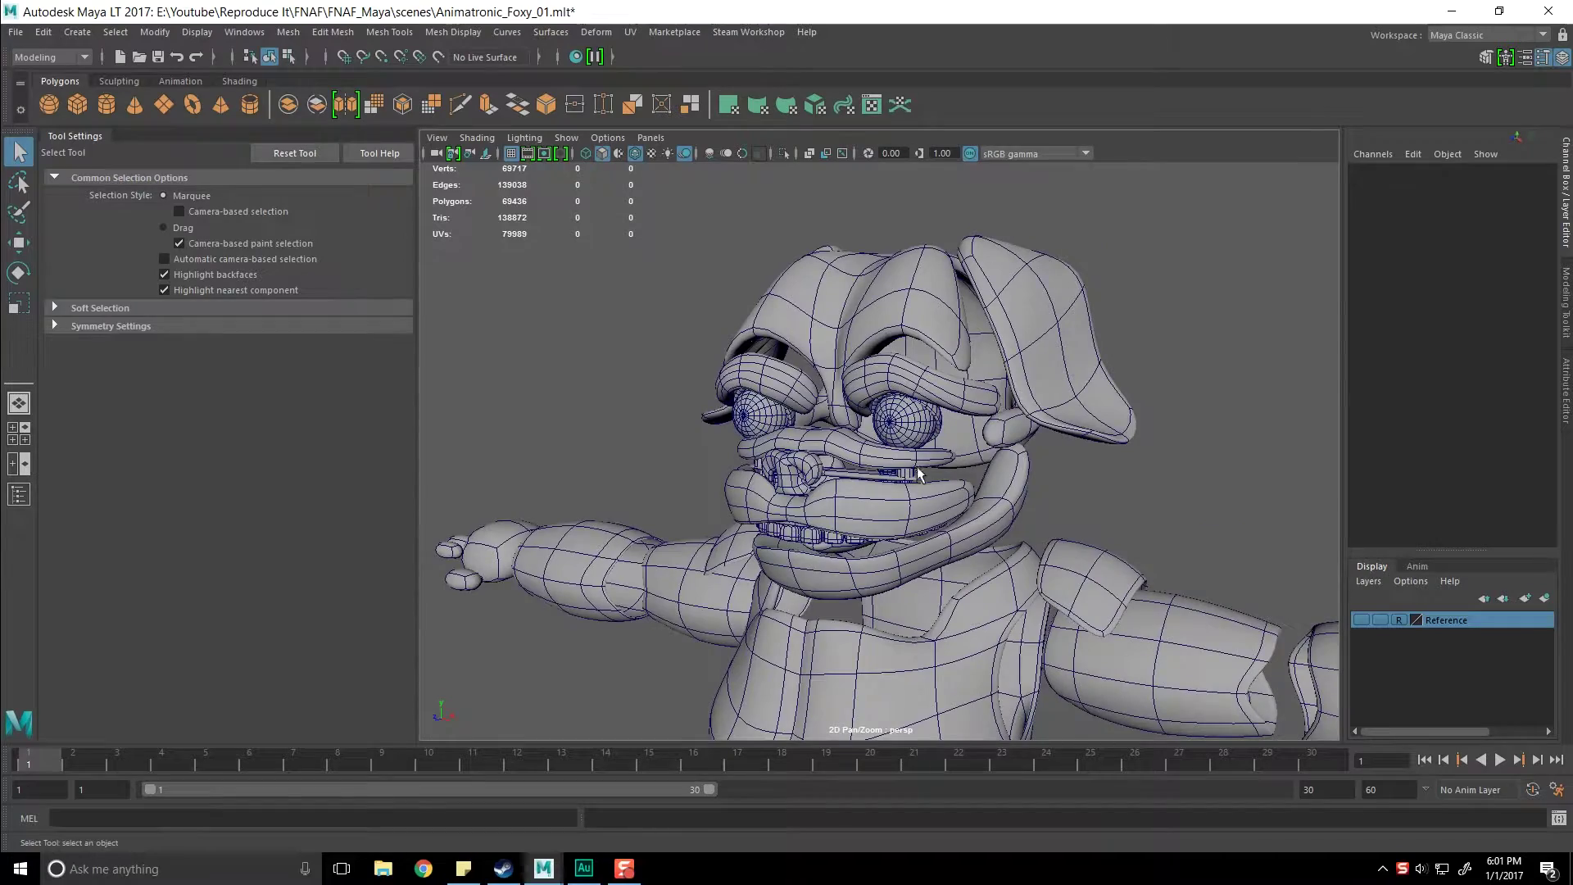
left_click_drag(687, 438, 620, 463, "alt")
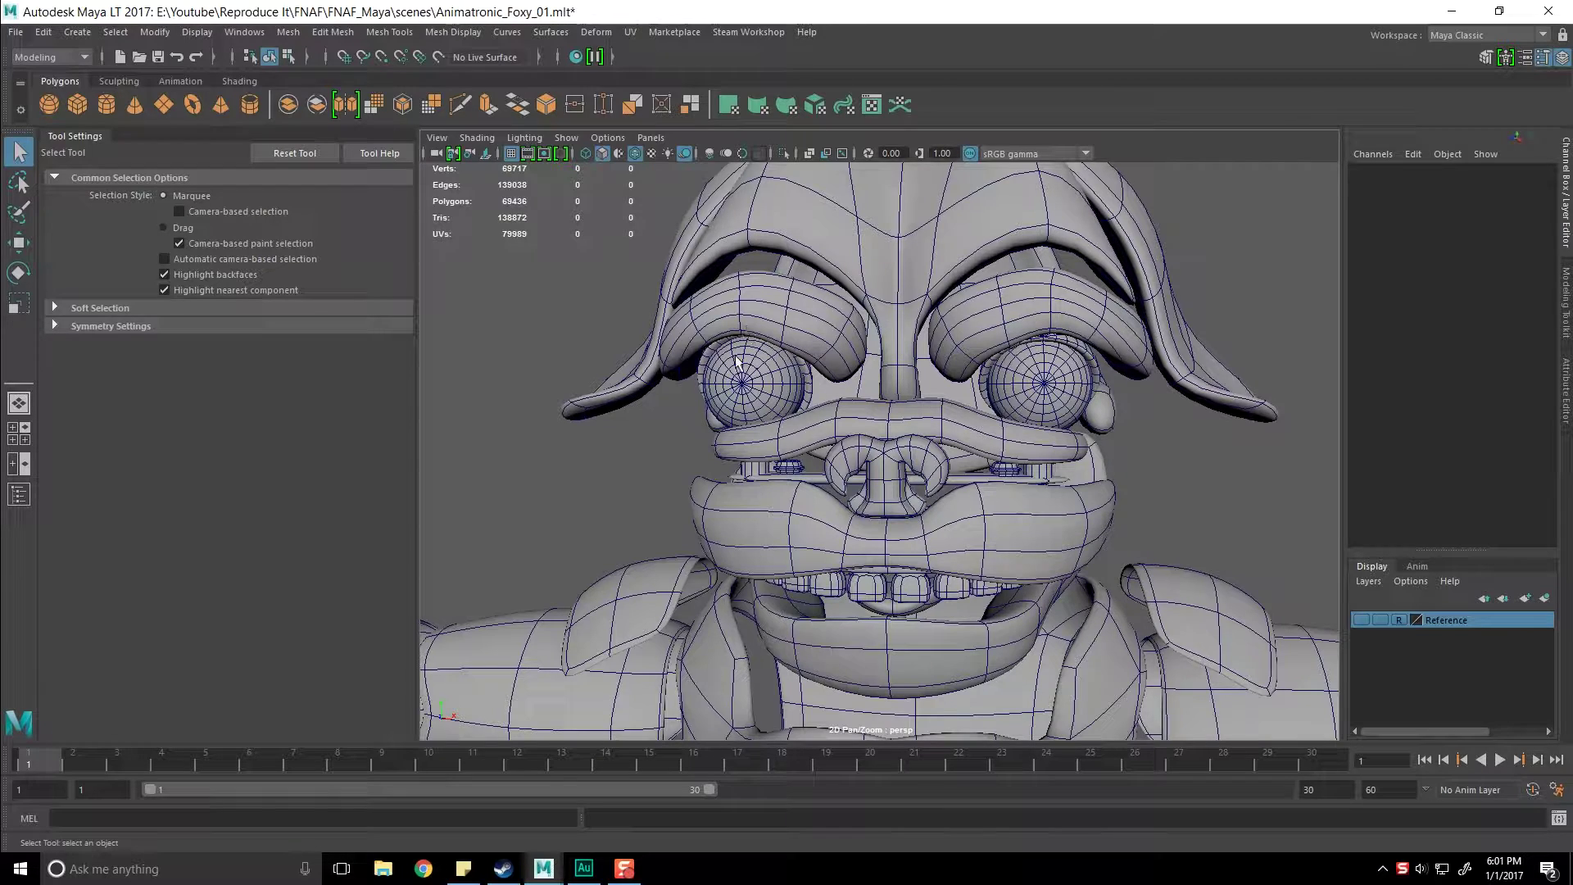
scroll(791, 459, "down", 5)
scroll(779, 468, "up", 4)
scroll(783, 490, "down", 3)
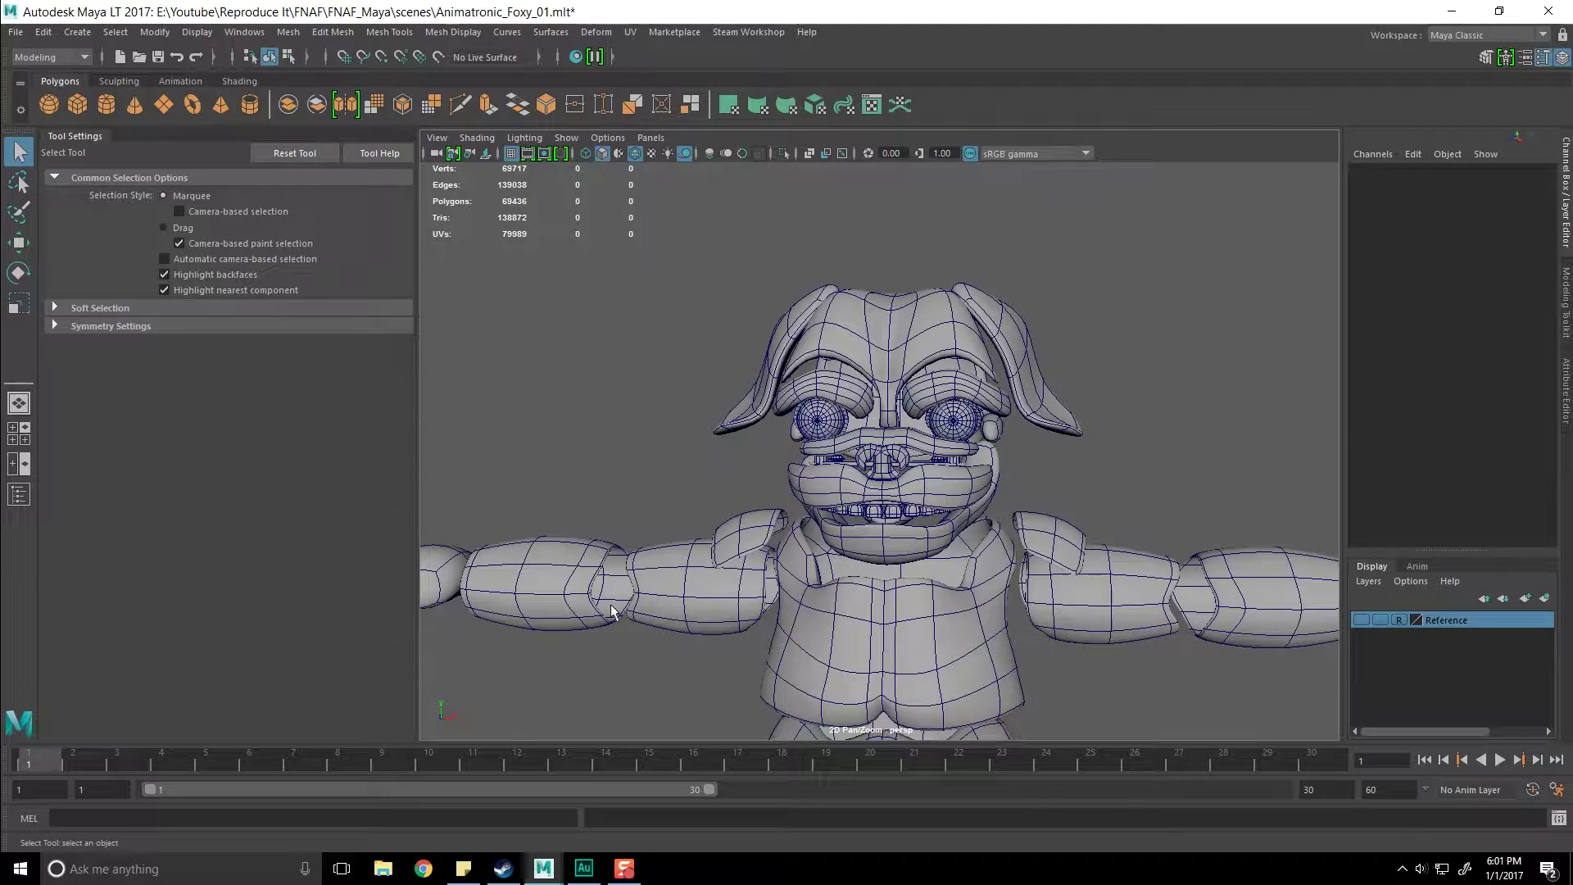
Switch to Chrome, search Google Images for "foxy FNAF versions", and enlarge the Foxy reference picture to study his face
left_click(424, 868)
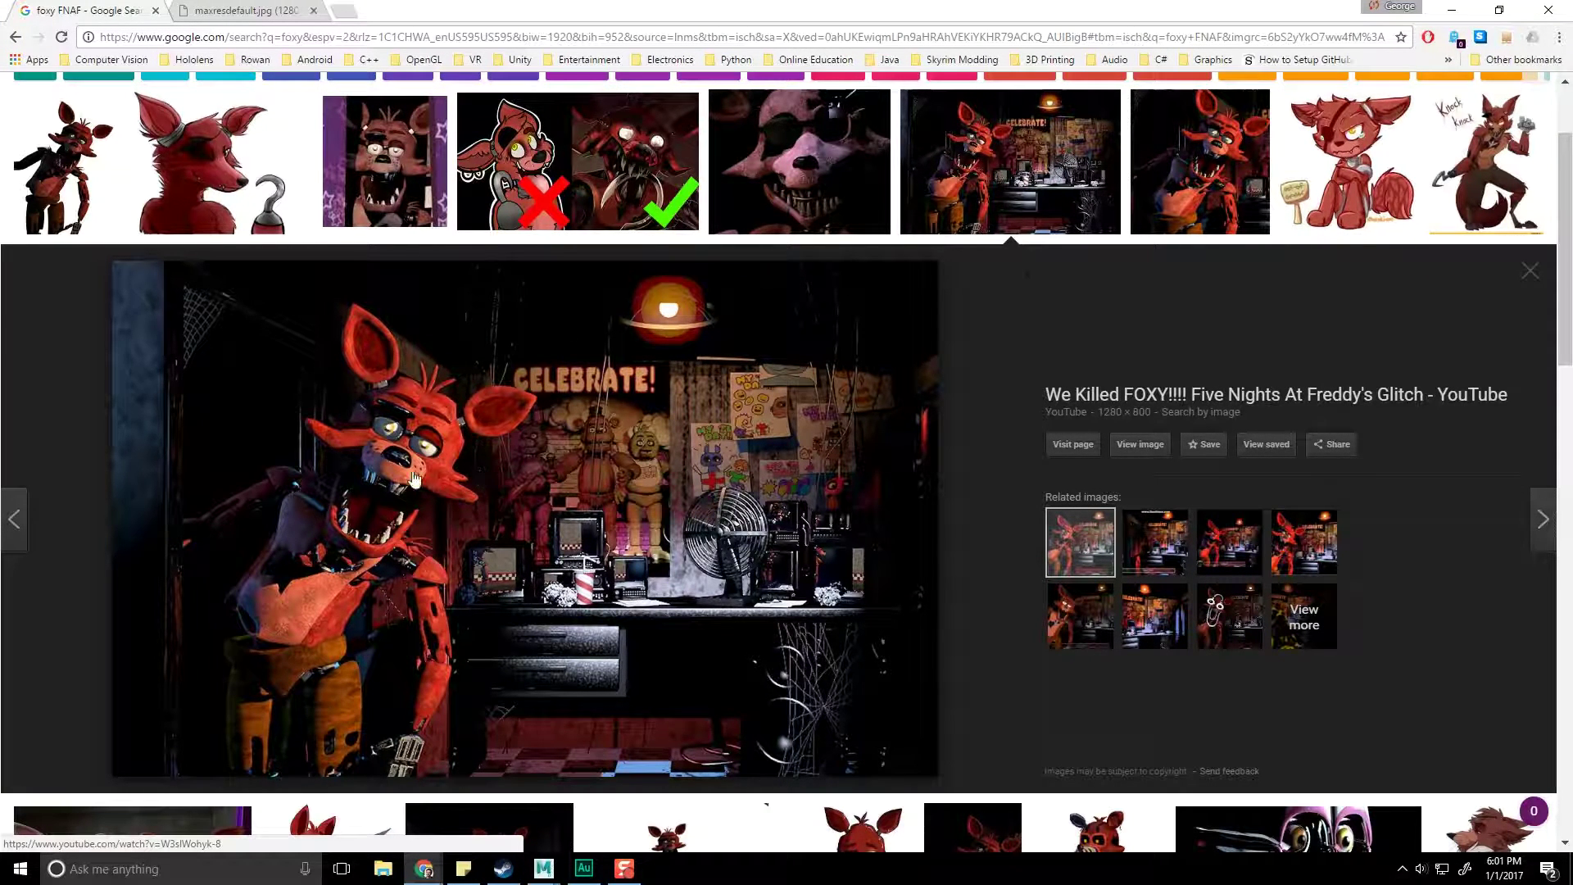
scroll(807, 516, "up", 2)
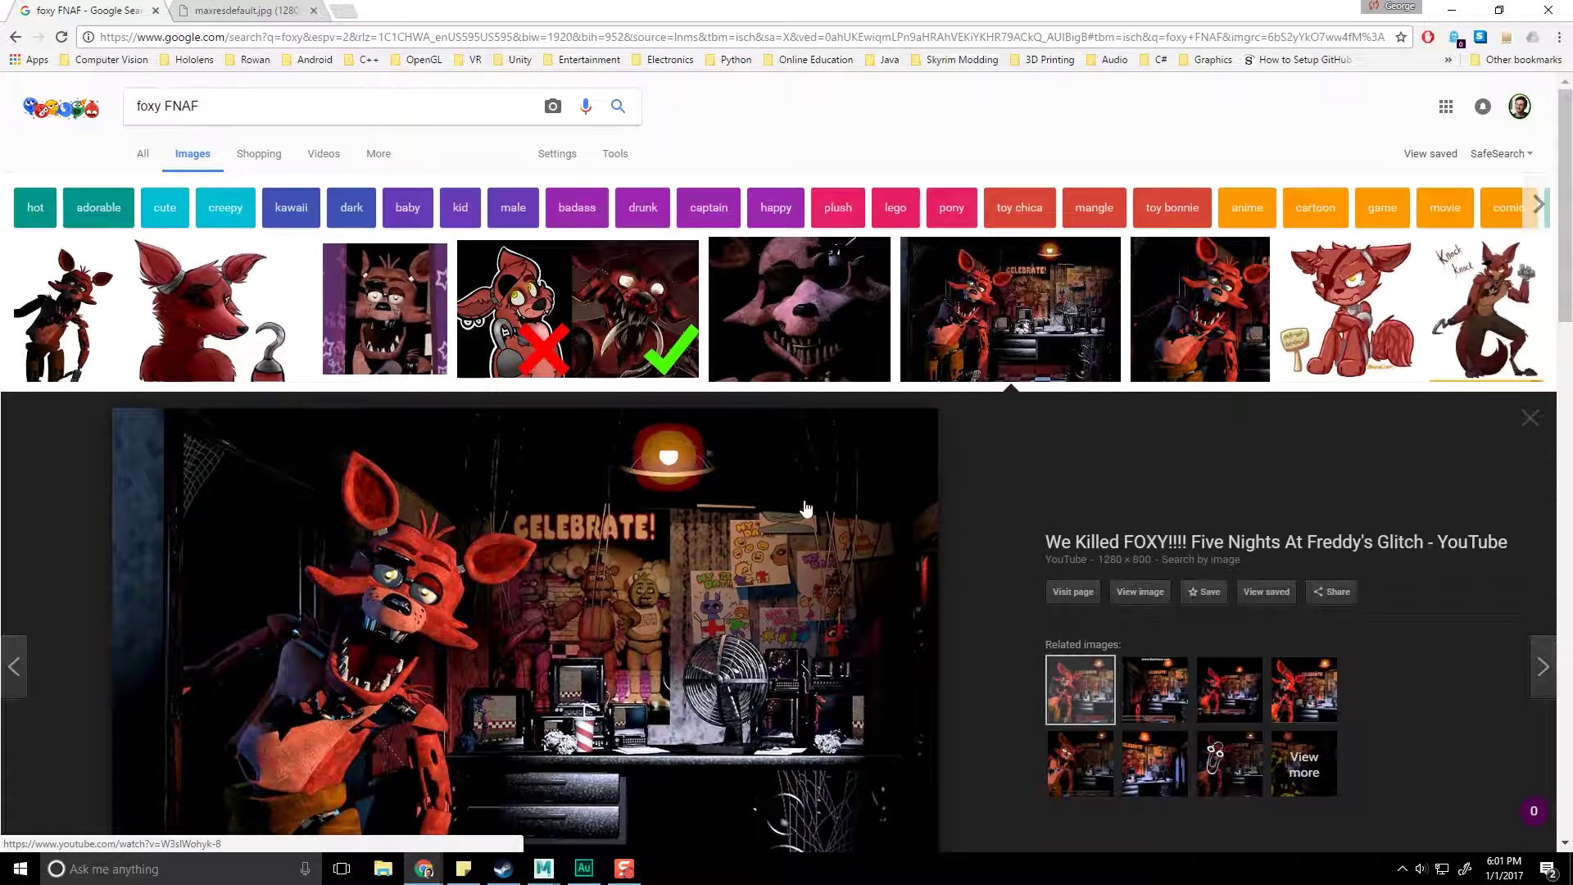
left_click(297, 119)
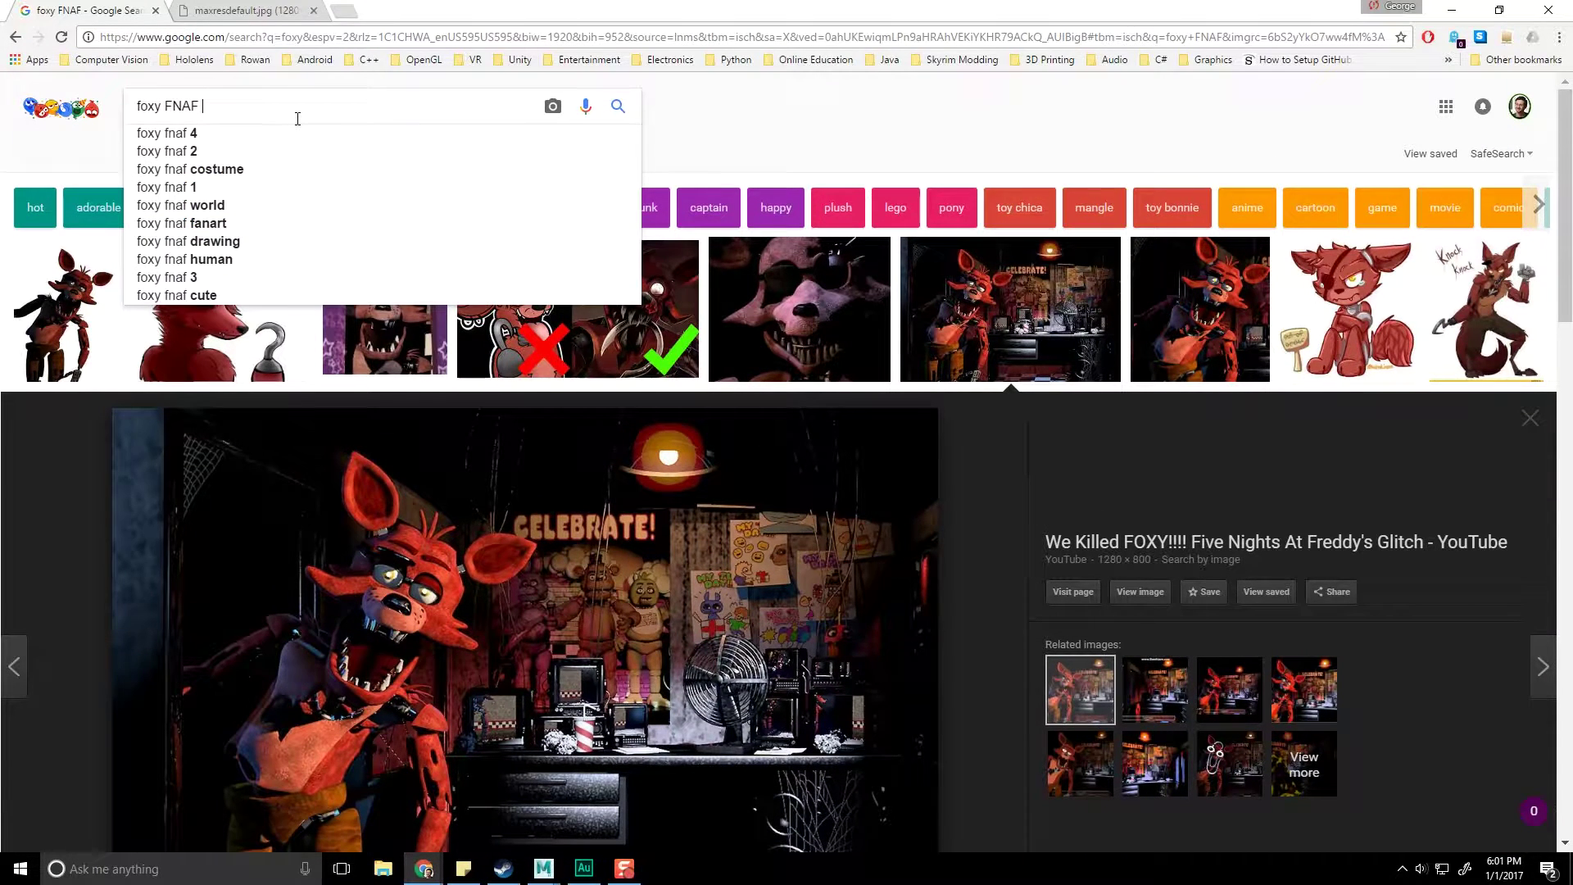
type("versions")
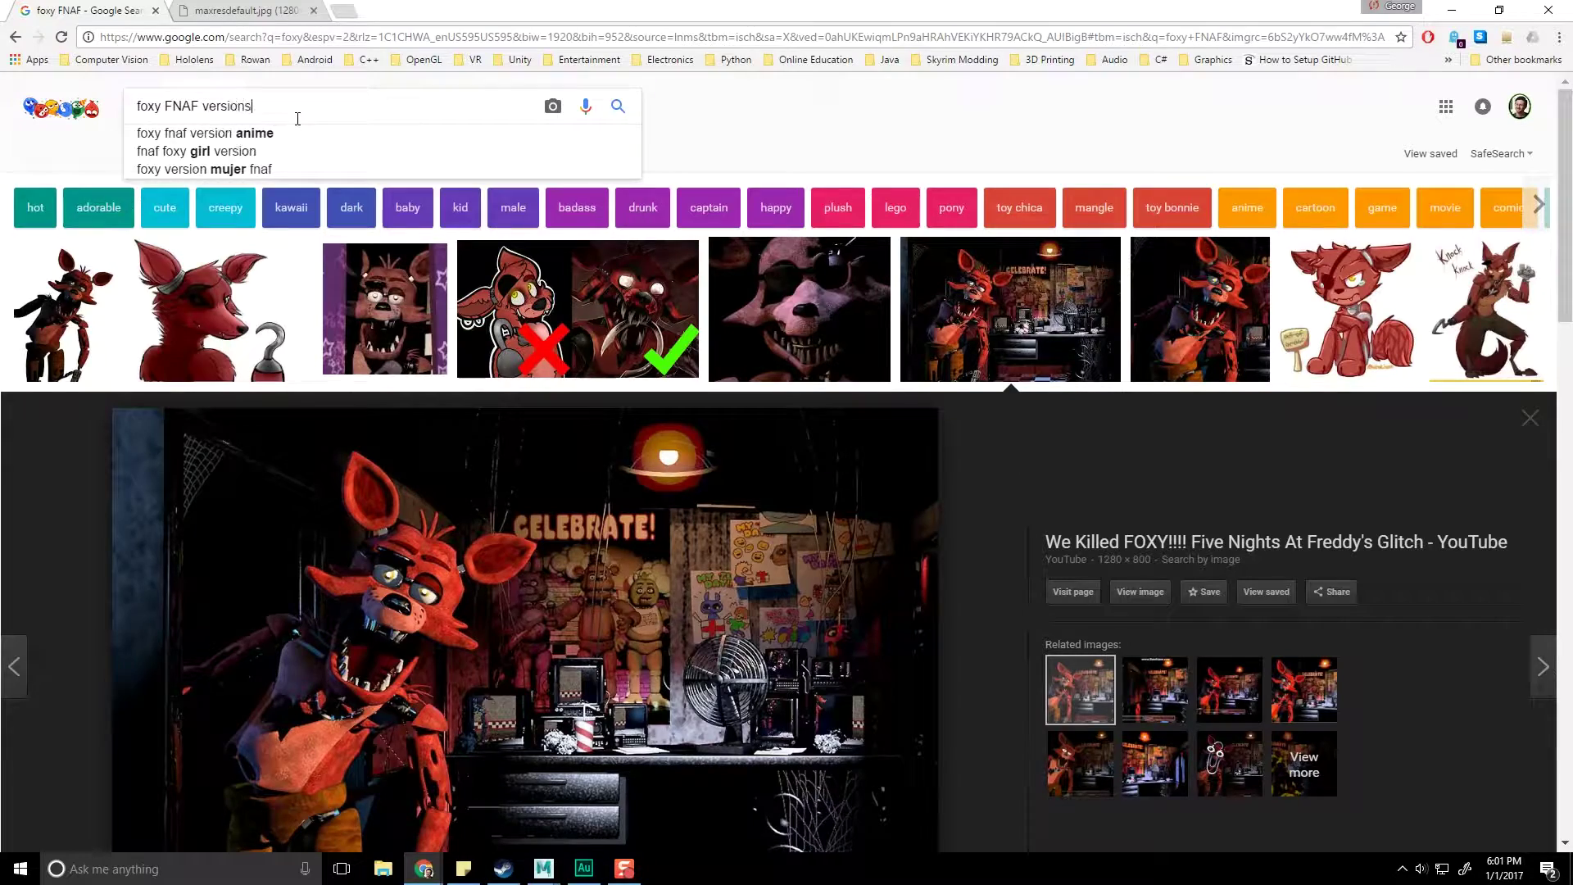
key("Return")
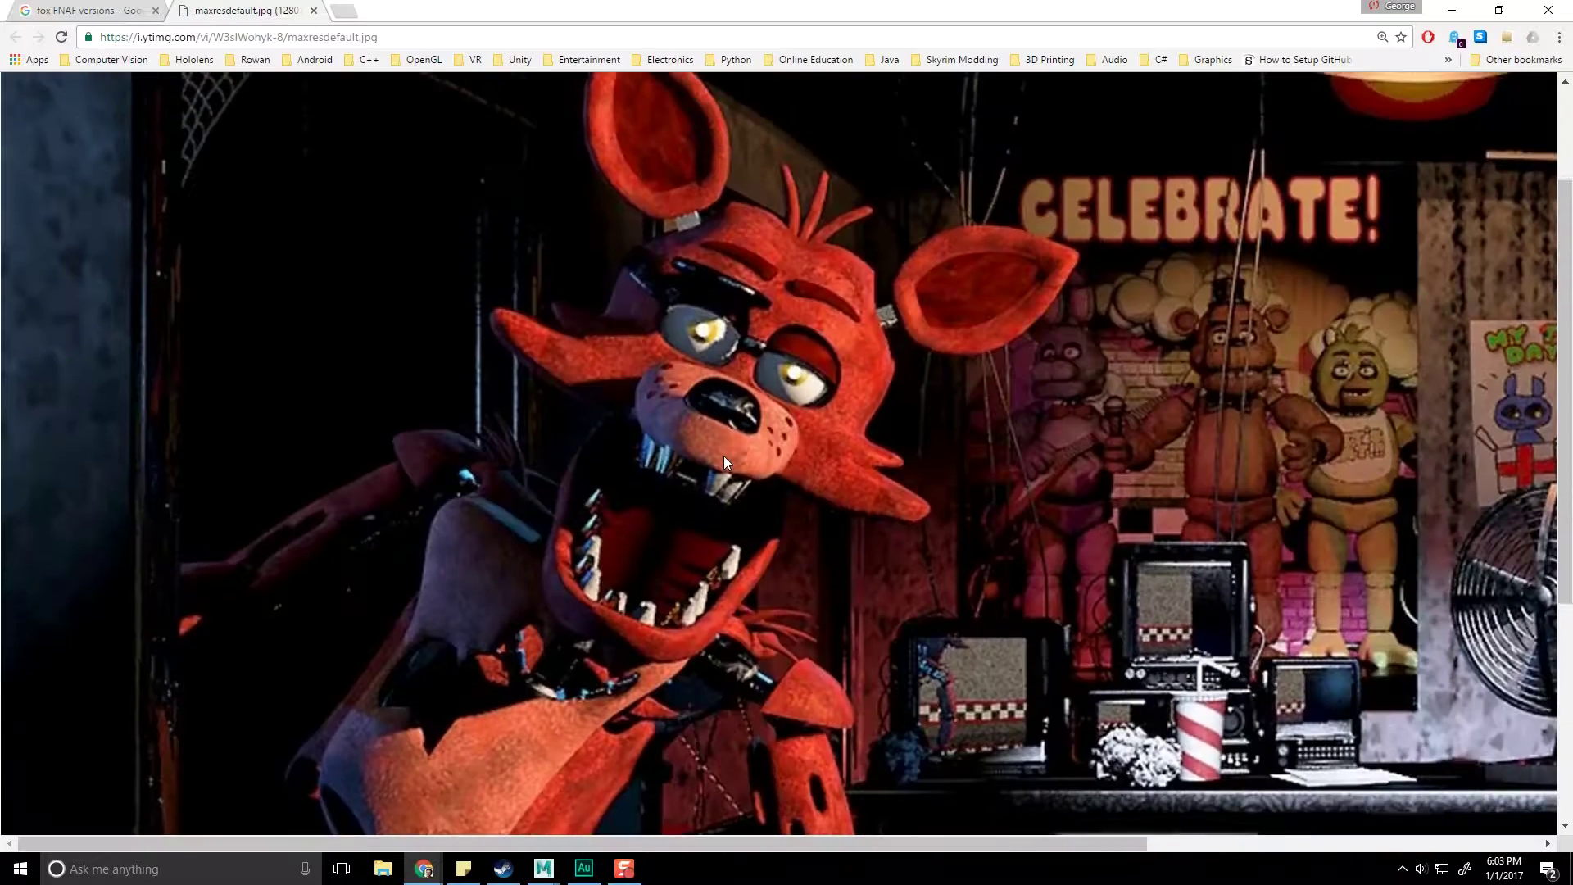
scroll(725, 456, "up", 3, "ctrl")
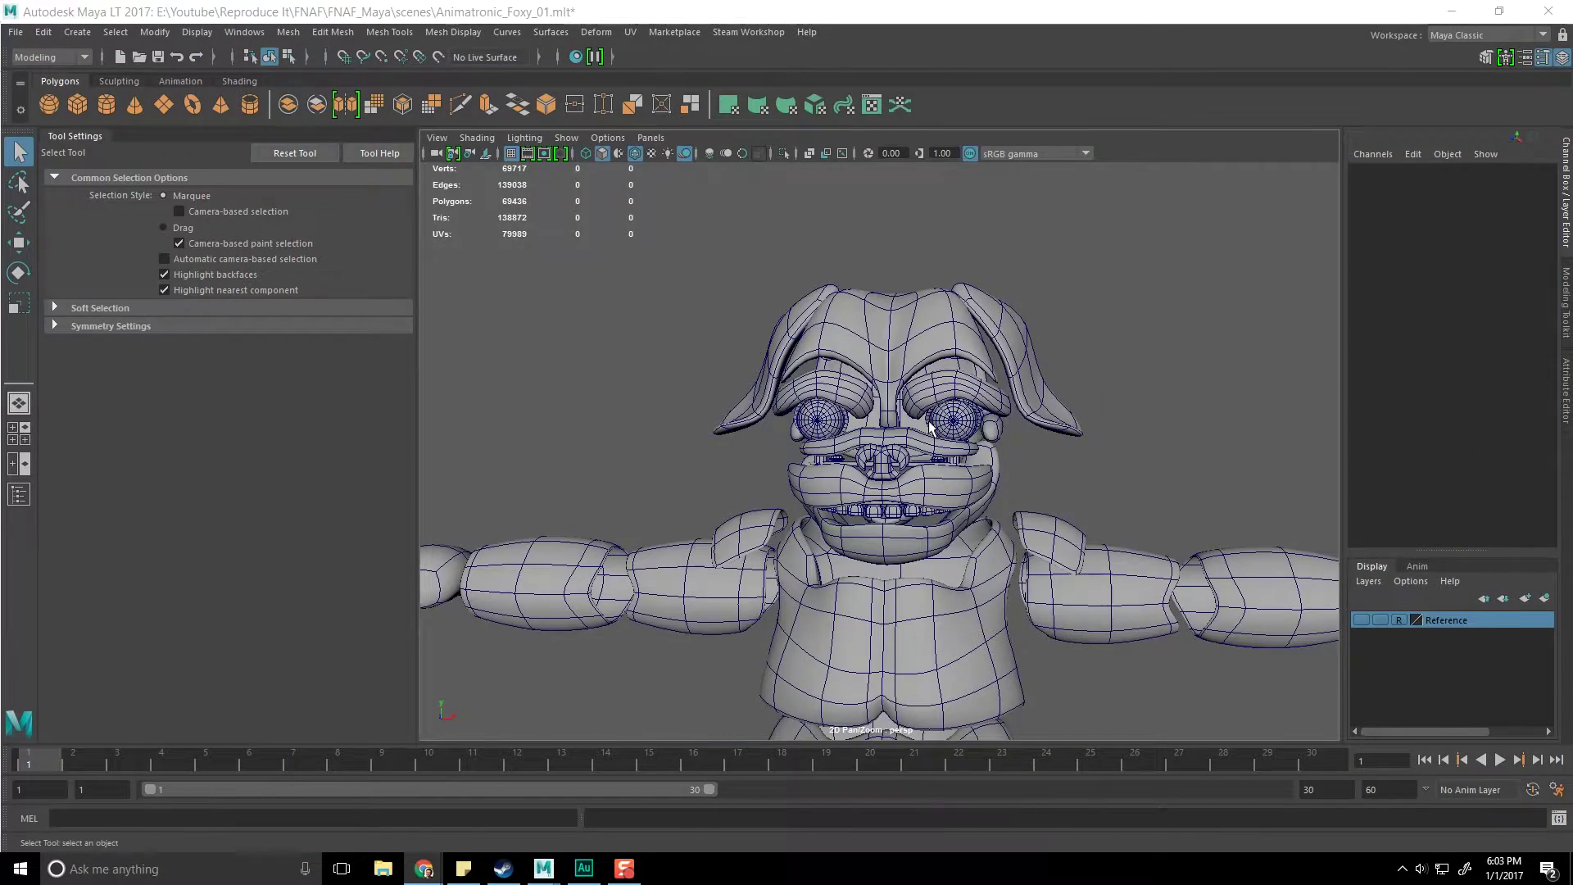
Switch back to Maya and close the Tool Settings panel to enlarge the perspective viewport
scroll(930, 427, "up", 2)
scroll(932, 452, "down", 2)
middle_click_drag(1021, 474, 956, 406, "alt")
right_click(108, 136)
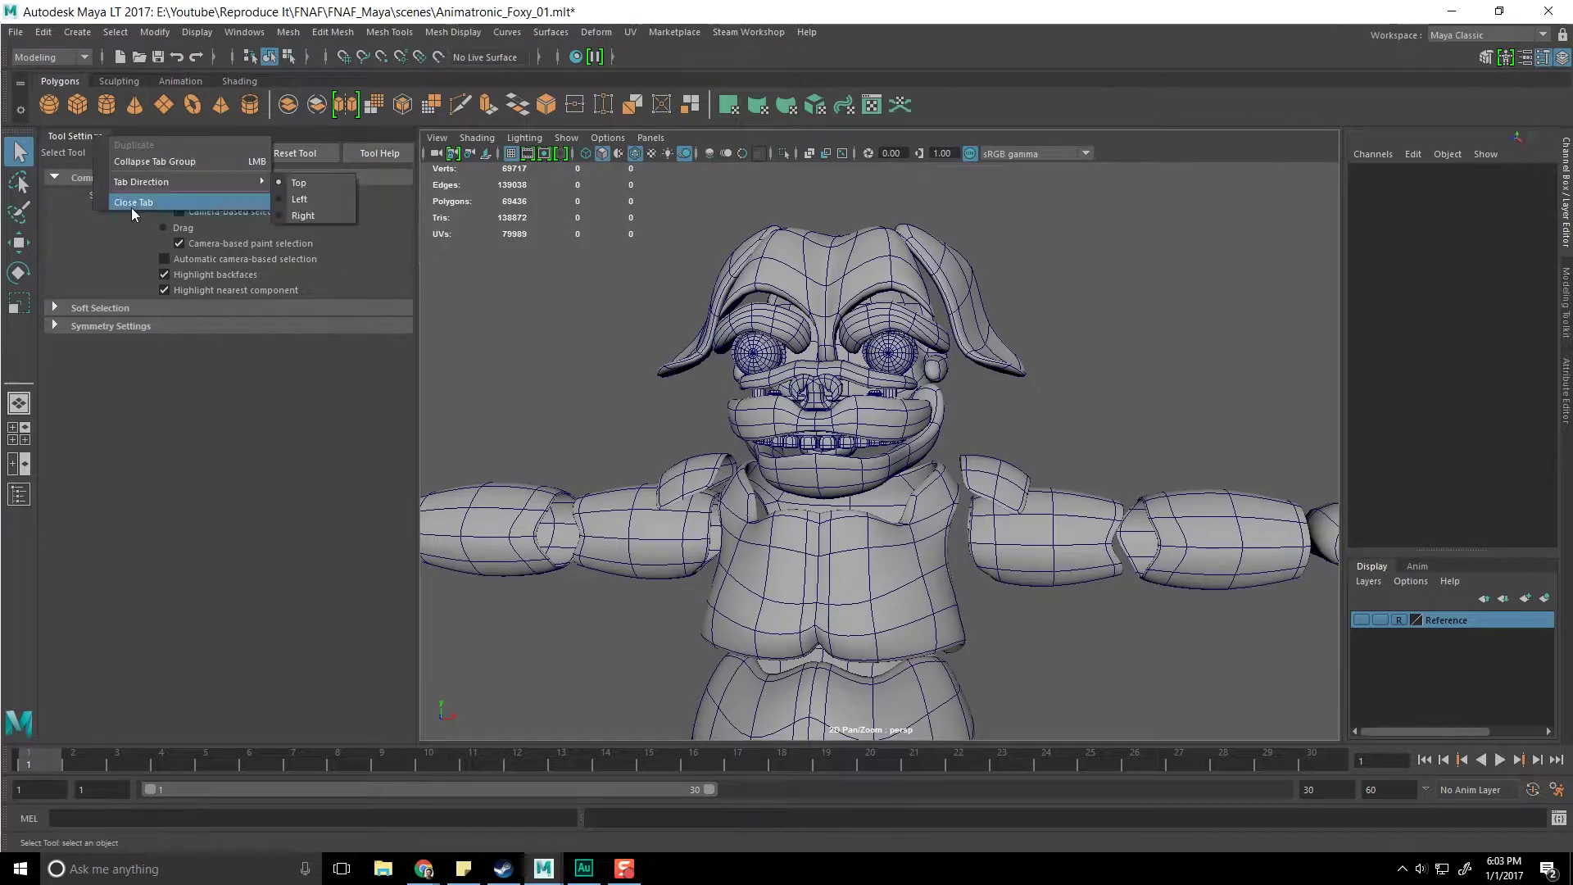
left_click(131, 208)
scroll(776, 410, "down", 3)
scroll(777, 410, "up", 2)
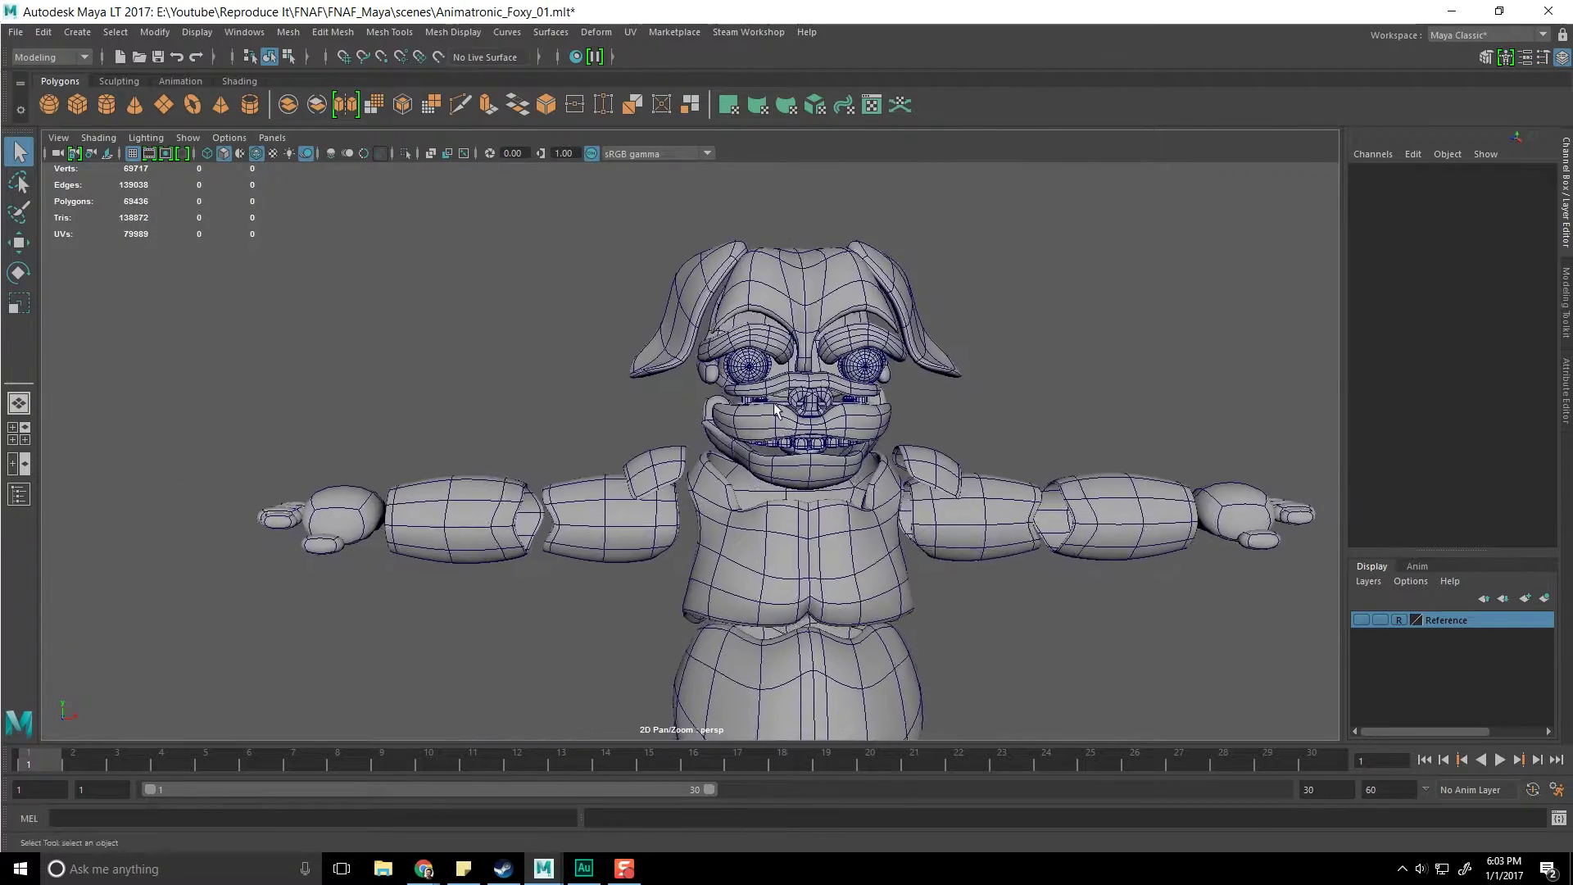
Inspect the character's head up close and from an angle, checking the muzzle and the eyes
left_click_drag(777, 410, 677, 405, "alt")
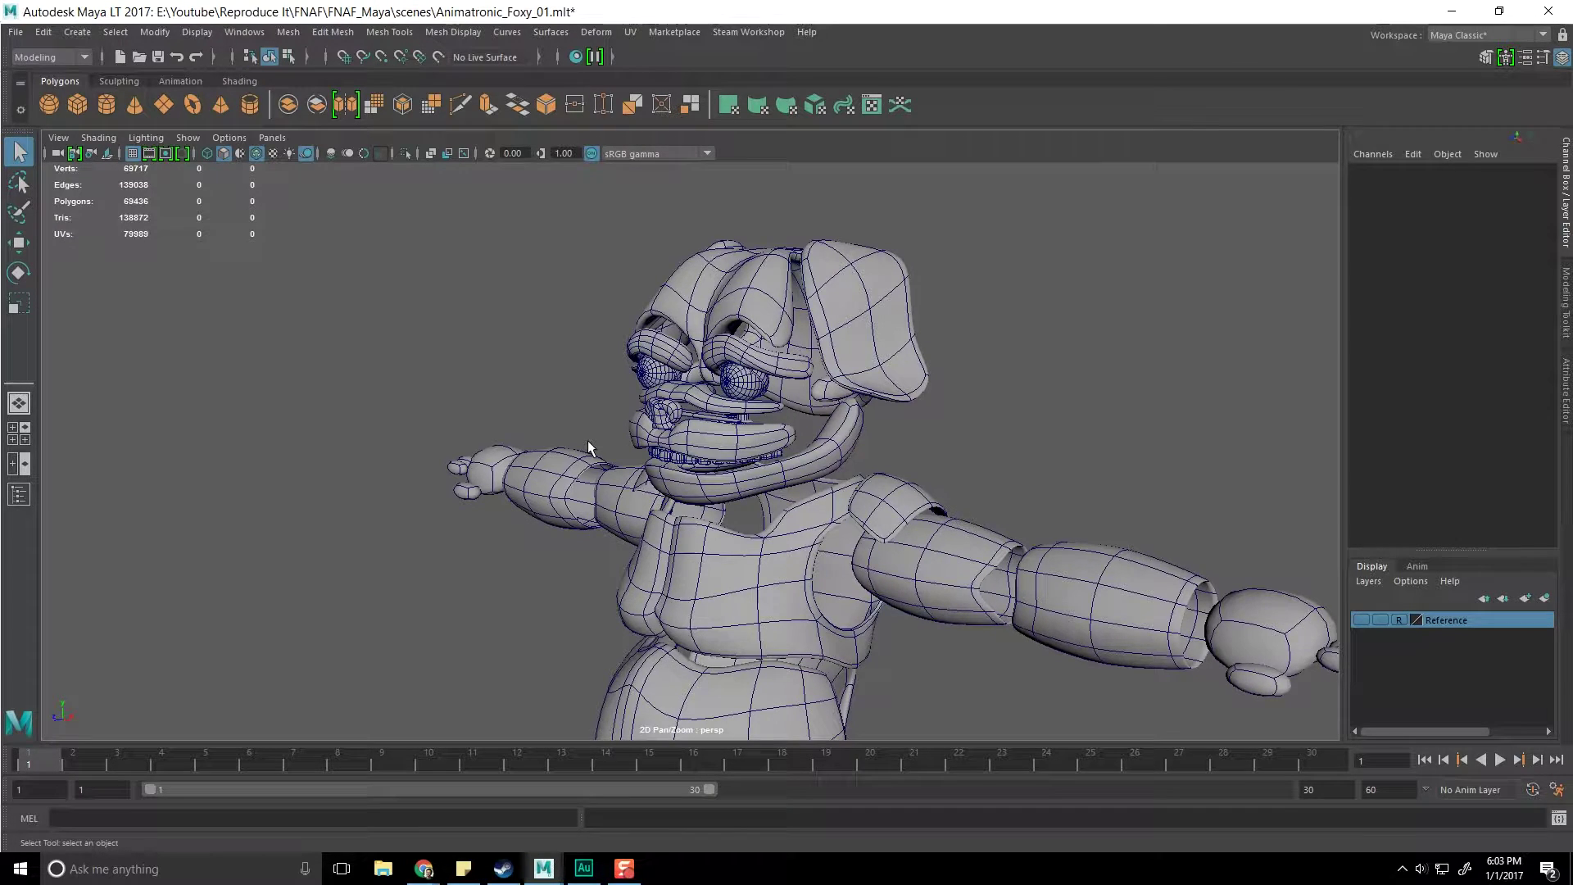
left_click_drag(729, 438, 777, 436, "alt")
scroll(778, 436, "up", 8)
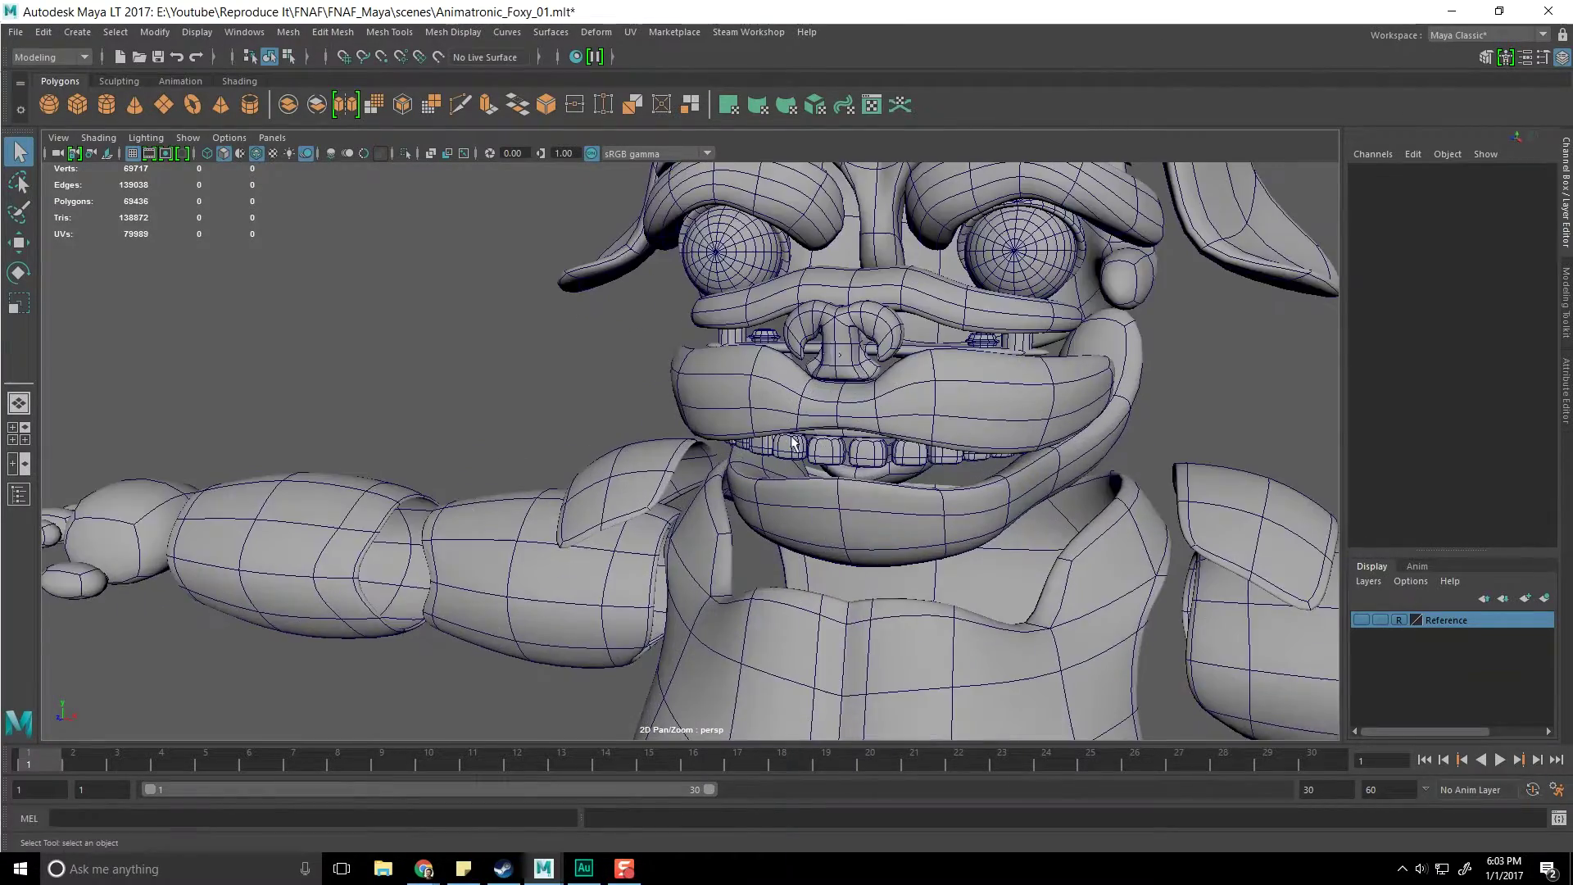
left_click(745, 406)
left_click_drag(746, 405, 758, 430, "alt")
left_click(906, 369)
left_click(907, 378)
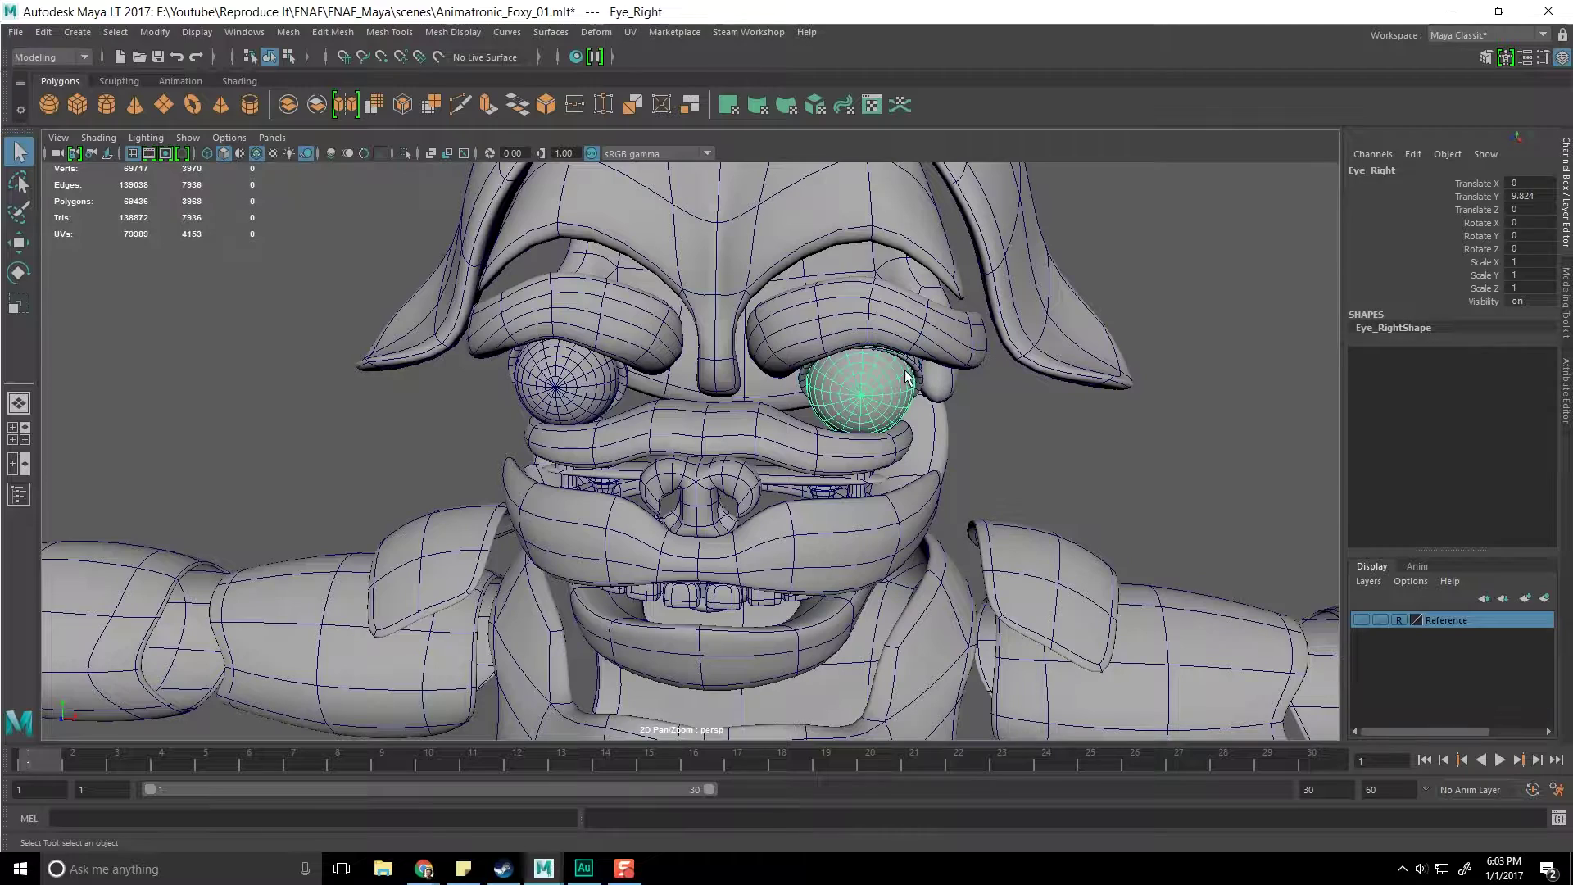
left_click(913, 368)
left_click_drag(840, 385, 883, 377, "alt")
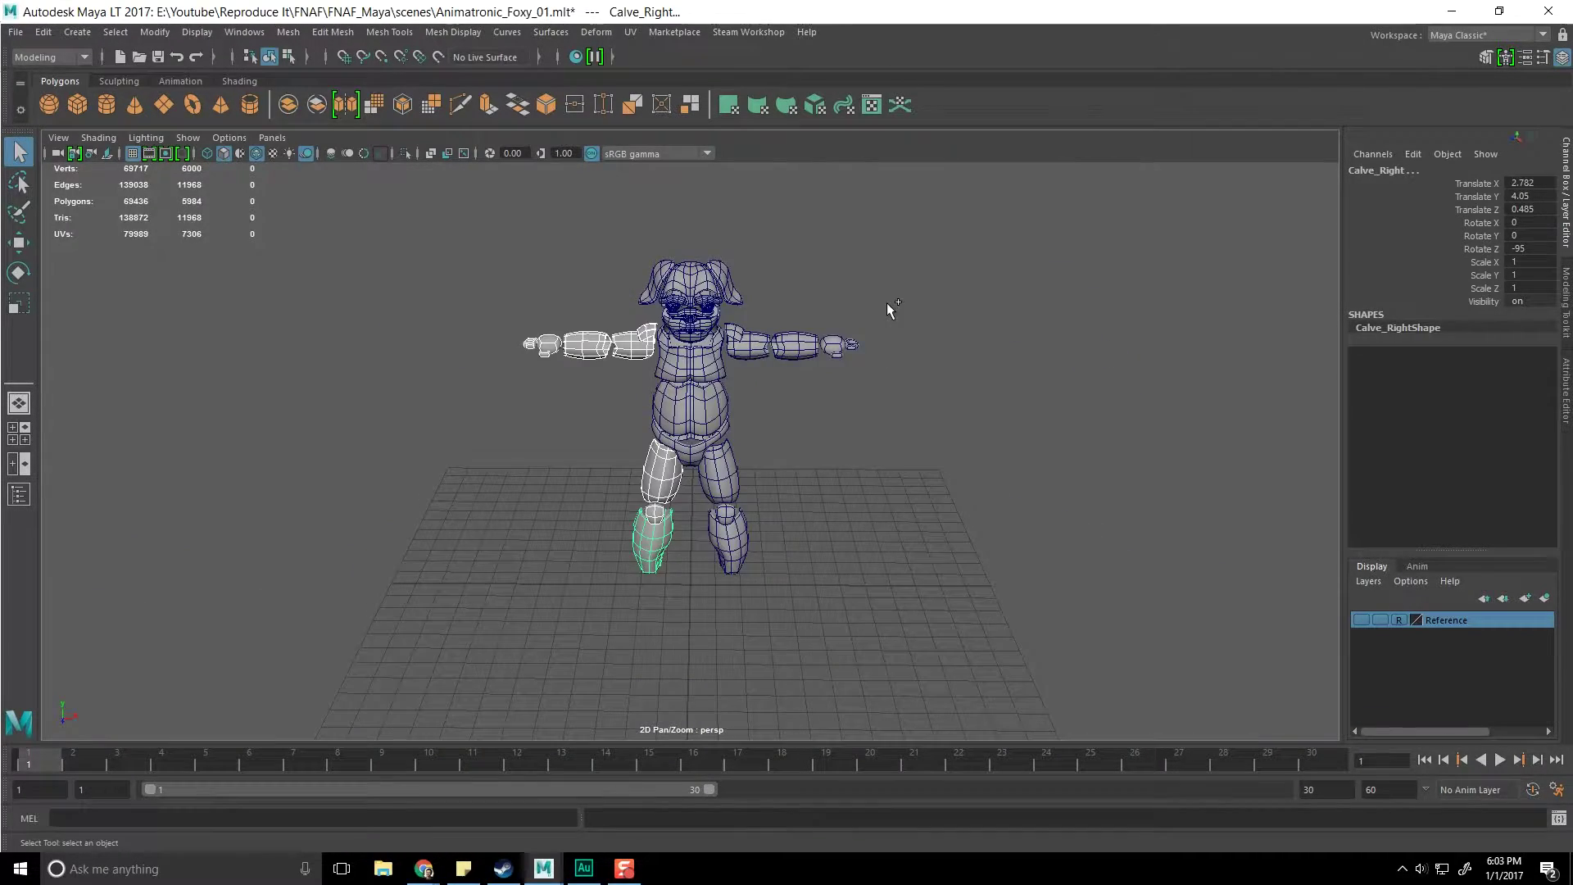
Select all the arm, torso, hip and leg pieces and hide them, keeping only the head parts shown
left_click_drag(887, 302, 742, 593, "shift")
scroll(770, 492, "up", 3)
middle_click_drag(784, 459, 815, 615, "alt")
left_click_drag(834, 356, 781, 403, "ctrl")
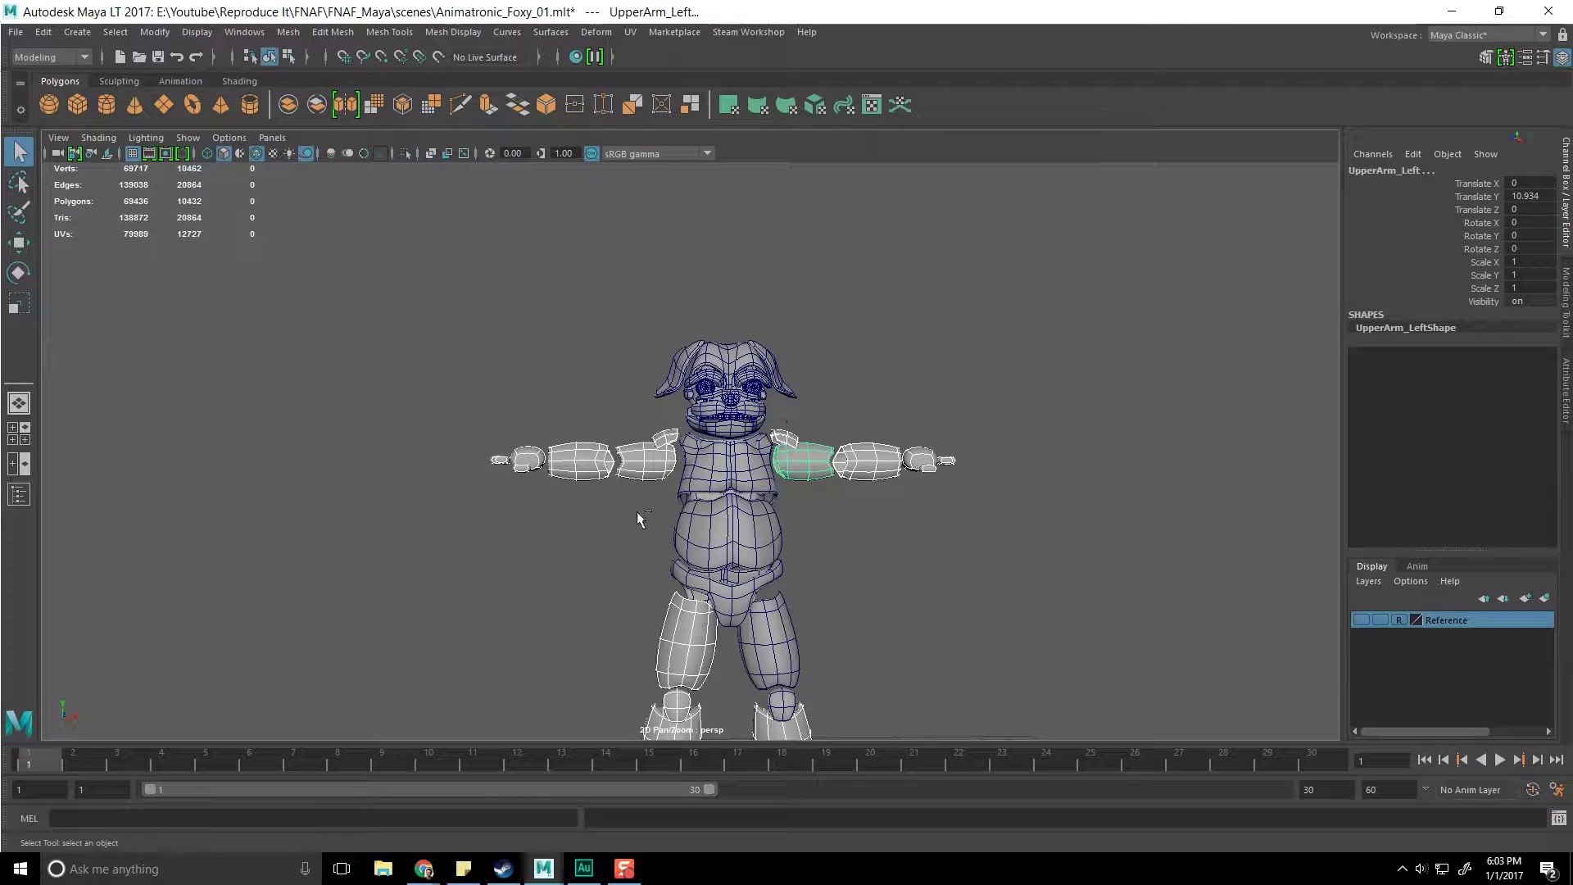
left_click_drag(609, 501, 851, 673, "ctrl+shift")
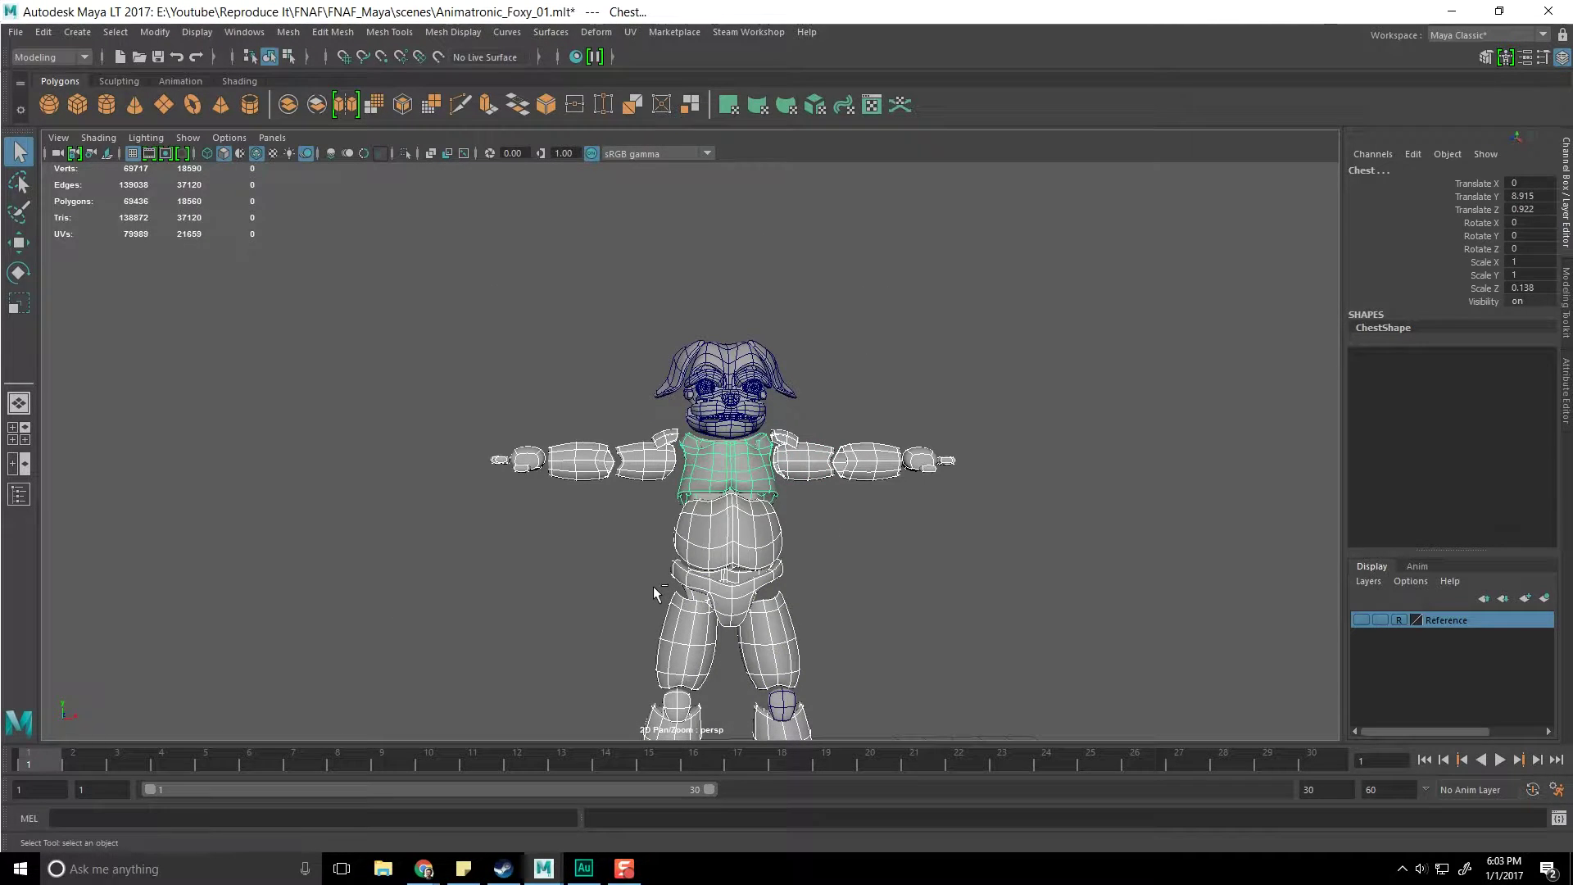
key("ctrl+h")
scroll(759, 606, "up", 2)
scroll(756, 582, "down", 4)
left_click_drag(756, 582, 825, 651, "alt")
key("ctrl+h")
Turn off the smooth mesh preview for all the head parts, then deselect them
scroll(836, 574, "up", 8)
middle_click_drag(857, 379, 695, 659, "alt")
middle_click_drag(666, 543, 868, 554, "alt")
scroll(868, 554, "up", 4)
middle_click_drag(858, 635, 796, 575, "alt")
scroll(796, 575, "down", 2)
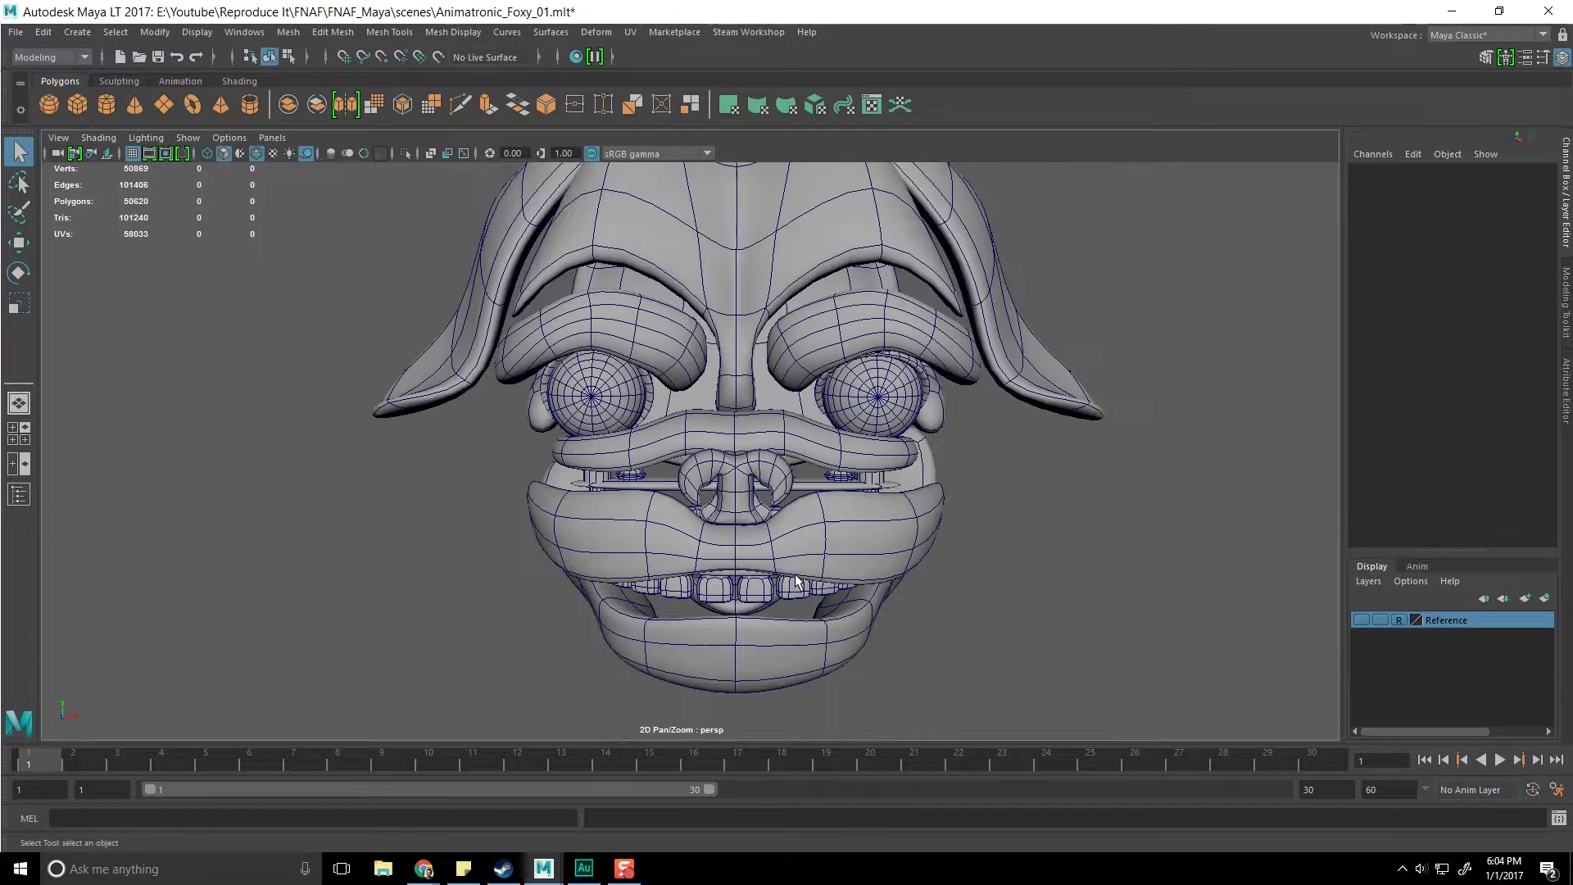
left_click(862, 401)
scroll(826, 565, "down", 3)
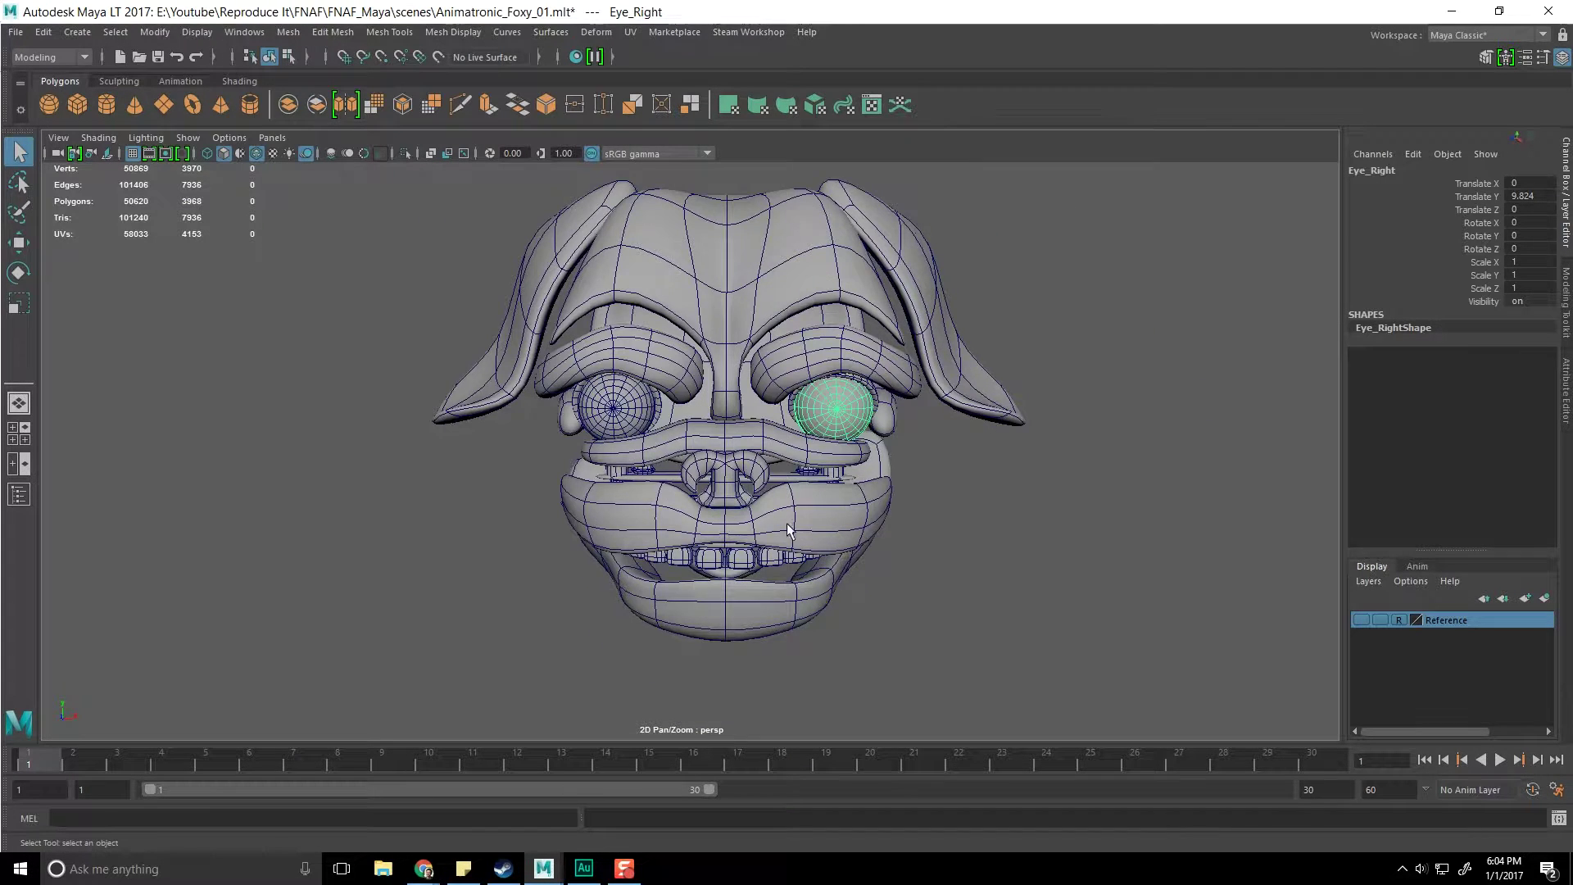
scroll(567, 430, "down", 5)
left_click_drag(471, 279, 1064, 633)
key("1")
scroll(934, 597, "up", 6)
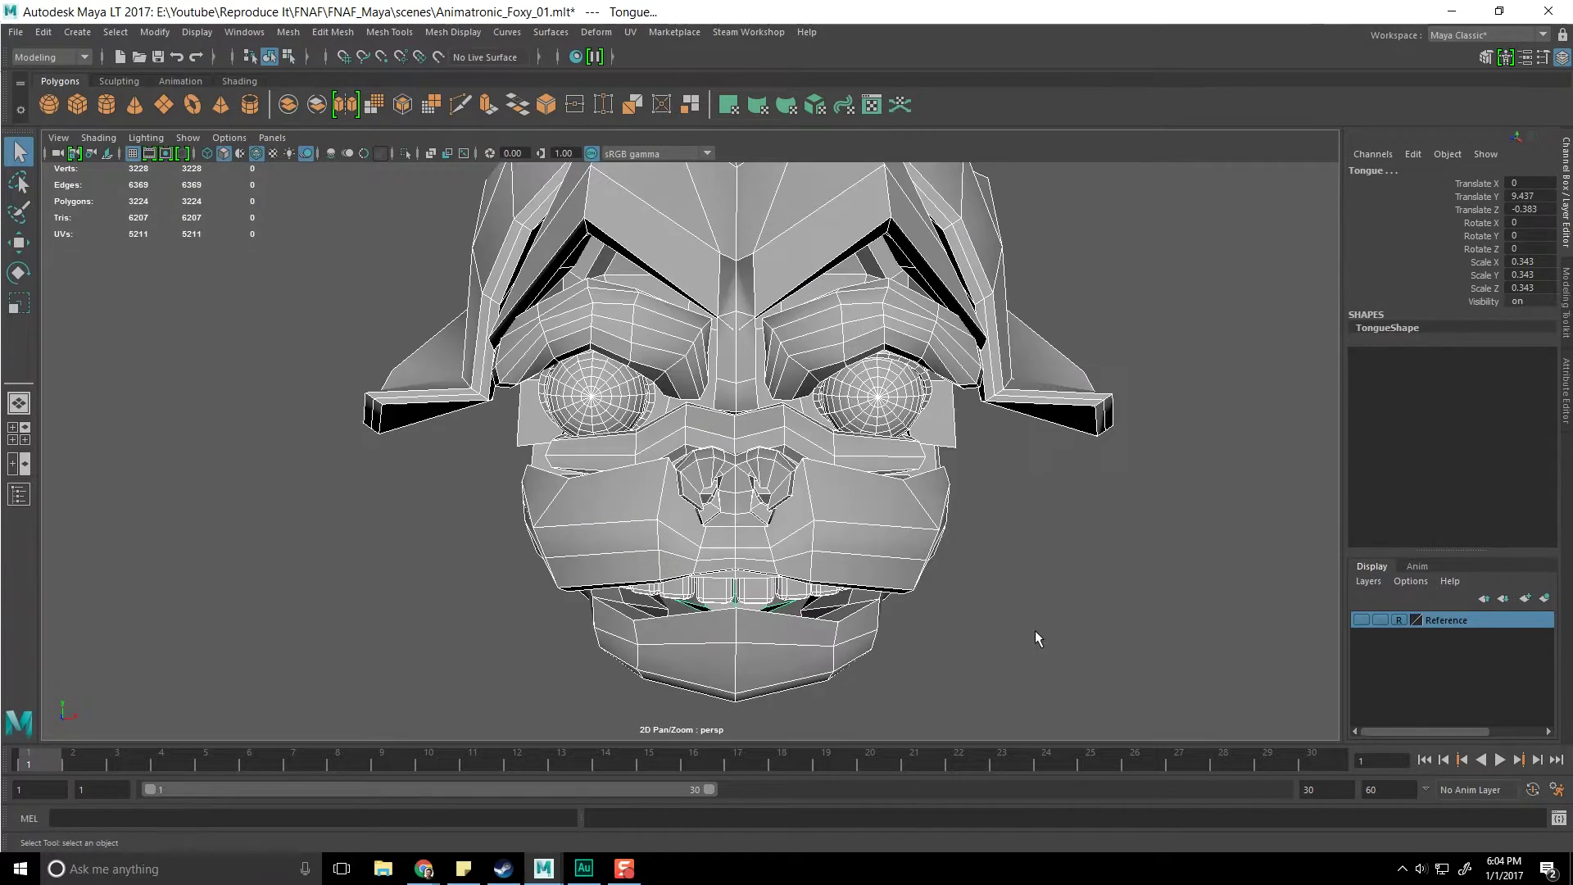
left_click(1036, 632)
scroll(999, 596, "up", 2)
scroll(954, 448, "down", 2)
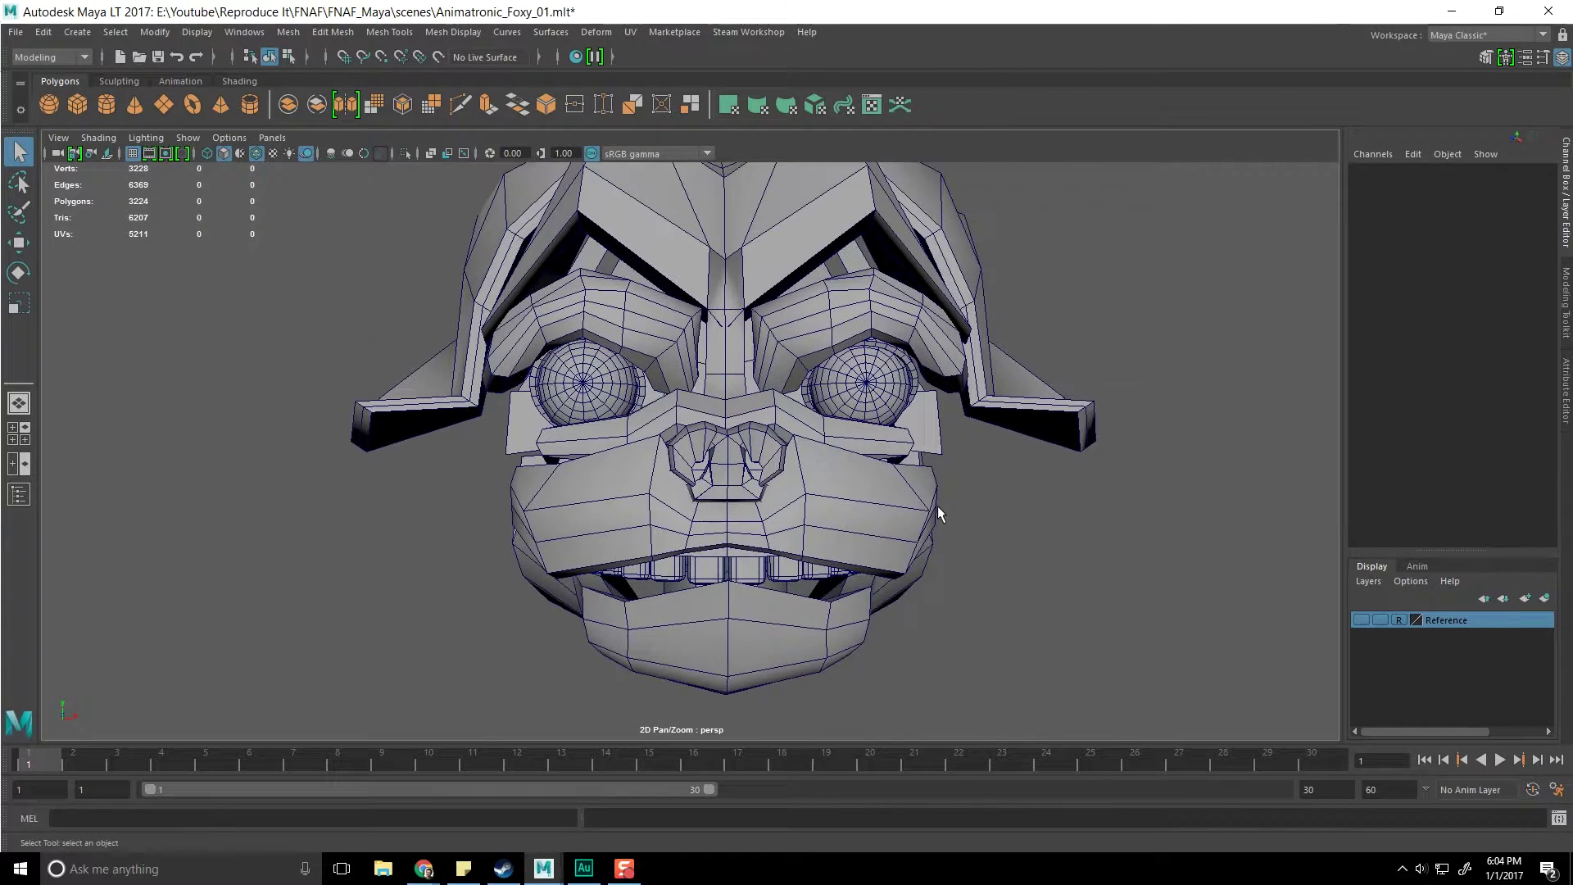
Maximize the front view, frame the head in it, and hide cameras from that viewport
middle_click_drag(808, 307, 805, 314, "alt")
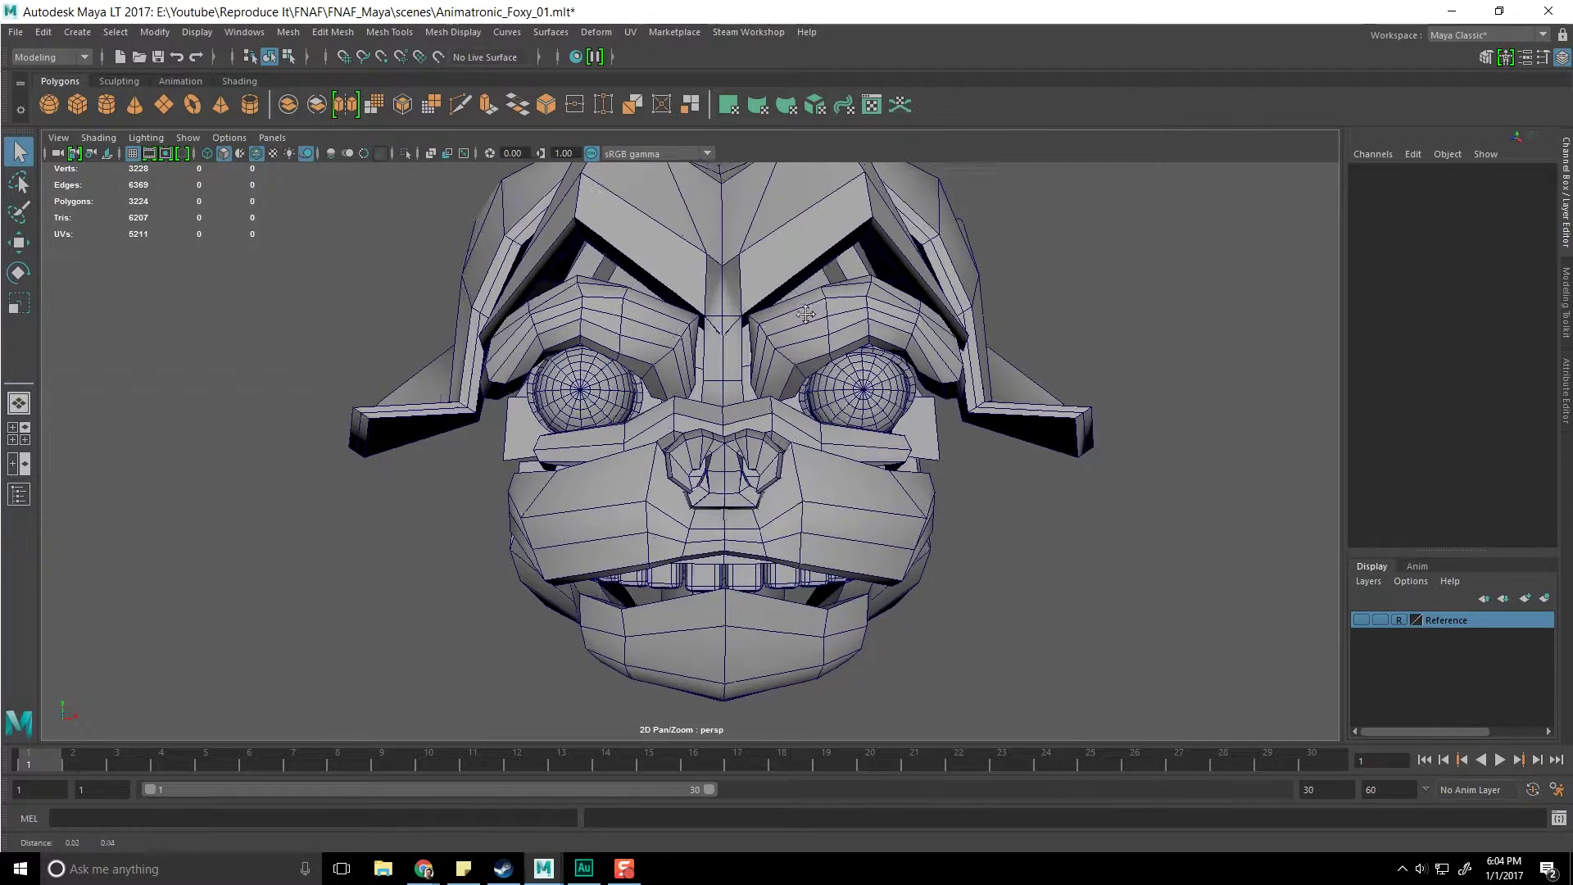
scroll(757, 332, "down", 2)
key("space")
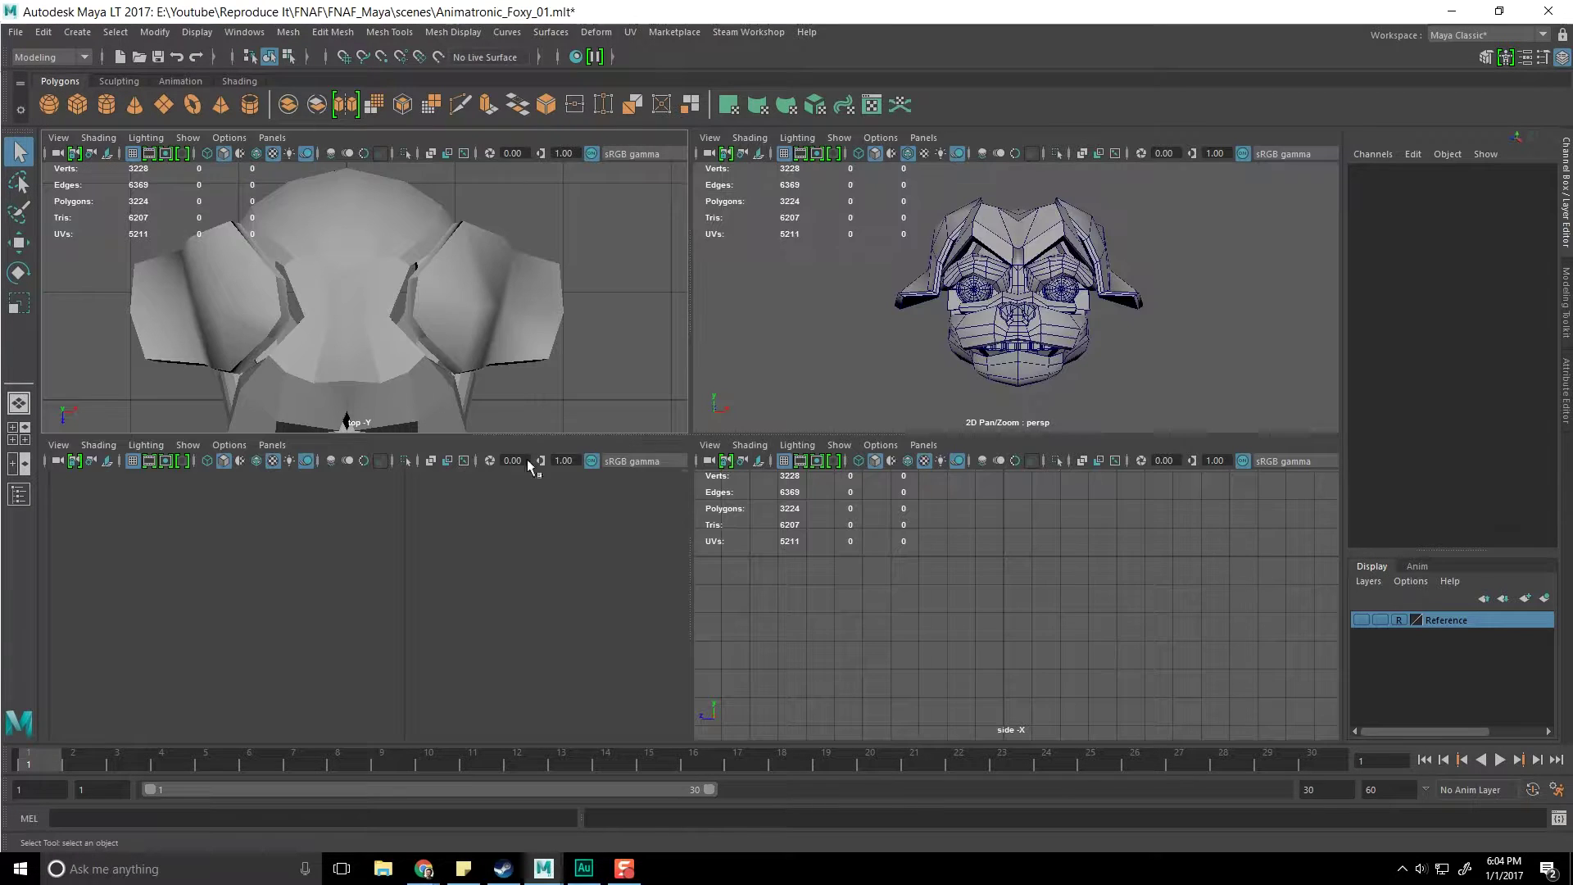
left_click(514, 312)
key("space")
scroll(823, 483, "down", 3)
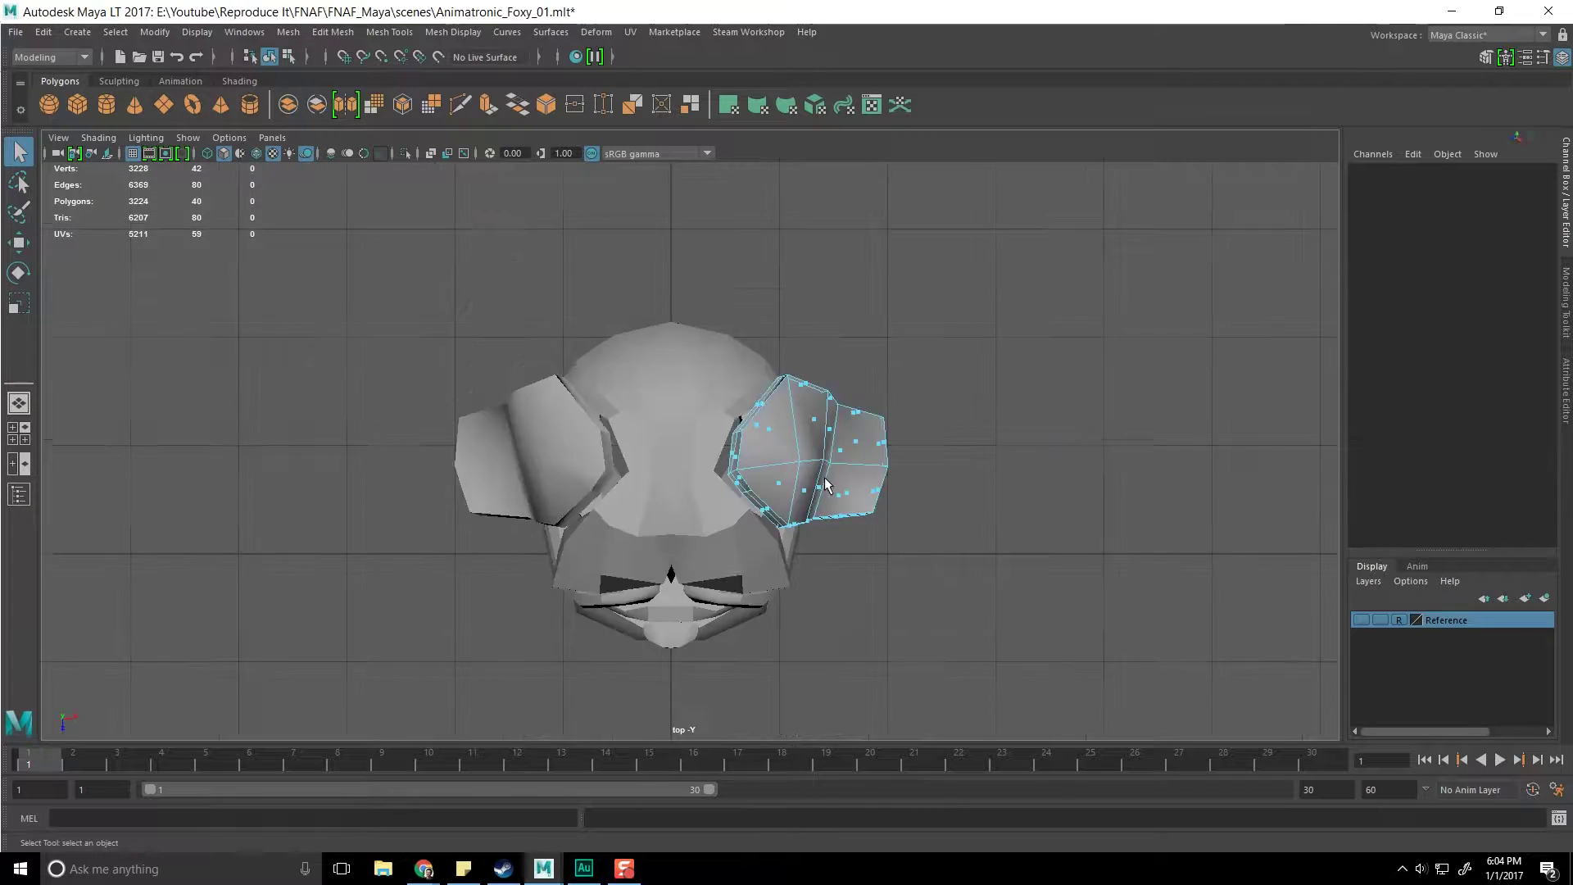
key("space")
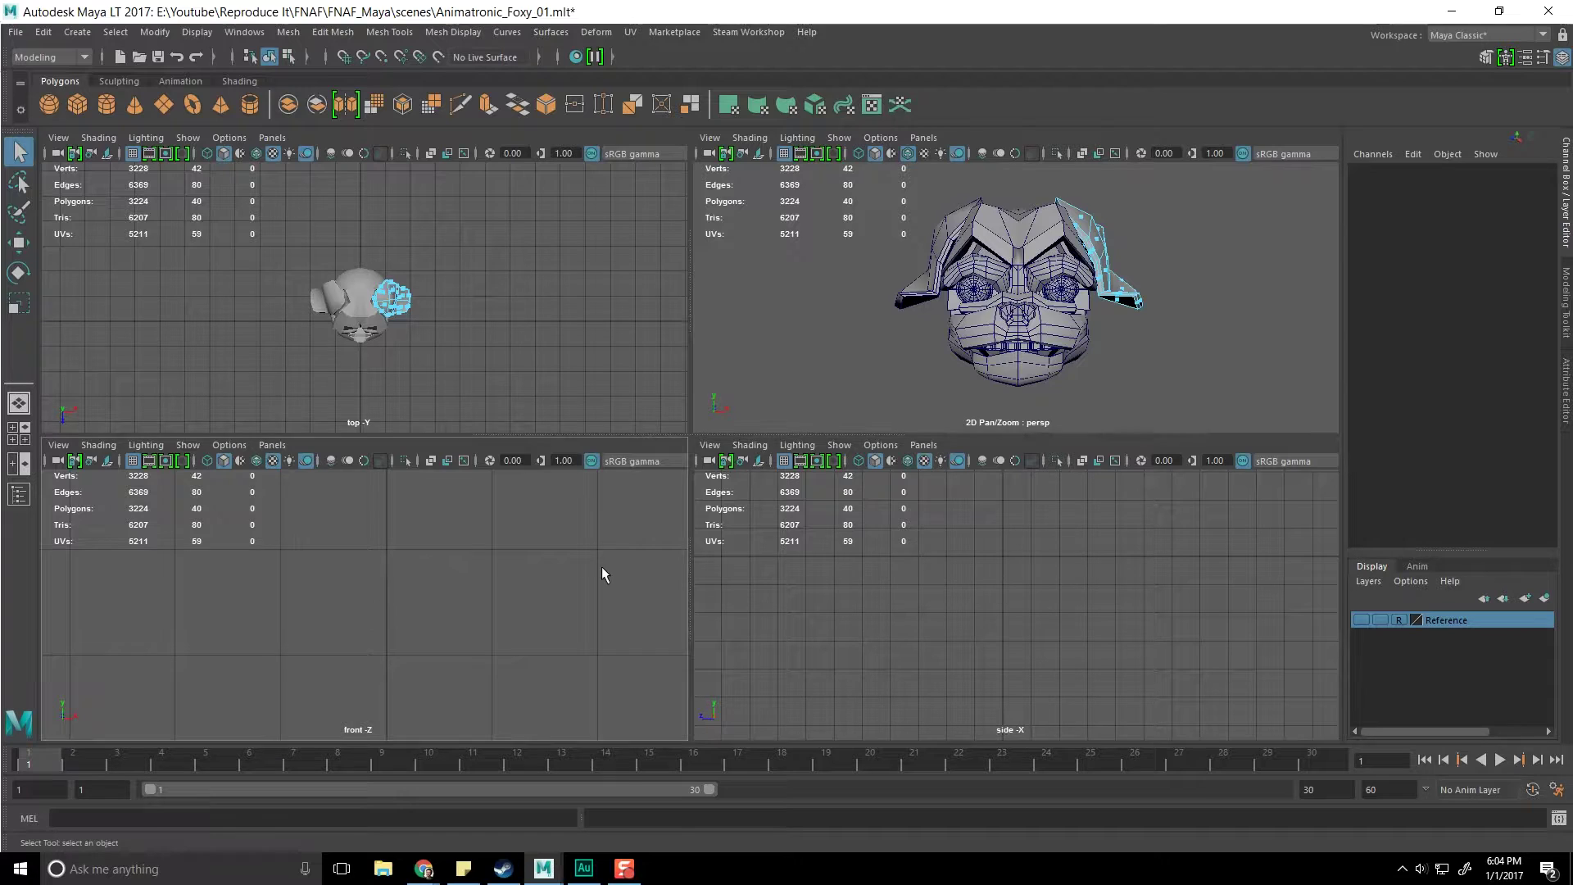
key("space")
key("a")
middle_click_drag(788, 520, 793, 507, "alt")
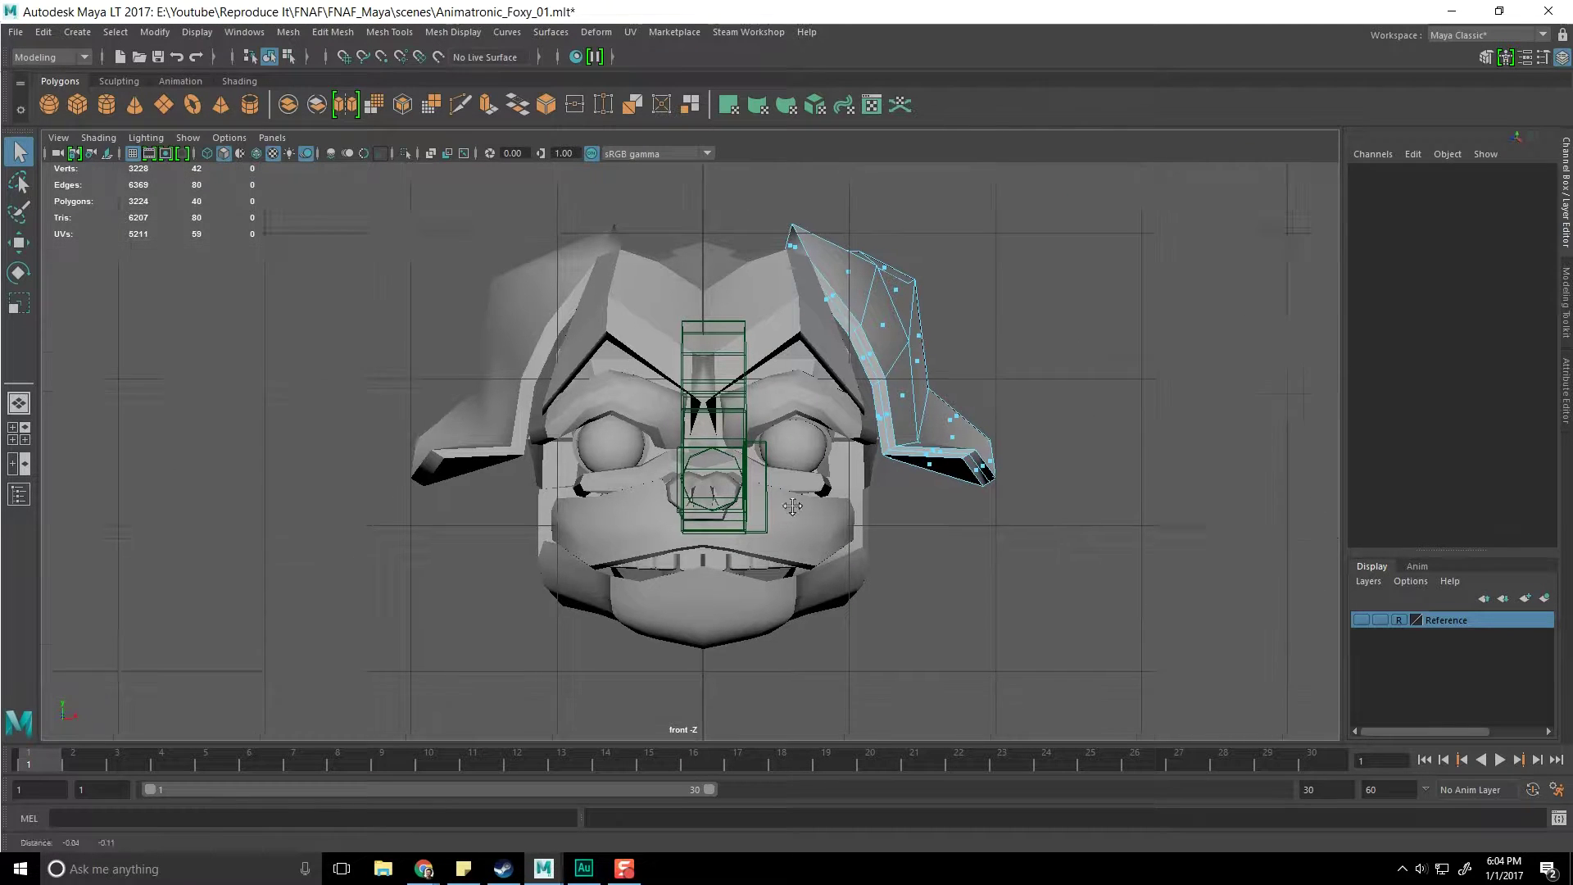
left_click(188, 138)
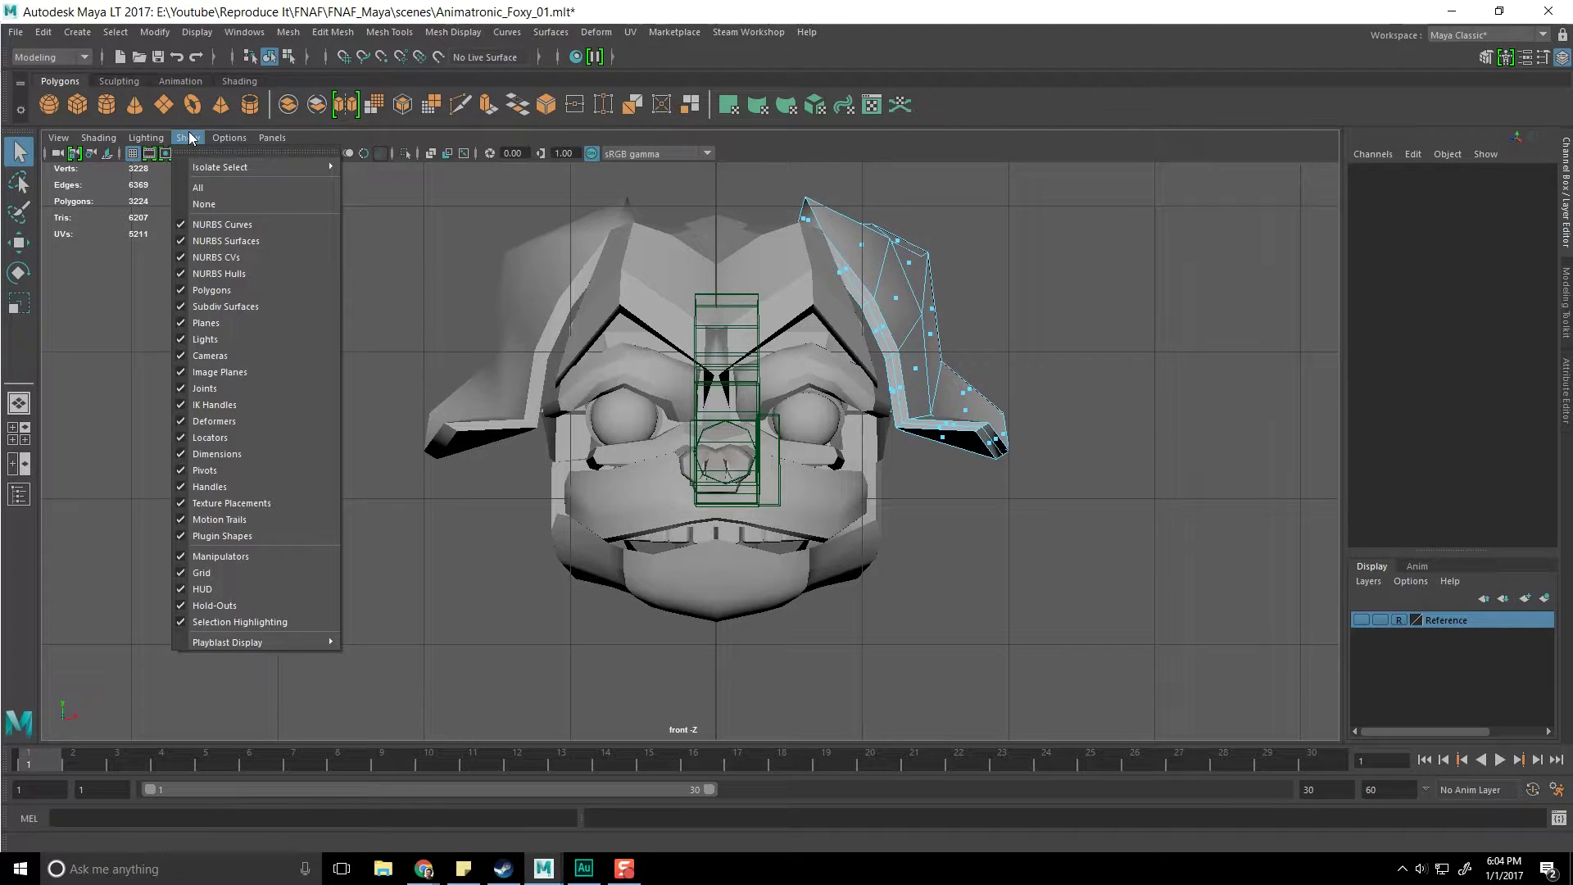
left_click(210, 355)
Delete all faces of the forehead and upper head piece on the +X side of the center line
left_click(784, 331)
left_click(734, 227)
left_click(766, 294)
left_click(828, 293)
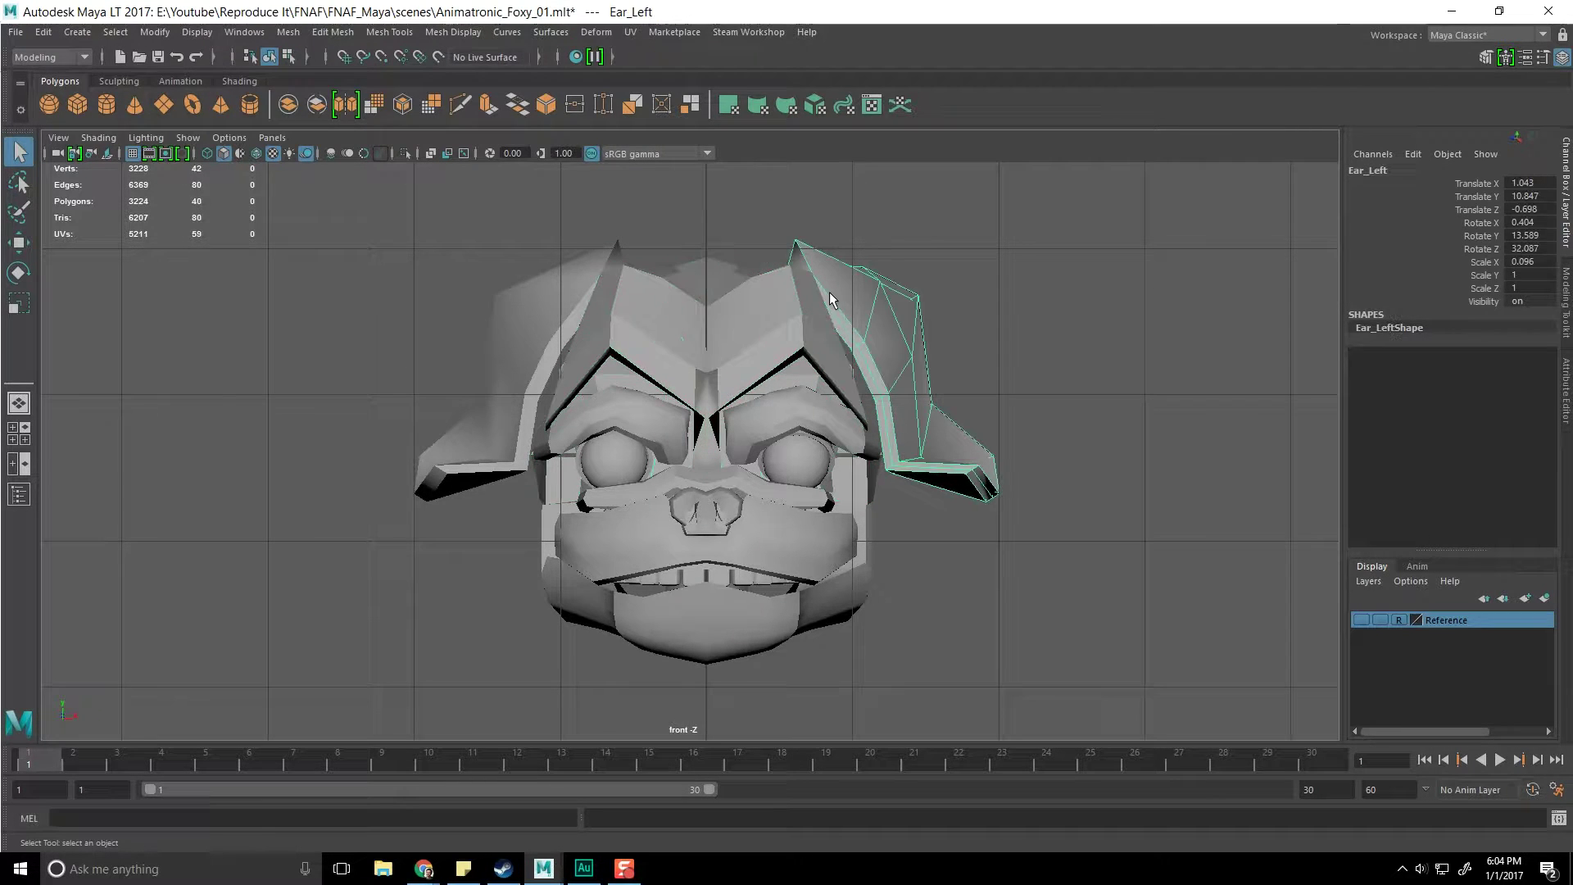
left_click(780, 295)
right_click_drag(780, 297, 786, 330)
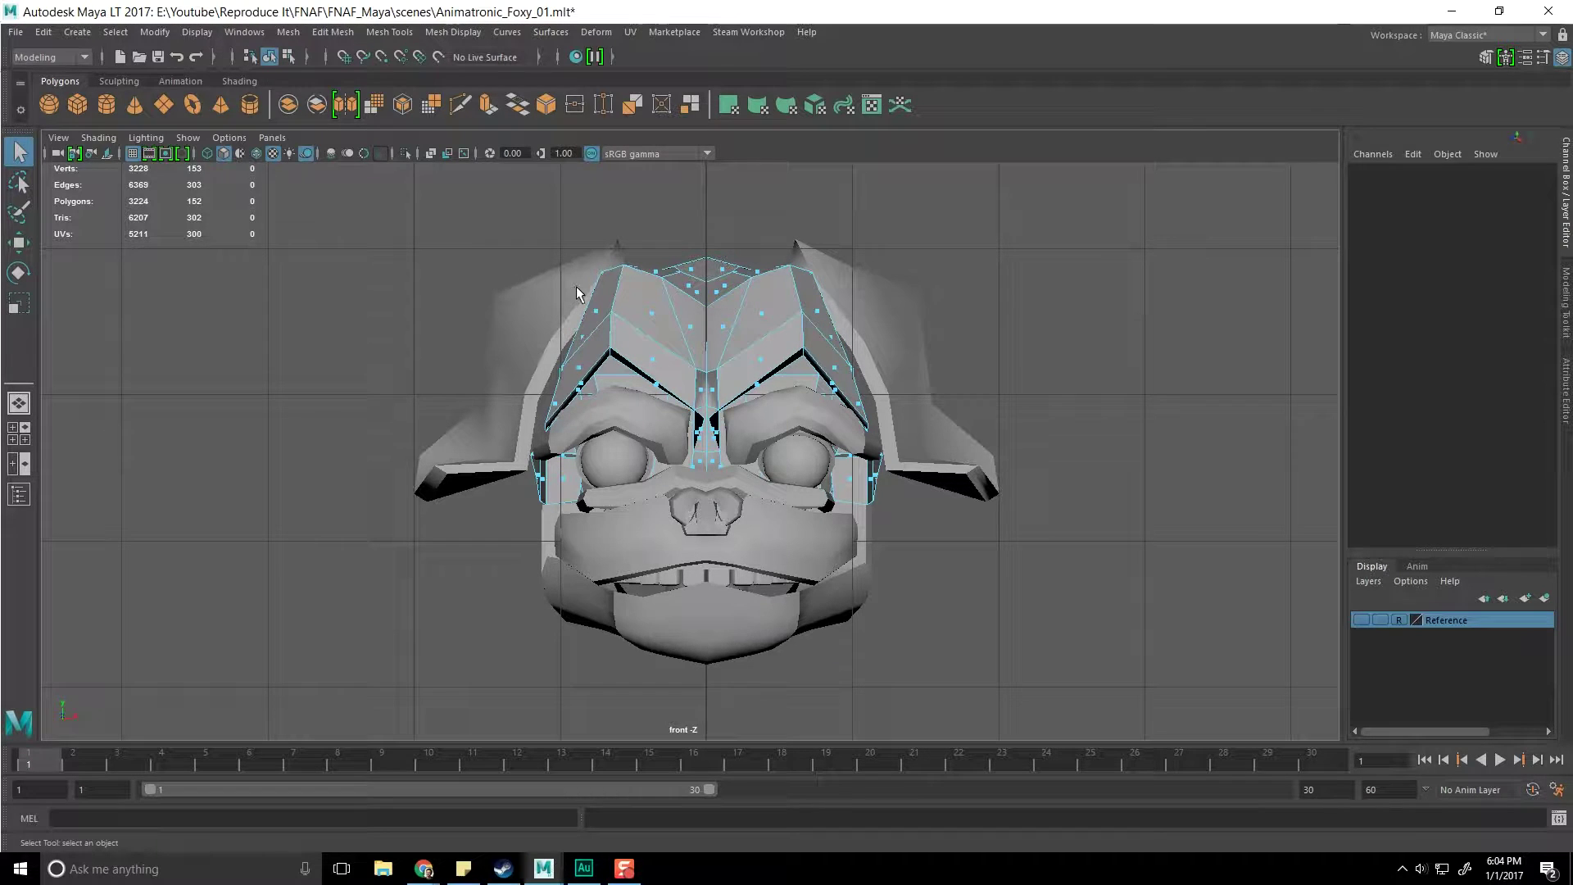
left_click_drag(709, 221, 1031, 679)
key("Delete")
Delete the ear on the +X side of the head, including its last leftover face
left_click(886, 311)
right_click(883, 307)
right_click_drag(883, 308, 882, 347)
left_click_drag(738, 205, 1066, 553)
key("Delete")
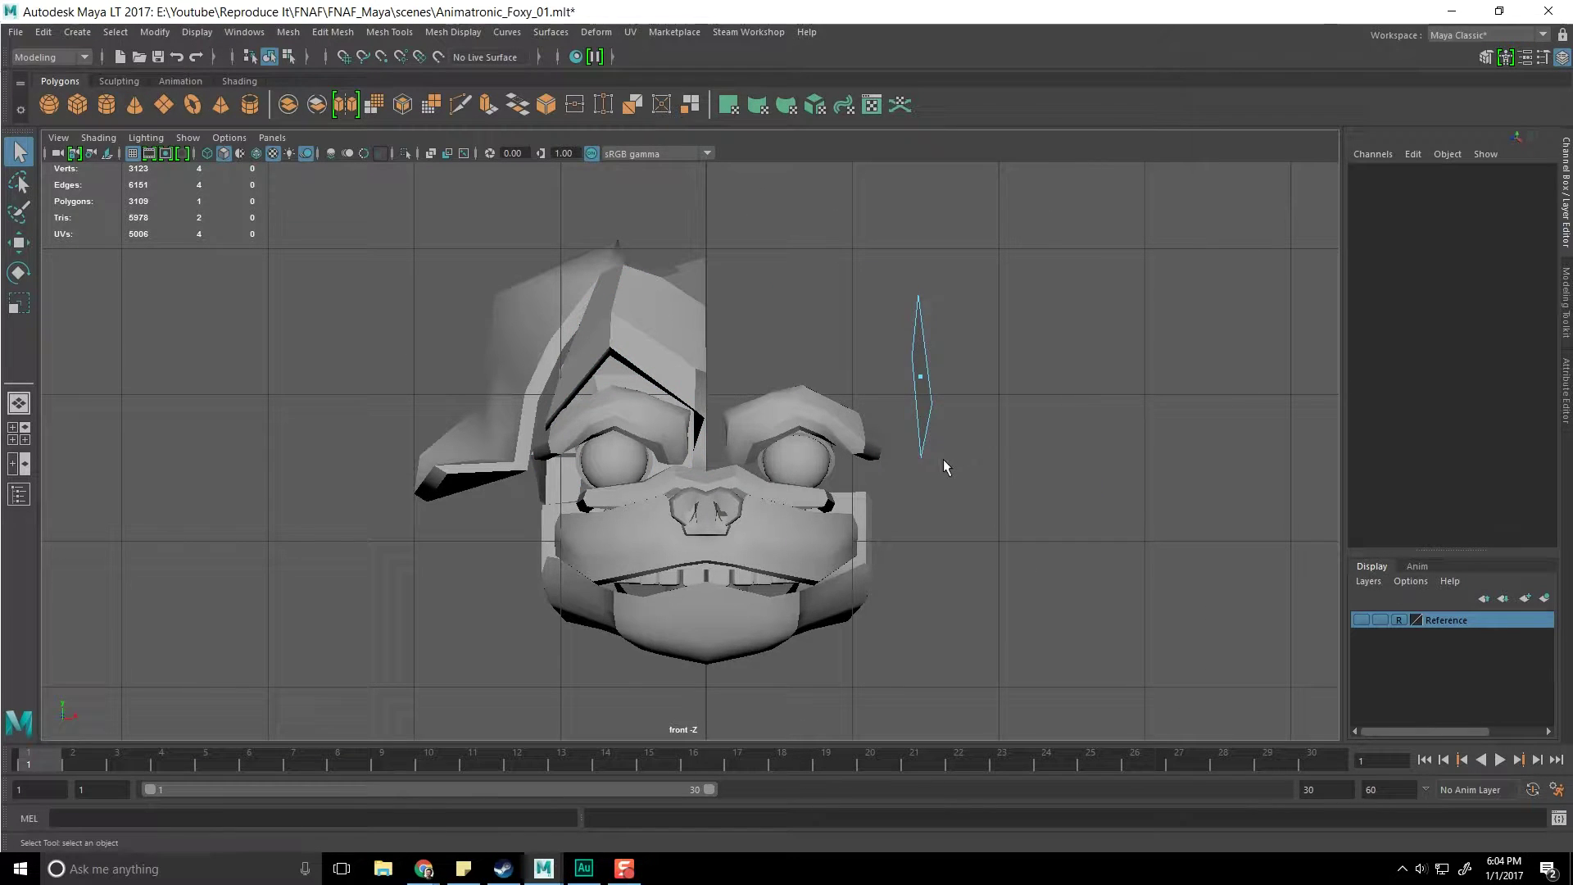
key("F8")
key("Delete")
Delete the +X half of the muzzle and of the lower jaw, cutting both at the center line
left_click(849, 426)
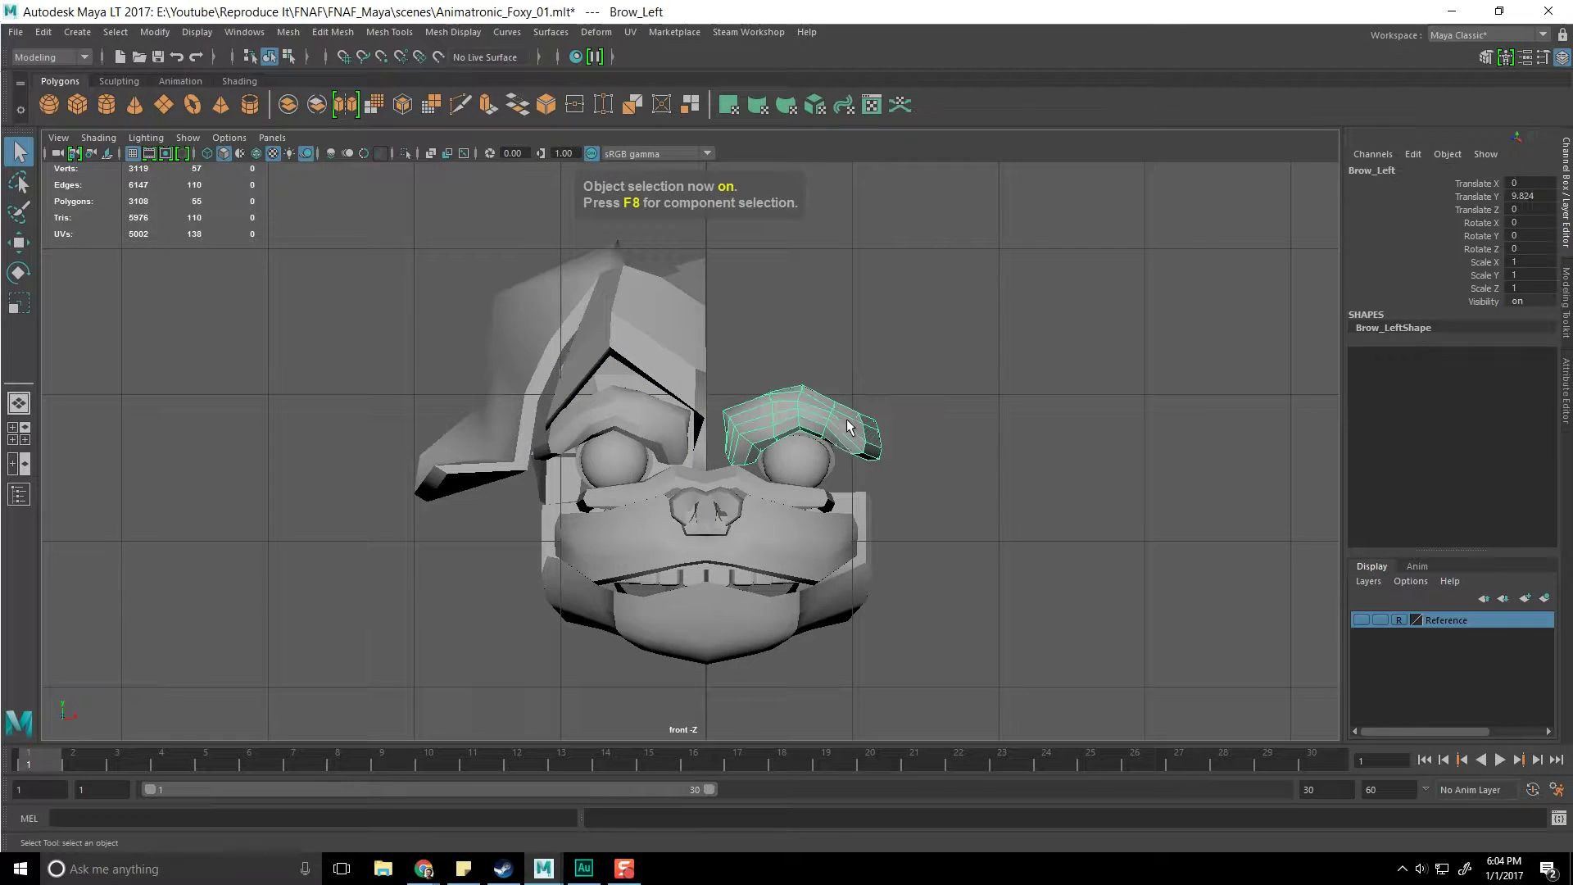
scroll(820, 566, "up", 3)
left_click(820, 468)
mouse_move(820, 473)
right_mouse_down()
mouse_move(819, 495)
mouse_move(815, 457)
right_mouse_up()
left_click_drag(1038, 645, 720, 277)
key("Delete")
left_click(888, 480)
right_click_drag(887, 478, 893, 458)
left_click_drag(1085, 653, 730, 315)
key("Delete")
Delete the brow and the shell surrounding the eyeball on the +X side of the face
left_click(756, 559)
left_click(824, 374)
scroll(862, 425, "up", 2)
scroll(853, 436, "down", 8)
middle_click_drag(839, 451, 837, 405, "alt")
scroll(834, 444, "up", 8)
middle_click_drag(797, 334, 812, 365, "alt")
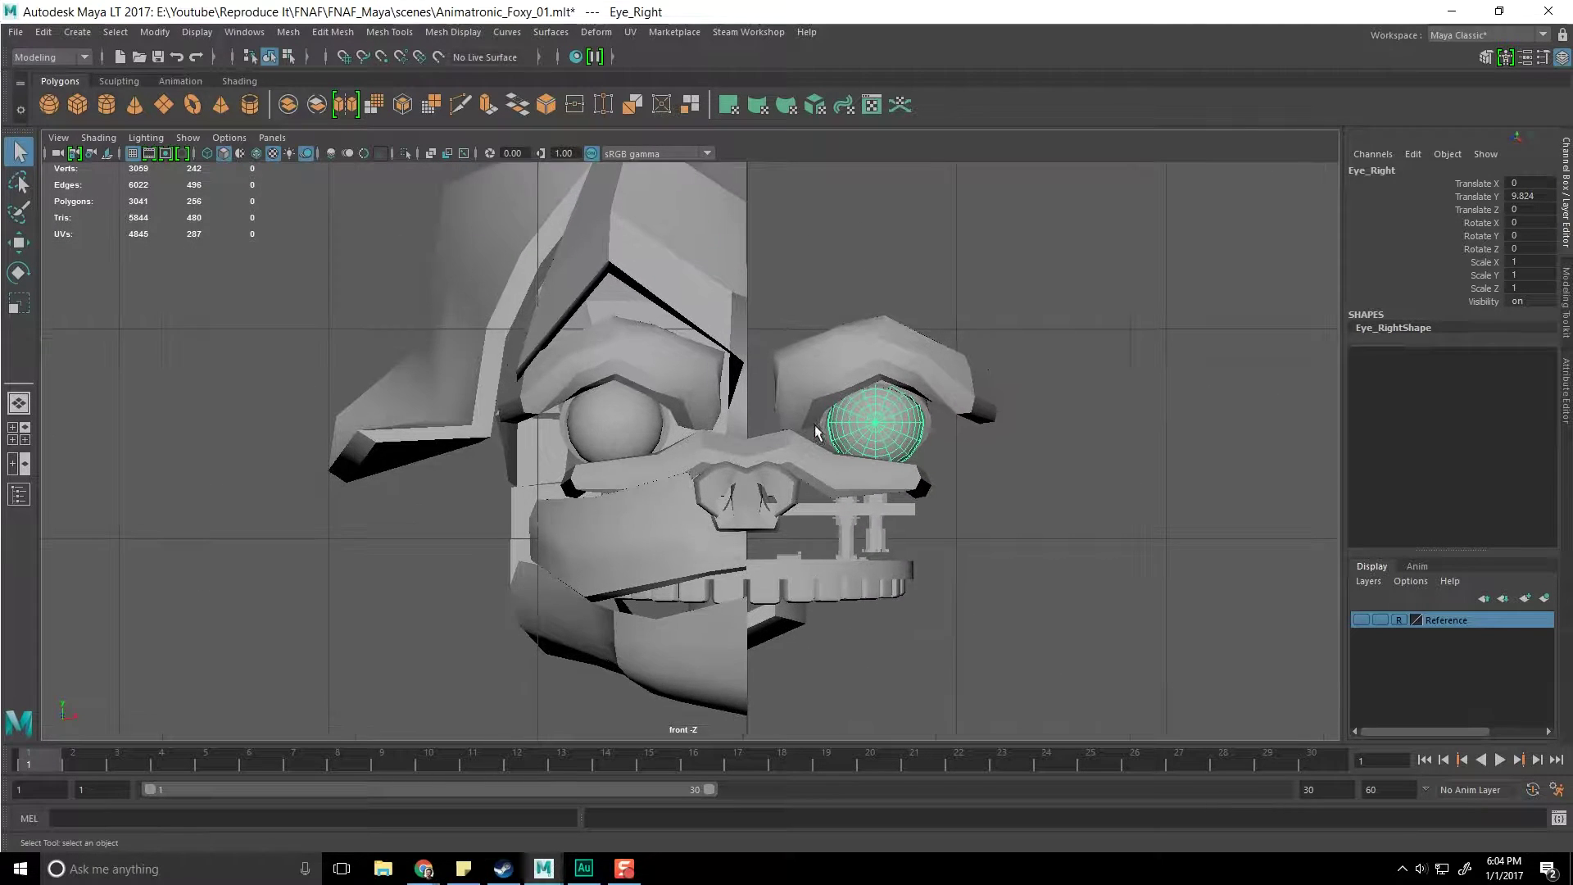
scroll(818, 370, "up", 1)
left_click(823, 375)
key("Delete")
left_click(849, 416)
key("Delete")
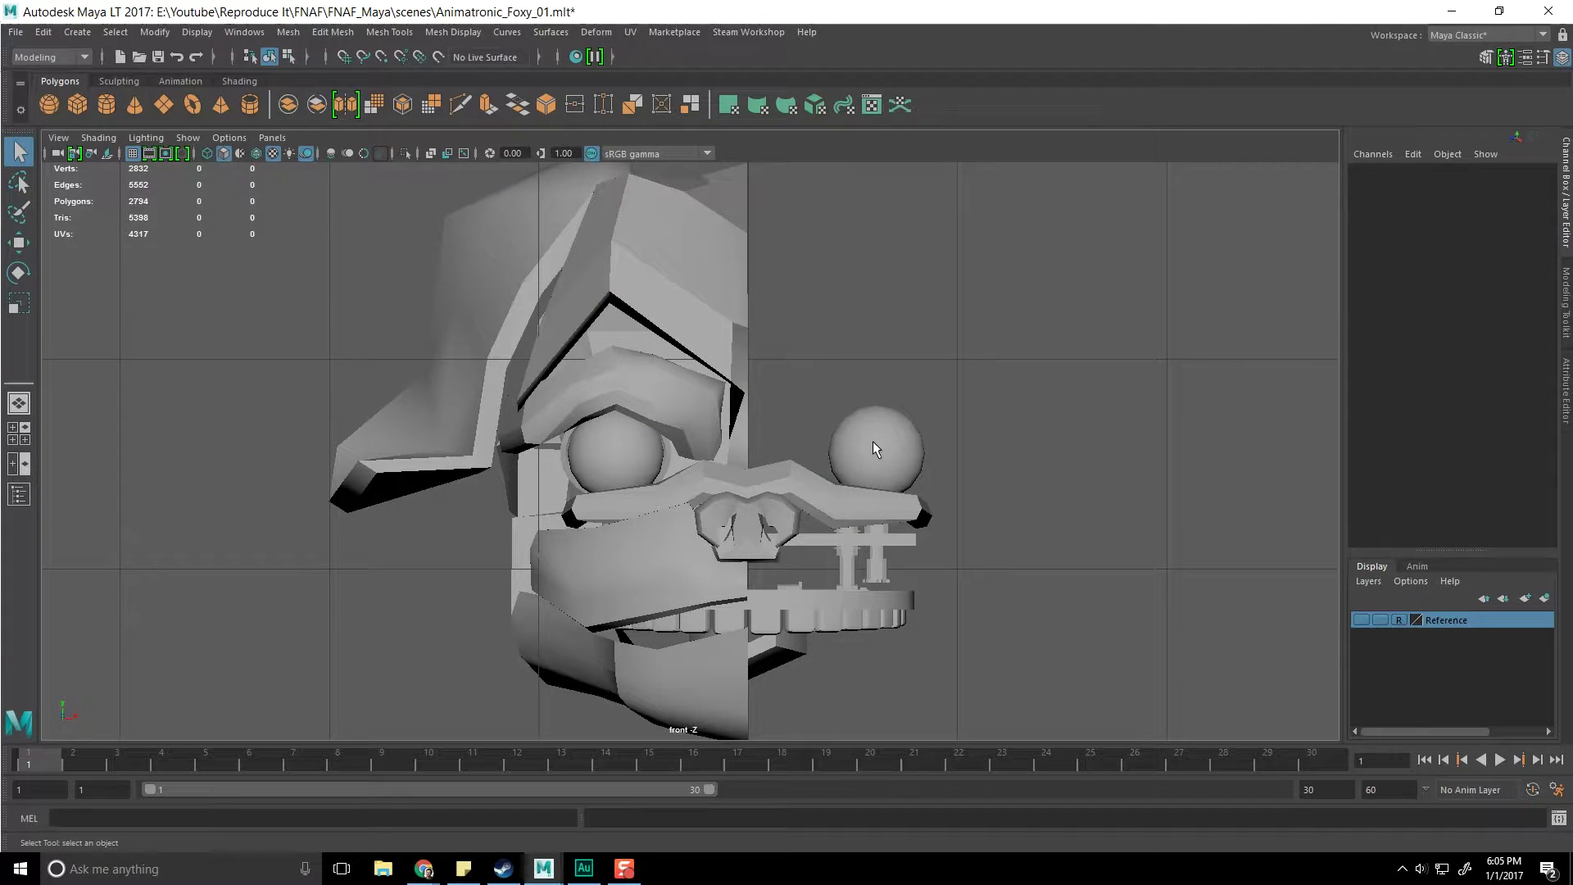
Delete the +X eyeball and the +X halves of the cheeks and nose
left_click(798, 485)
right_click_drag(858, 505, 859, 474)
middle_click_drag(858, 474, 852, 377, "alt")
left_click_drag(1155, 244, 767, 596)
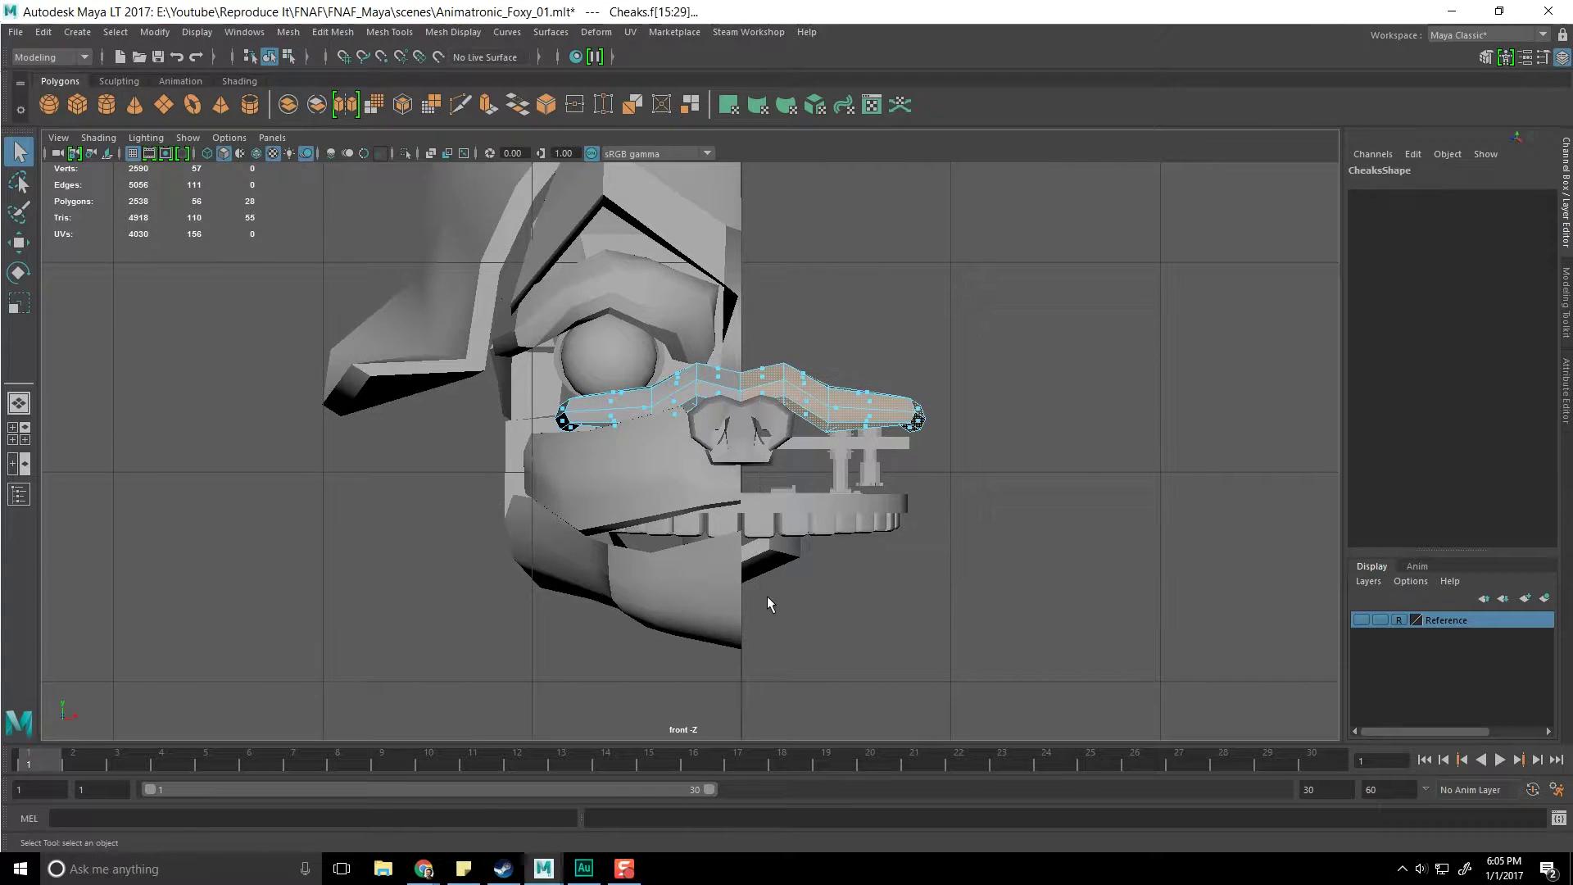
key("Delete")
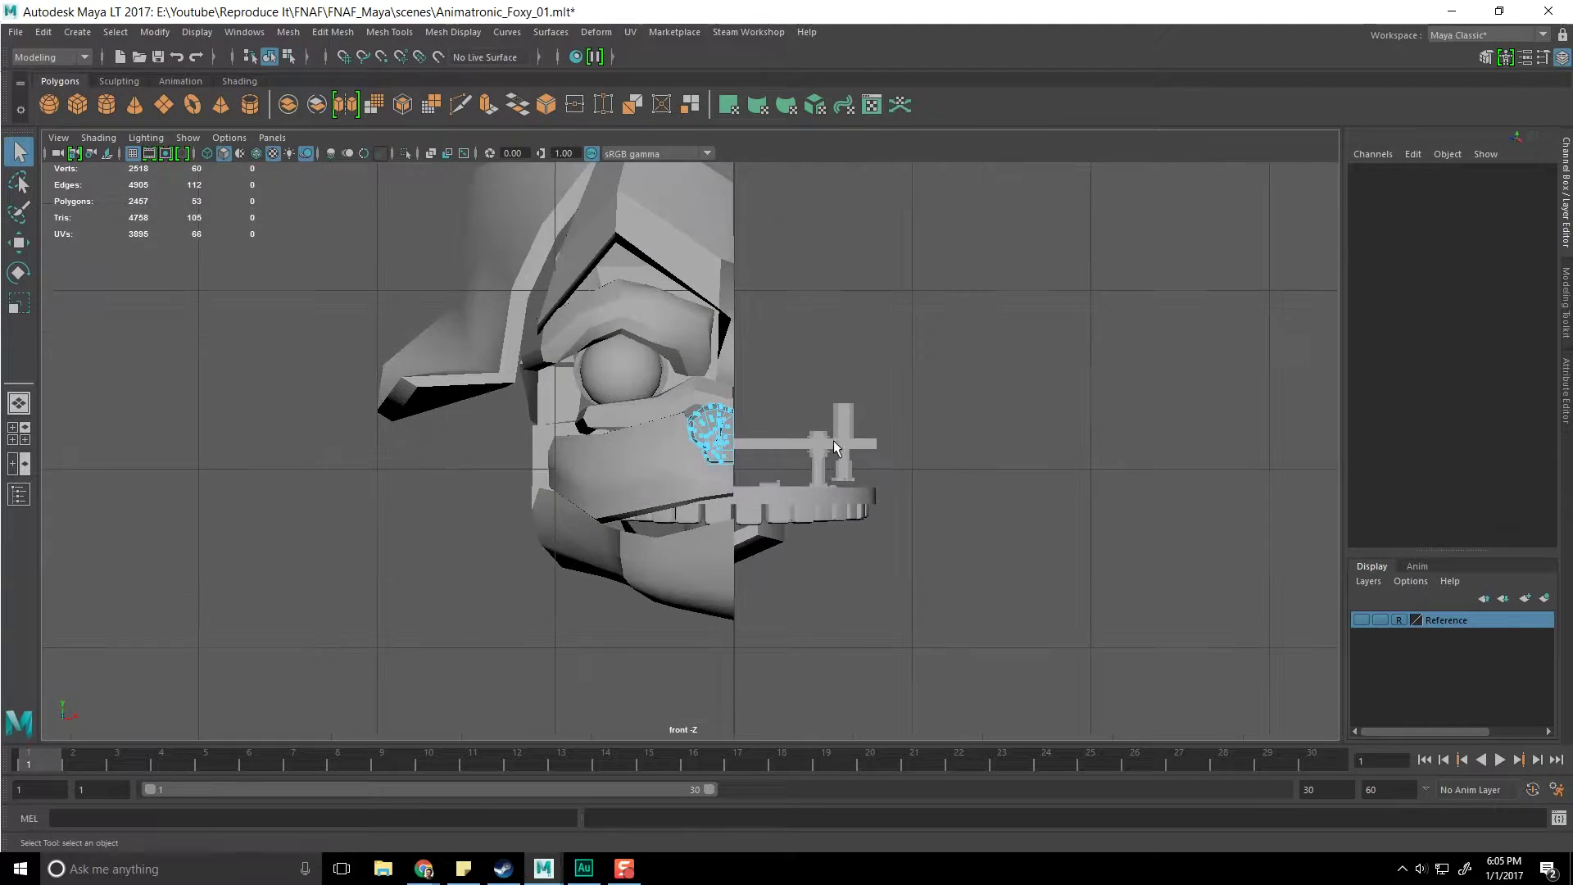
Compare the shape and placement of the remaining ear with the Foxy reference image in the browser
middle_click_drag(723, 246, 772, 379, "alt")
left_click(551, 378)
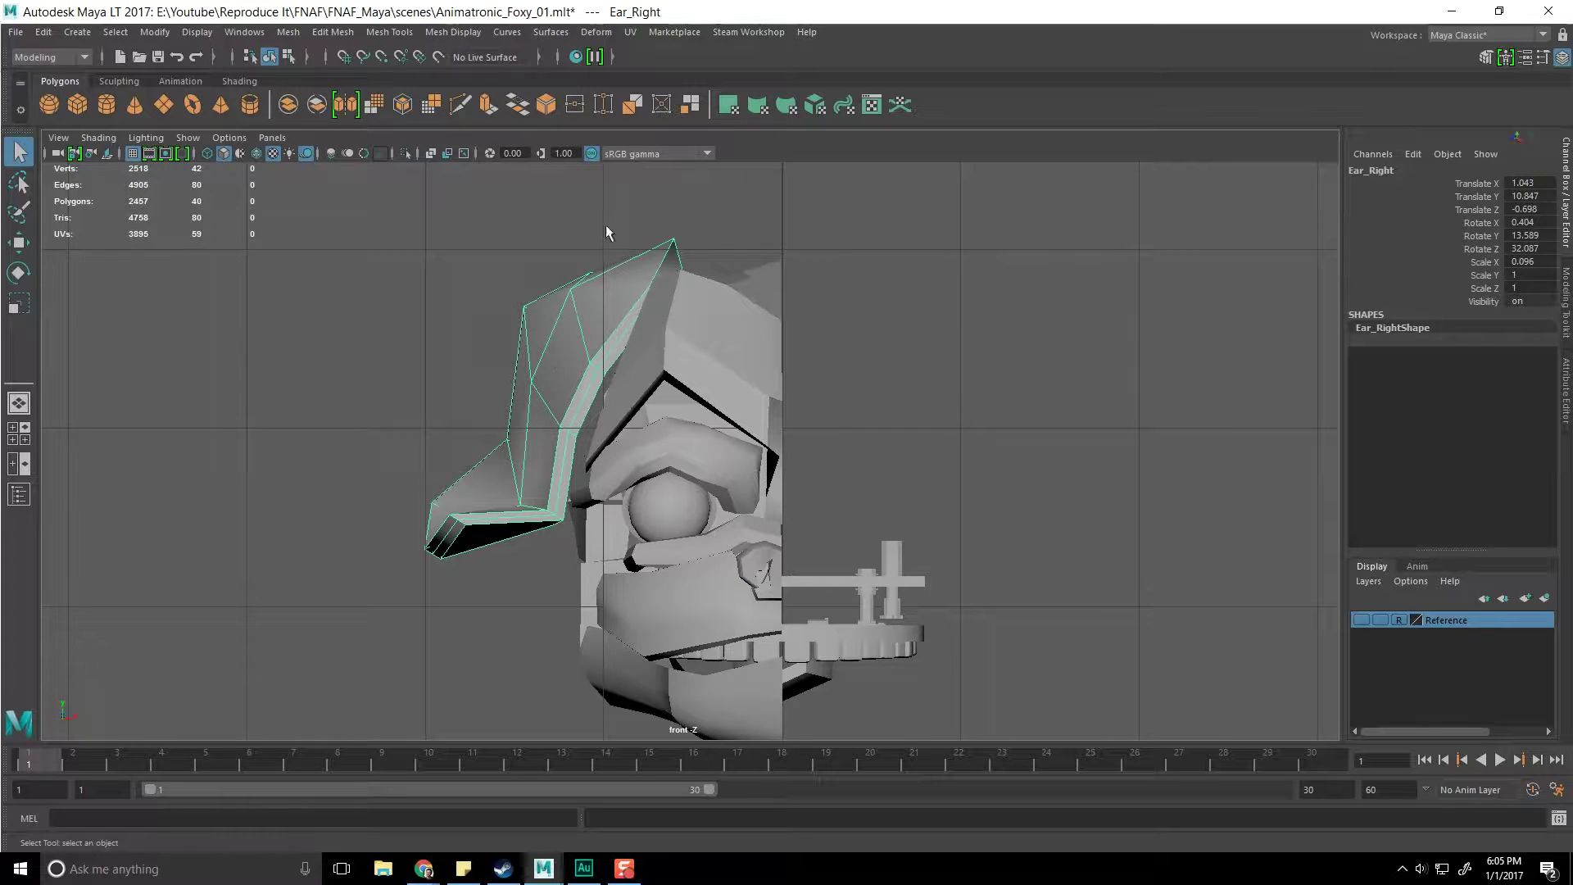
left_click_drag(0, 60, 1142, 36)
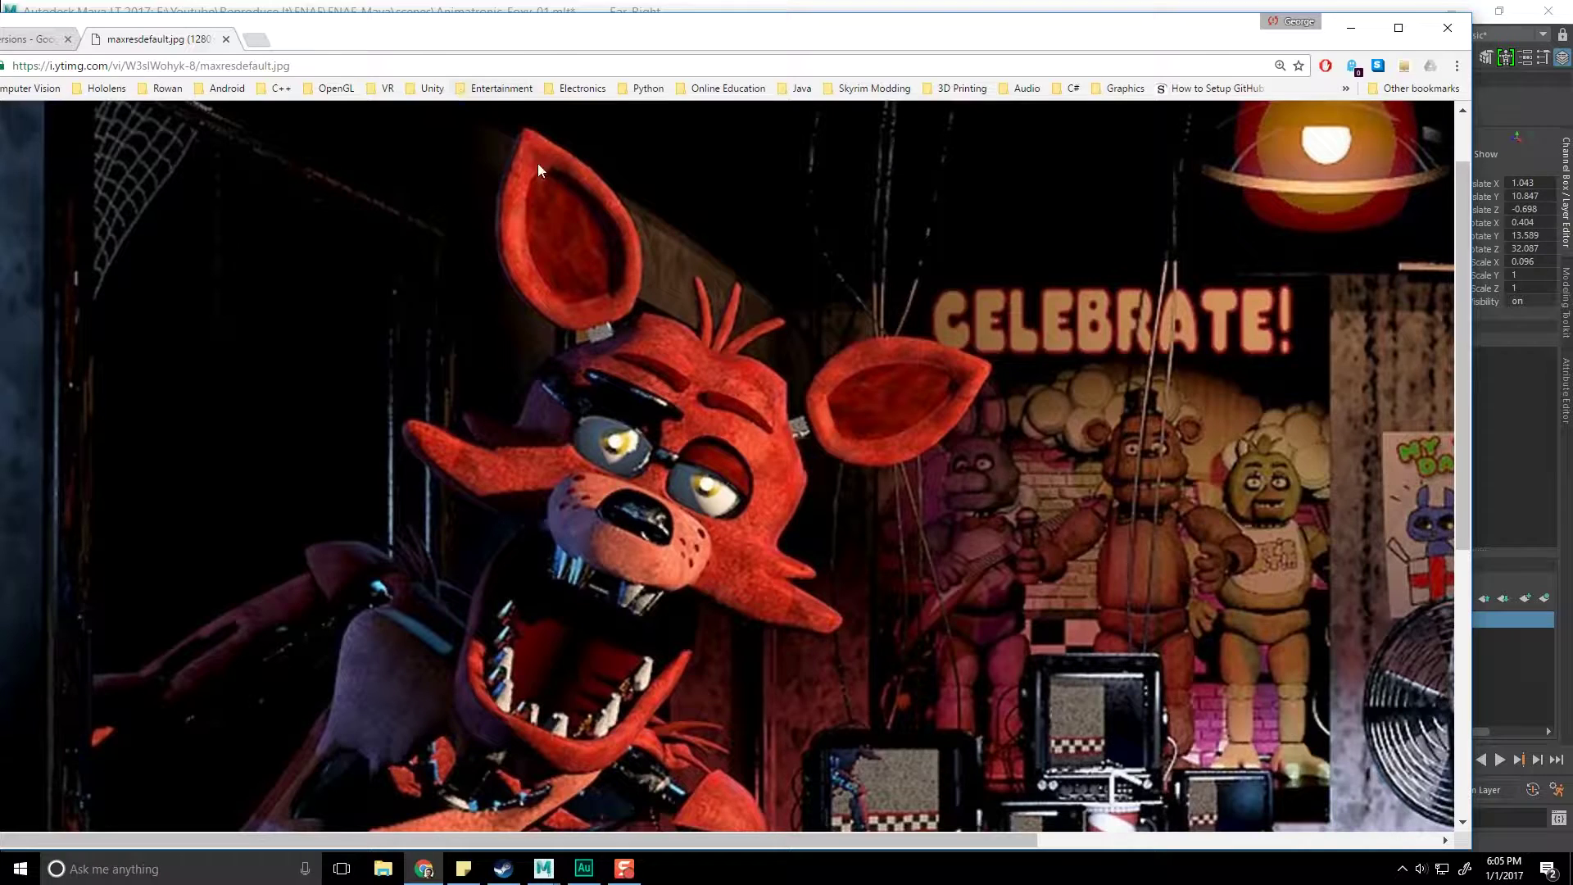
left_click_drag(1094, 37, 0, 50)
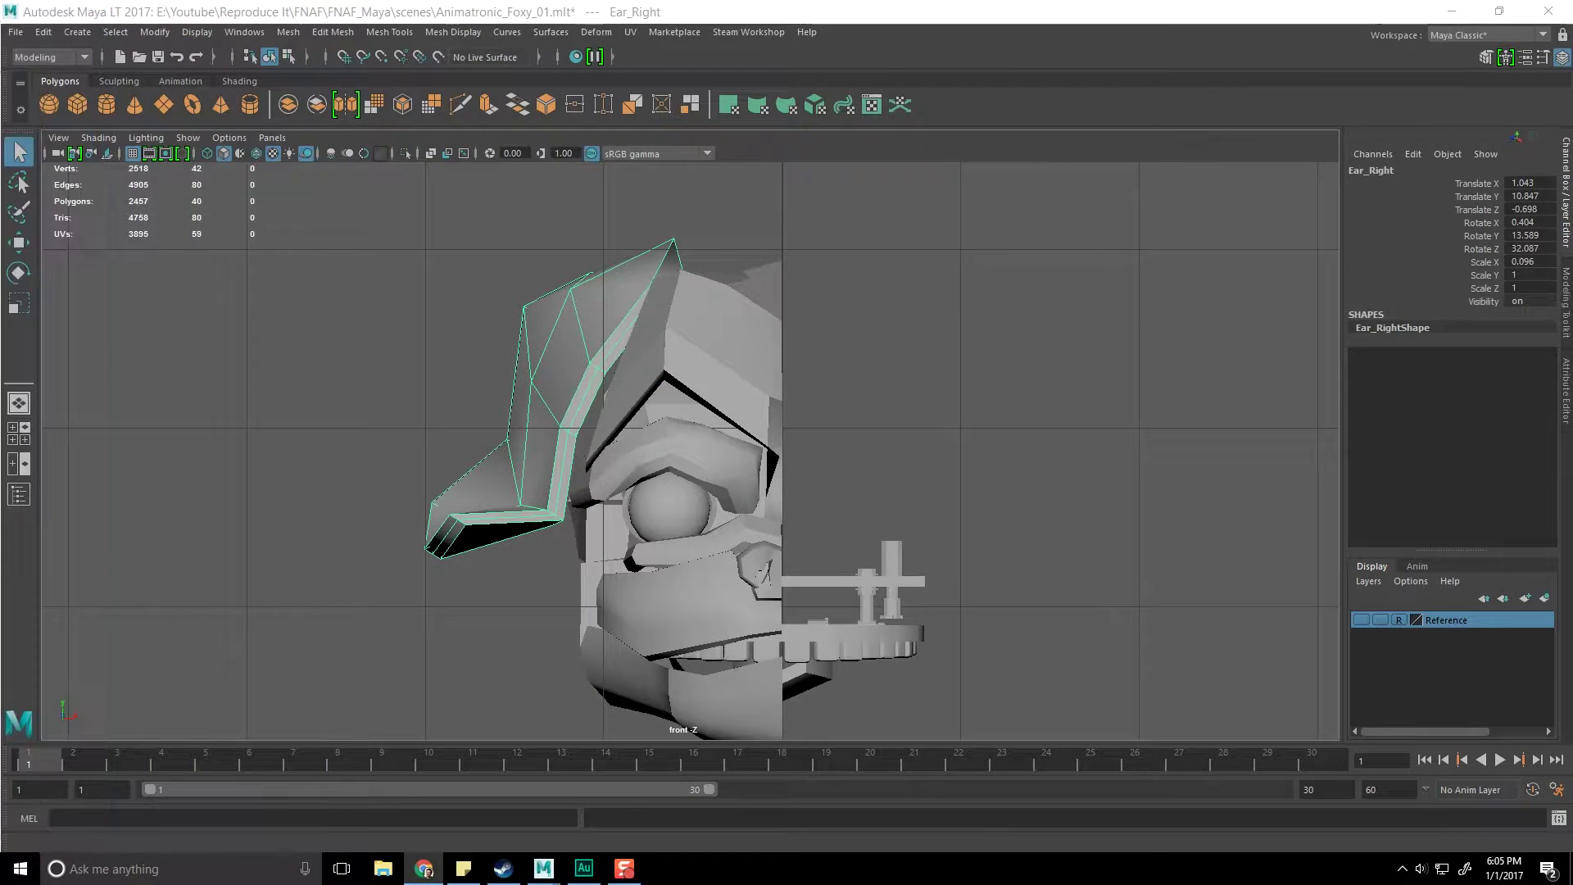
Shift the remaining eyeball and its surrounding shell along X toward the head's center line
middle_click_drag(842, 495, 902, 386, "alt")
scroll(902, 386, "up", 2)
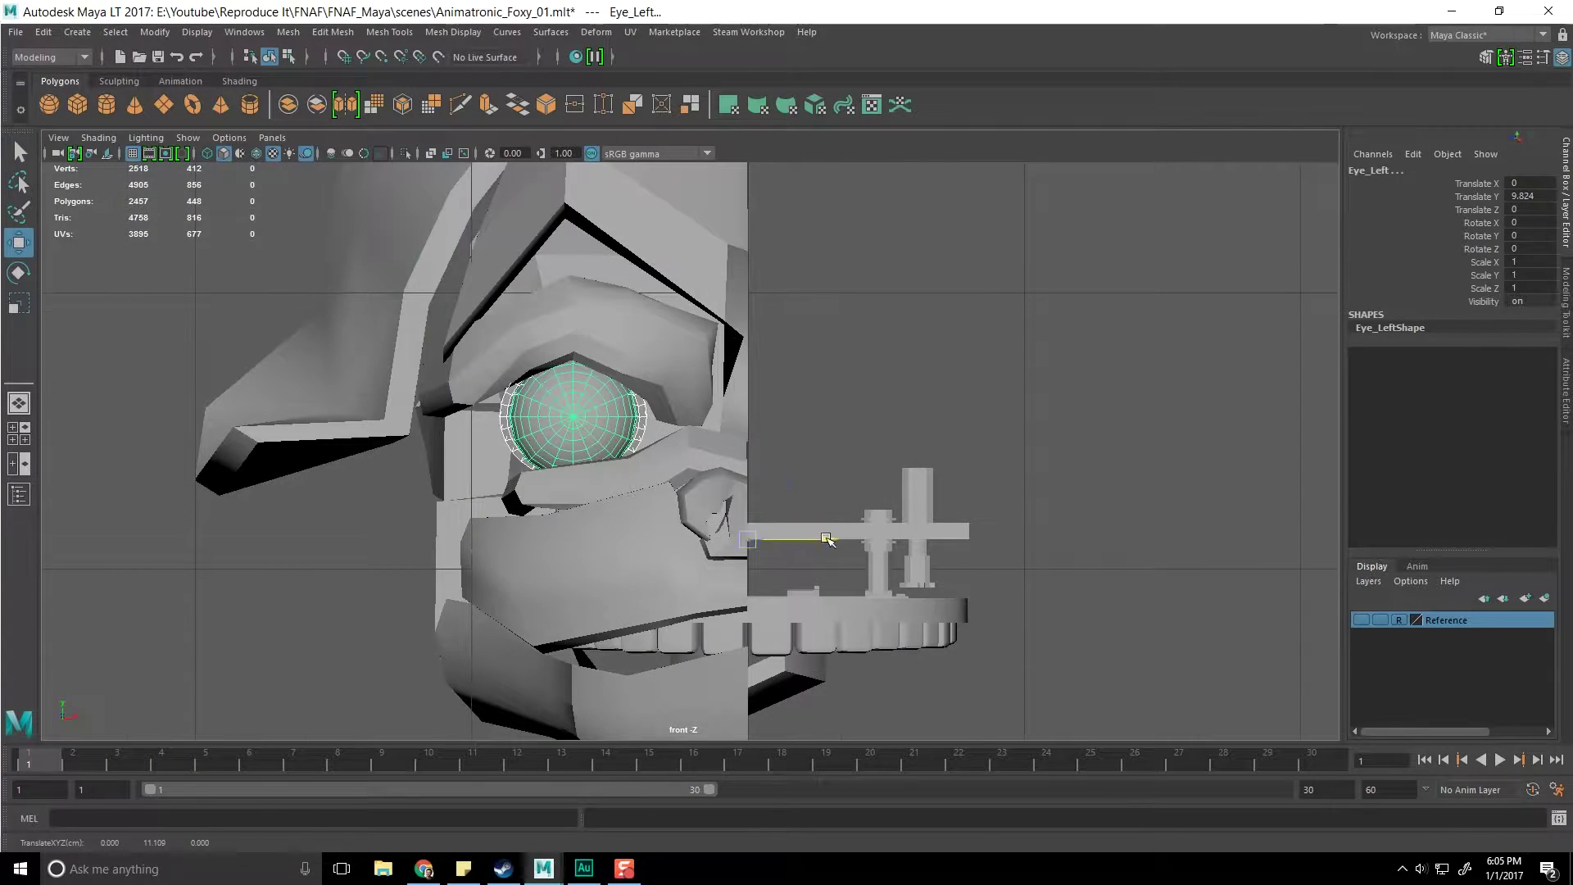
left_click_drag(827, 539, 877, 544)
key("q")
left_click(865, 402)
Move the brow along X toward the center line by about 0.092
left_click(713, 386)
scroll(754, 425, "up", 1)
key("w")
scroll(754, 424, "down", 7)
scroll(755, 438, "up", 5)
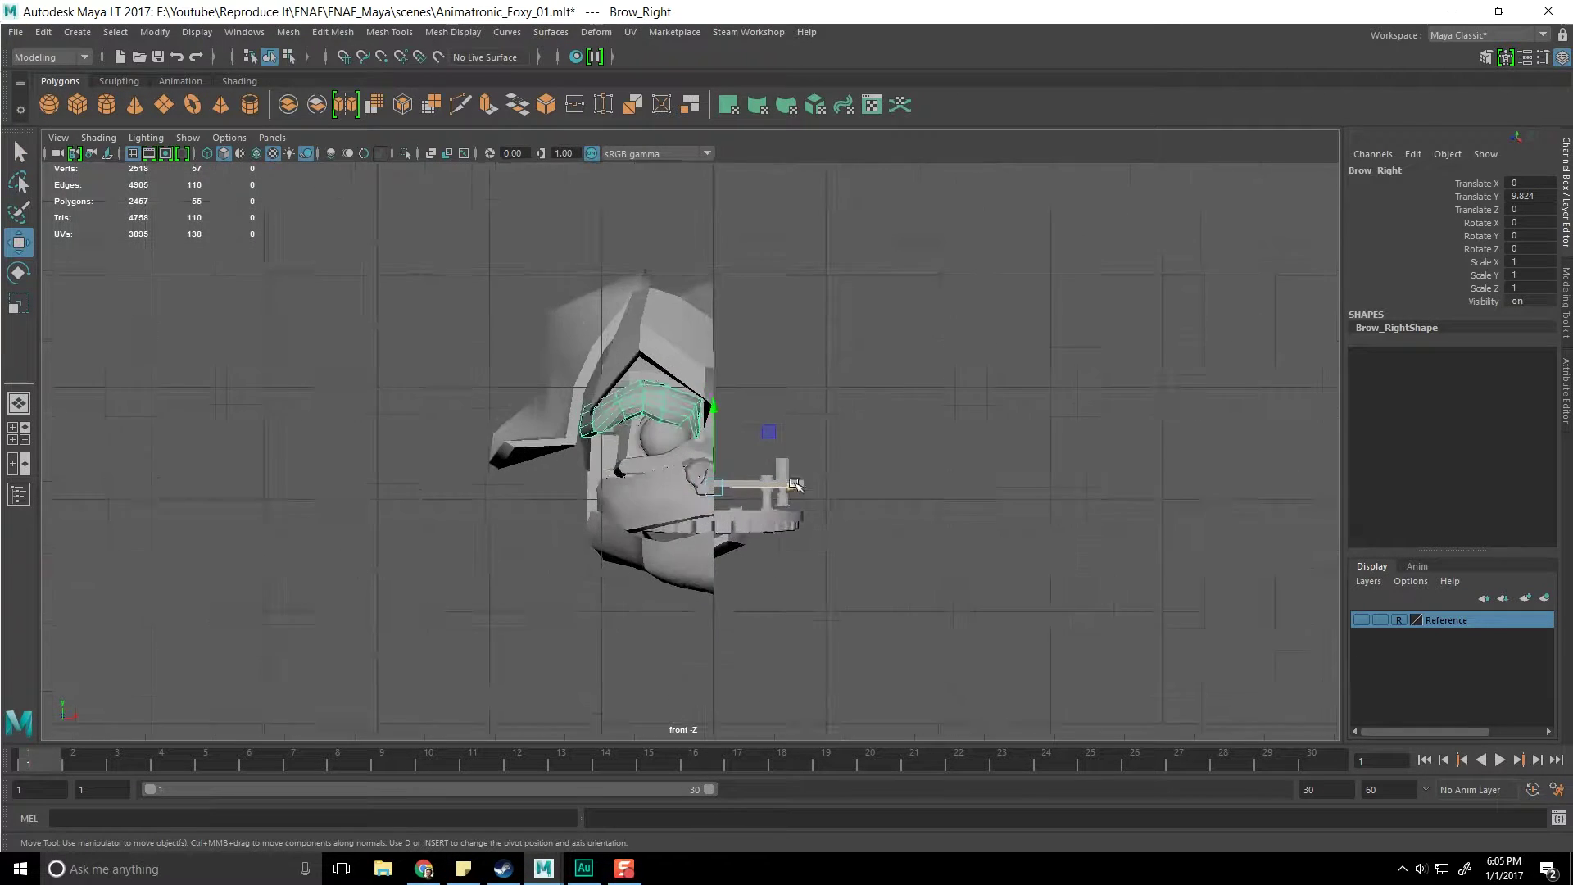
left_click_drag(818, 520, 840, 528)
scroll(844, 529, "up", 5)
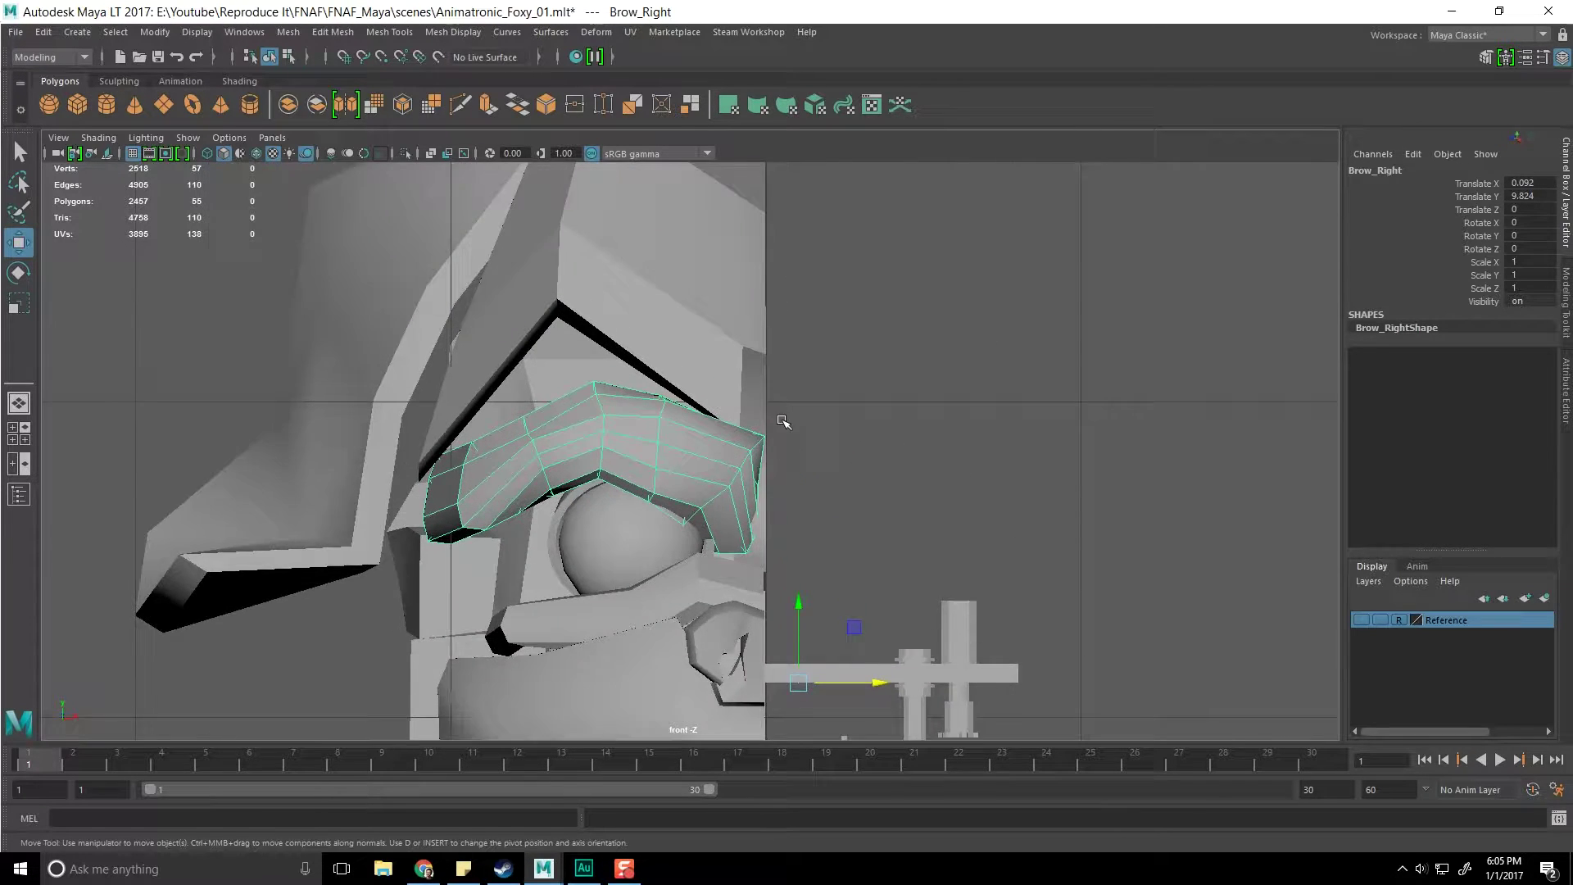
Pull the brow's upper inner corner vertex back from the center line to round its end, and save the scene
middle_click_drag(785, 458, 688, 398, "alt")
right_click_drag(651, 367, 578, 352)
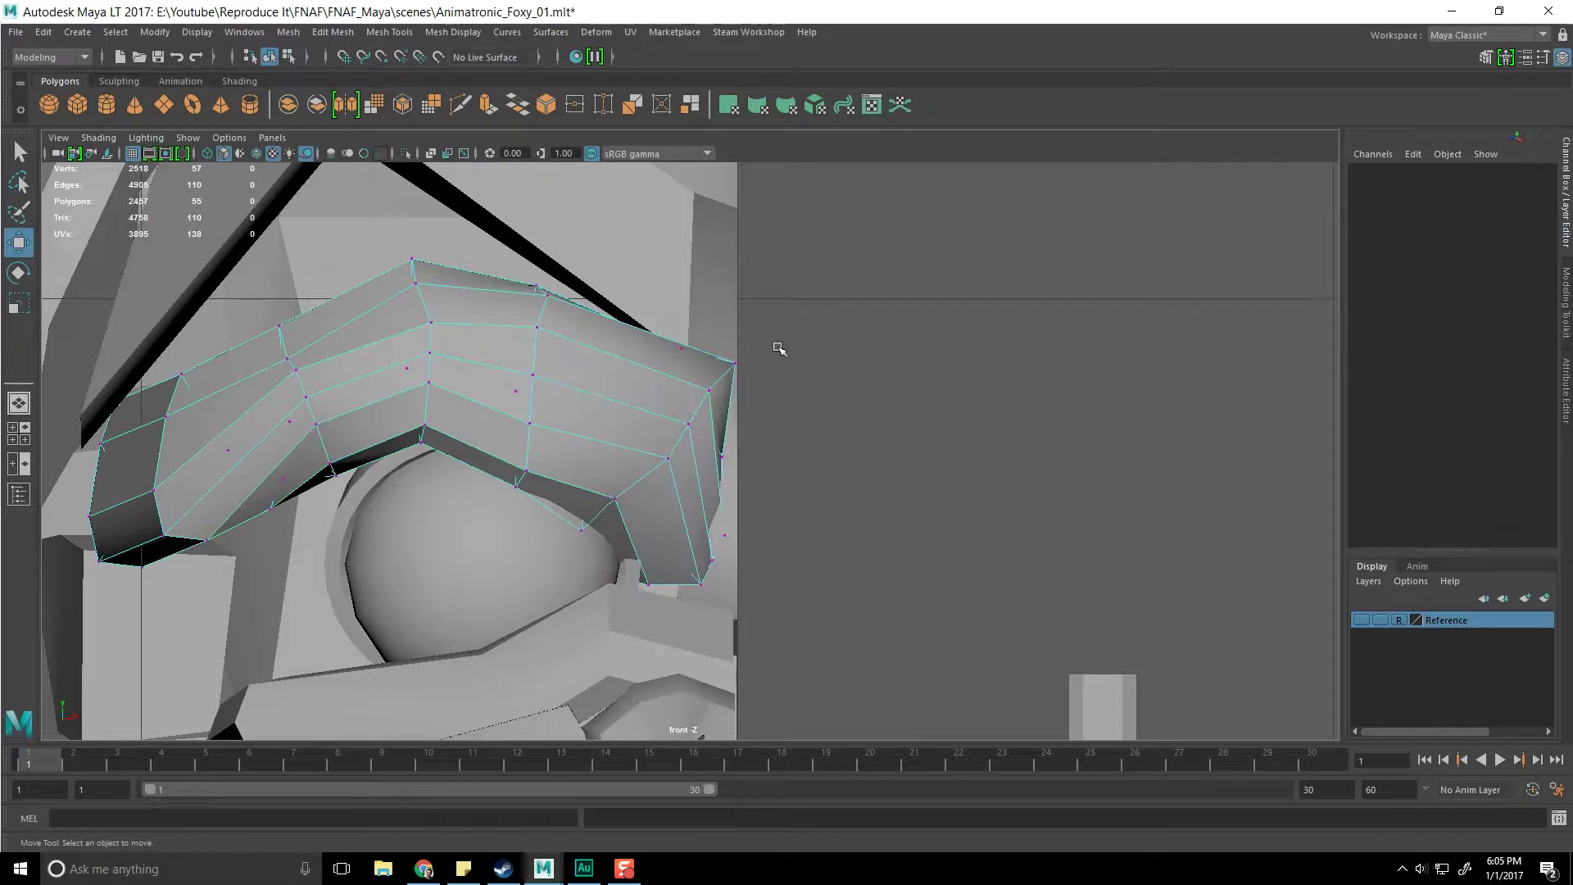
mouse_move(758, 386)
left_mouse_down()
mouse_move(721, 351)
mouse_move(774, 364)
left_mouse_up()
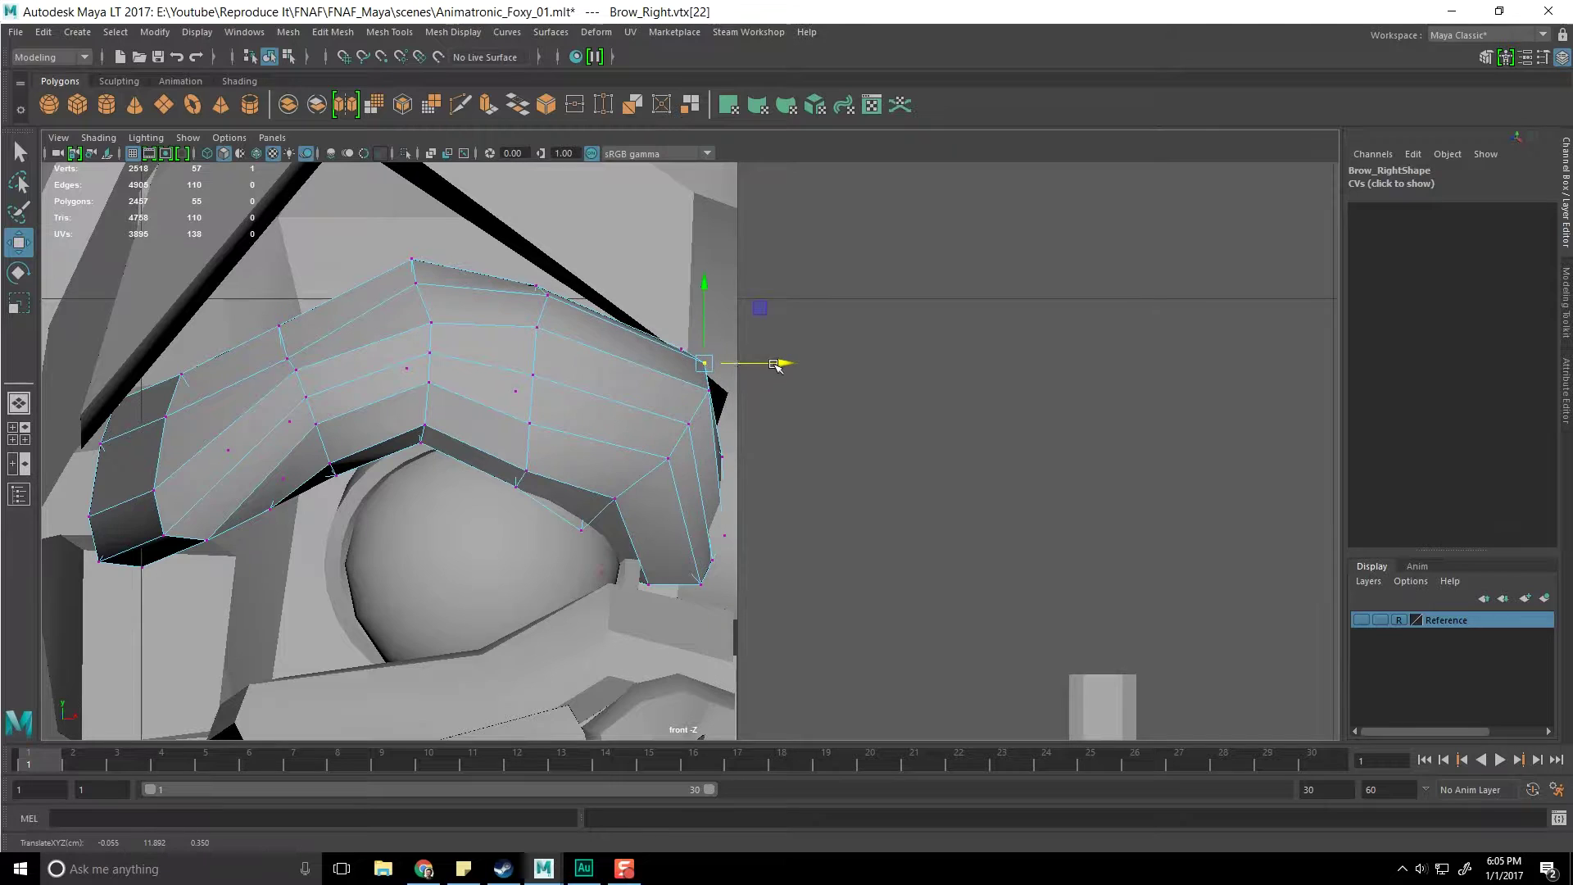
left_click_drag(758, 307, 752, 315)
left_click(866, 398)
key("q")
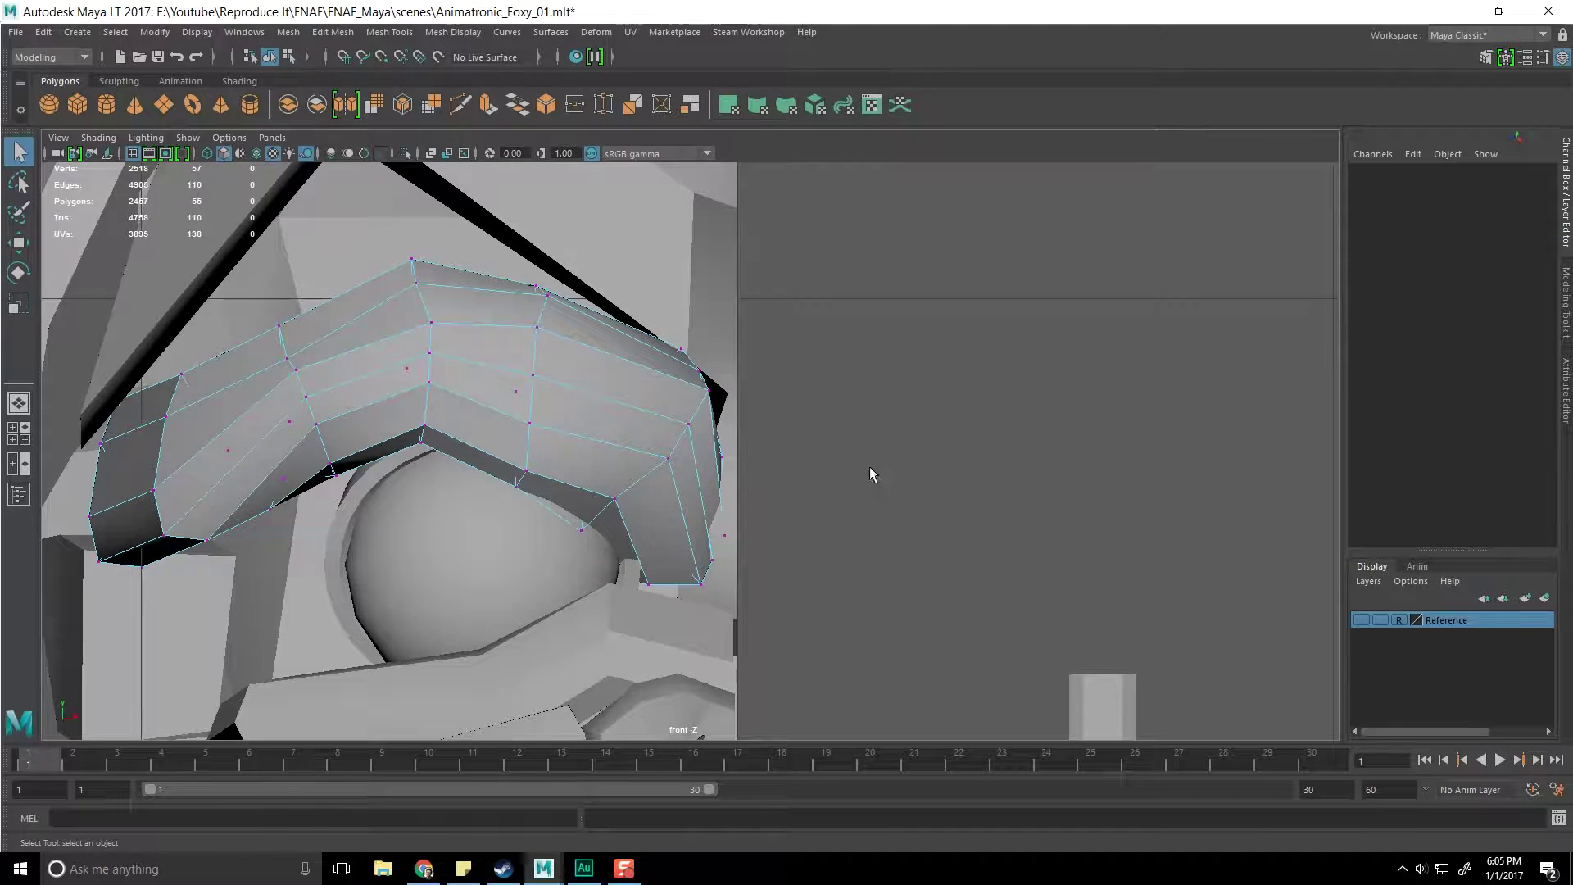
scroll(866, 477, "down", 10)
scroll(862, 489, "up", 10)
key("ctrl+s")
Center the nose's pivot on its own geometry, working in the perspective view
scroll(857, 489, "up", 5)
middle_click_drag(836, 485, 883, 392, "alt")
key("space")
key("space")
left_click_drag(970, 297, 1006, 445, "alt")
right_click_drag(672, 380, 719, 451, "alt")
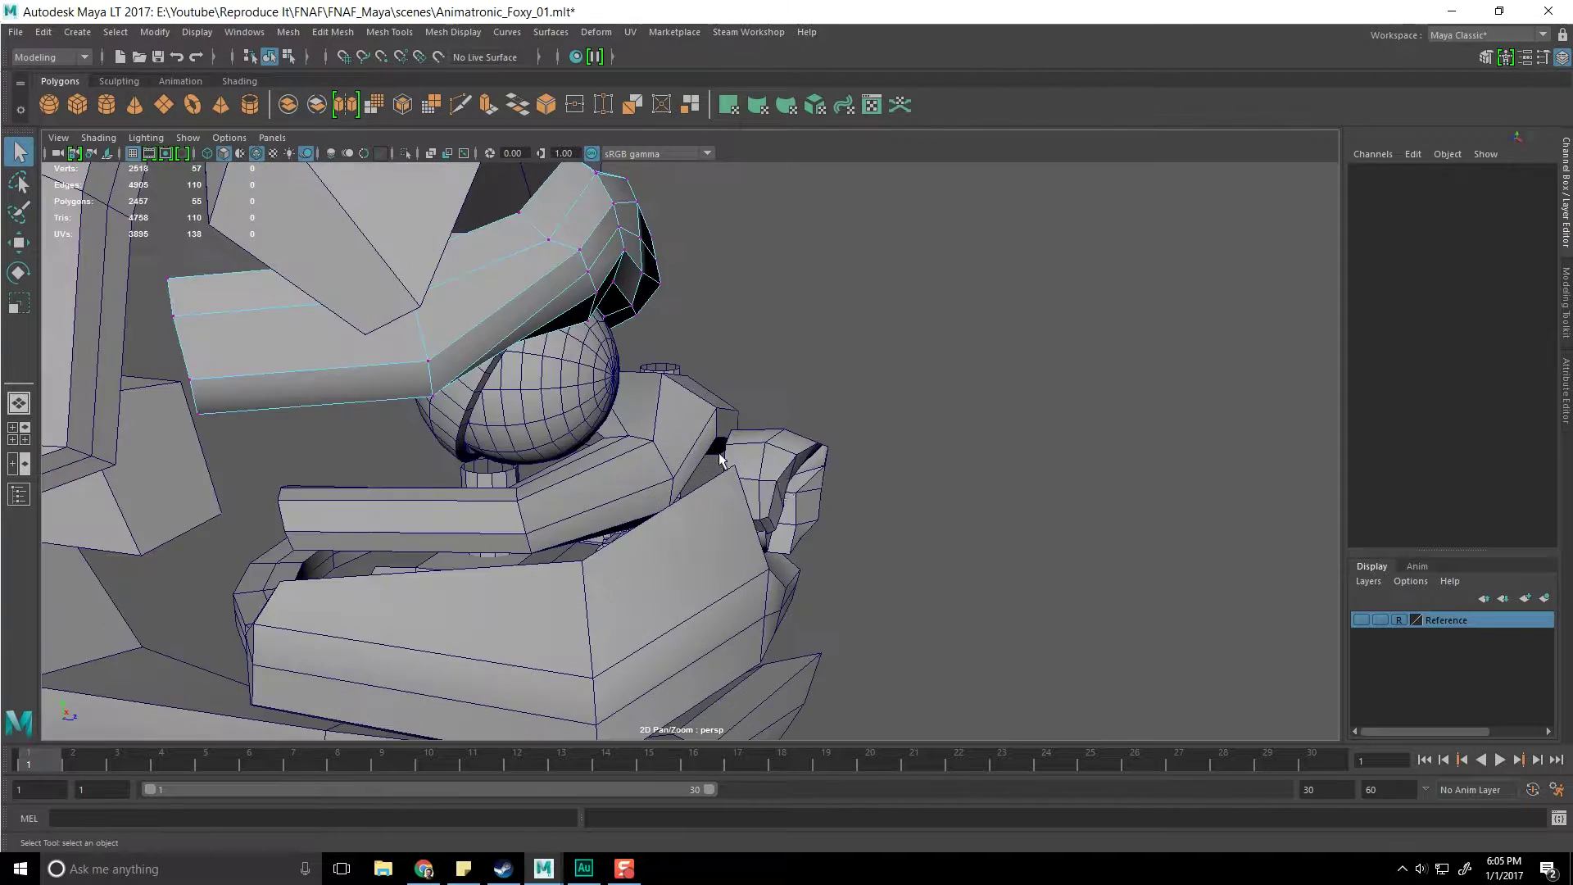
left_click_drag(720, 451, 764, 470, "alt")
left_click(733, 397)
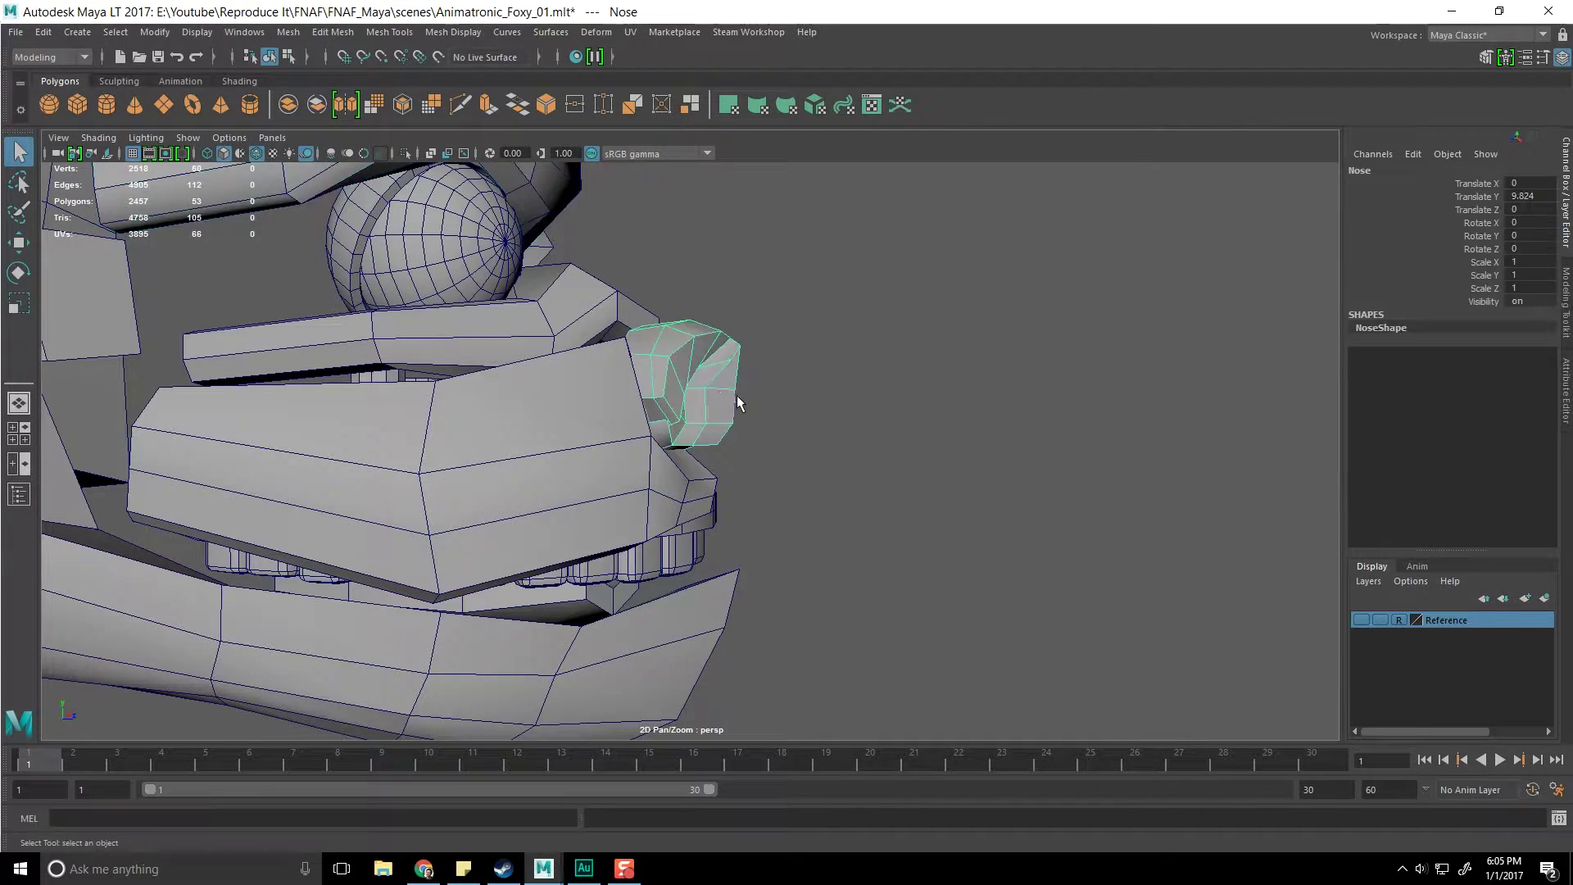
scroll(685, 426, "down", 5)
key("w")
right_click_drag(710, 427, 768, 473, "alt")
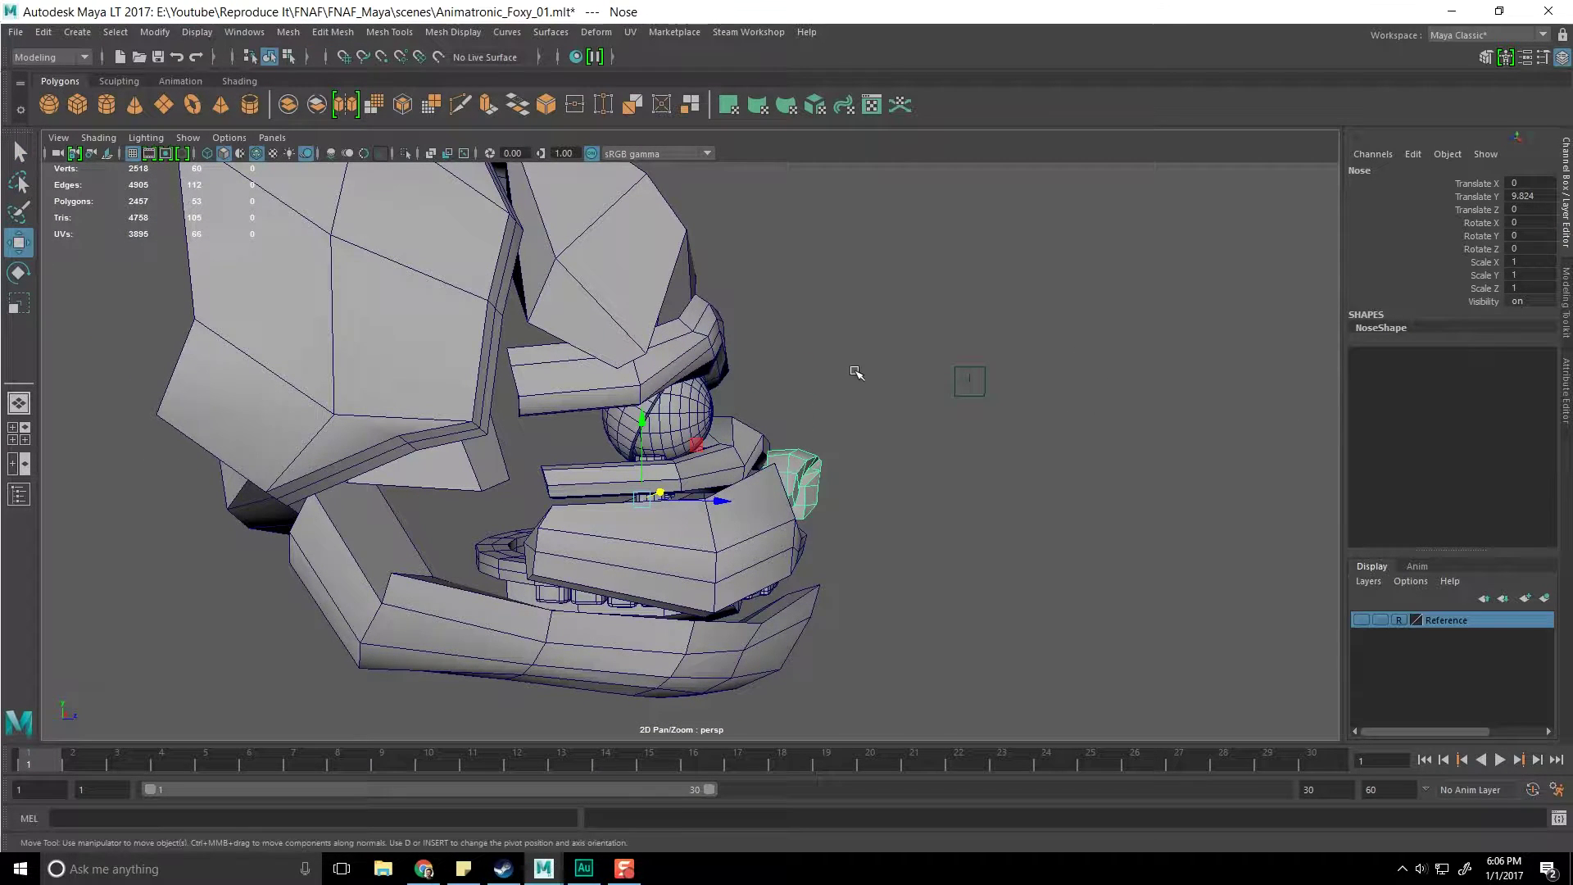
key("space")
left_click(784, 303)
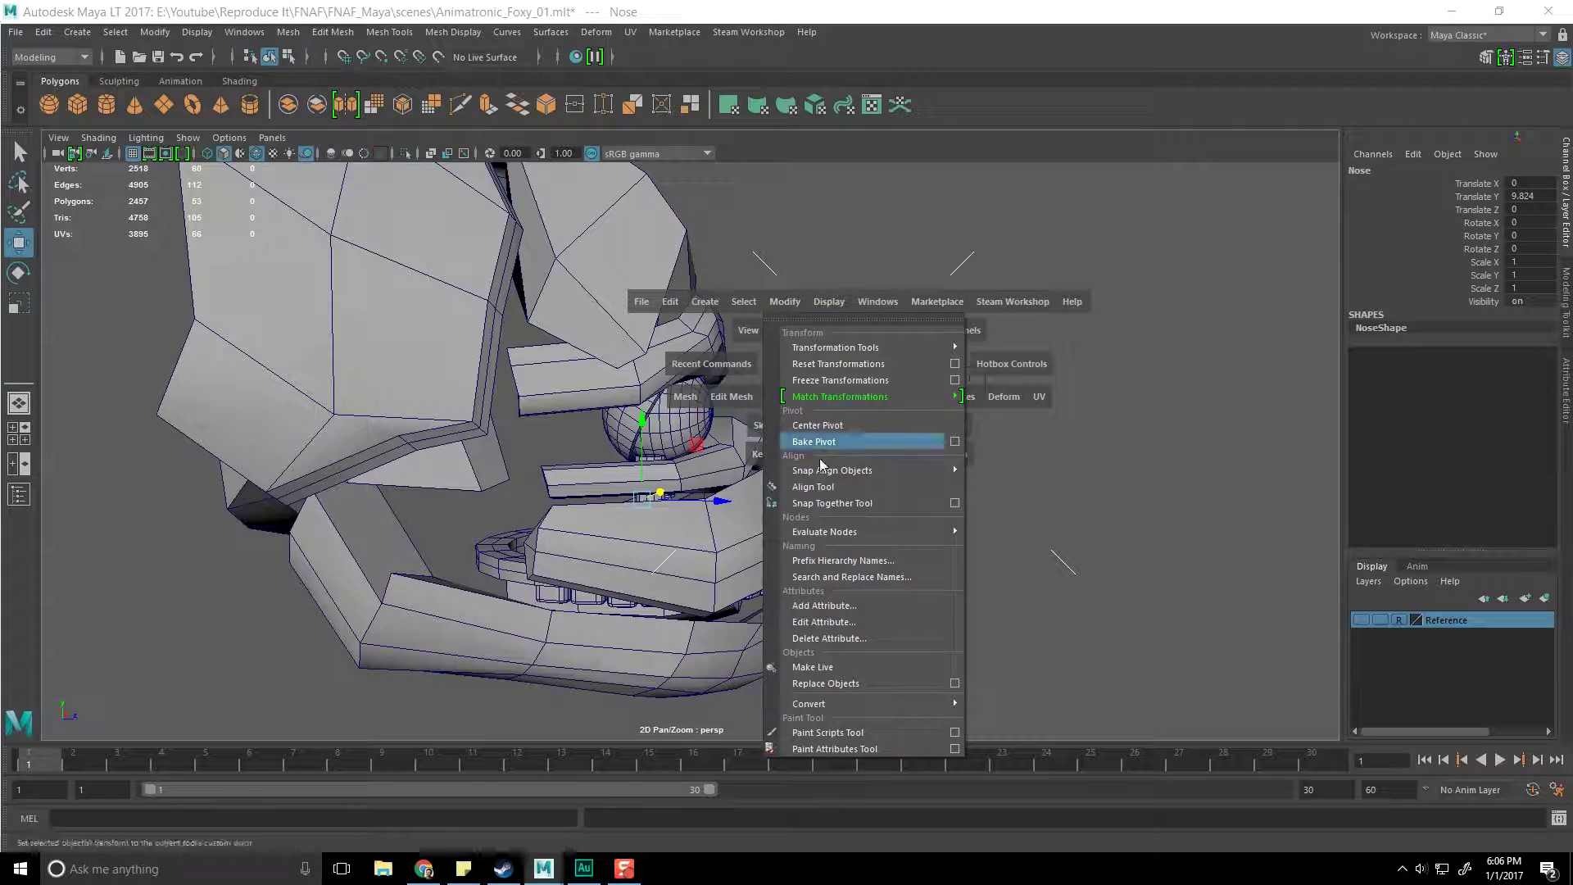
left_click(854, 425)
Move the nose forward along Z to about 0.284, ahead of the muzzle
left_click_drag(853, 490, 926, 491)
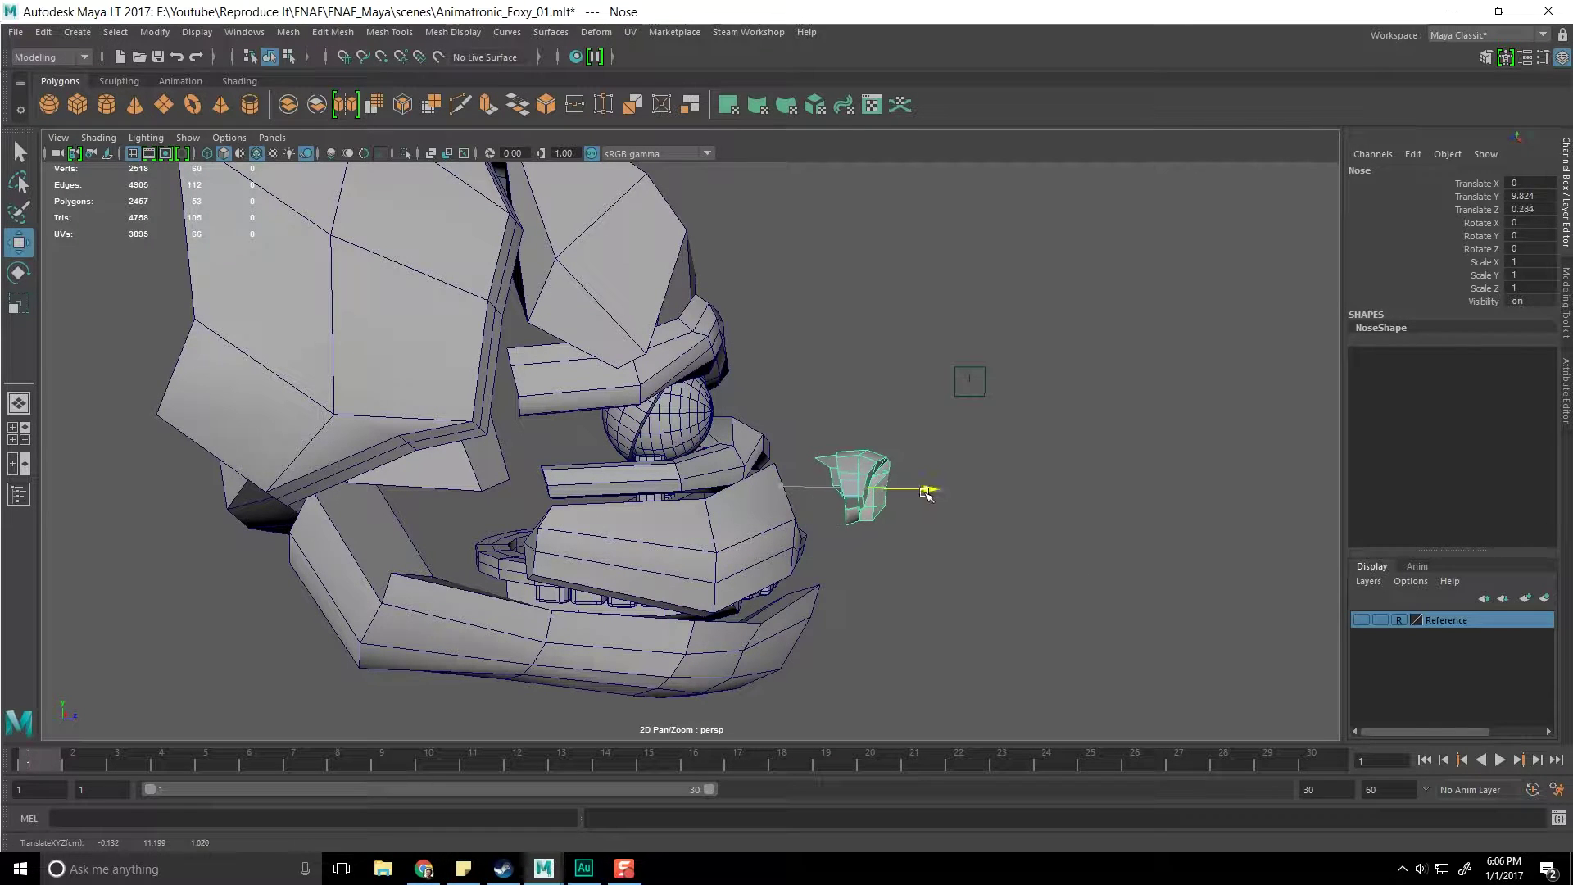
key("q")
left_click(934, 567)
middle_click_drag(911, 506, 850, 484, "alt")
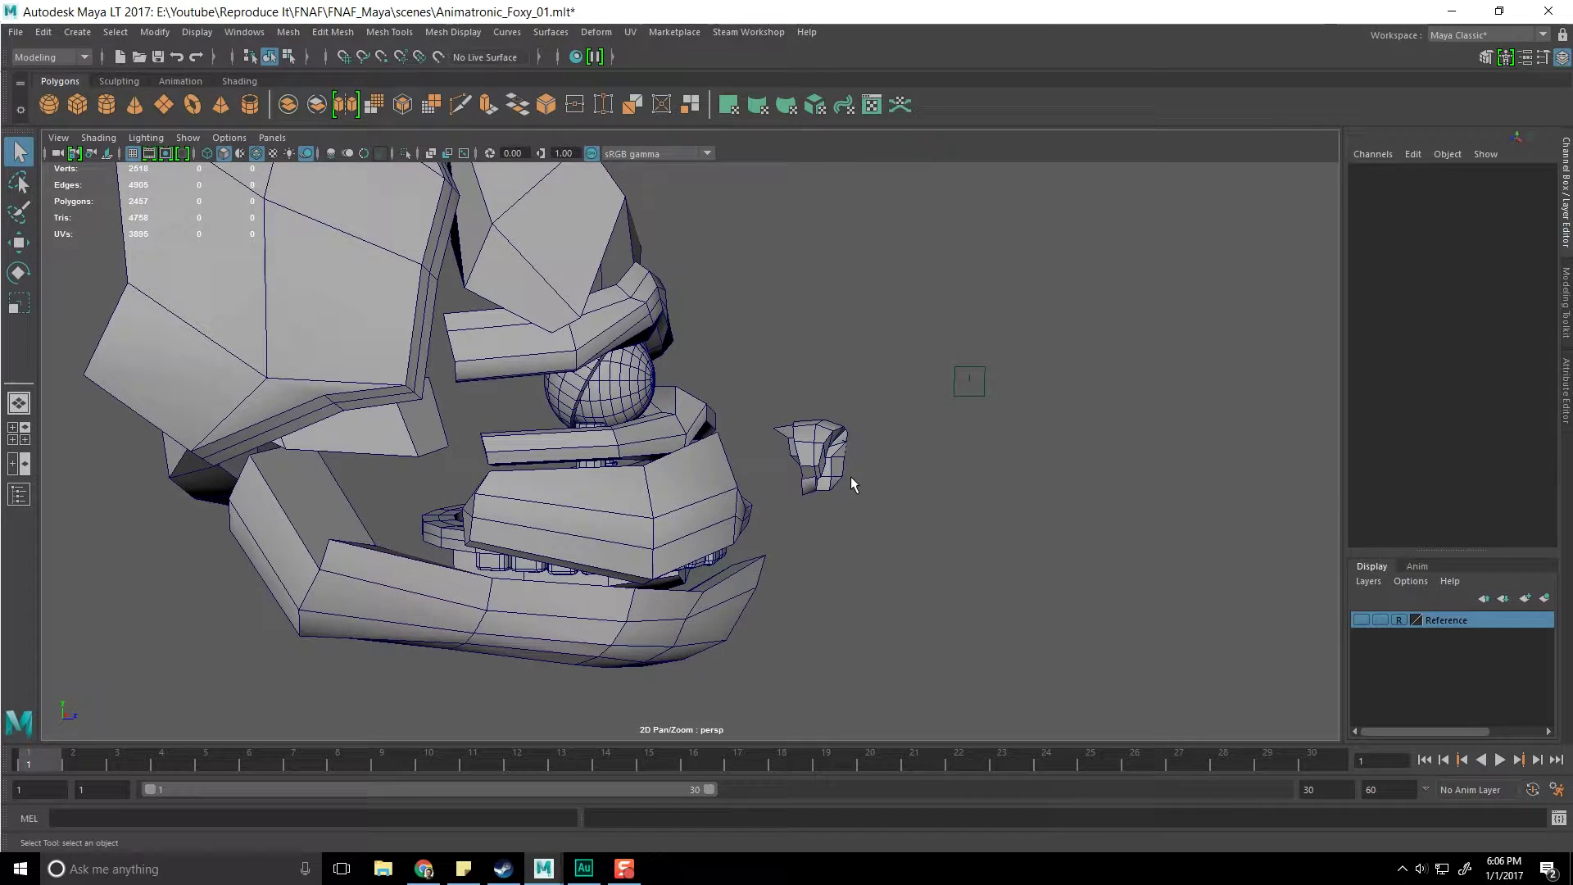
Select the front vertices of the upper muzzle and set the soft selection falloff radius to 0.75
left_click(723, 476)
right_click_drag(722, 476, 824, 552, "alt")
middle_click_drag(823, 552, 868, 507, "alt")
left_click_drag(868, 507, 794, 489, "alt")
middle_click_drag(795, 489, 809, 467, "alt")
right_click_drag(660, 416, 580, 418)
left_click_drag(764, 413, 573, 271, "alt")
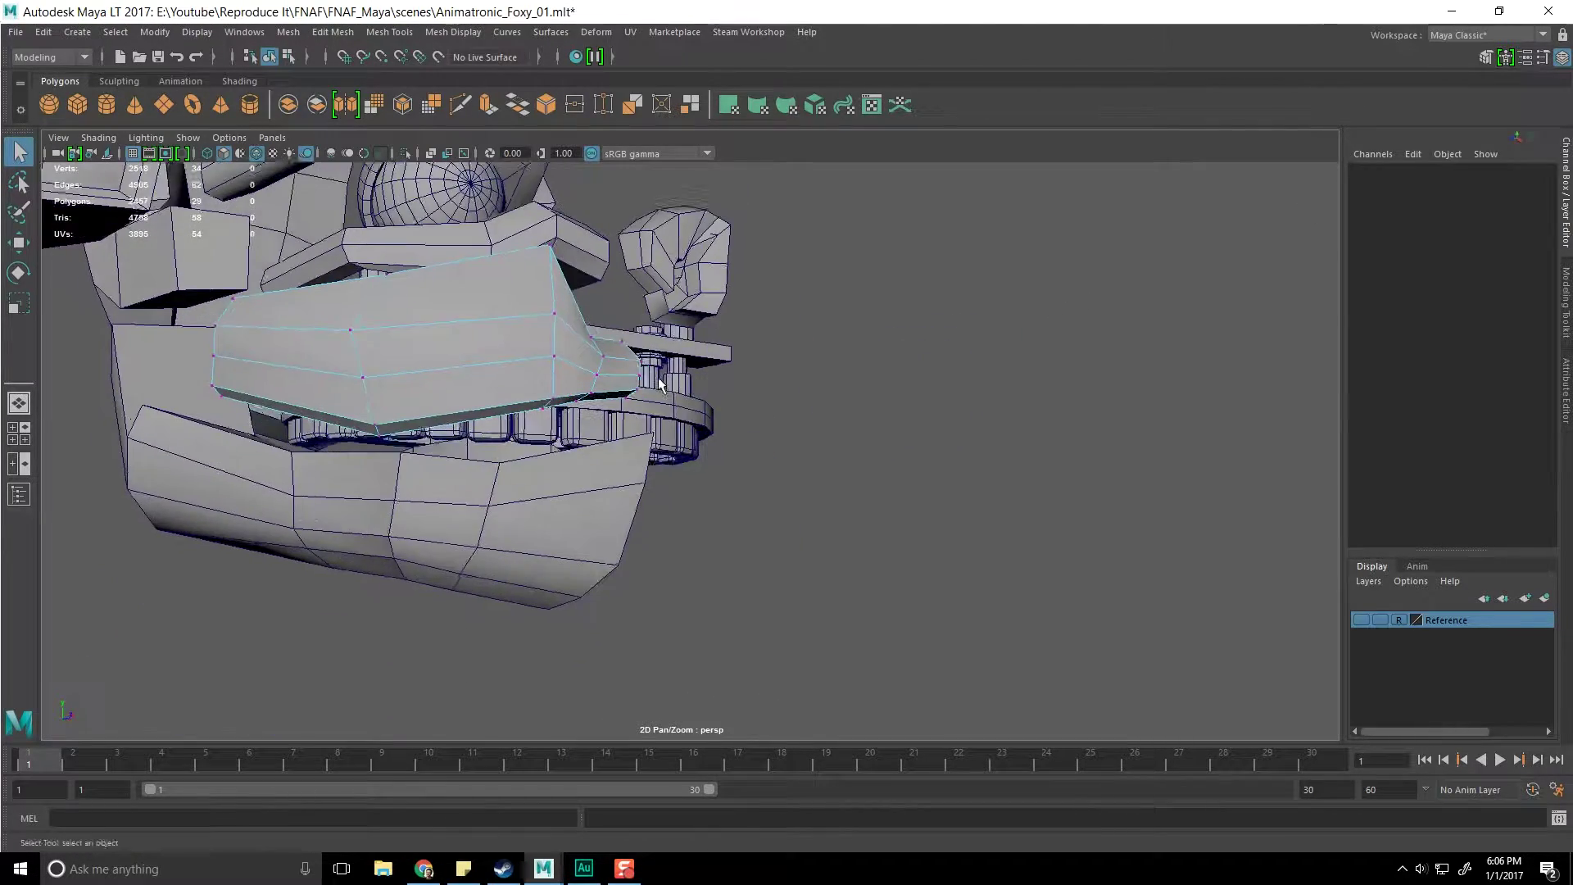
middle_click_drag(573, 270, 632, 323, "alt")
left_click_drag(897, 561, 896, 561)
middle_click_drag(824, 519, 852, 544, "alt")
left_click_drag(853, 544, 704, 506, "alt")
key("w")
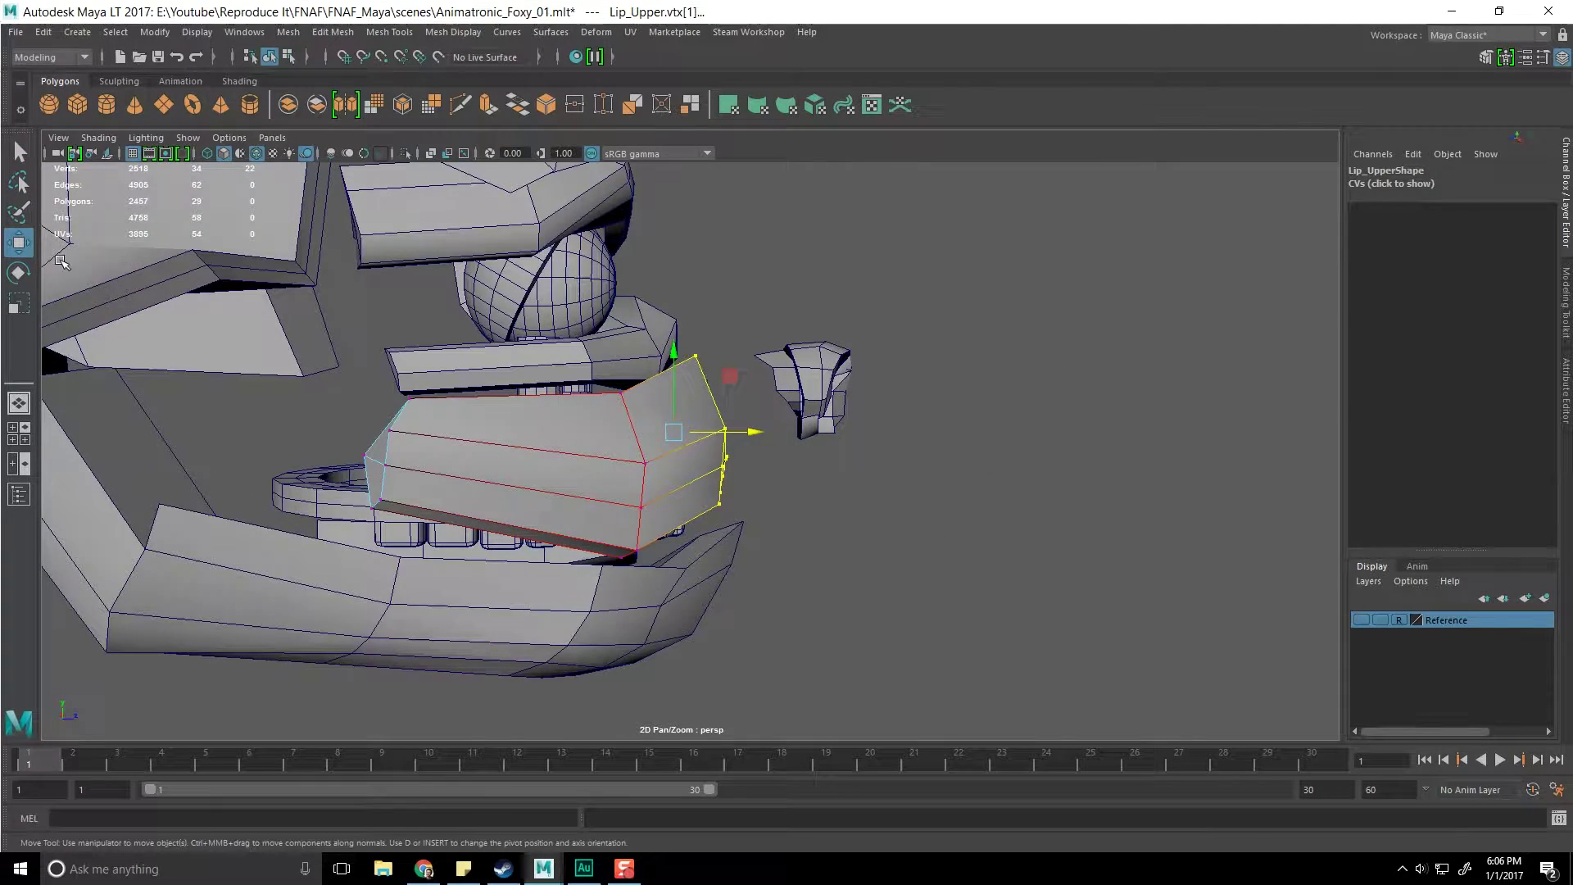
double_click(18, 241)
left_click(129, 484)
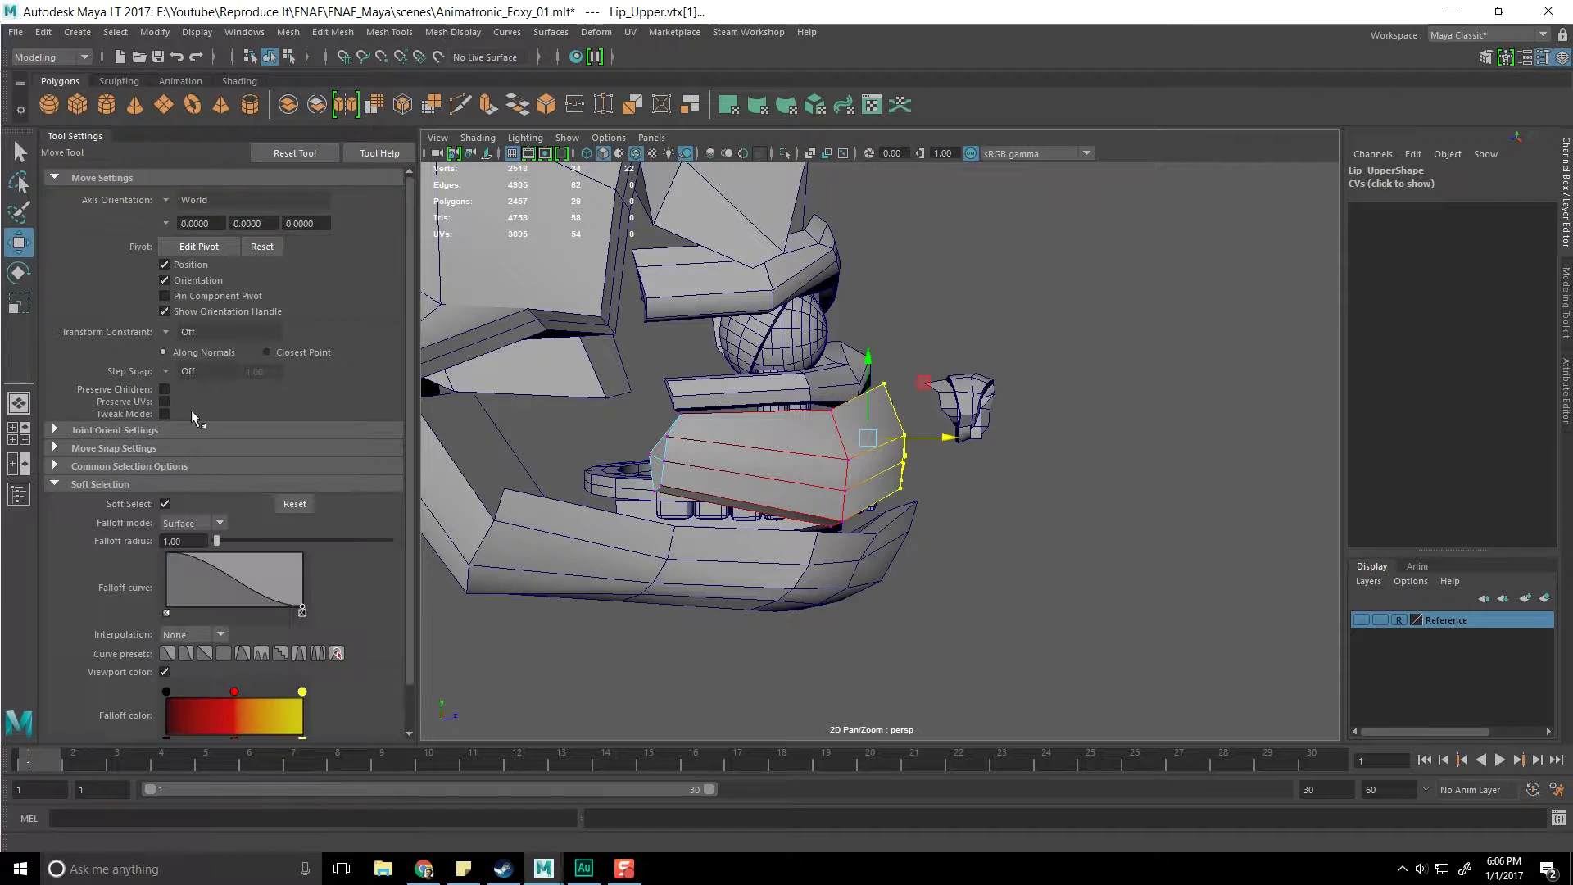
scroll(289, 525, "down", 1)
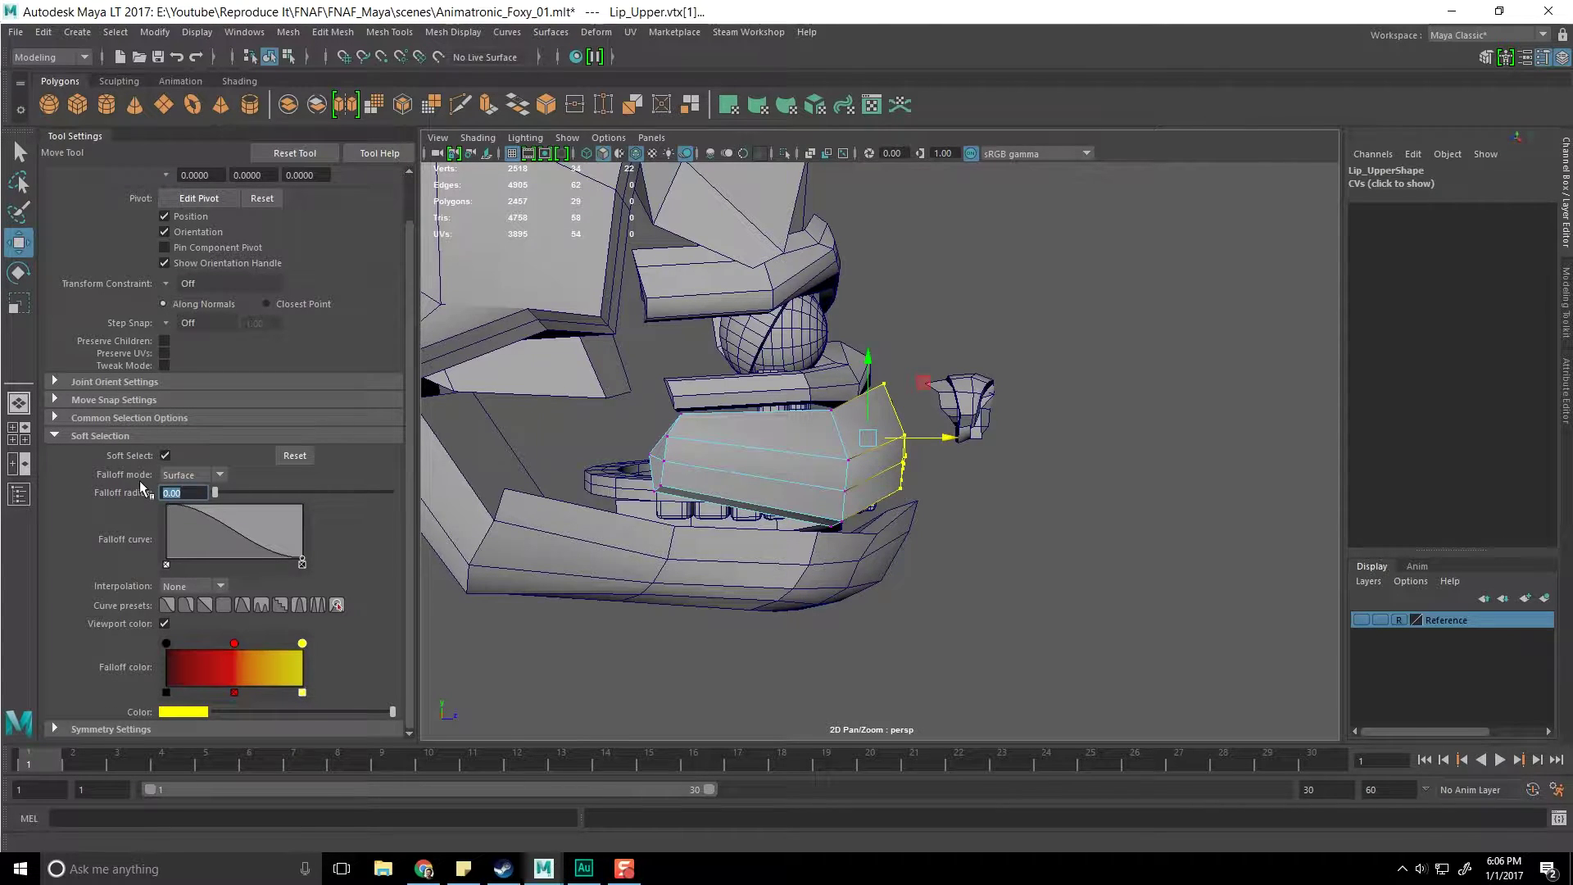
key("Return")
left_click(185, 490)
type("0.75")
key("Return")
Extend the upper muzzle by moving its selected front vertices forward along Z toward the nose
left_click_drag(948, 440, 852, 469)
key("q")
left_click(970, 337)
scroll(839, 563, "up", 5)
middle_click_drag(838, 563, 942, 467, "alt")
left_click_drag(941, 467, 1139, 508, "alt")
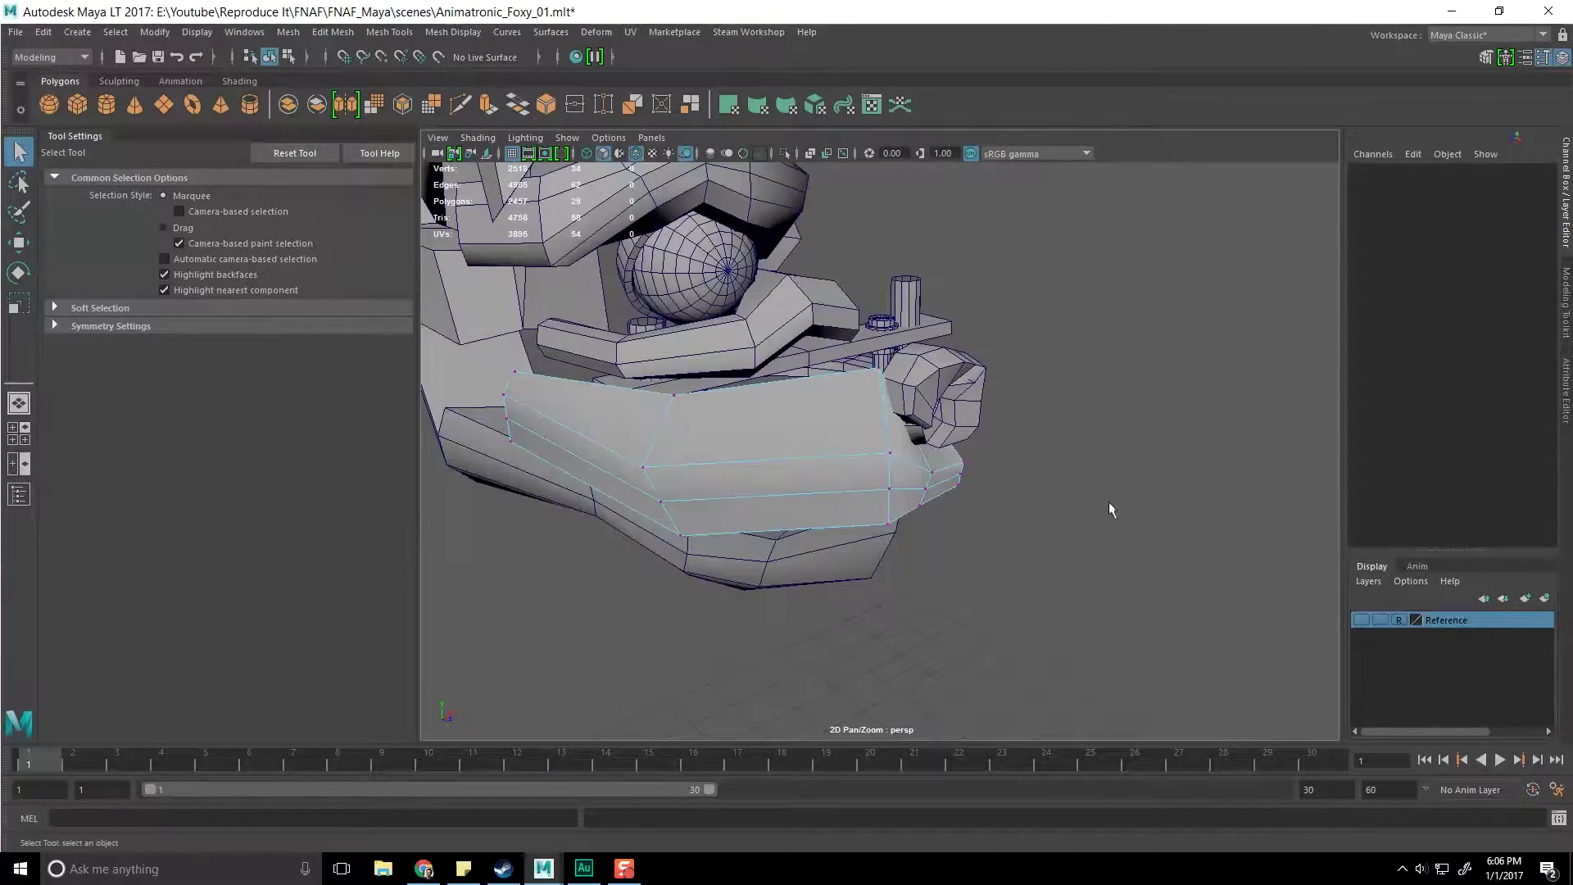
Stretch the rear vertices of the upper muzzle backward and shift the cheek piece along Z to about -0.052
middle_click_drag(669, 527, 784, 479, "alt")
scroll(625, 449, "down", 3)
left_click_drag(626, 449, 688, 452, "alt")
left_click_drag(670, 351, 725, 483)
left_click_drag(734, 491, 770, 434, "alt")
key("w")
left_click_drag(765, 362, 689, 410)
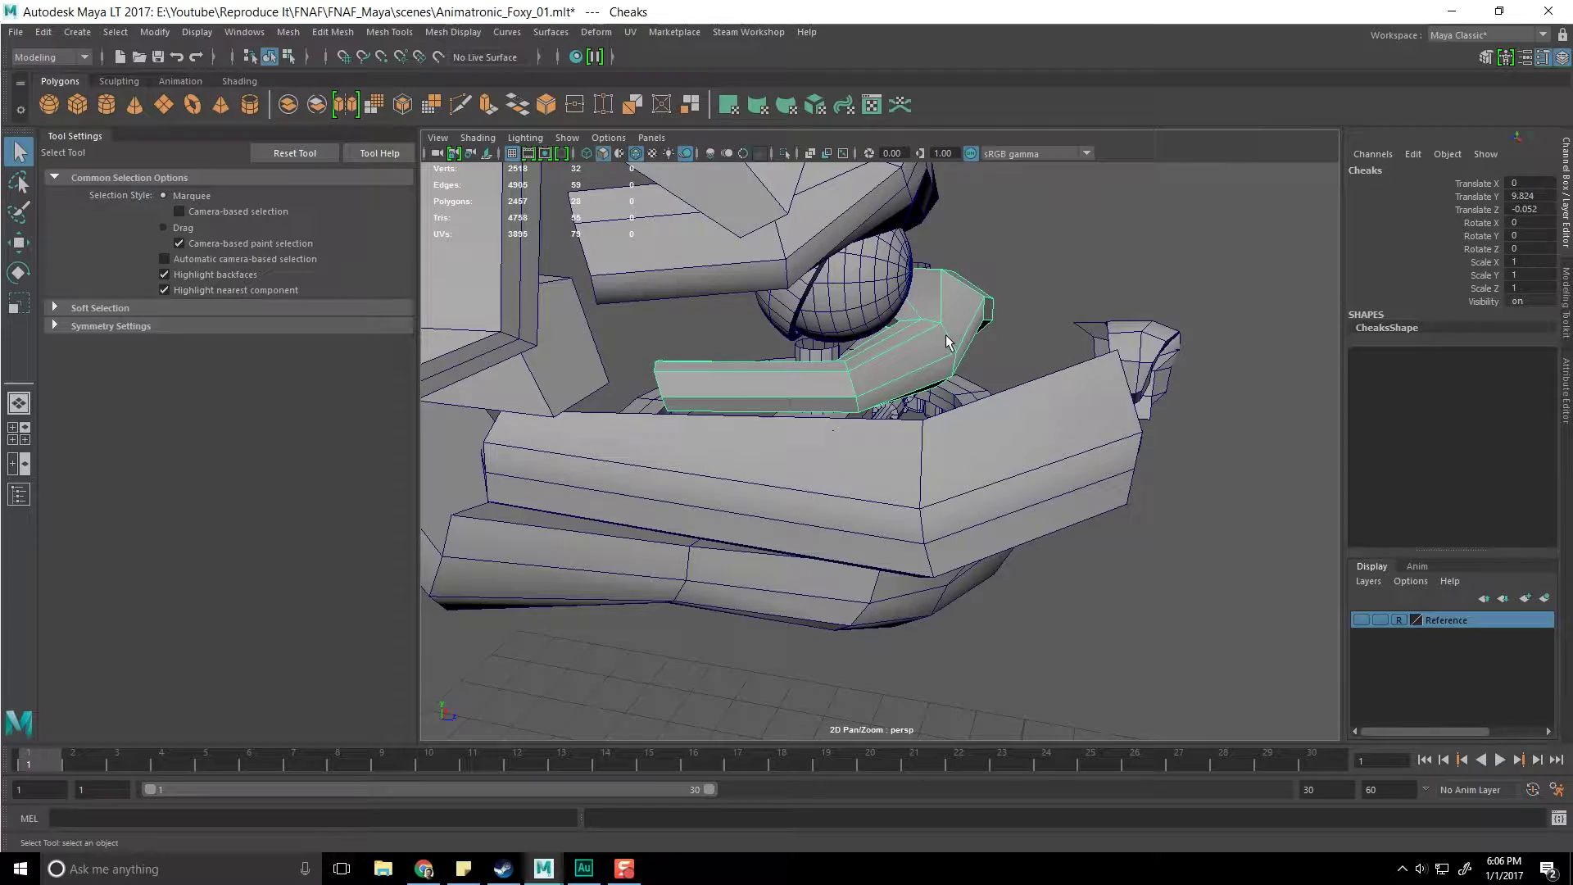
Duplicate the cheek piece's front and middle faces as a separate object, leaving out its outer end
scroll(953, 447, "down", 3)
left_click_drag(1016, 427, 939, 414, "alt")
right_click_drag(878, 409, 868, 455)
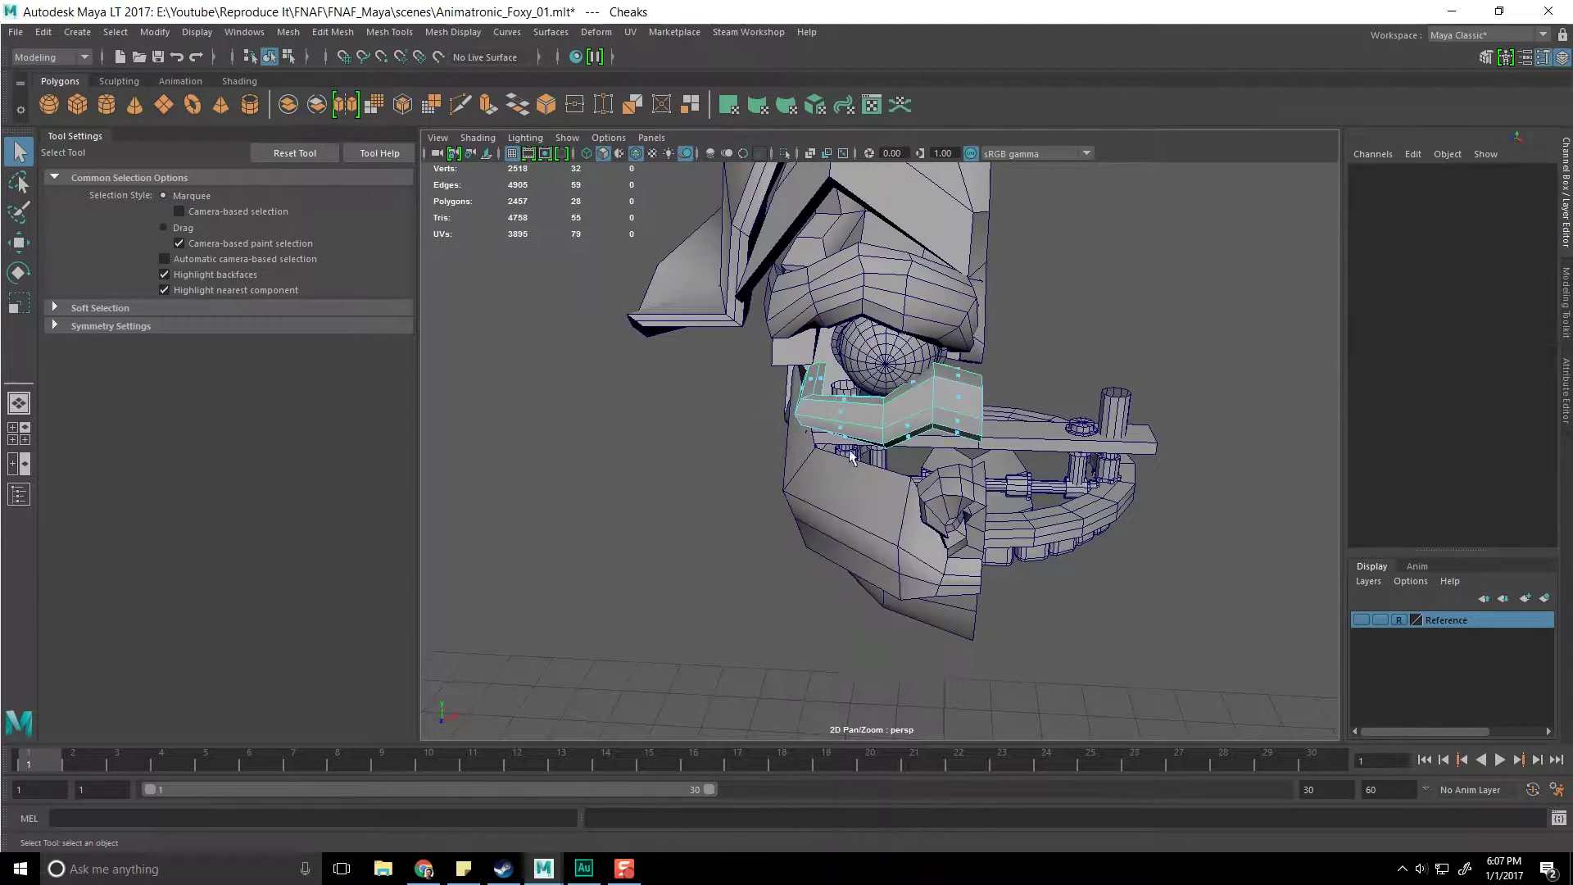
left_click_drag(1001, 402, 1040, 403)
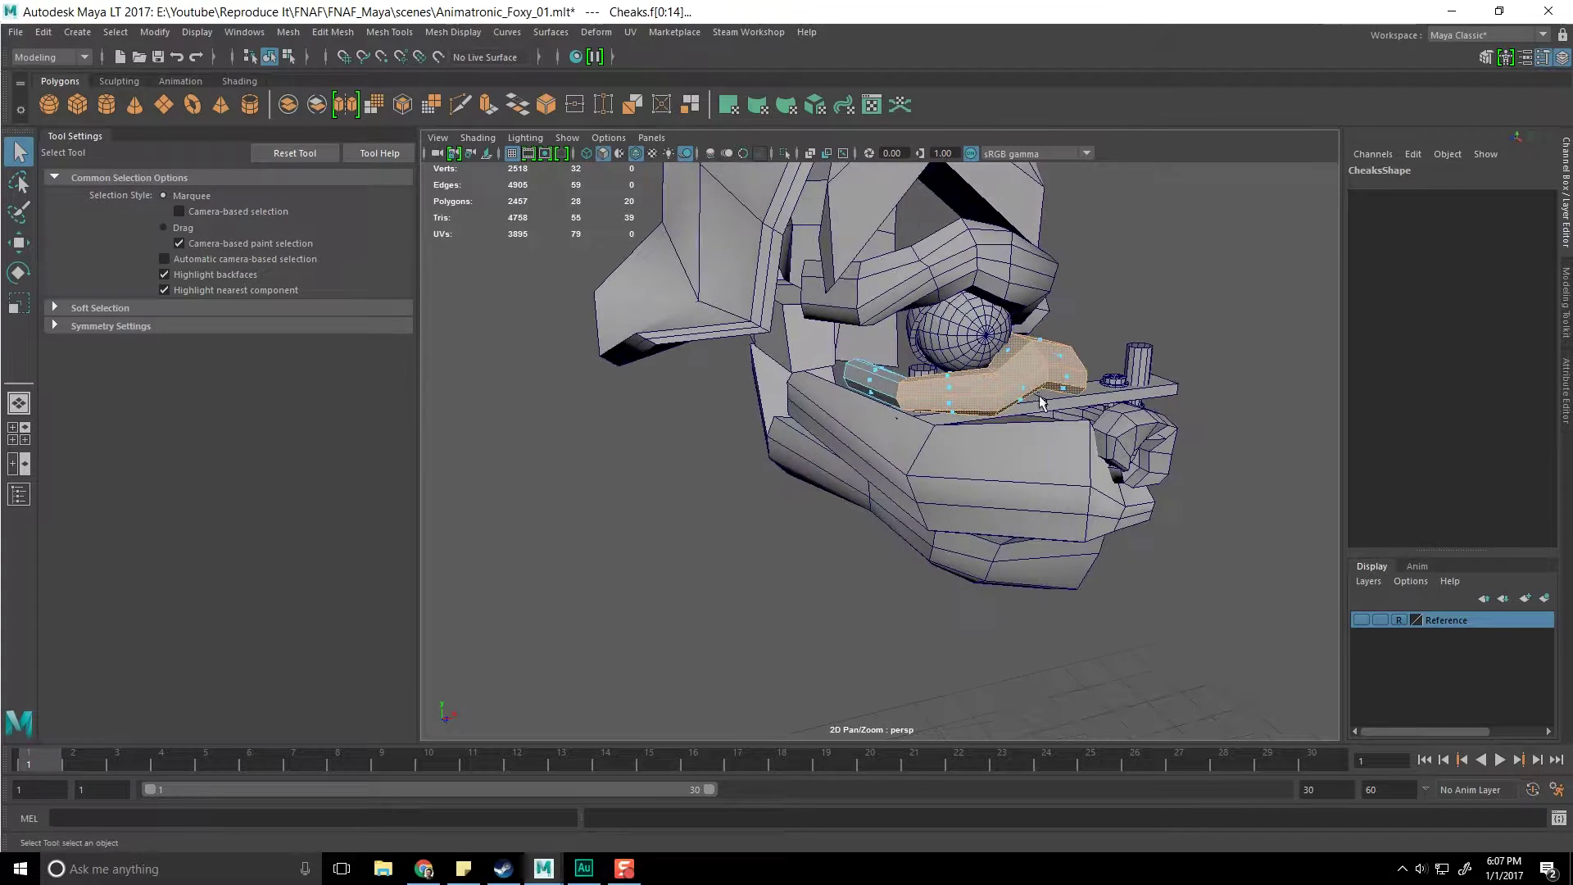
right_click(1034, 382, "shift")
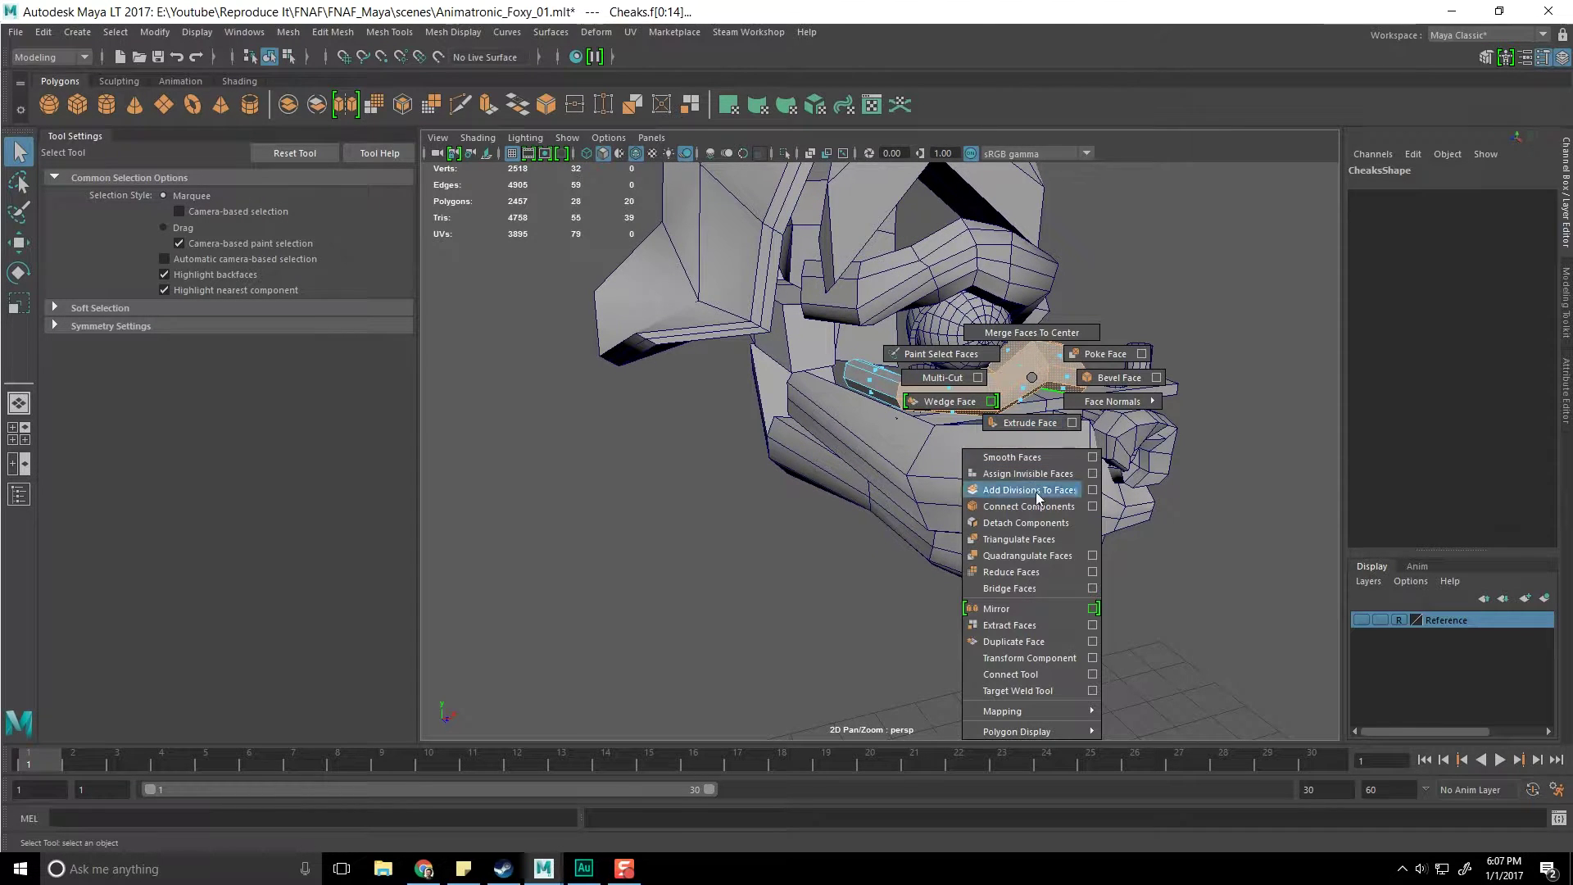
left_click(1091, 640)
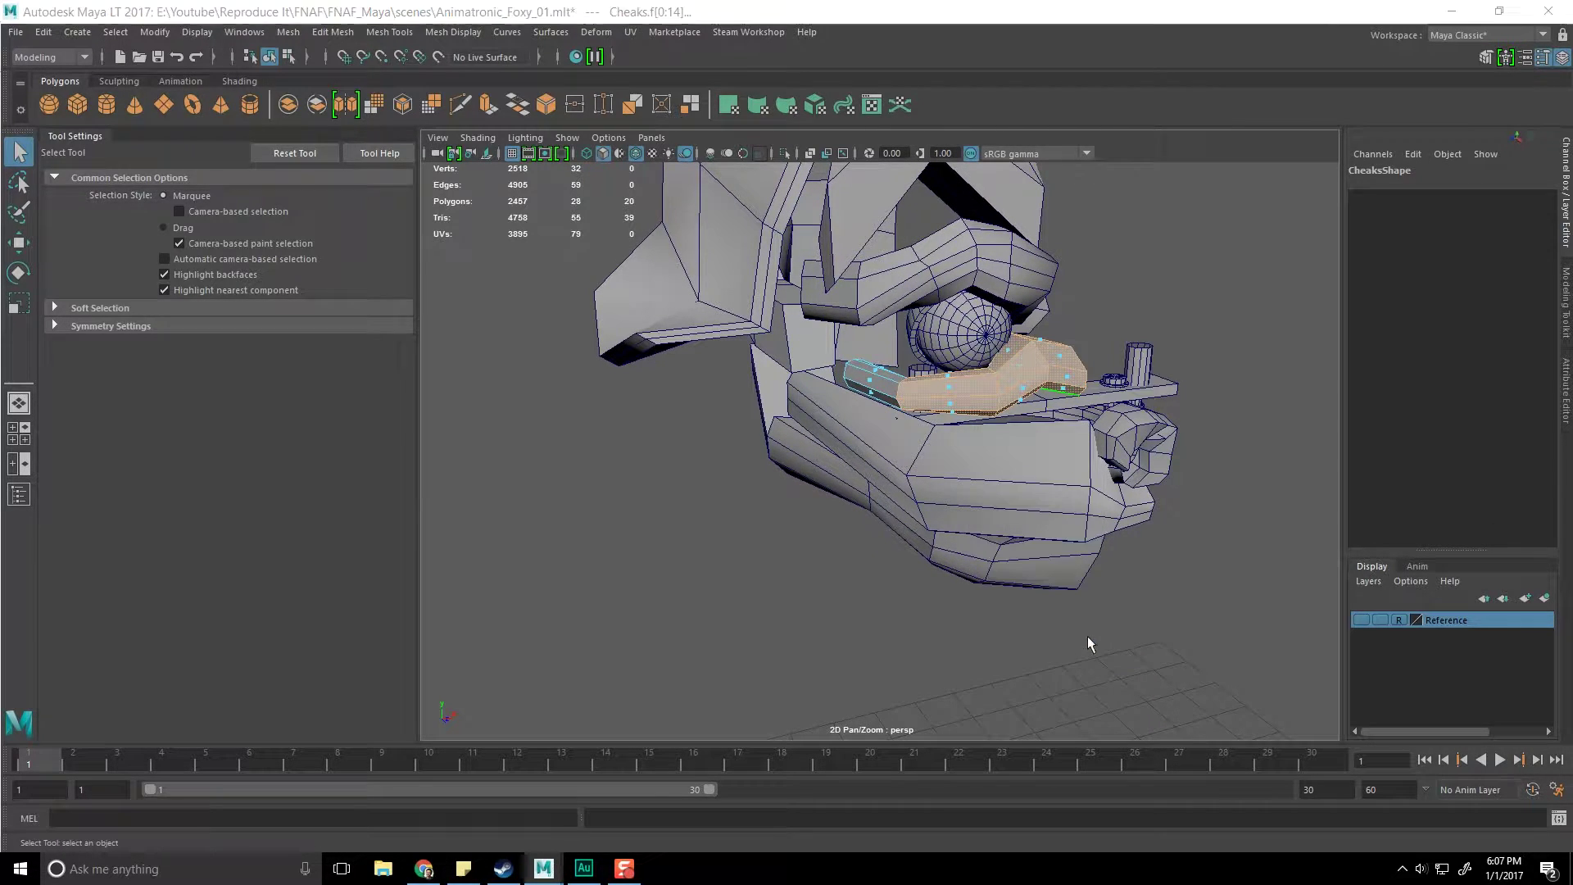
left_click(287, 469)
Move the duplicated cheek faces forward above the muzzle and close the Duplicate Face options
left_click_drag(703, 513, 1048, 301, "alt")
left_click_drag(941, 309, 889, 418, "alt")
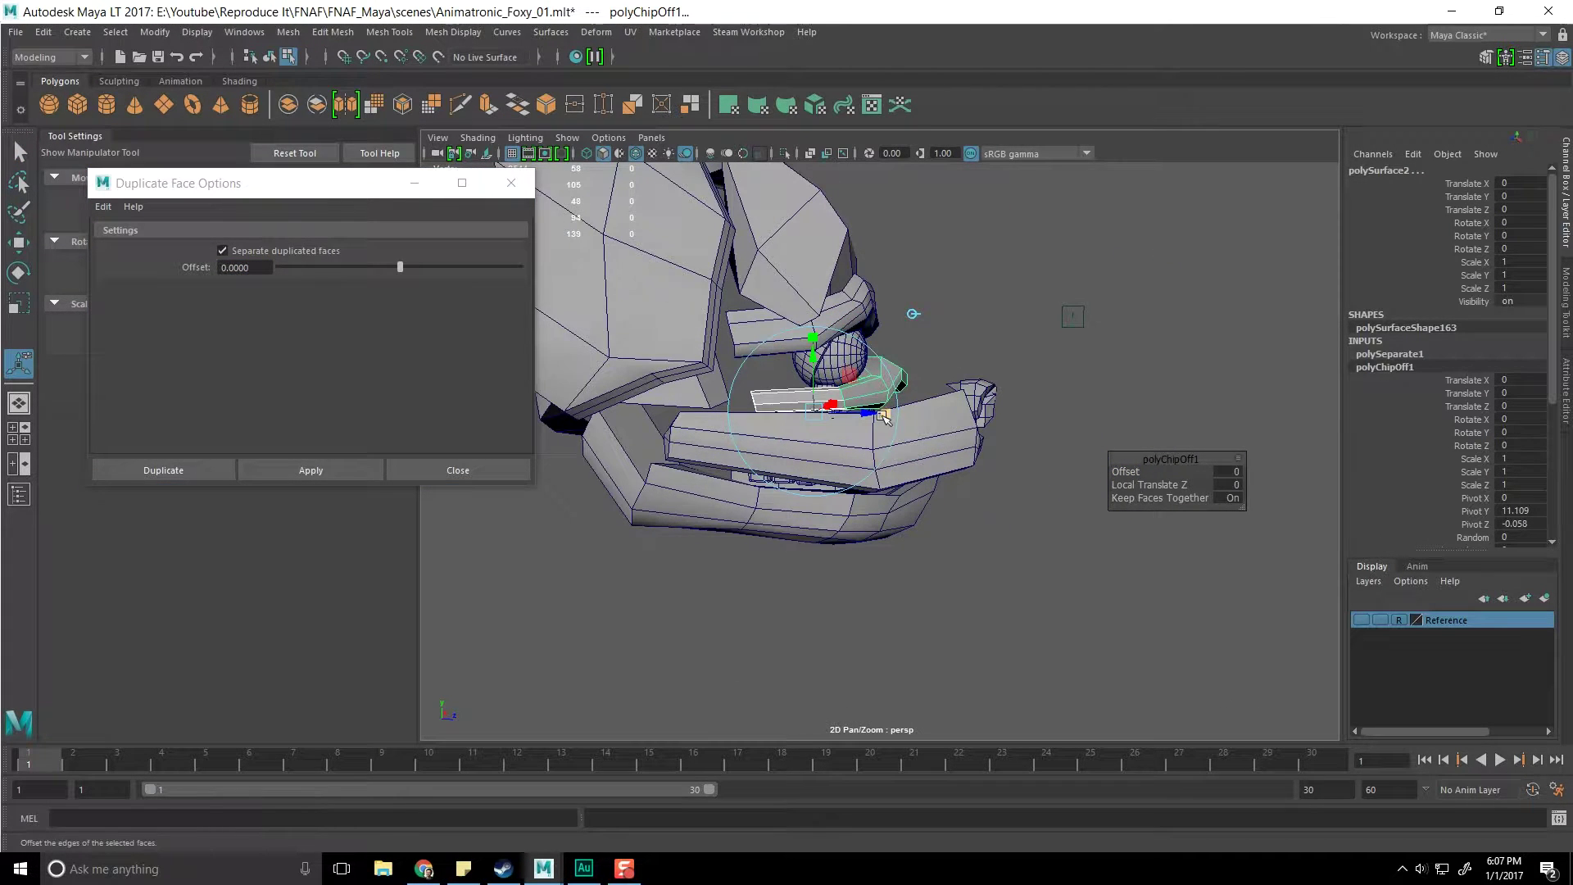
left_click(1009, 406)
key("q")
left_click(457, 470)
left_click_drag(1008, 435, 895, 460, "alt")
left_click(909, 420)
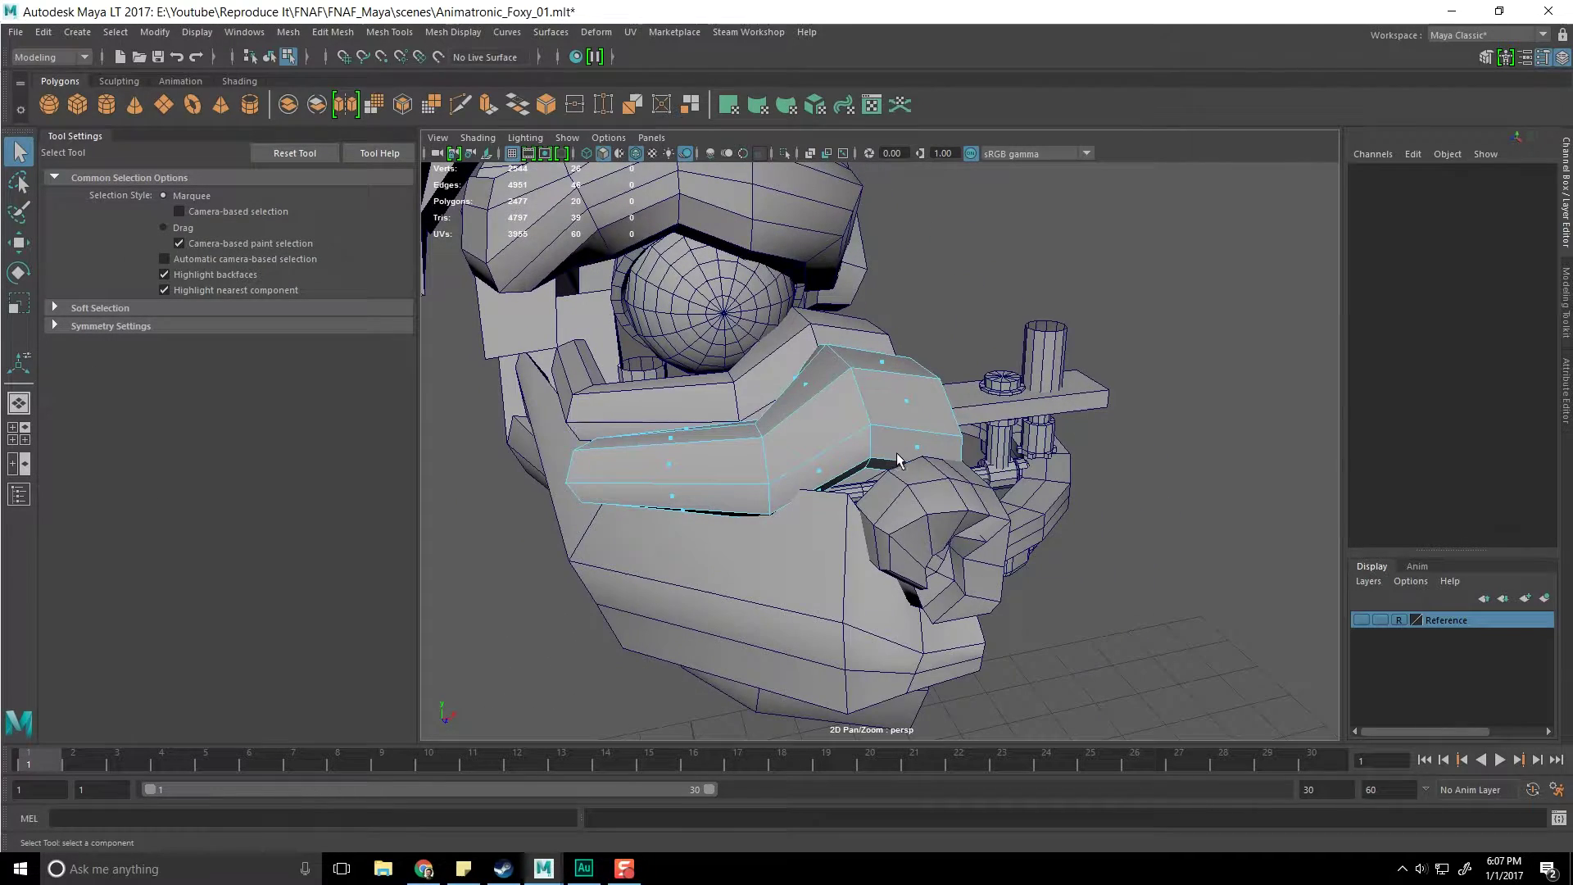
Select the duplicated cheek strip as an object and snap its pivot to one of its rear corner vertices
key("F8")
key("r")
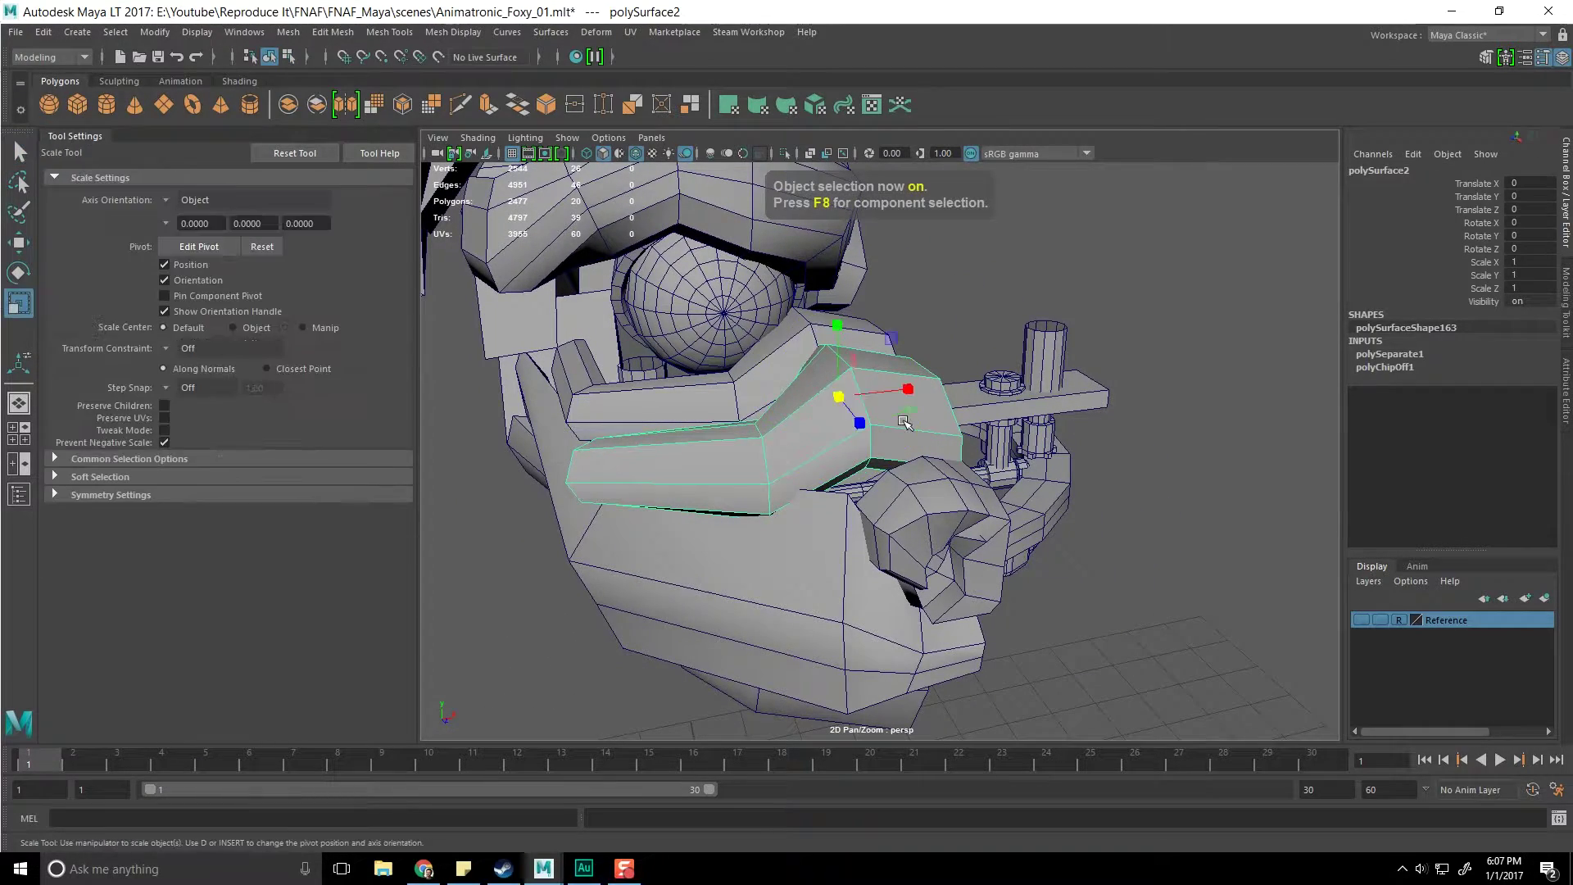
left_click_drag(901, 456, 962, 465, "alt")
left_click_drag(1075, 473, 883, 441, "alt")
scroll(888, 429, "up", 5)
middle_click_drag(889, 428, 970, 587, "alt")
left_click_drag(970, 586, 742, 573, "alt")
scroll(803, 426, "down", 5)
middle_click_drag(803, 427, 884, 565, "alt")
left_click_drag(884, 565, 971, 532, "alt")
scroll(852, 434, "up", 4)
middle_click_drag(852, 434, 963, 482, "alt")
left_click_drag(963, 482, 941, 487, "alt")
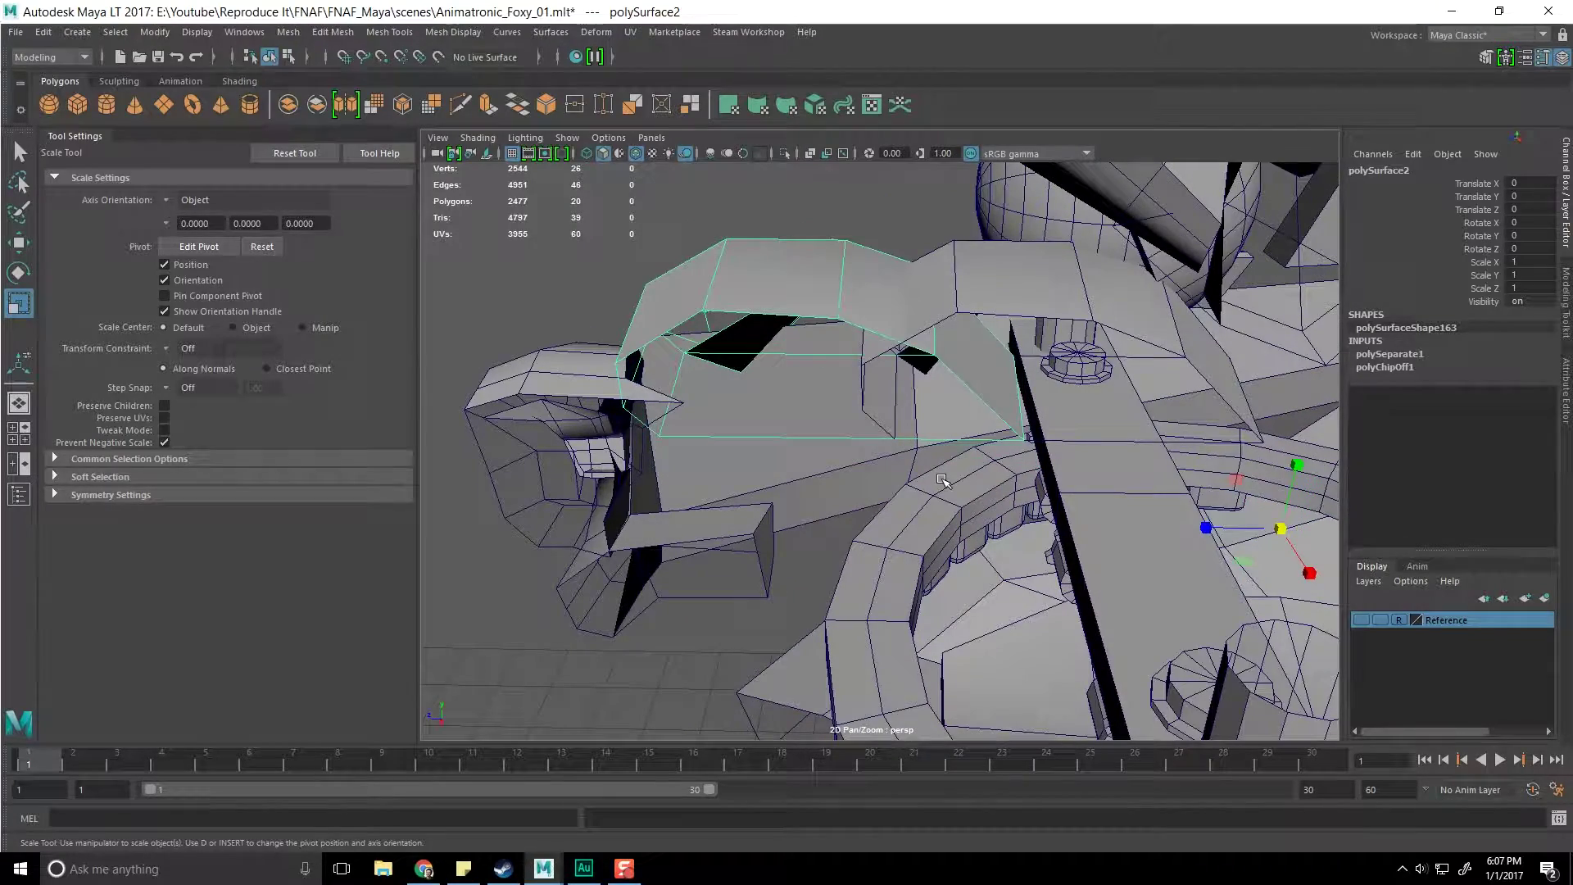
key("w")
key("d")
left_click(1023, 443)
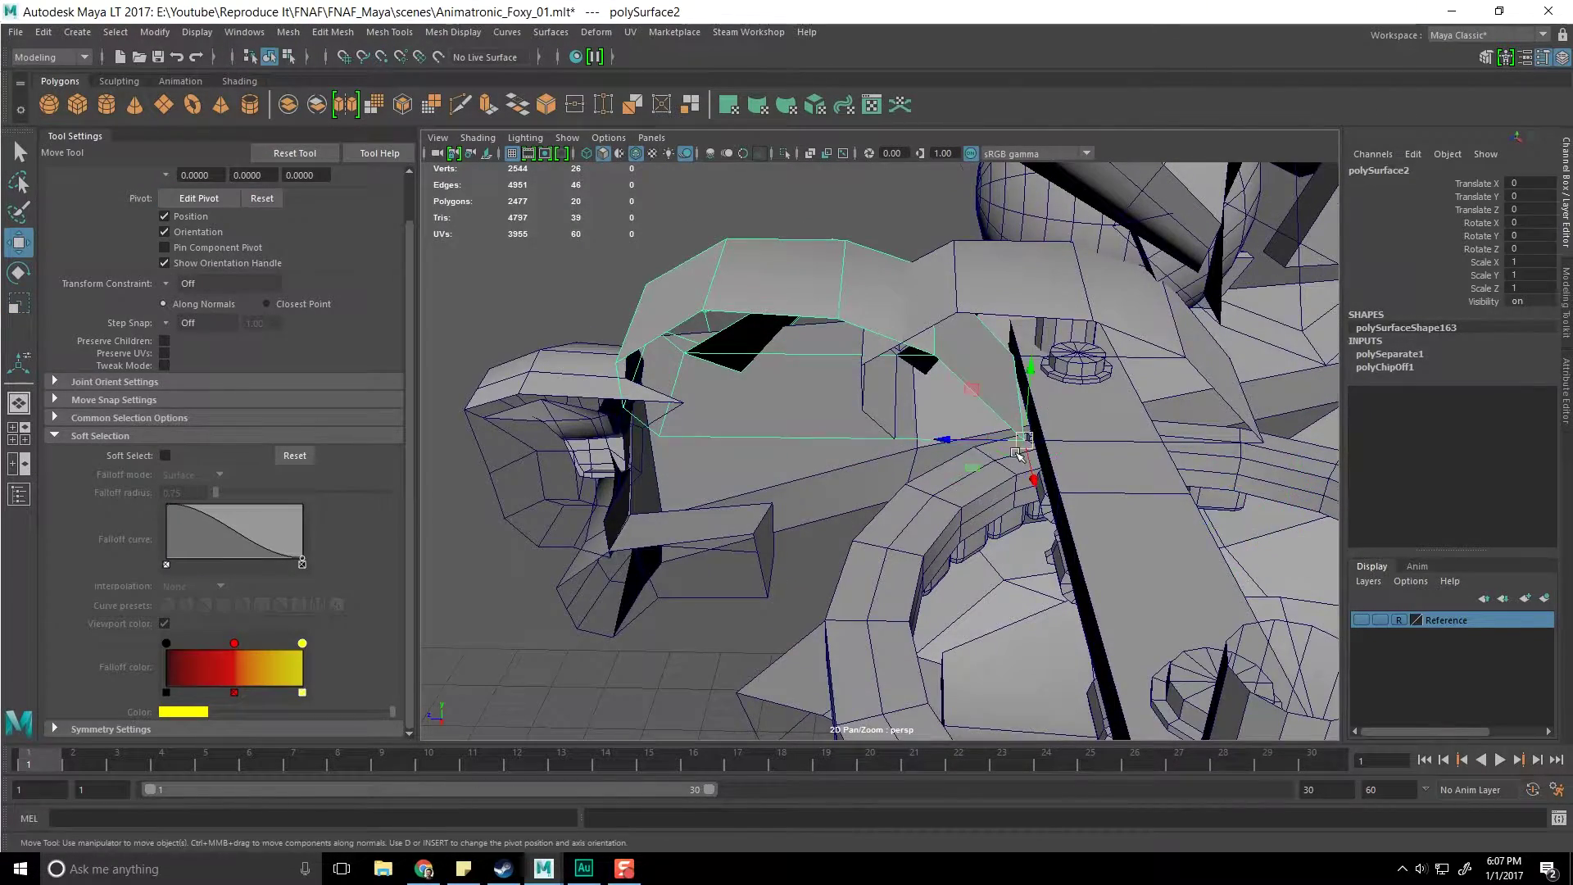
Scale the duplicated strip uniformly to about 0.698 and move it forward along Z to about 0.168
scroll(1016, 459, "down", 4)
left_click_drag(967, 477, 993, 492, "alt")
key("e")
key("r")
left_click_drag(1016, 419, 929, 456)
key("w")
left_click_drag(930, 456, 1033, 459, "alt")
right_click_drag(1032, 459, 1123, 508, "alt")
middle_click_drag(975, 379, 761, 501, "alt")
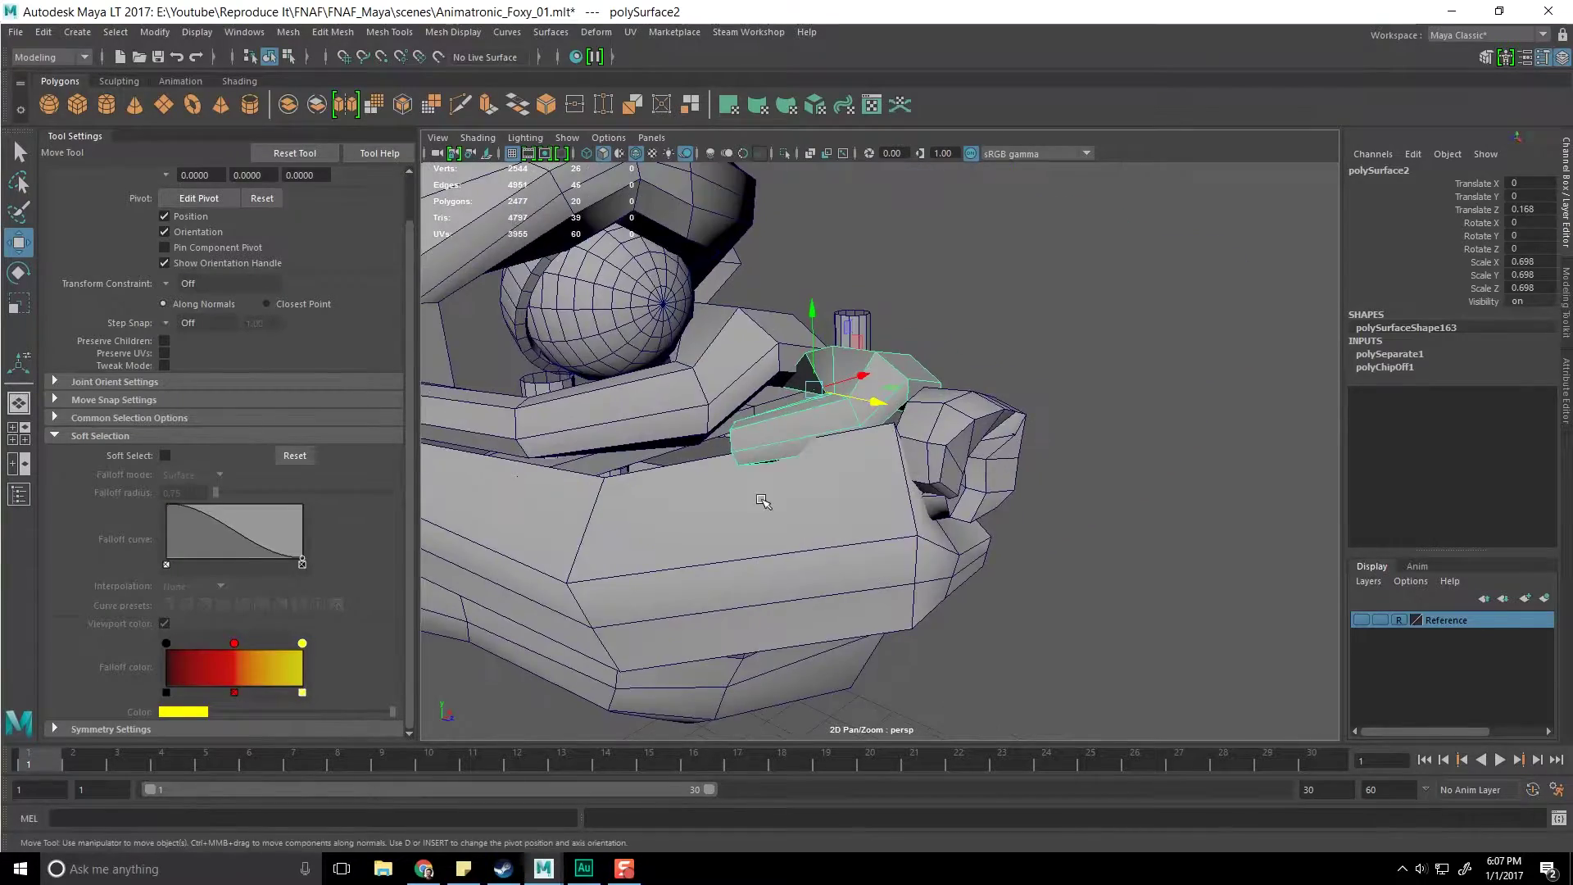
Select the open border edges of the duplicated strip and close them with Fill Hole
left_click_drag(761, 501, 839, 489, "alt")
middle_click_drag(840, 488, 804, 421, "alt")
left_click_drag(804, 421, 868, 446, "alt")
right_click_drag(868, 446, 918, 454, "alt")
middle_click_drag(917, 454, 914, 451, "alt")
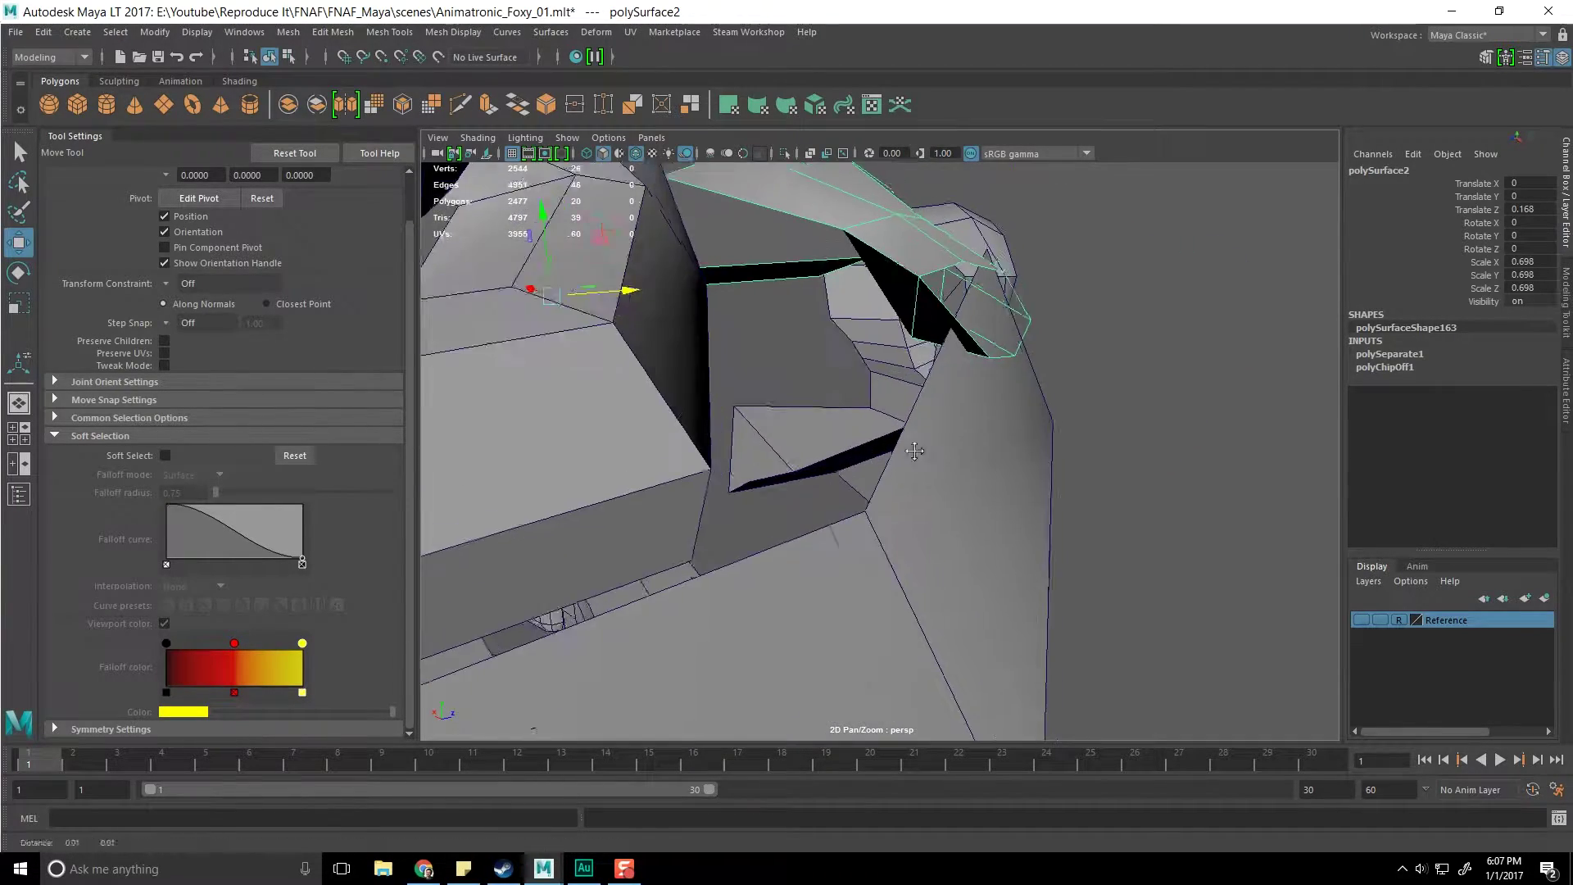
left_click_drag(915, 451, 853, 476, "alt")
left_click_drag(697, 412, 724, 412, "alt")
right_click_drag(843, 310, 876, 307)
double_click(873, 302)
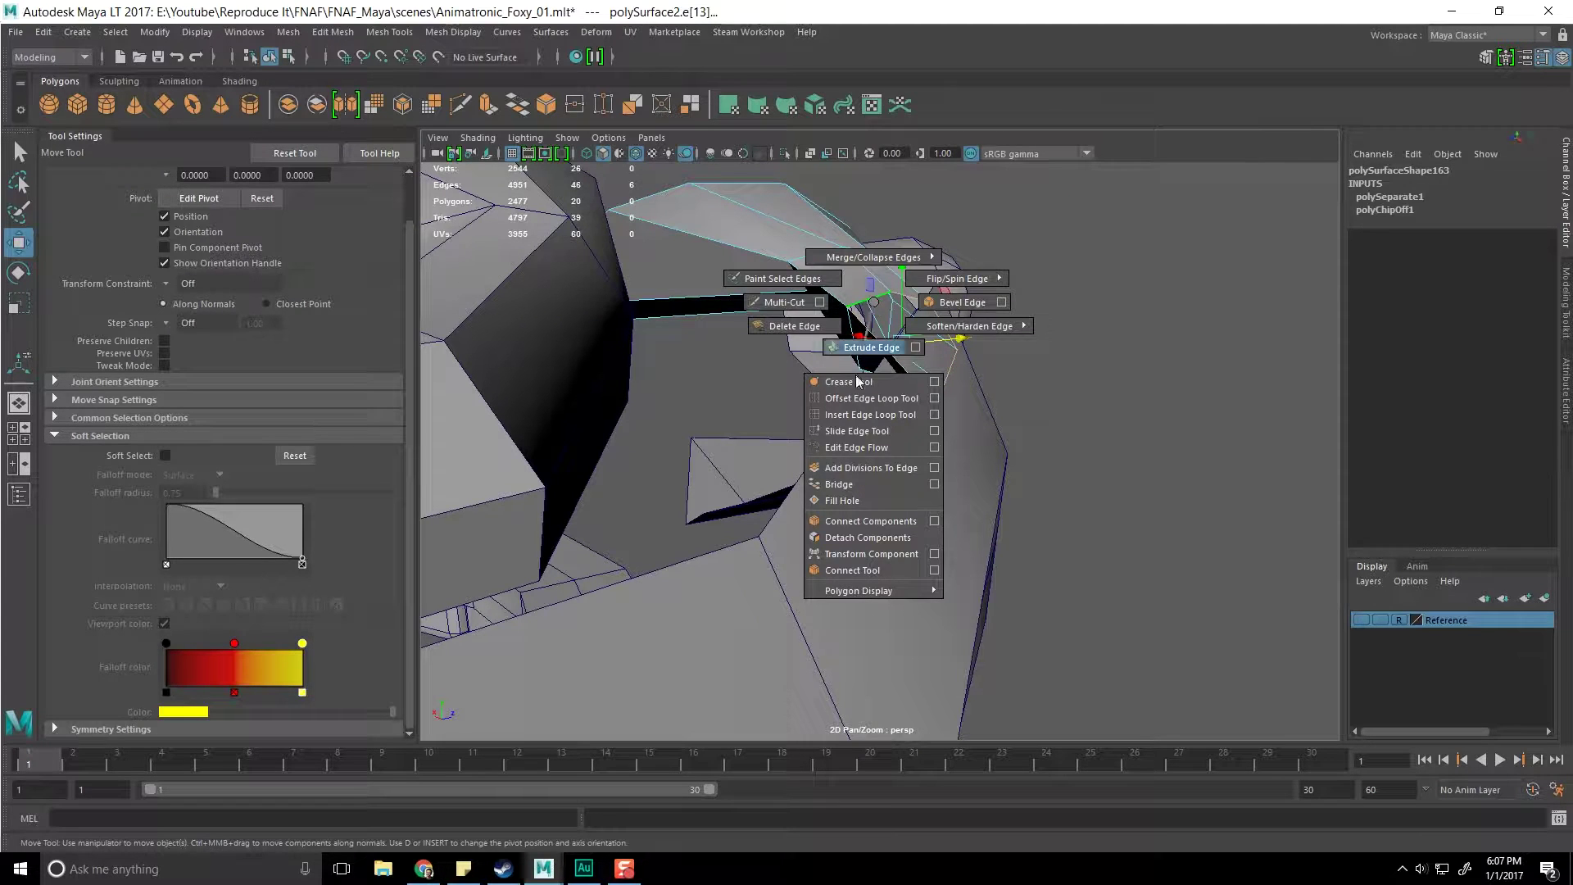
right_click_drag(859, 500, 858, 501, "shift")
Delete the edge running across the closed-off side of the duplicated cheek strip
left_click_drag(911, 373, 818, 418, "alt")
right_click_drag(818, 418, 828, 461)
left_click(822, 433)
left_click_drag(865, 427, 736, 440)
left_click_drag(736, 443, 894, 399, "alt")
left_click_drag(799, 417, 869, 417, "alt")
right_click_drag(868, 415, 872, 378)
left_click(910, 407)
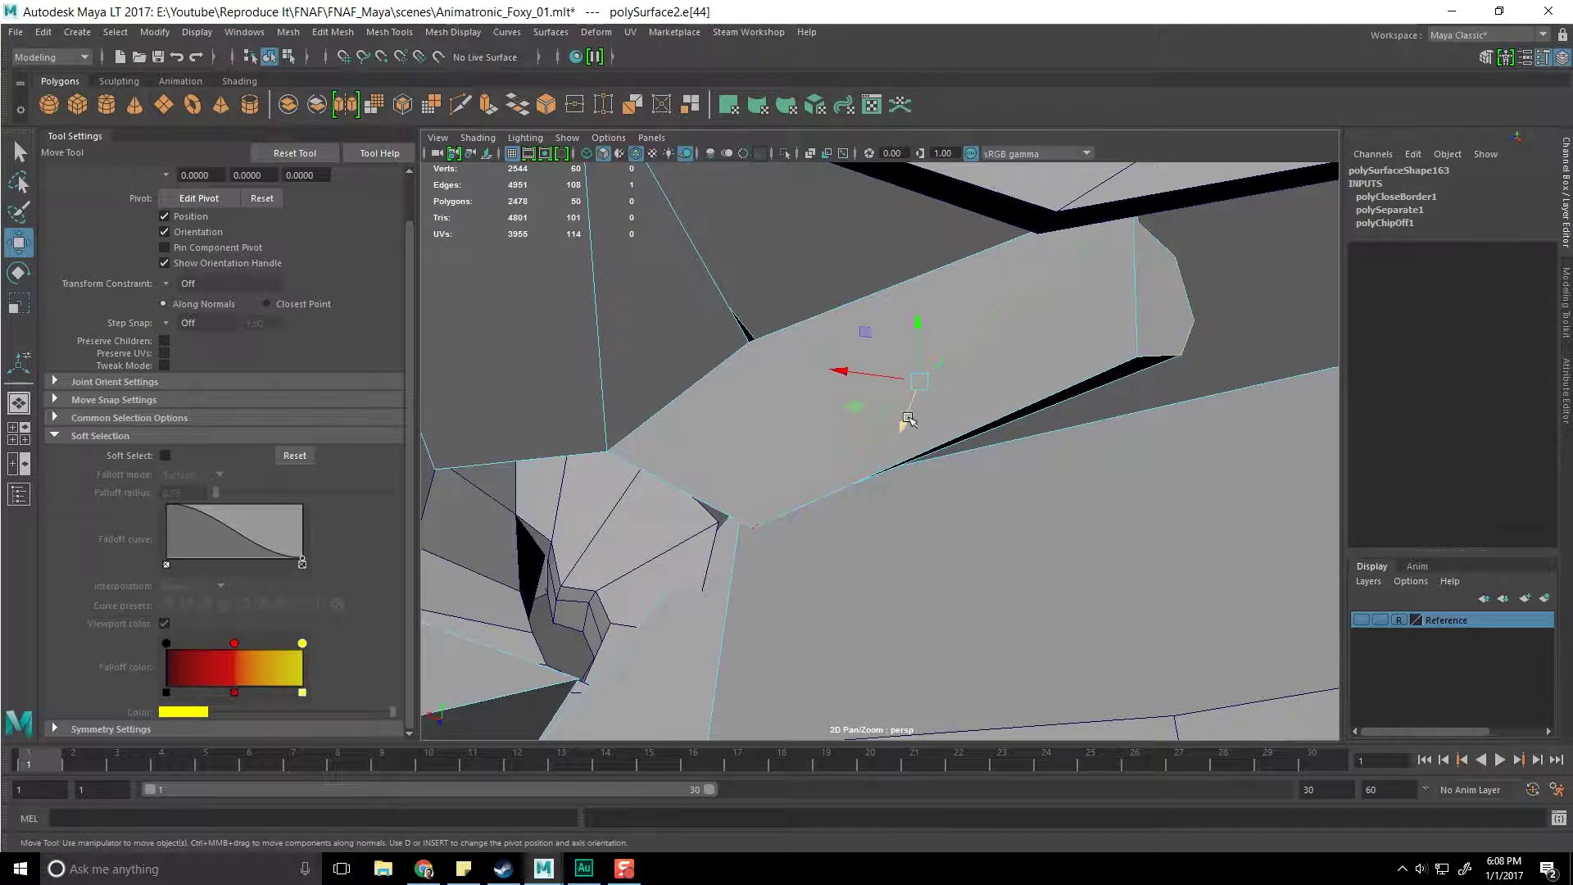
key("Delete")
left_click_drag(1019, 392, 924, 435, "alt")
scroll(924, 435, "up", 3)
middle_click_drag(923, 435, 919, 430, "alt")
left_click_drag(920, 430, 913, 423, "alt")
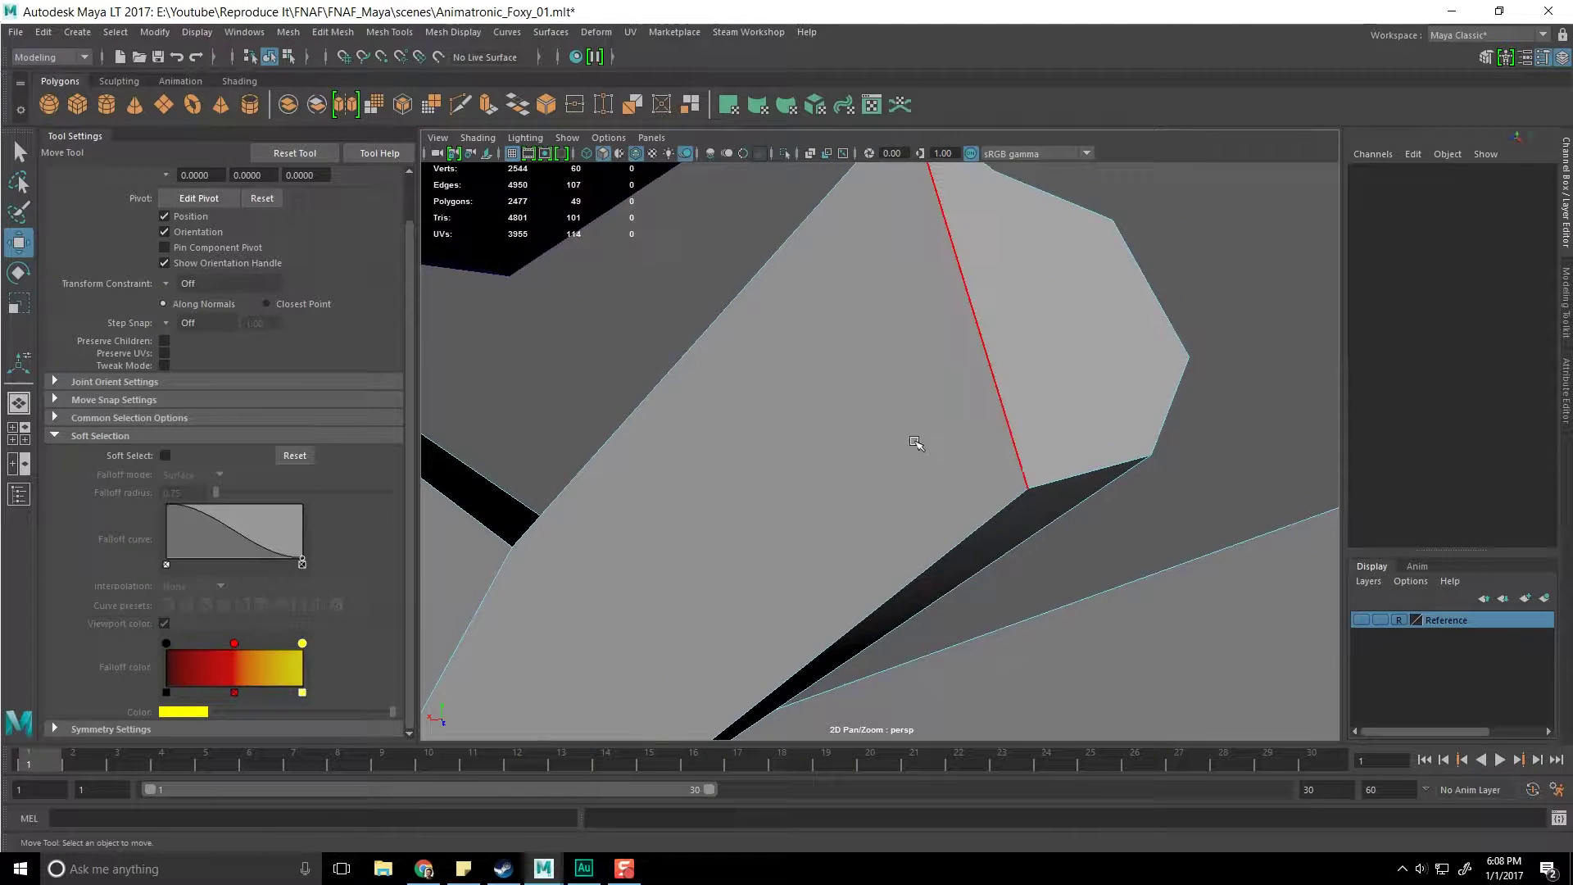
Multi-Cut a lengthwise edge along the closed-off side of the duplicated strip and connect its end point to the rounded end's outer vertices
right_click_drag(914, 423, 883, 435, "shift")
right_click_drag(828, 428, 828, 427, "shift")
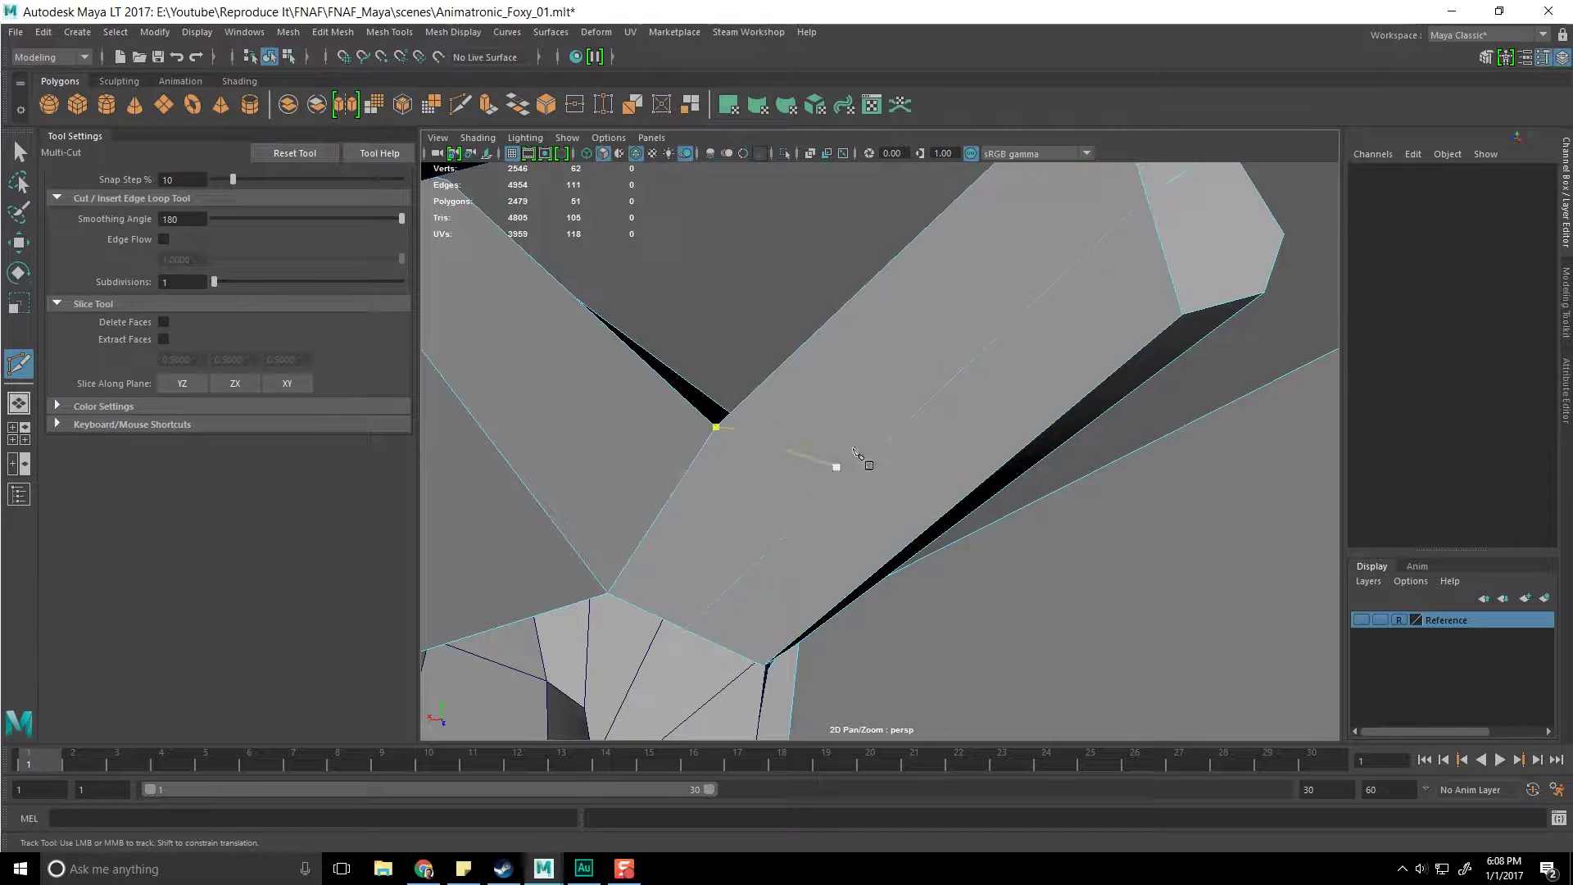
middle_click_drag(1072, 421, 1012, 461, "alt")
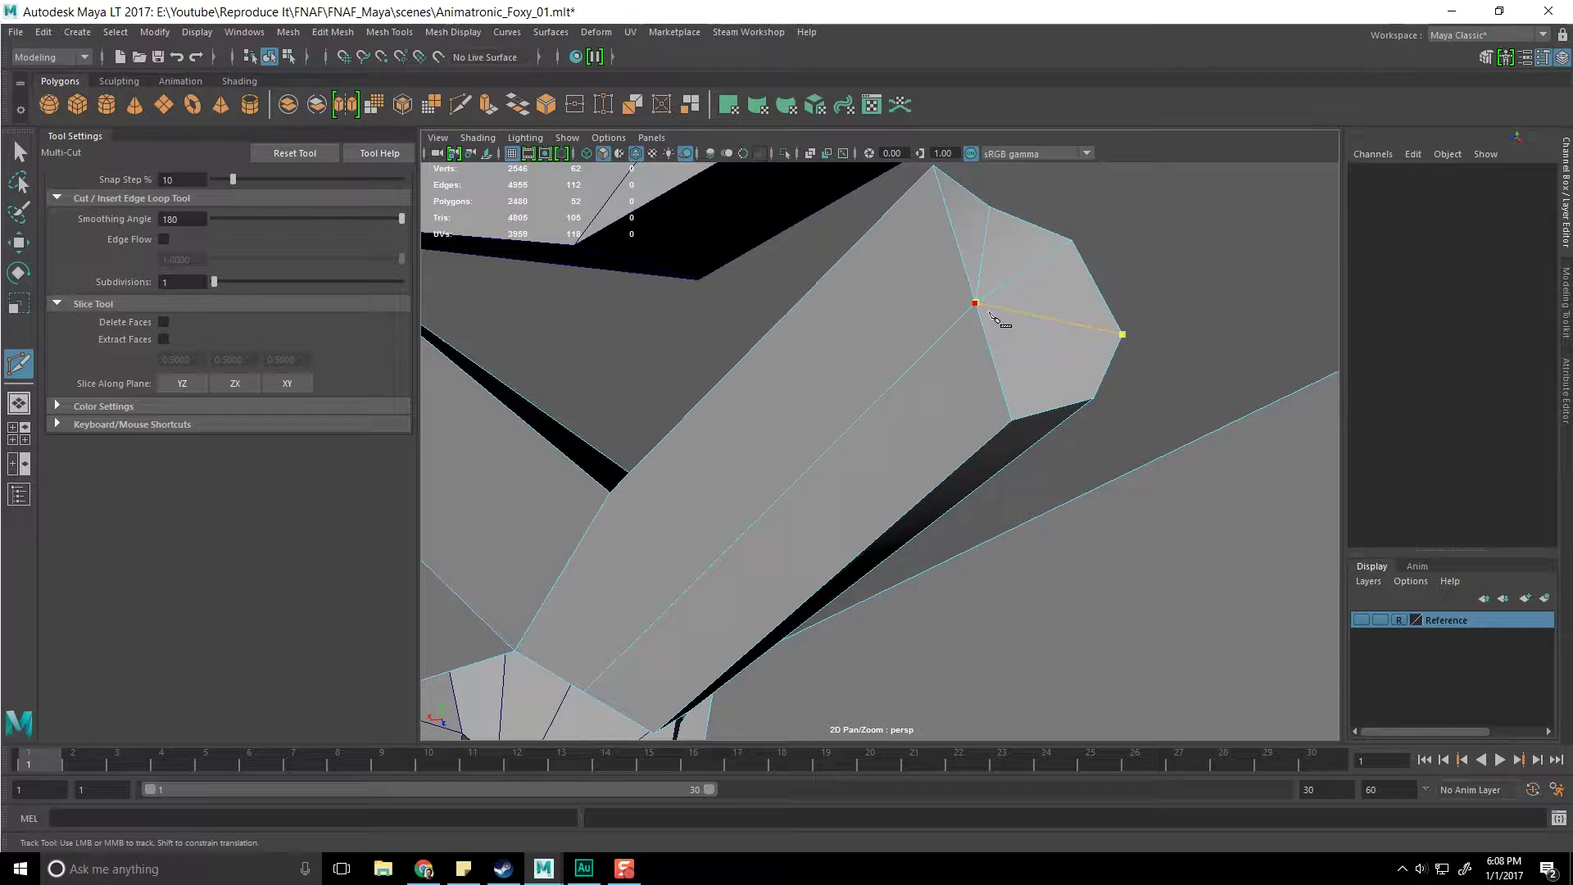
right_click_drag(852, 484, 822, 446, "alt")
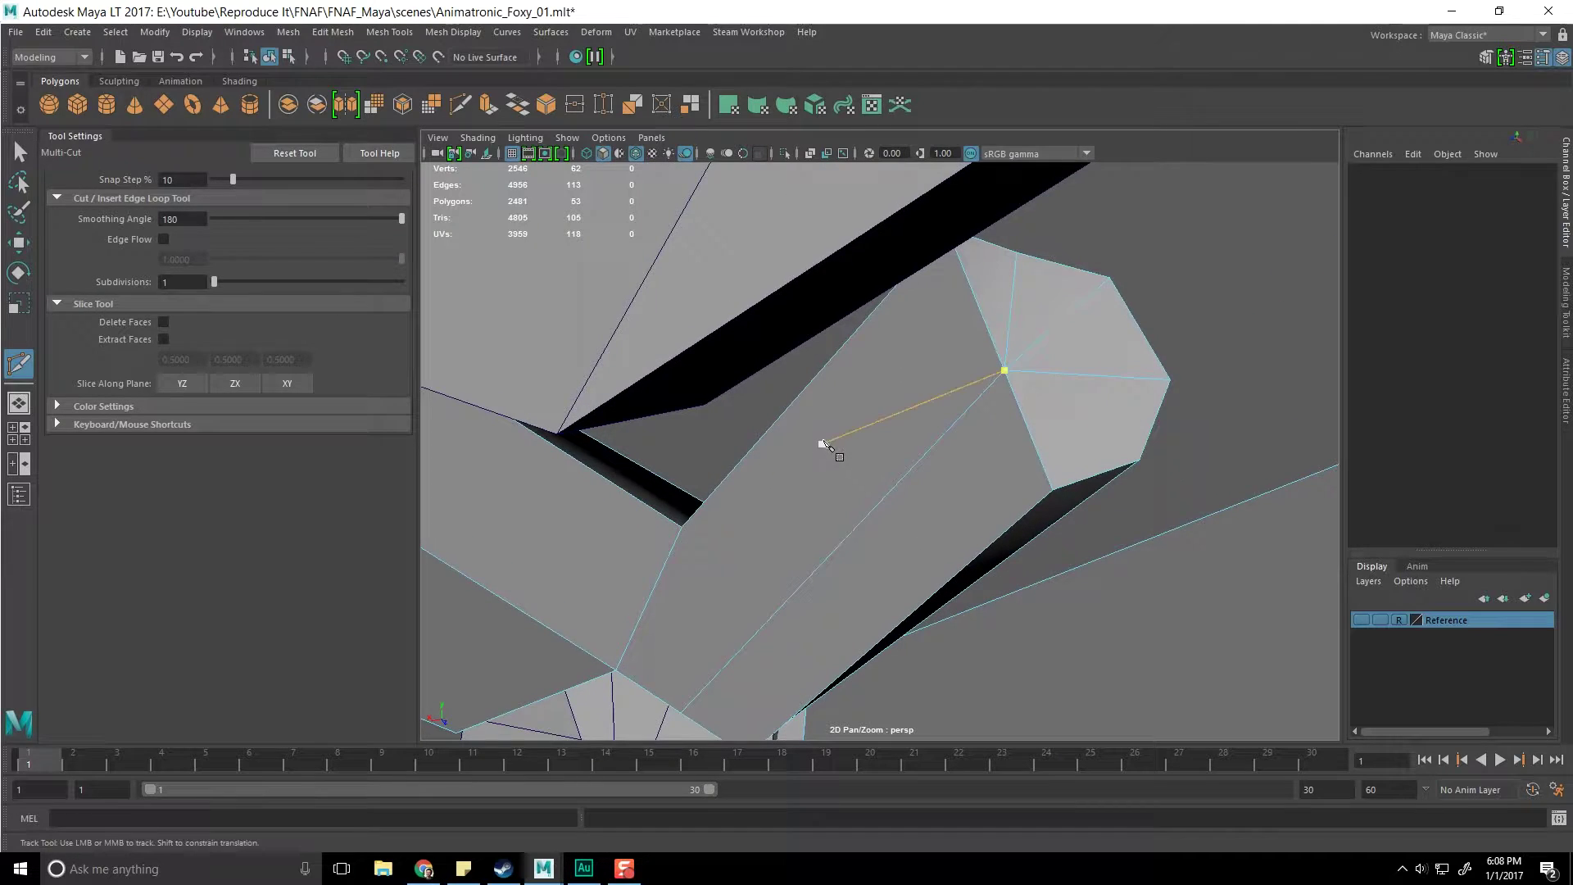
middle_click_drag(822, 447, 820, 403, "alt")
Delete the surplus edge of the fan on the strip's rounded end and move the outer vertex it met slightly upward
right_click_drag(1008, 243, 1018, 196)
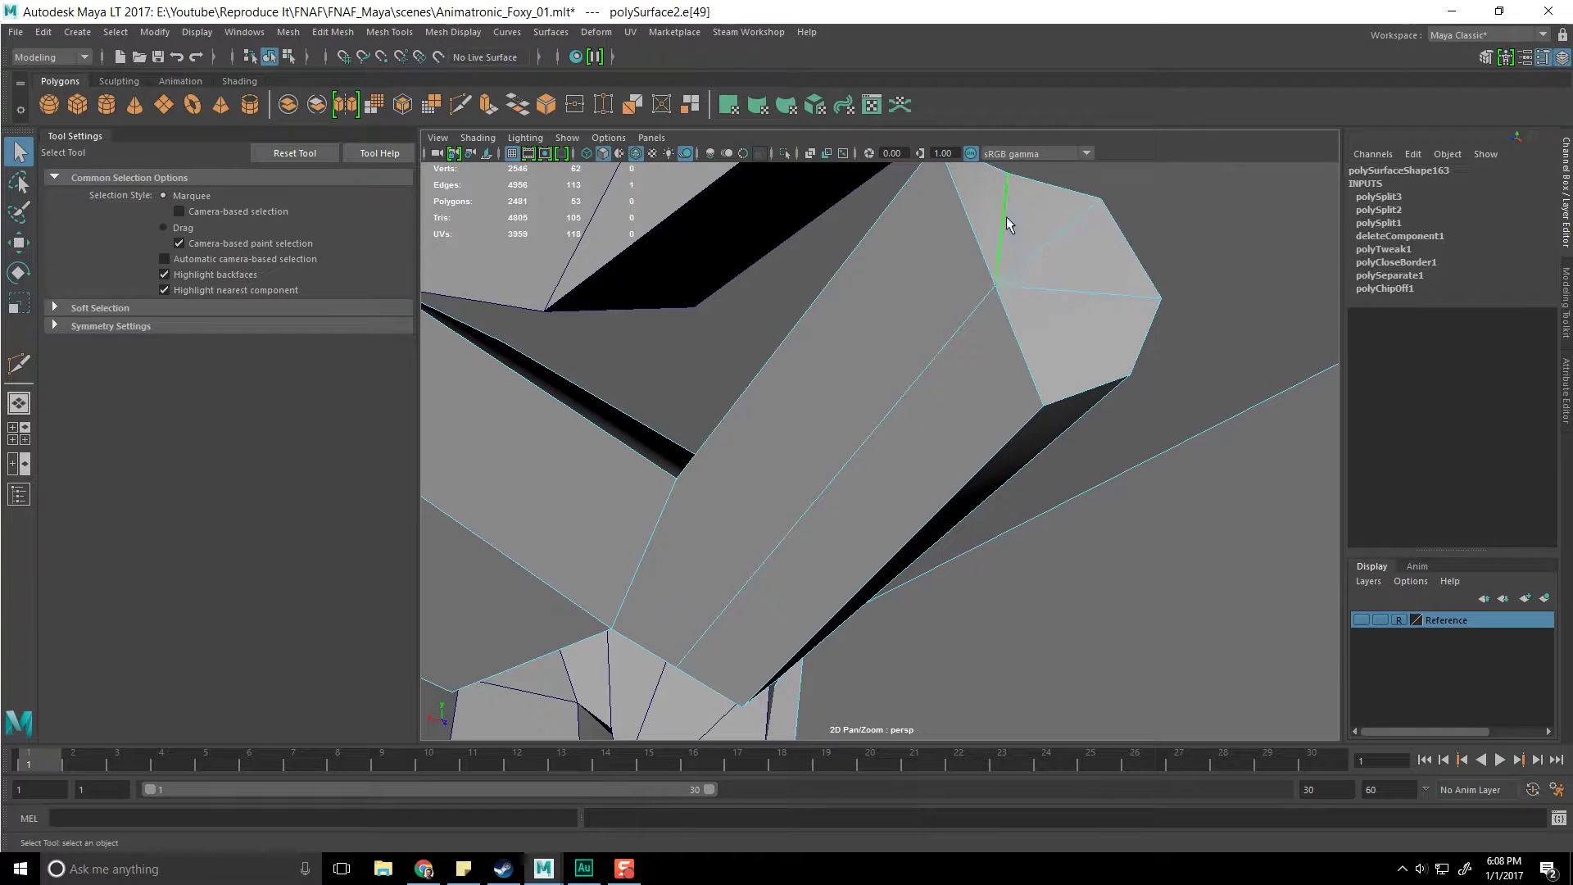
key("Delete")
right_click_drag(1017, 257, 976, 338, "alt")
right_click_drag(961, 252, 934, 235)
left_click(969, 220)
key("w")
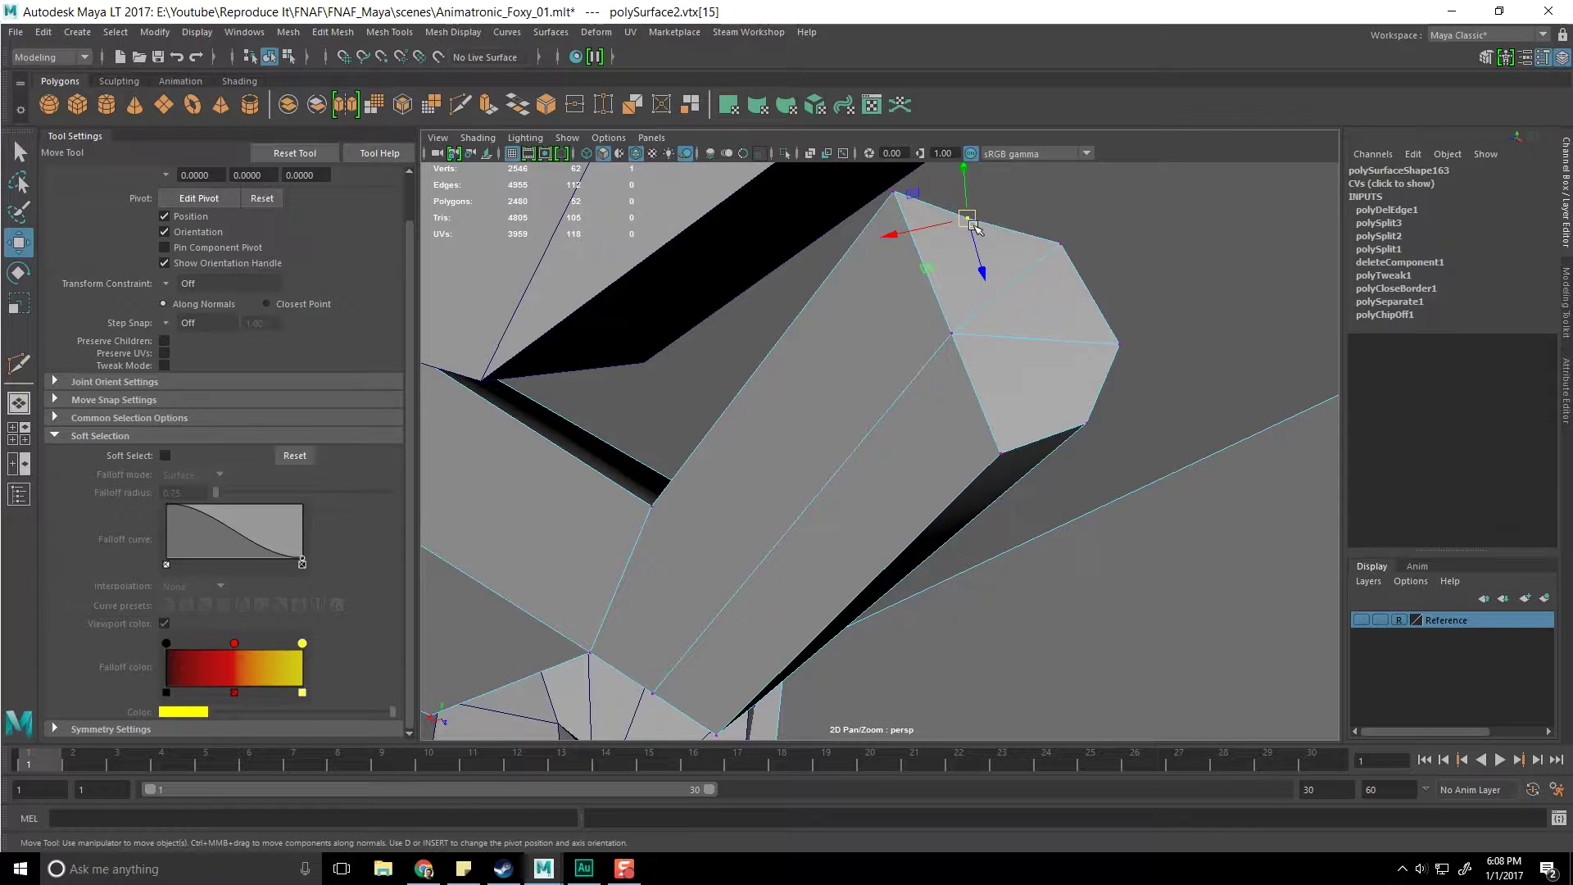
left_click_drag(976, 227, 887, 354, "alt")
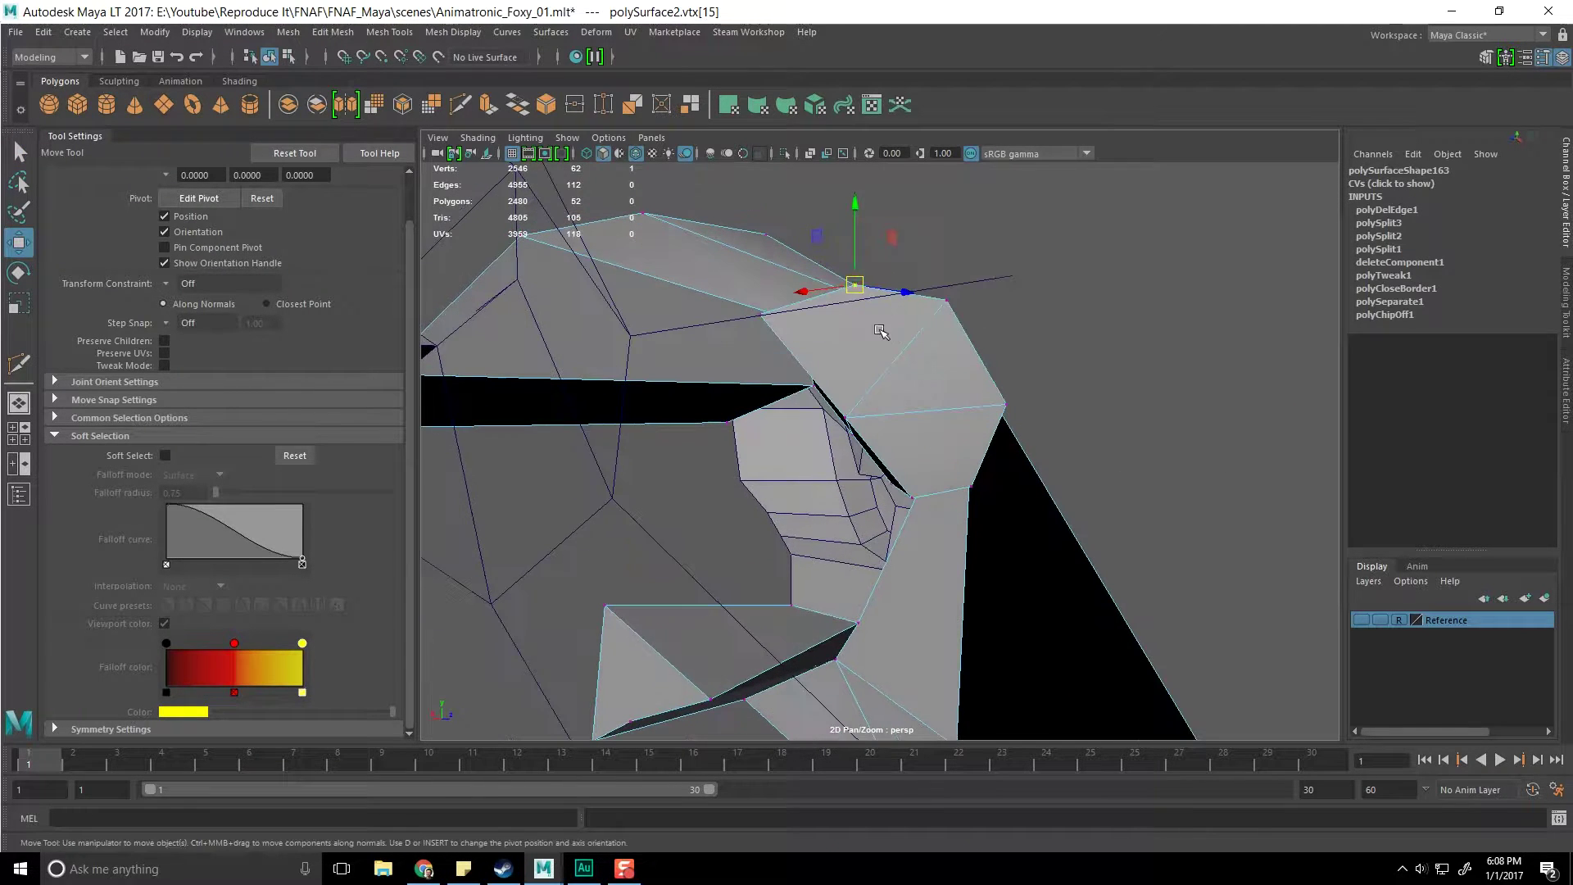
left_click_drag(868, 282, 872, 275)
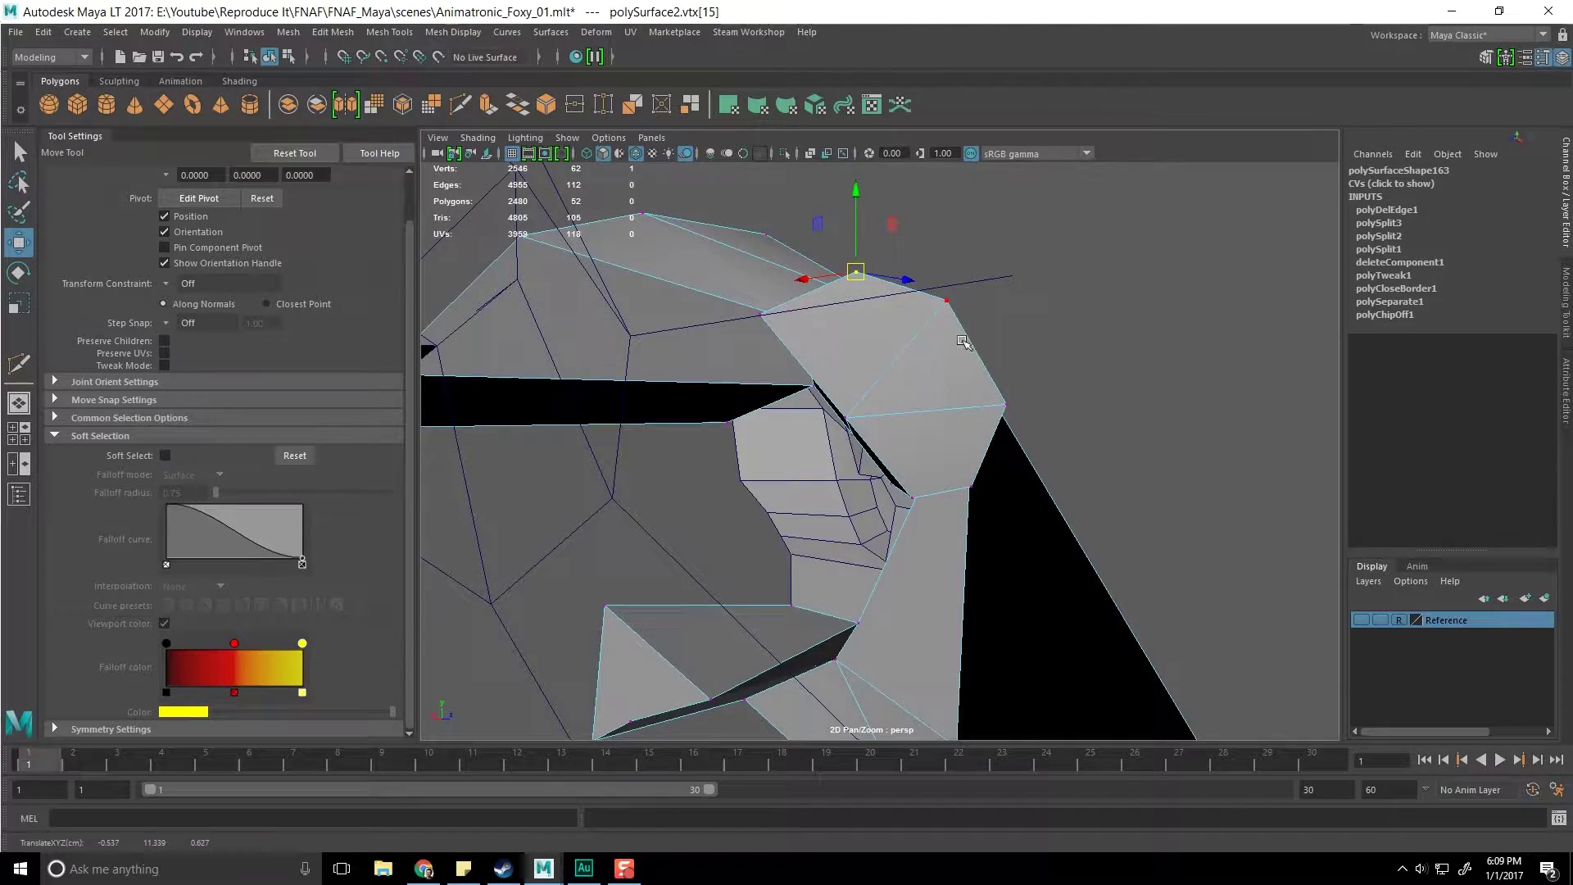
Try to Multi-Cut a new edge path from the strip's underside around its bend
left_click_drag(1008, 334, 940, 311, "alt")
left_click_drag(942, 389, 745, 484, "alt")
middle_click_drag(693, 363, 737, 416, "alt")
scroll(719, 415, "down", 3)
left_click_drag(720, 416, 747, 349, "alt")
right_click_drag(747, 349, 667, 374, "shift")
key("F8")
middle_click_drag(752, 404, 849, 417, "alt")
right_click_drag(867, 365, 770, 365, "shift")
left_click(865, 401)
left_click(846, 393)
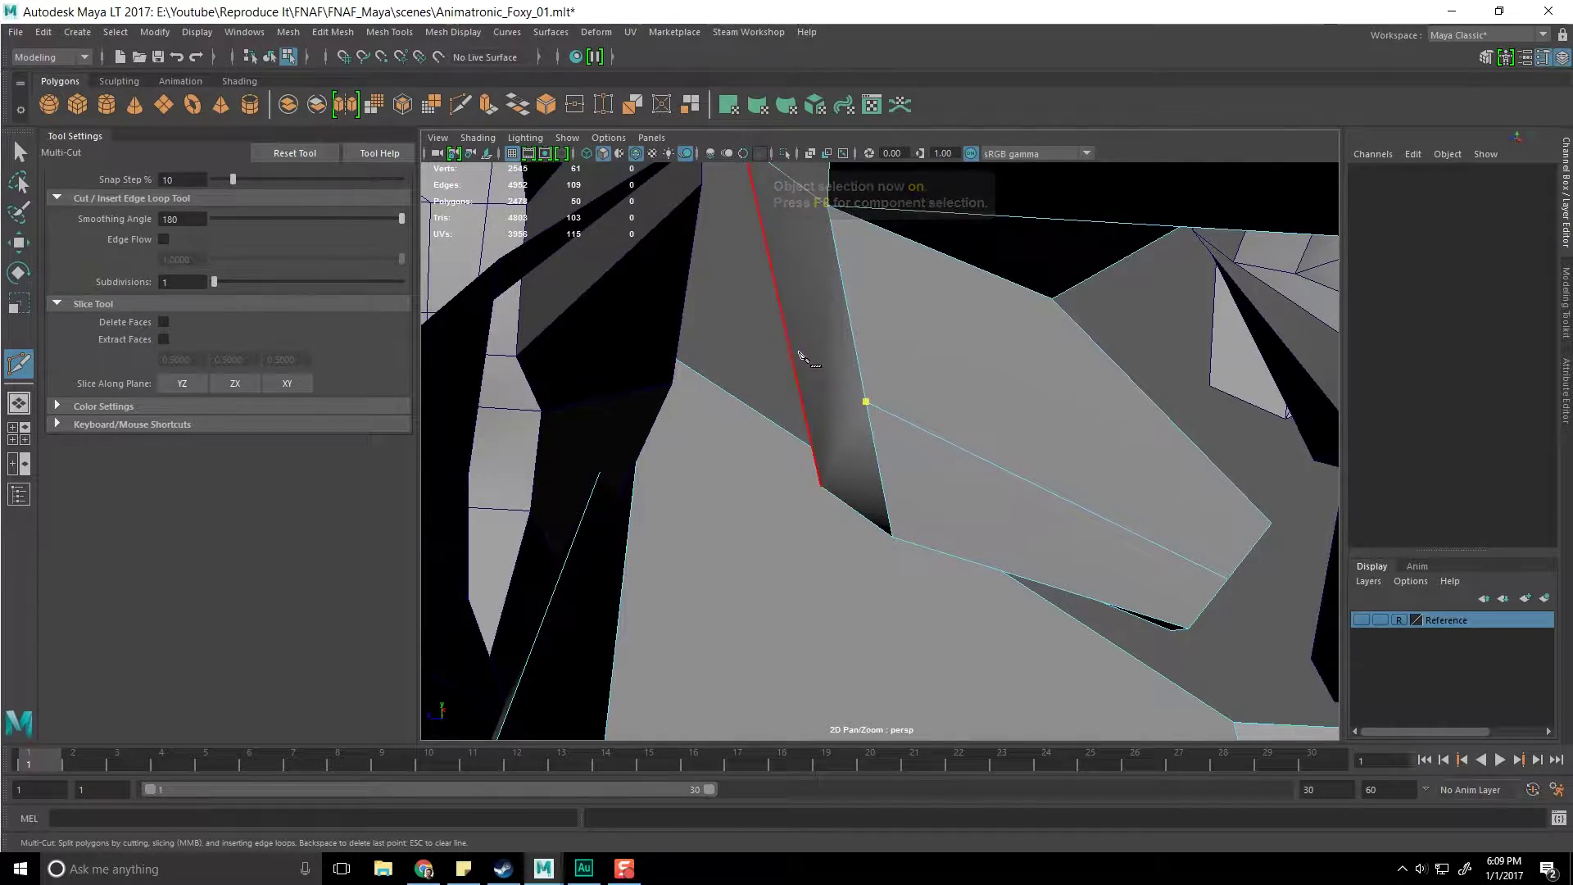
left_click_drag(703, 368, 865, 438, "alt")
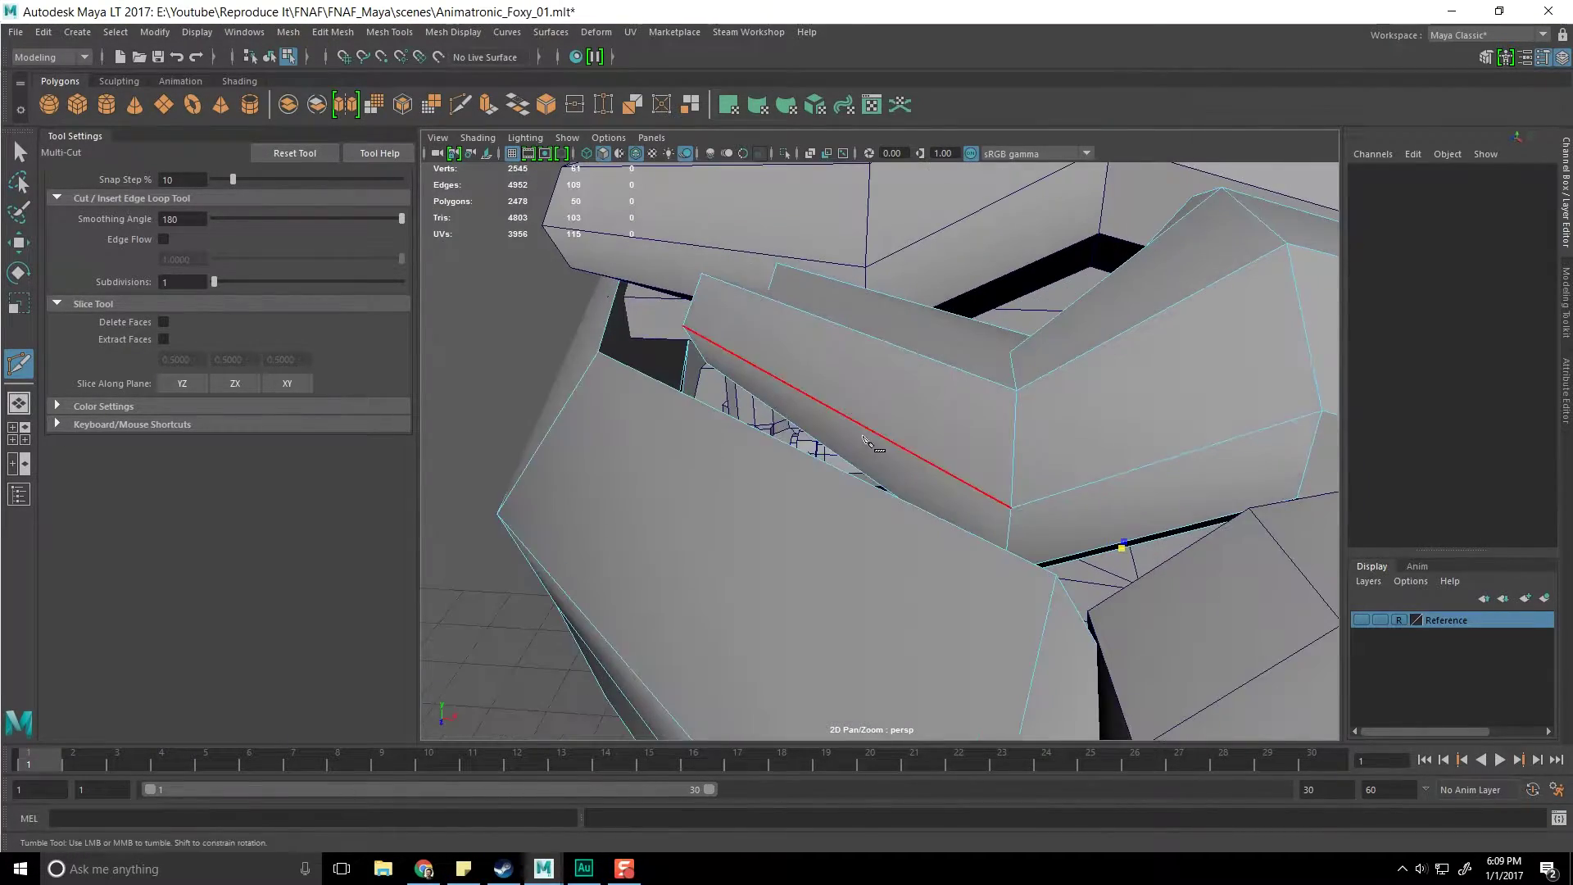
left_click_drag(1133, 325, 1100, 363, "alt")
middle_click_drag(1053, 221, 1072, 381, "alt")
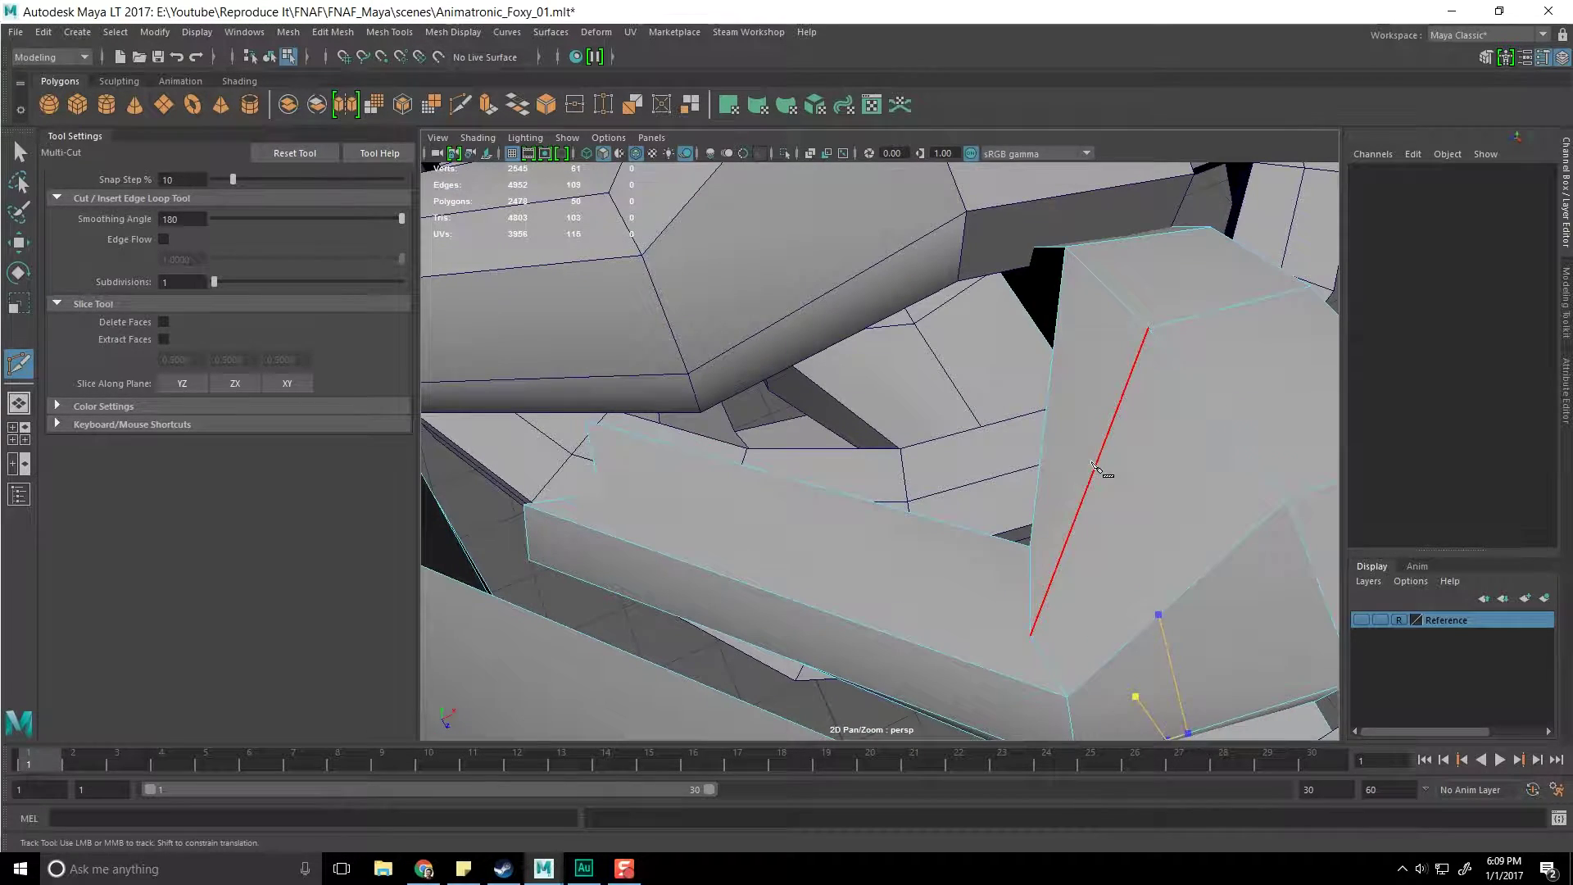
left_click_drag(1001, 465, 994, 401, "alt")
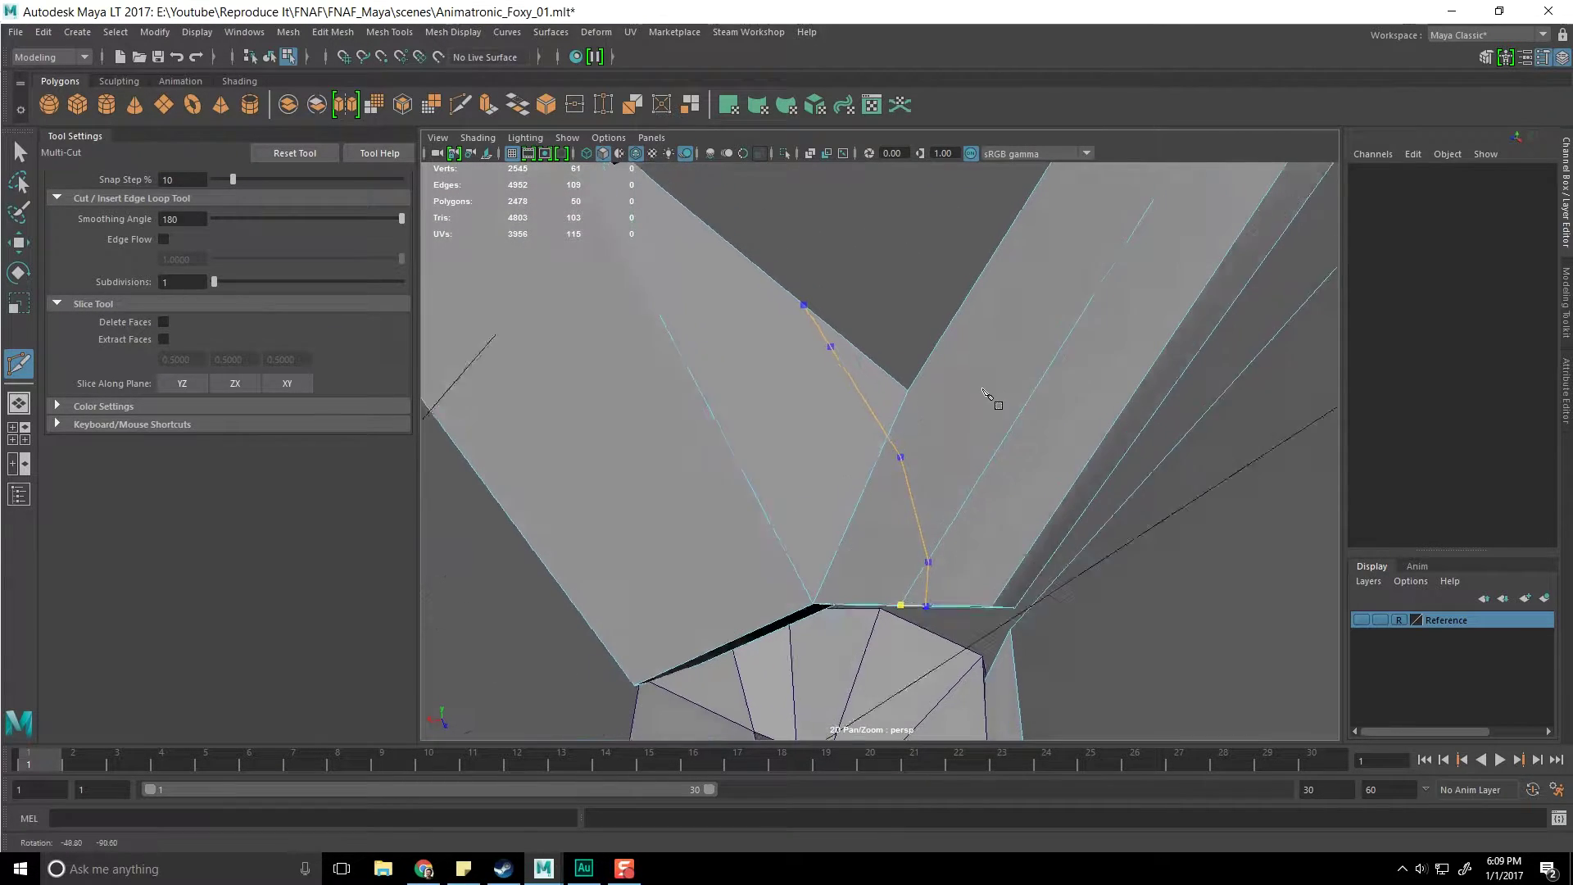
right_click(994, 400)
Try to reshape the strip's bend by shifting the new cut vertex horizontally and picking the inner corner vertex
key("q")
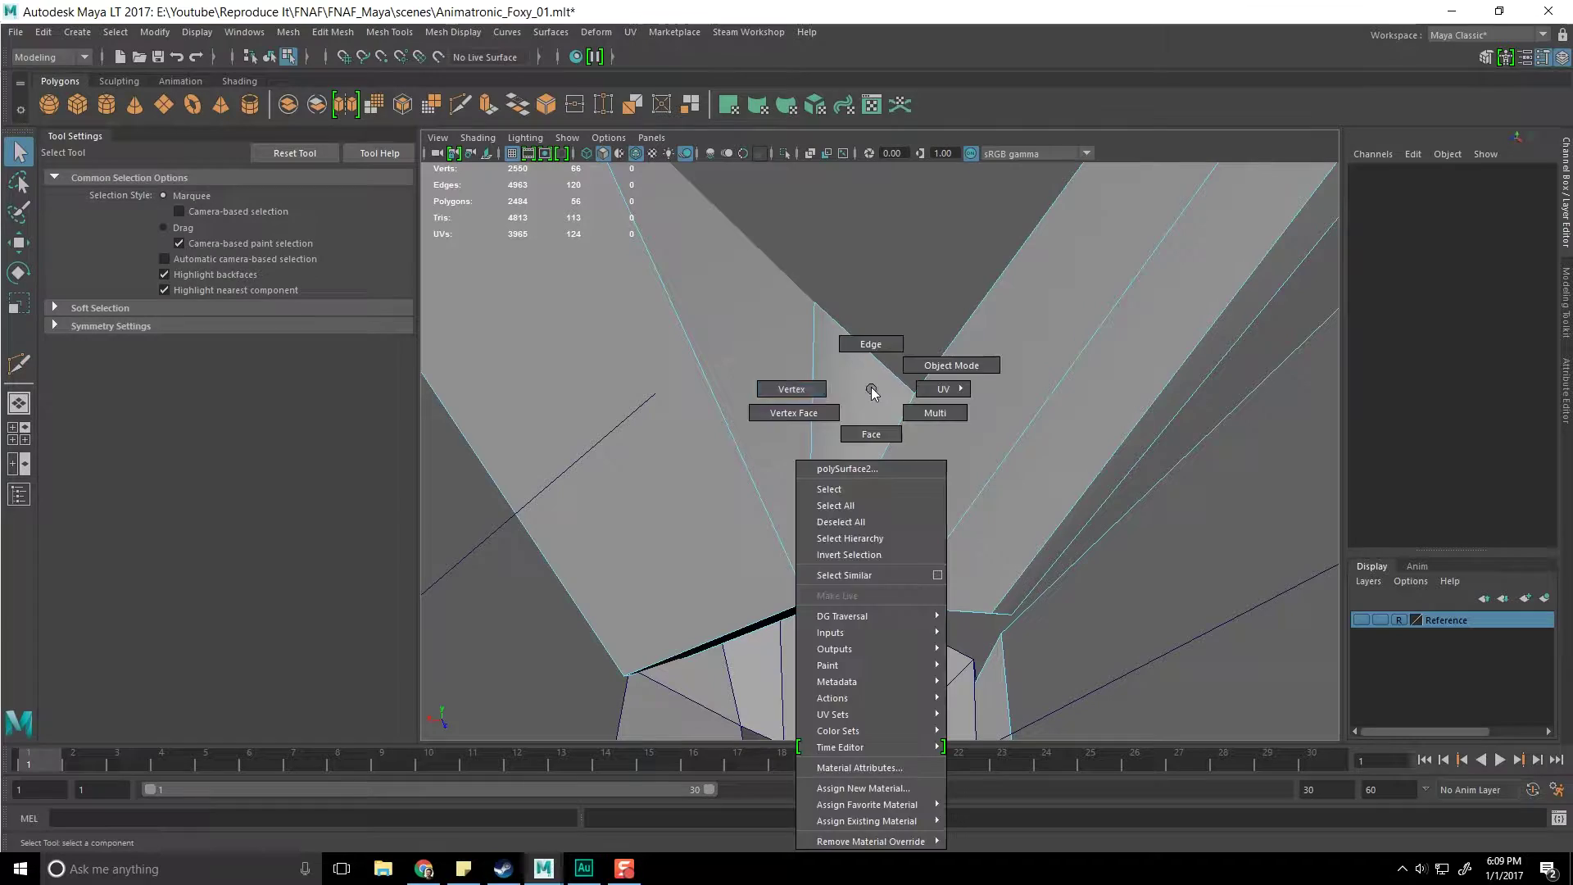
left_click(813, 301)
key("w")
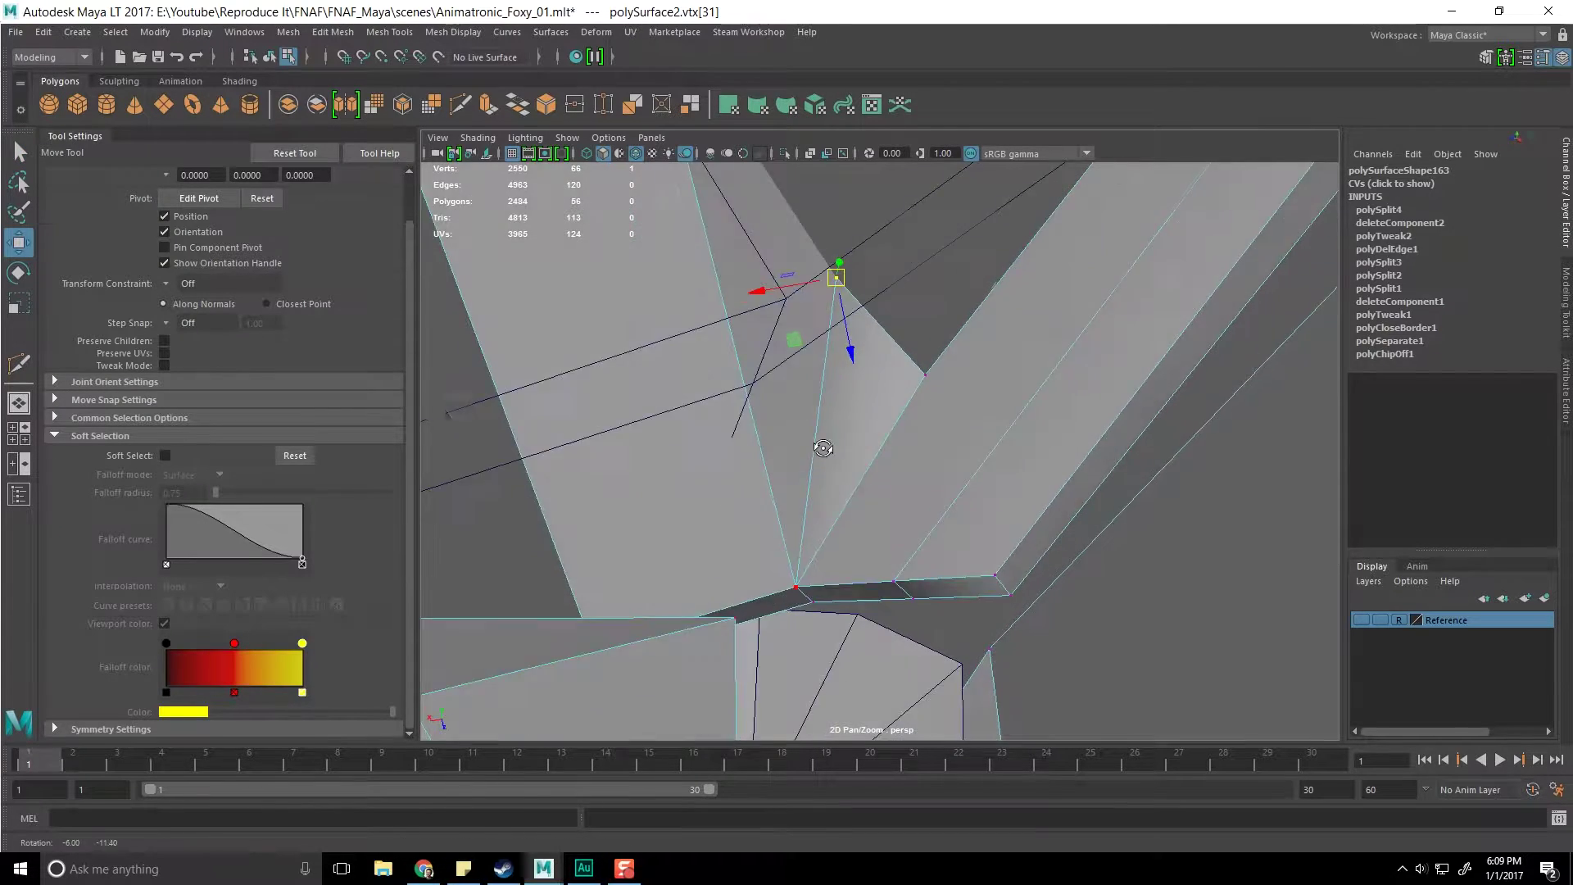
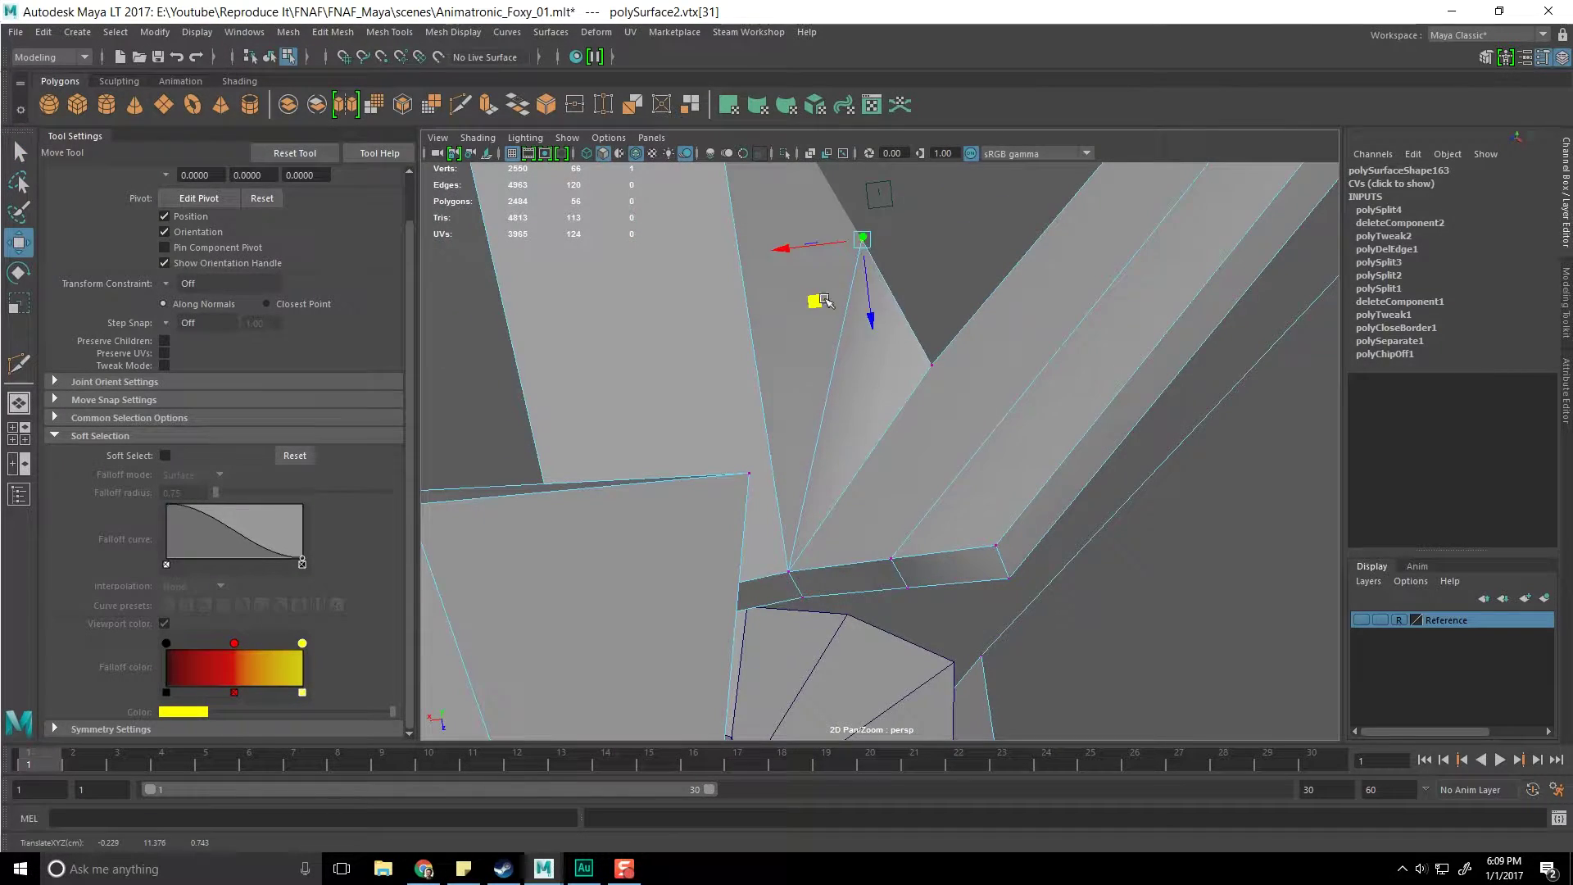
left_click(935, 379)
left_click_drag(941, 390, 607, 463, "alt")
left_click_drag(1132, 532, 1000, 551, "alt")
middle_click_drag(1000, 552, 1004, 411, "alt")
left_click_drag(631, 381, 824, 460, "alt")
middle_click_drag(727, 486, 846, 450, "alt")
scroll(846, 450, "up", 2)
left_click_drag(763, 517, 779, 516, "alt")
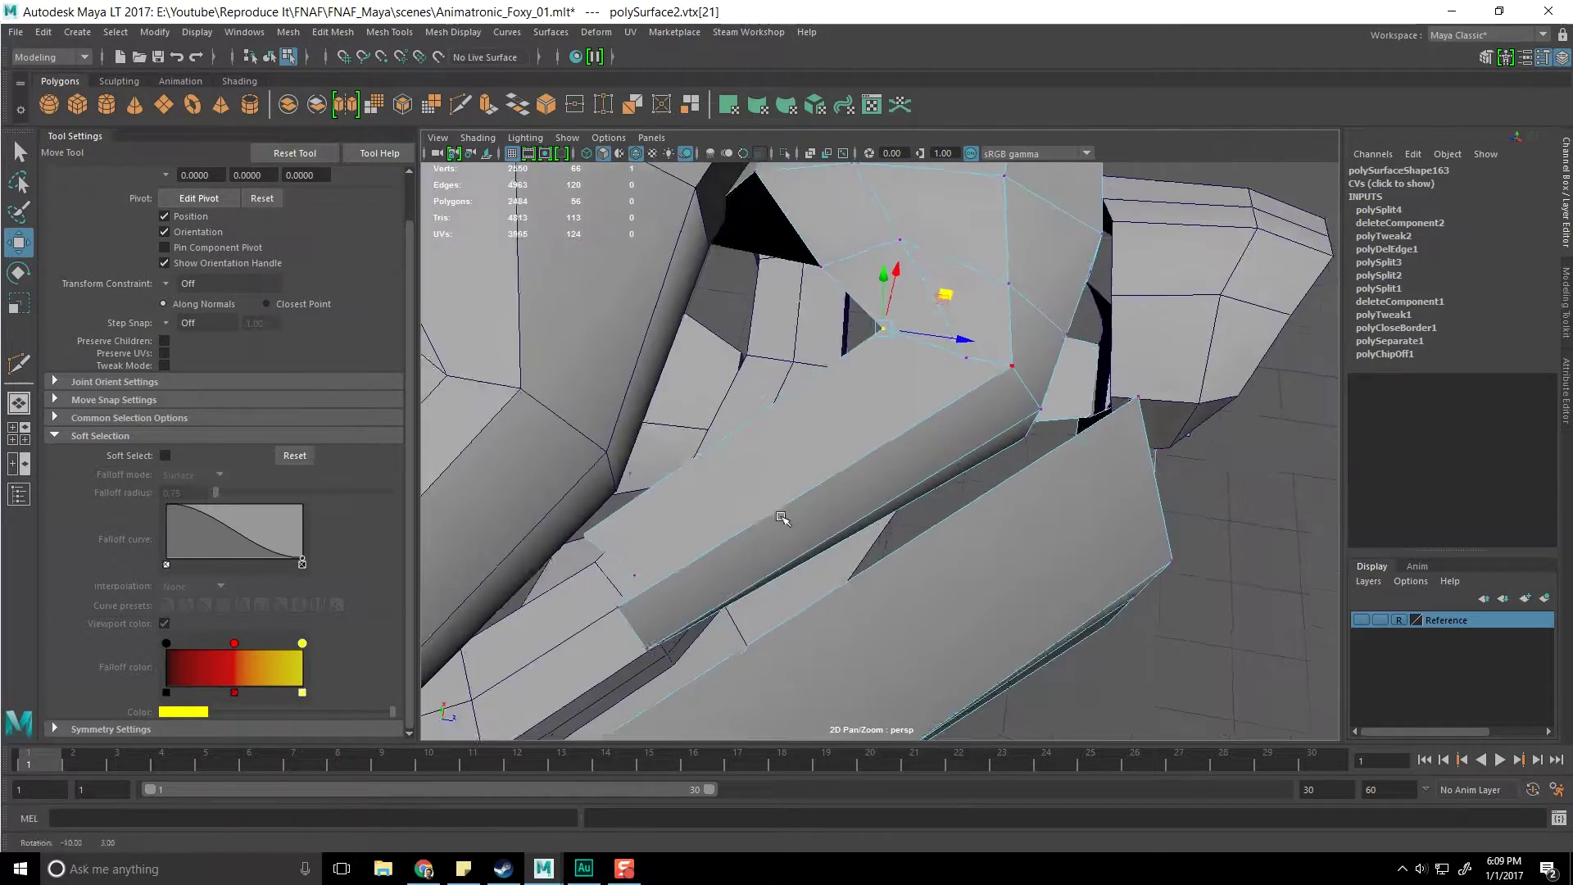
Try to Multi-Cut an extra edge from the strip's inner corner vertex to the neighbouring vertex across the bend
scroll(789, 502, "up", 4)
scroll(790, 499, "down", 3)
middle_click_drag(721, 547, 809, 512, "alt")
left_click_drag(808, 513, 907, 382, "alt")
right_click_drag(907, 383, 808, 397, "shift")
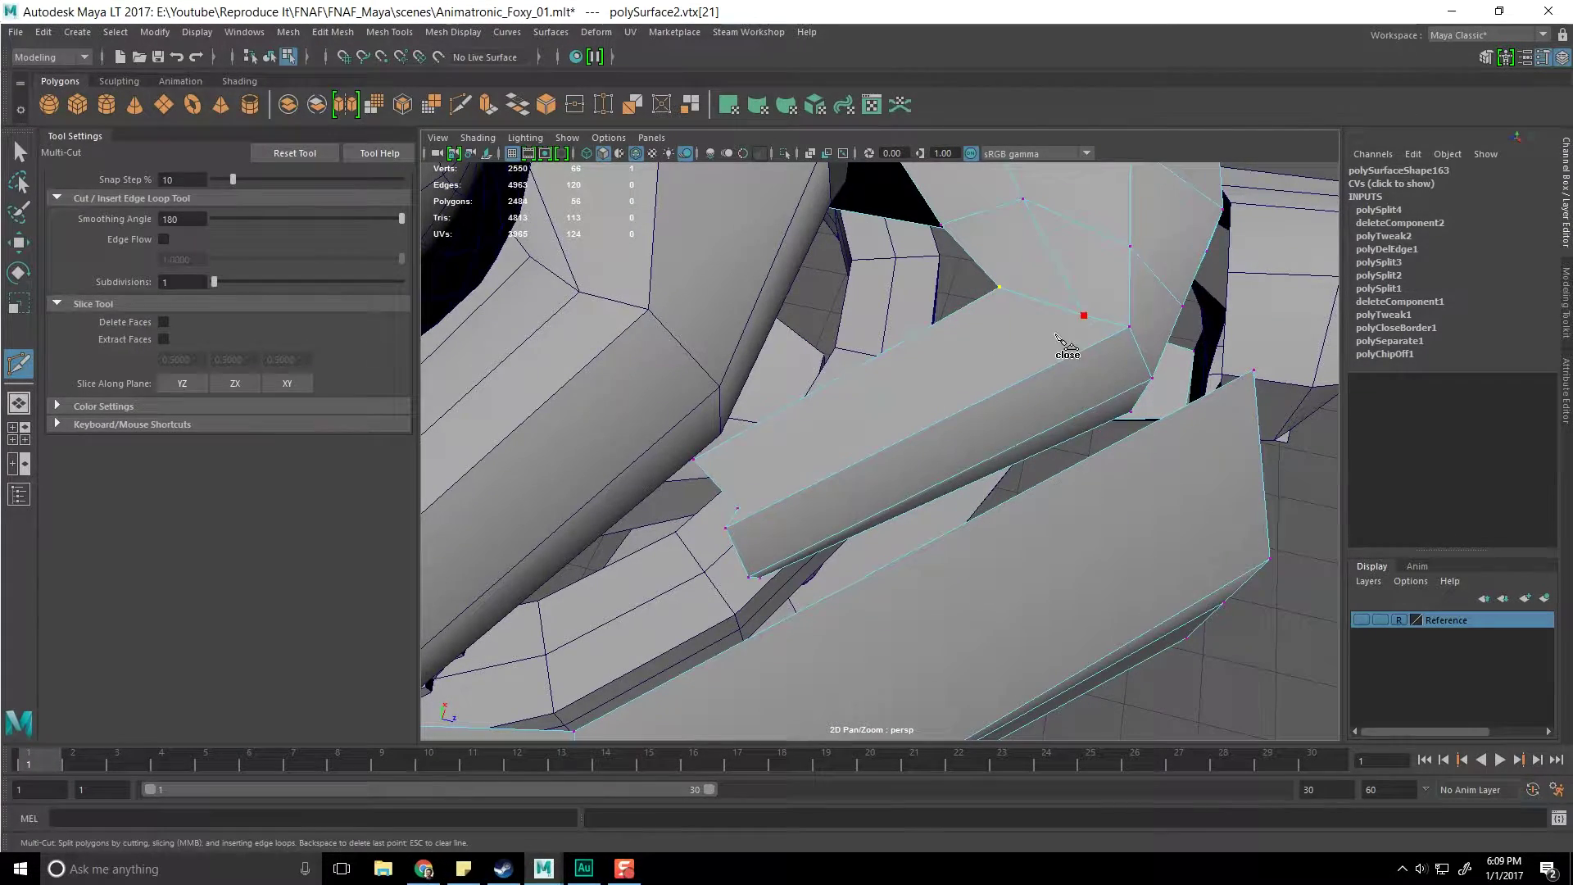
right_click(794, 490)
scroll(800, 501, "down", 2)
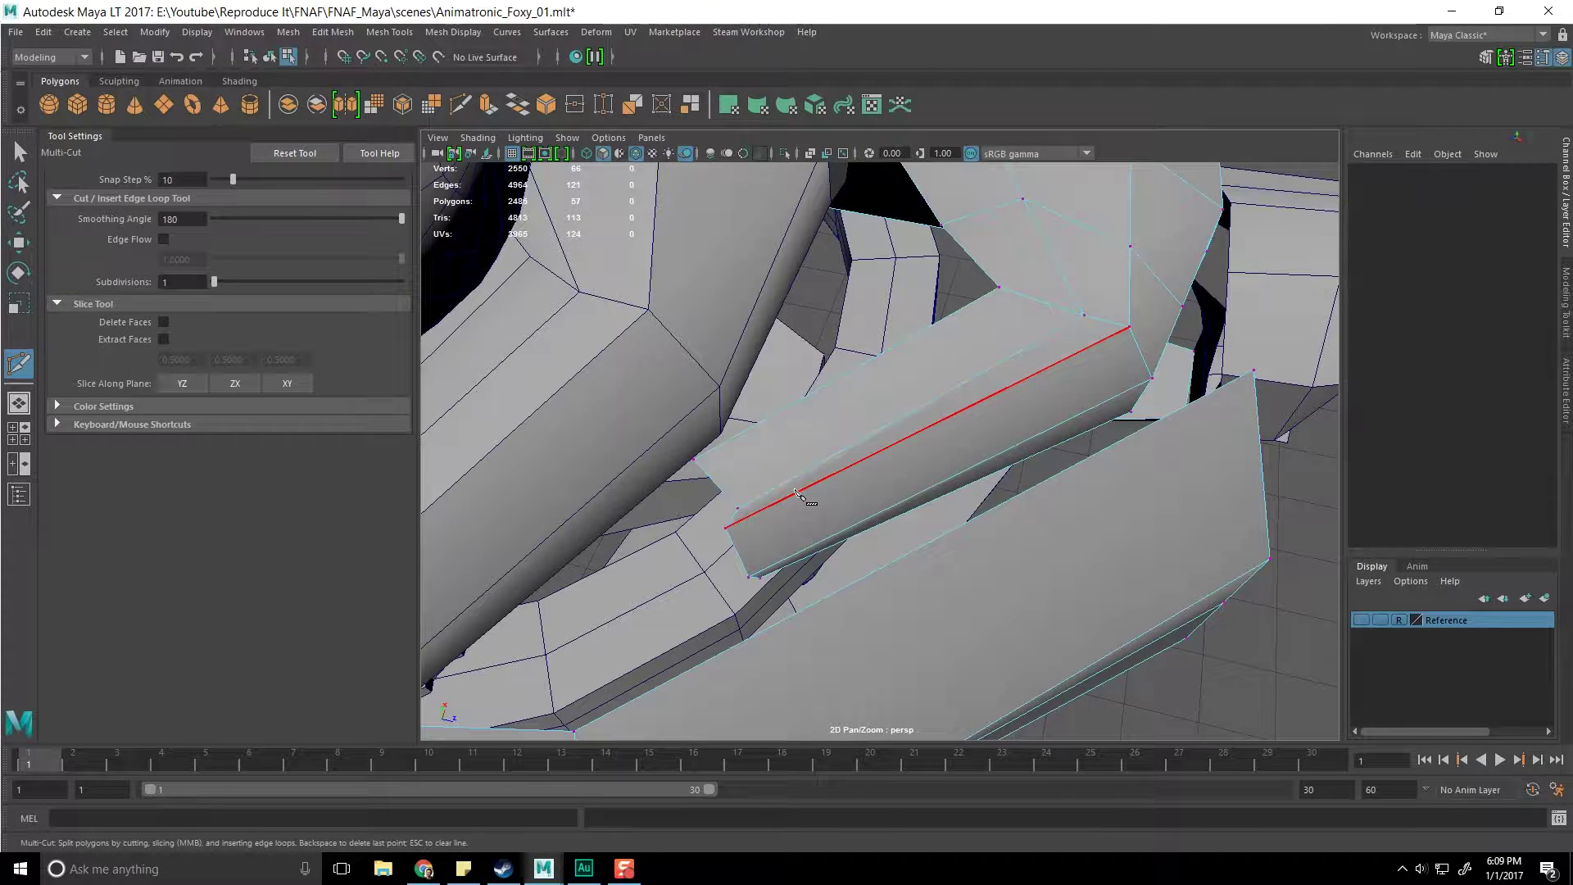
scroll(803, 510, "up", 2)
left_click_drag(804, 516, 829, 467, "alt")
Undo the extra cut and the recent vertex edits on the duplicated strip
key("q")
right_click_drag(805, 435, 738, 438)
left_click(791, 499)
key("w")
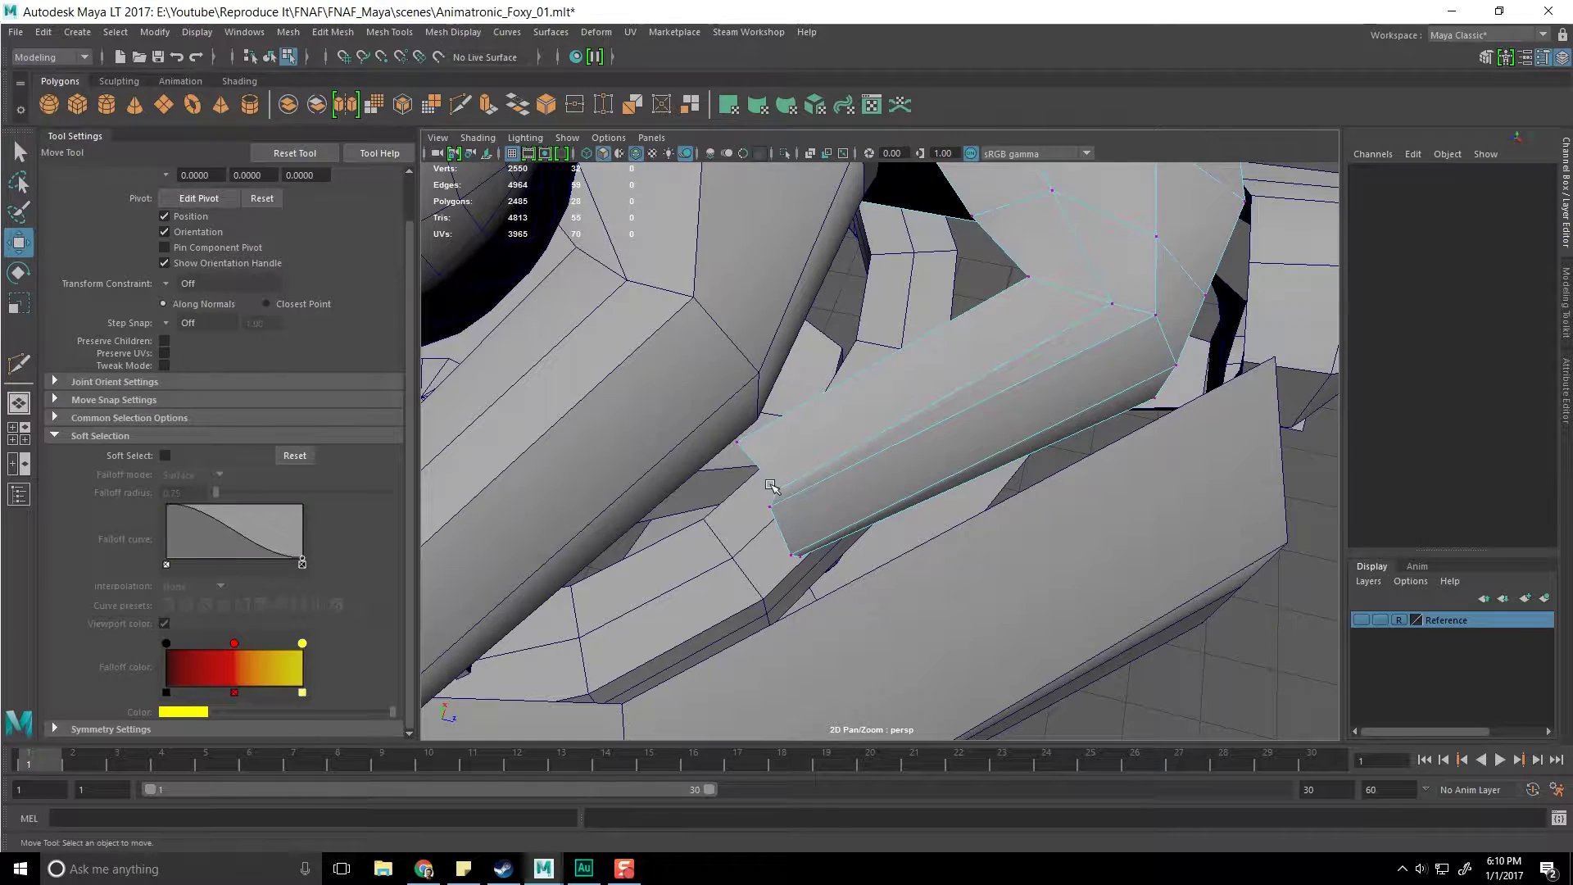
left_click_drag(782, 529, 877, 459, "alt")
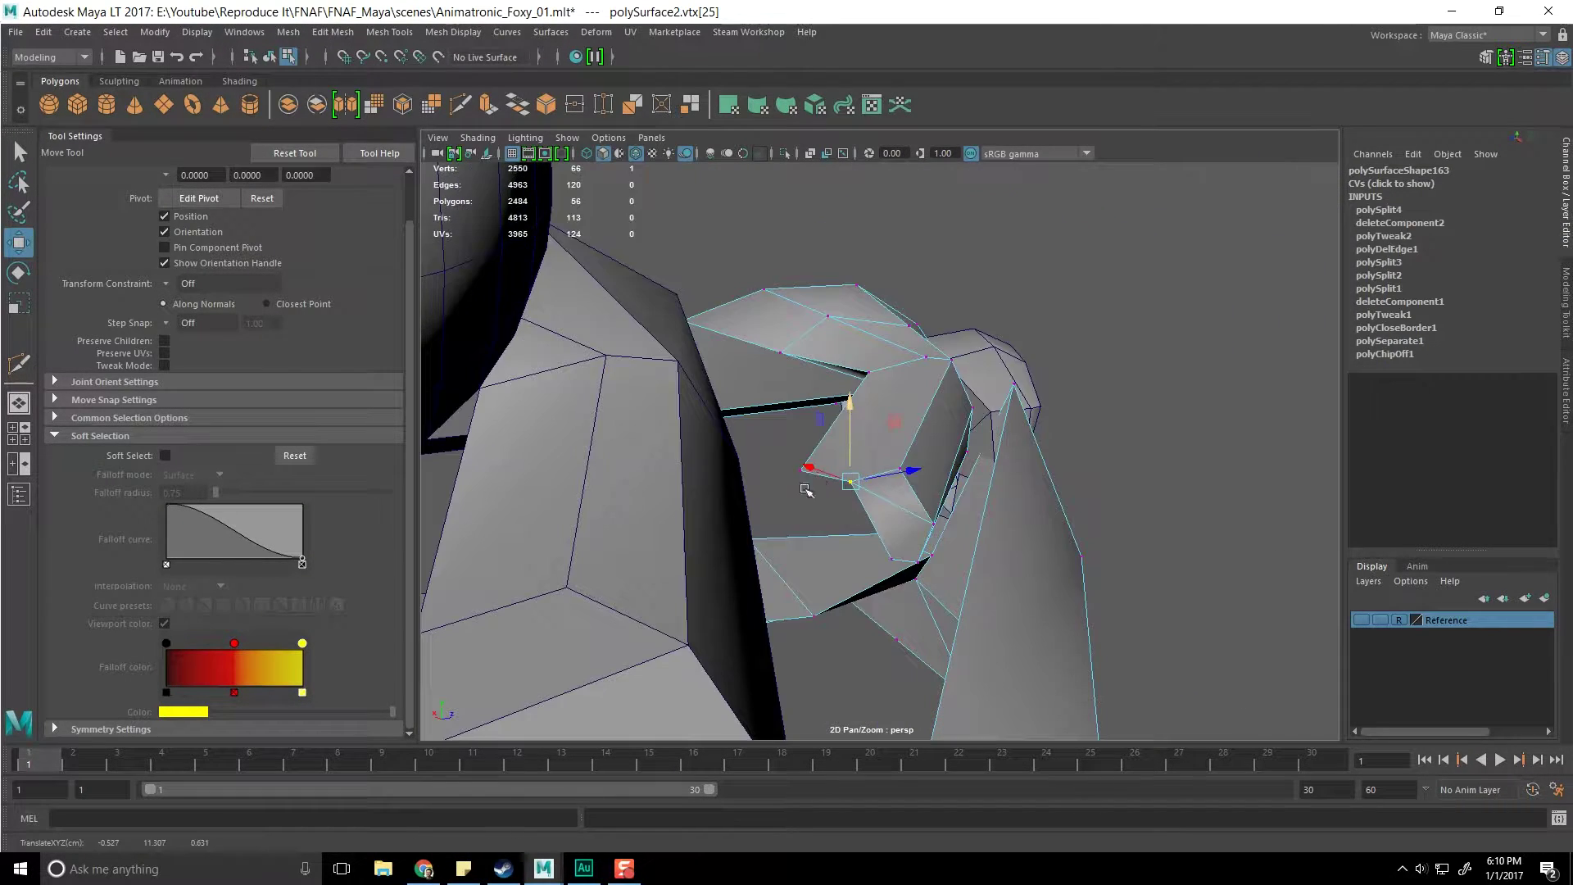
mouse_move(806, 492)
left_mouse_down("alt")
mouse_move(836, 464)
mouse_move(799, 490)
left_mouse_up("alt")
key("ctrl+z")
key("ctrl+z")
key("ctrl+z")
key("ctrl+z")
key("ctrl+z")
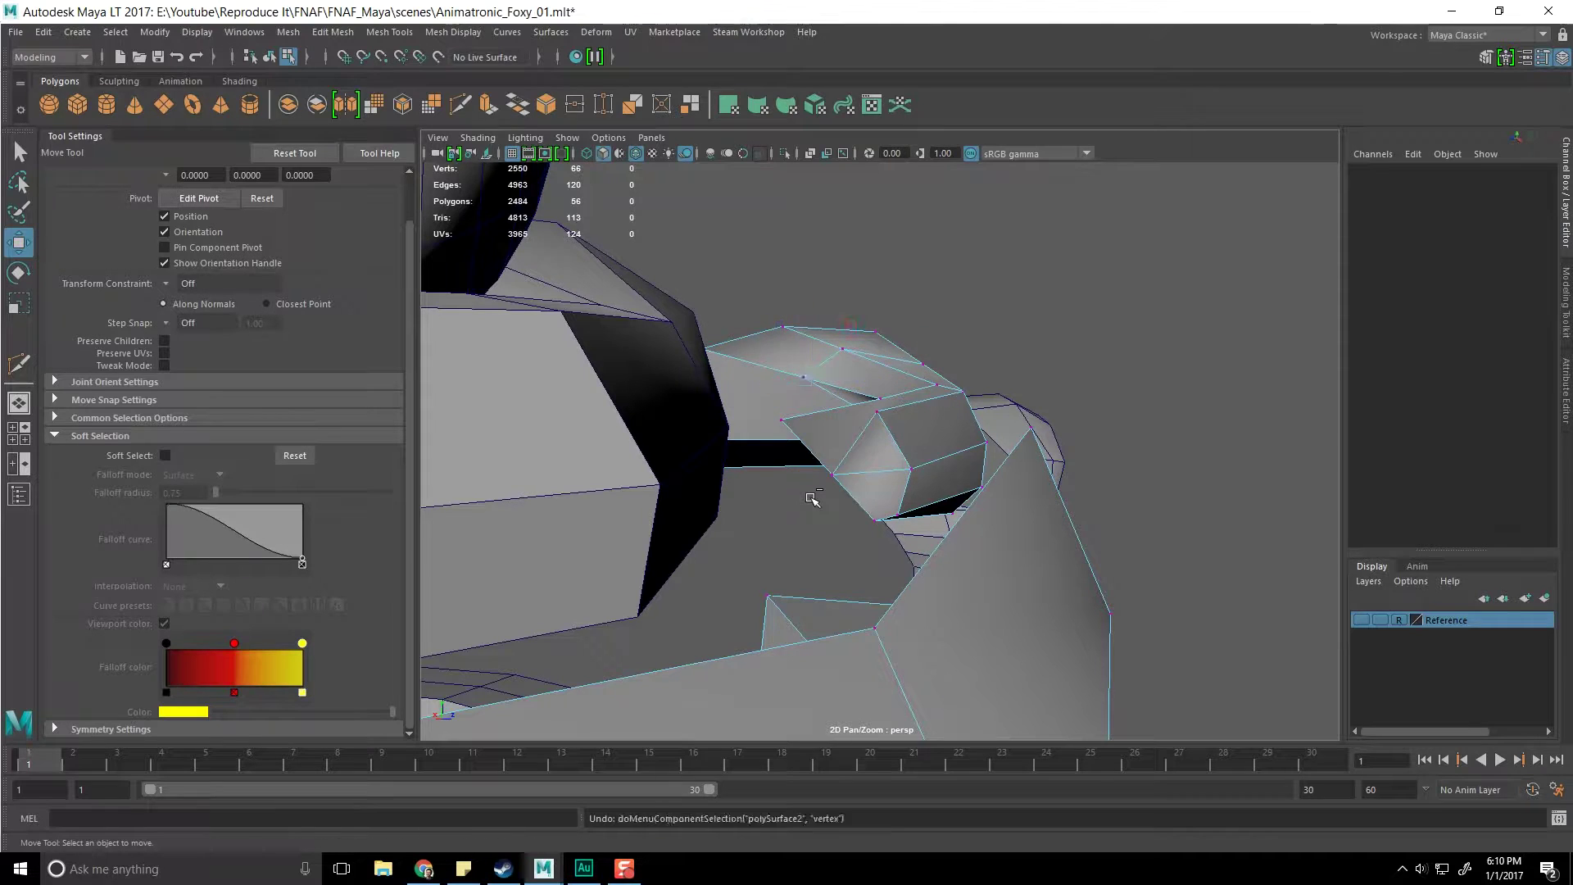
Adjust a vertex on the reverted duplicated strip and return to object selection with nothing selected
left_click_drag(835, 435, 748, 417, "alt")
left_click(841, 508)
right_click(749, 416)
right_click_drag(686, 439, 669, 417)
left_click_drag(687, 471, 802, 536, "alt")
left_click_drag(802, 535, 852, 489, "alt")
left_click(799, 550)
left_click_drag(852, 489, 890, 507)
left_click_drag(890, 506, 814, 456, "alt")
key("F8")
left_click(1170, 643)
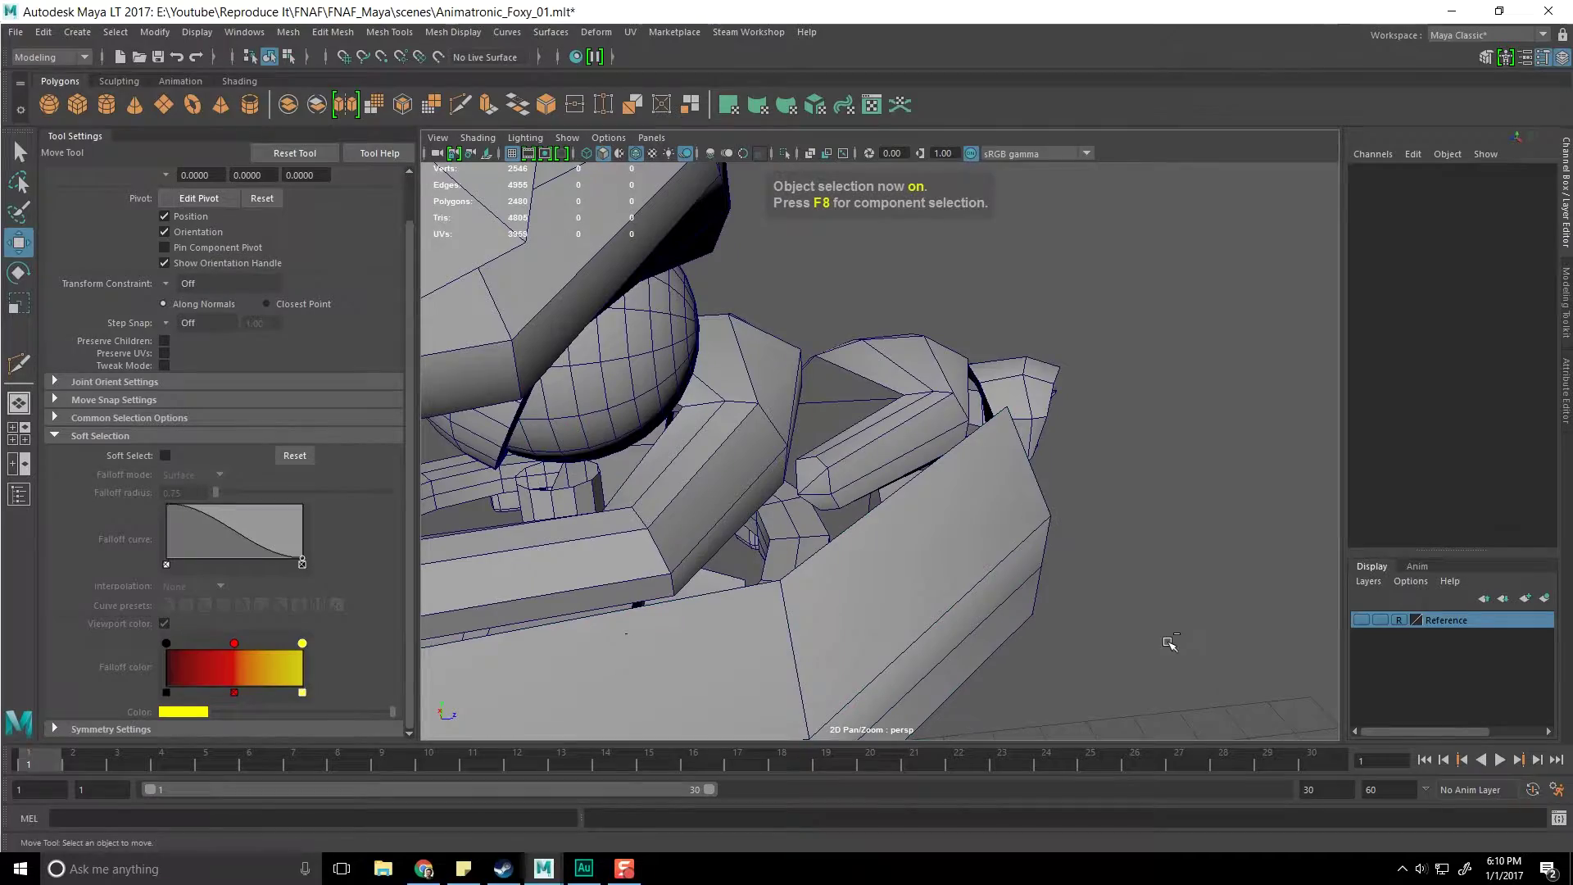
Preview the duplicated strip smoothed and examine its shape from several sides
left_click(967, 433)
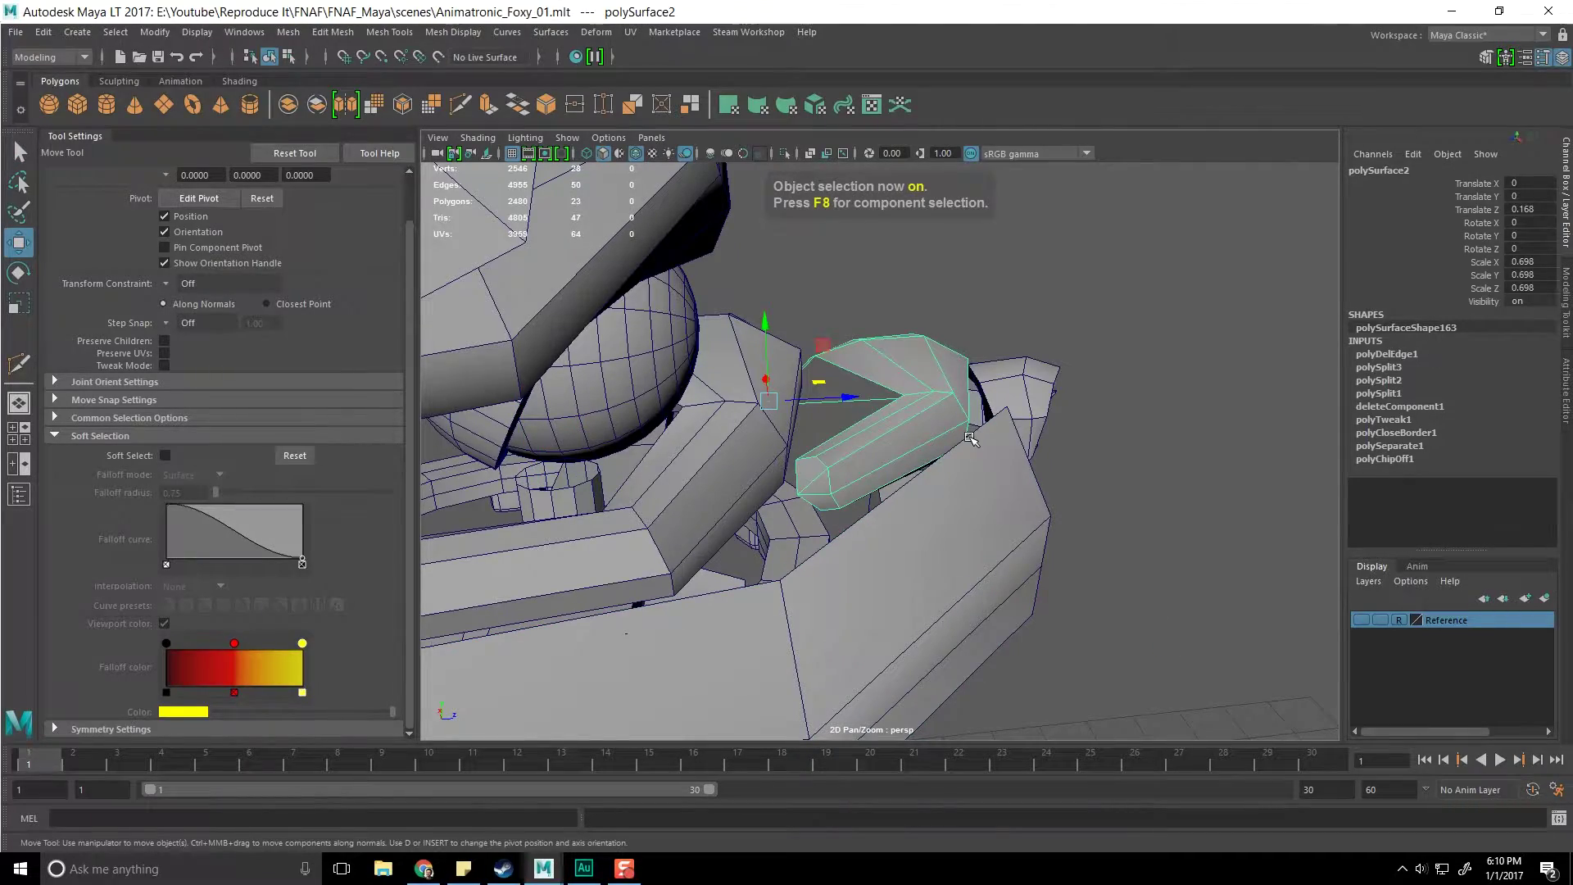
key("3")
key("q")
left_click(1134, 379)
left_click_drag(1134, 379, 920, 507, "alt")
middle_click_drag(921, 508, 720, 525, "alt")
left_click_drag(720, 524, 980, 512, "alt")
left_click(980, 512)
middle_click_drag(980, 512, 956, 508, "alt")
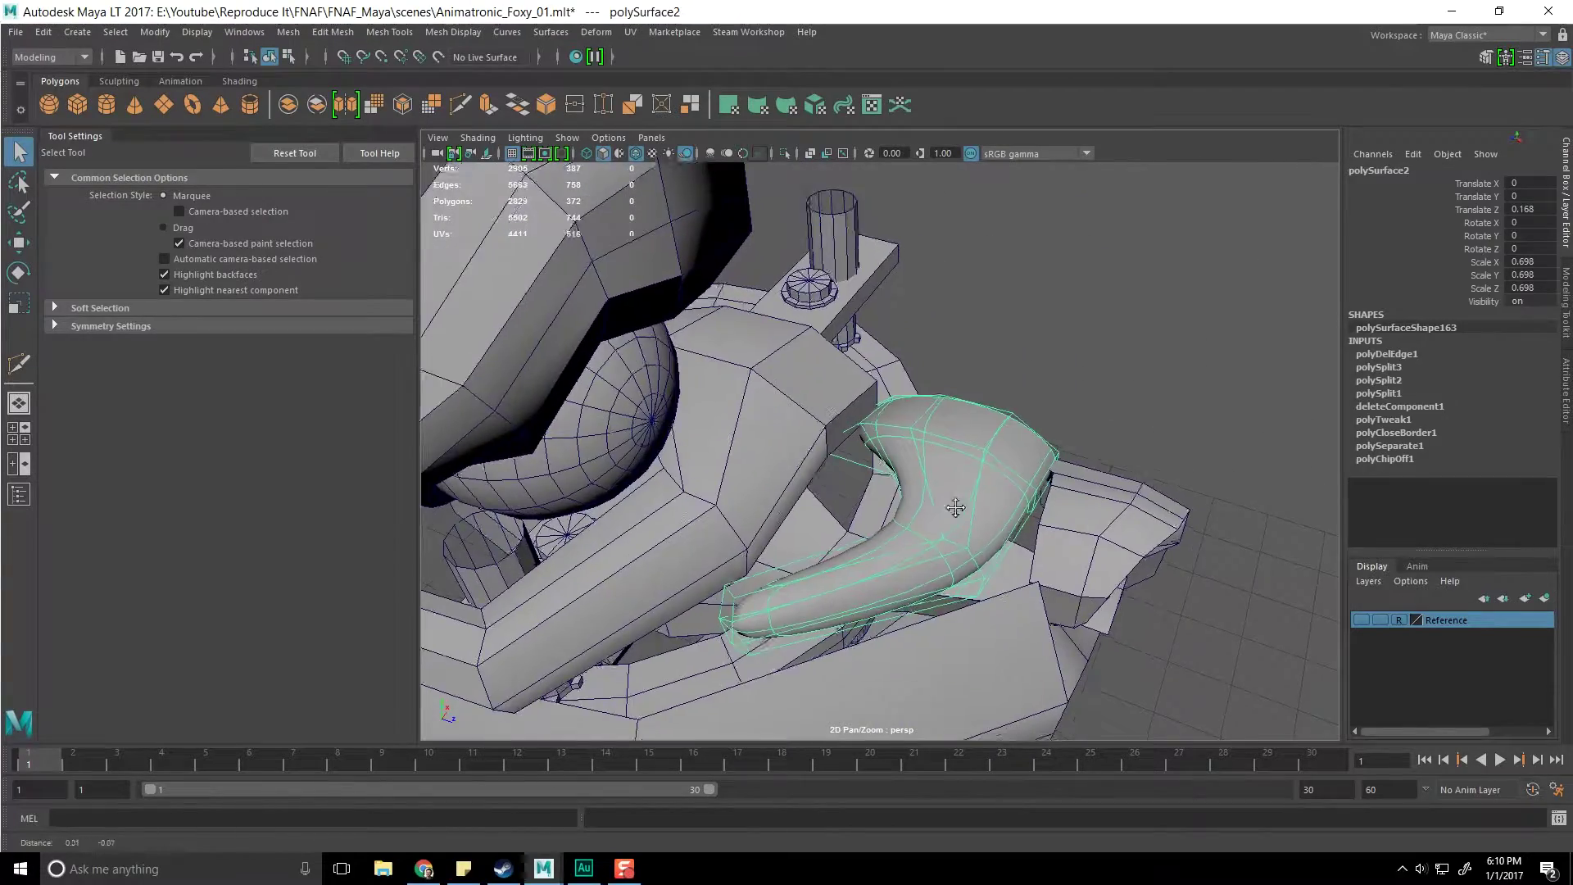
Move the inner corner vertex of the duplicated strip's bend in the horizontal plane to fill out the corner, with smooth preview on
scroll(955, 508, "up", 10)
key("1")
scroll(842, 468, "up", 3)
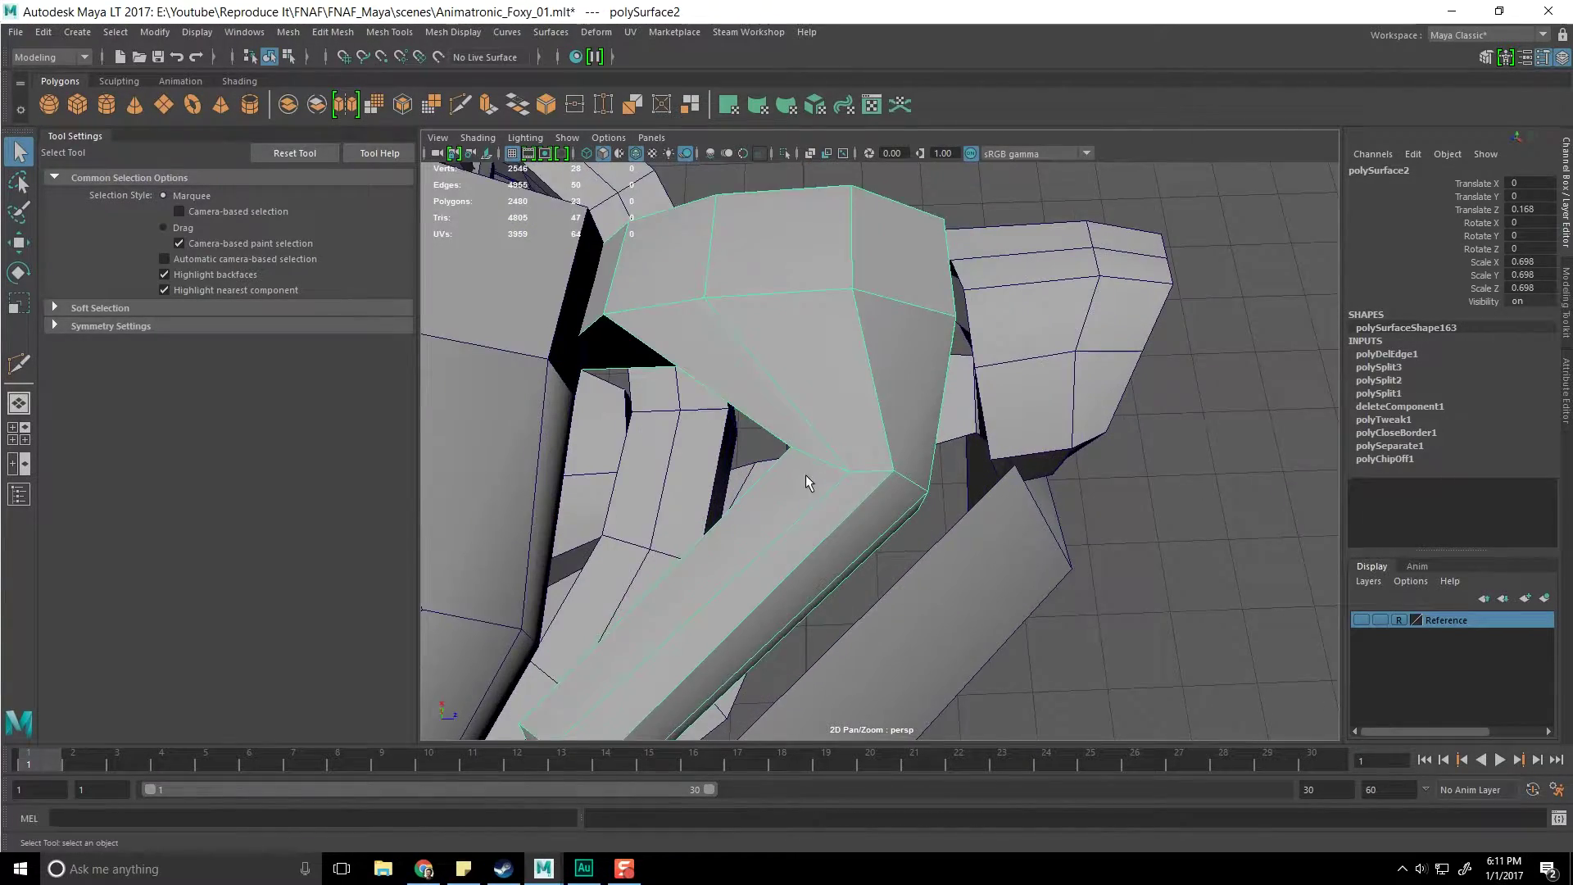
left_click_drag(805, 475, 888, 436, "alt")
right_click_drag(888, 434, 815, 436)
left_click(890, 420)
key("w")
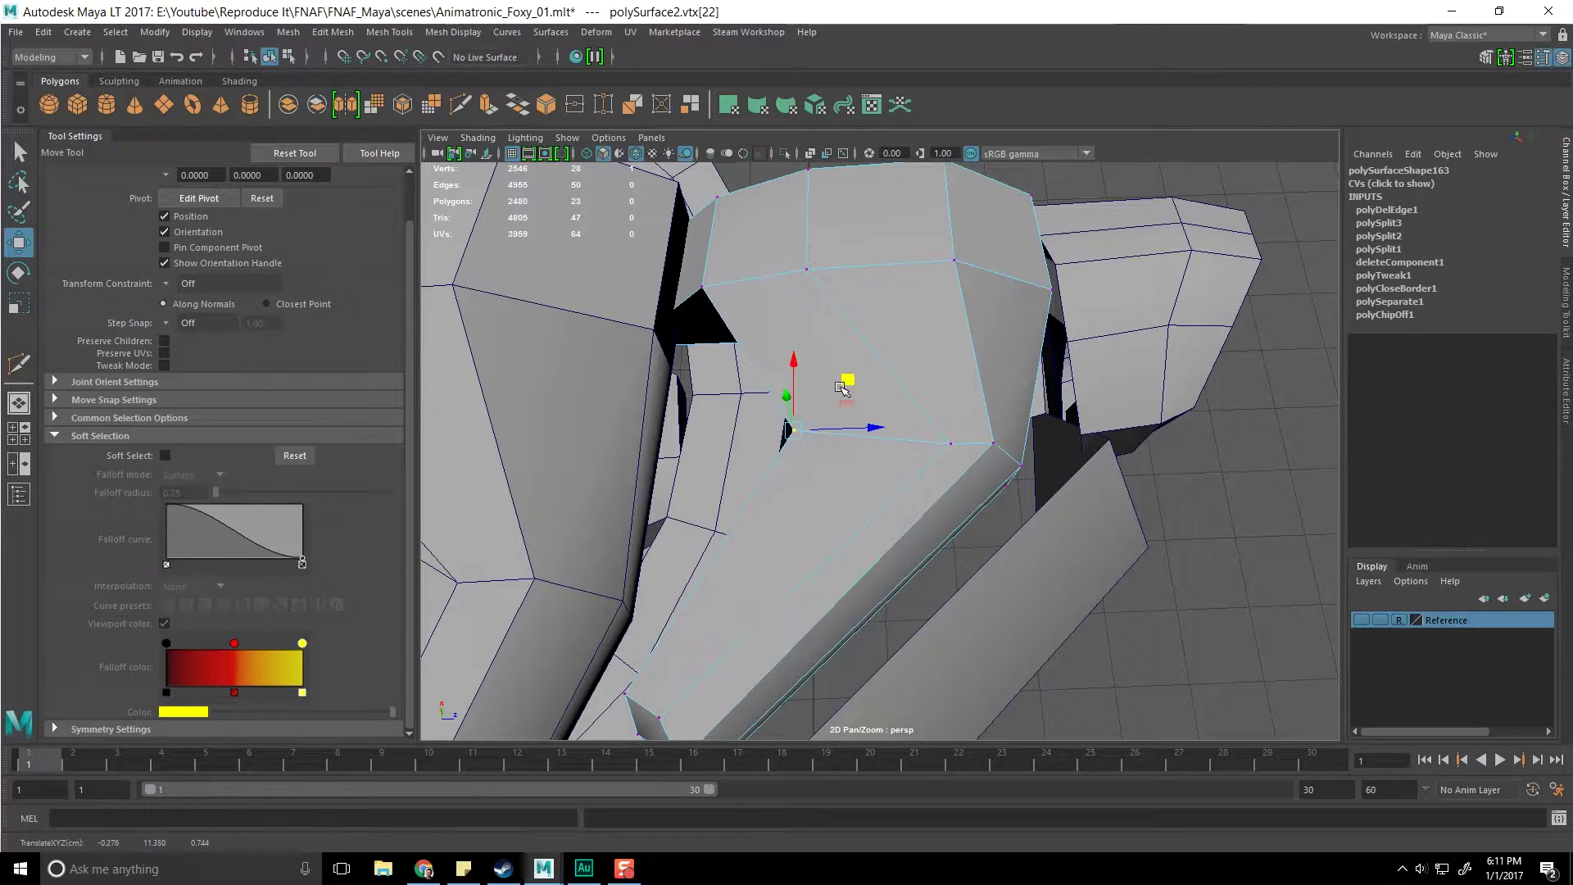
key("3")
left_click_drag(842, 385, 854, 428, "alt")
middle_click_drag(844, 432, 796, 436)
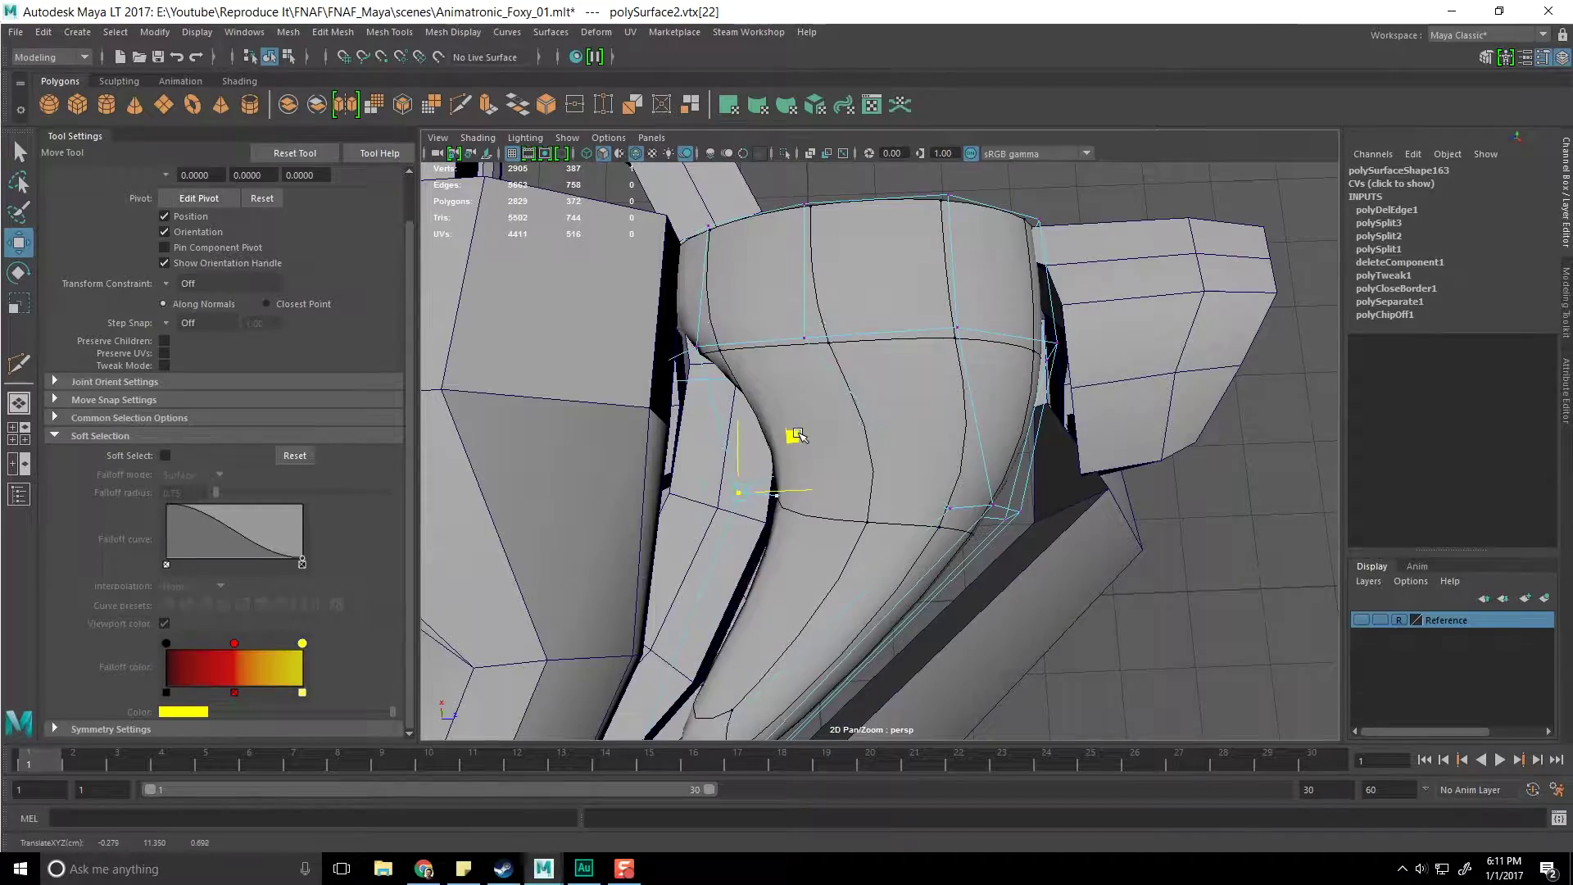
left_click_drag(771, 435, 984, 563, "alt")
right_click_drag(1057, 525, 930, 490, "alt")
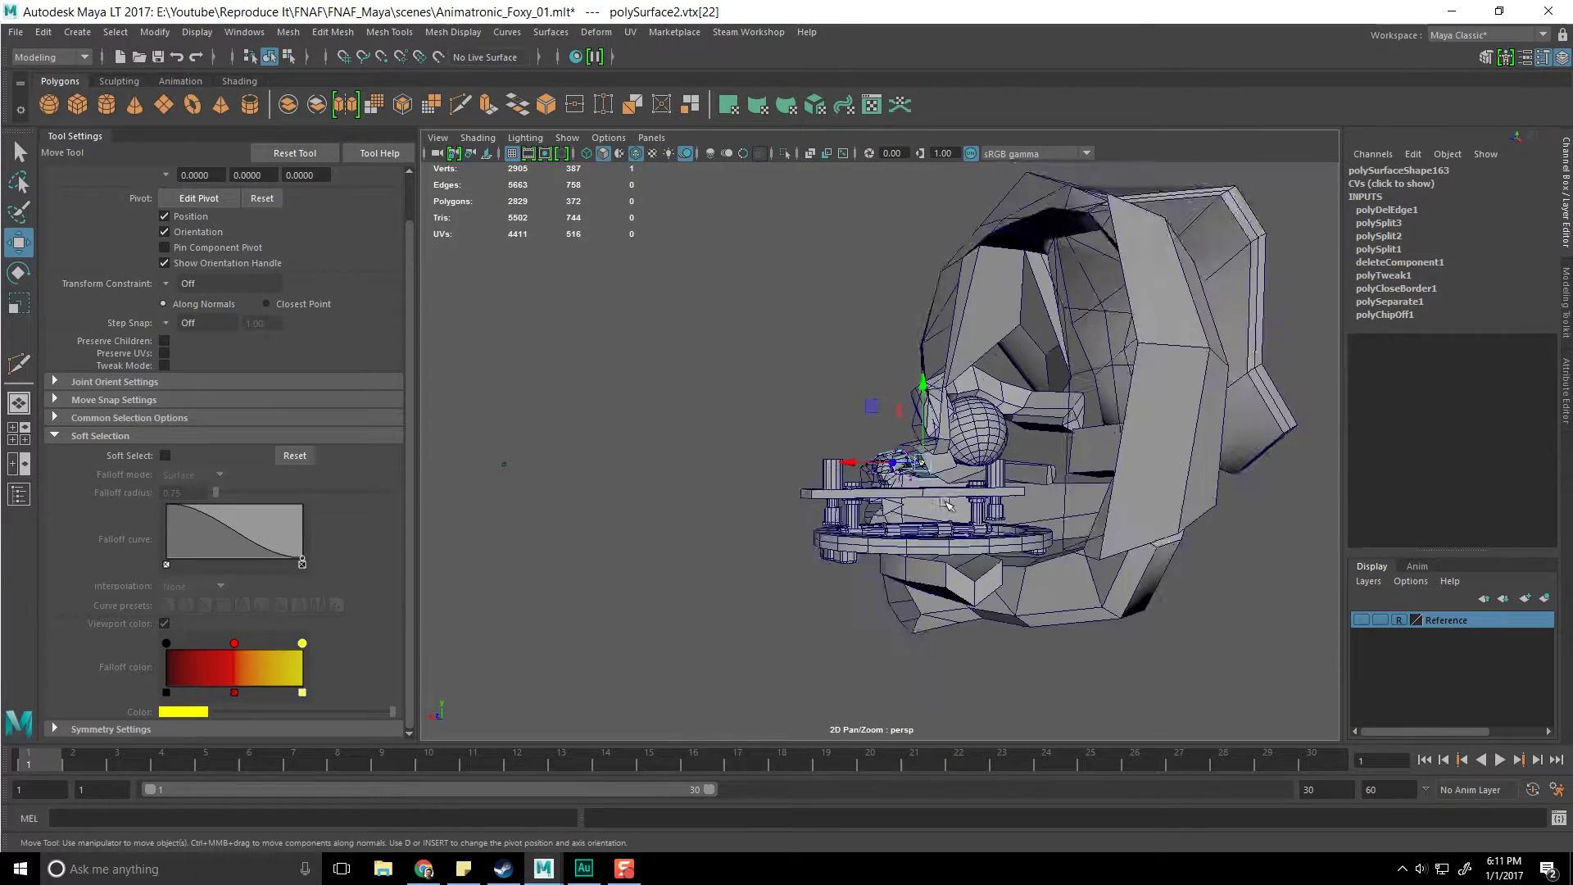
Hide the Head_Gears object, the ring beneath it and the Teeth_Upper object
middle_click_drag(930, 490, 897, 425, "alt")
key("q")
left_click_drag(900, 426, 983, 471, "alt")
right_click_drag(901, 459, 976, 498, "alt")
left_click(976, 498)
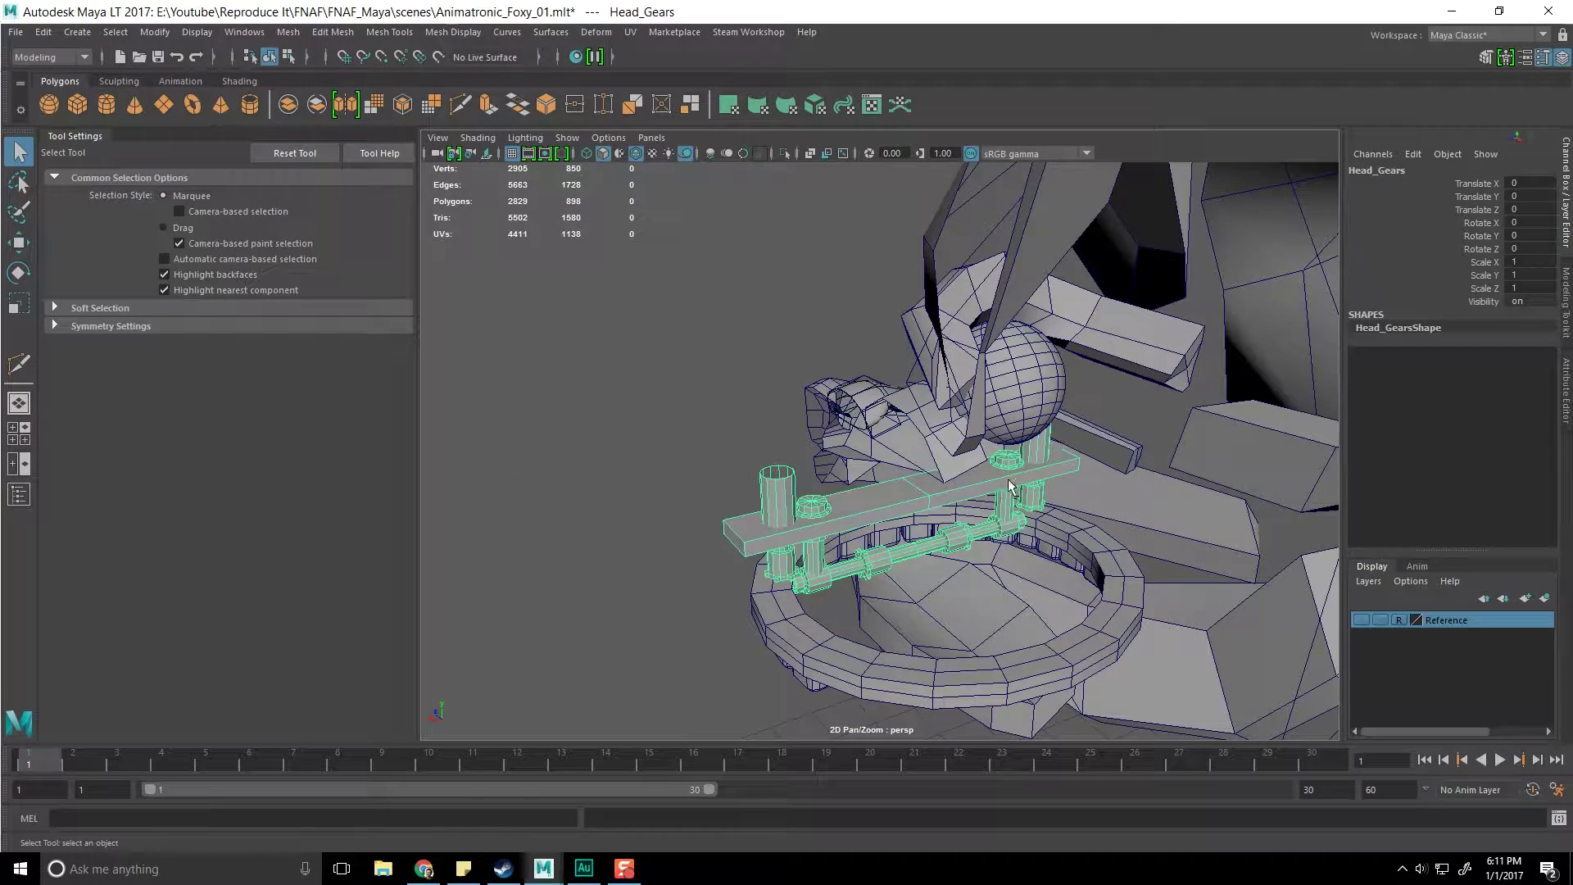
left_click(1067, 541, "shift")
key("ctrl+h")
left_click(1064, 546)
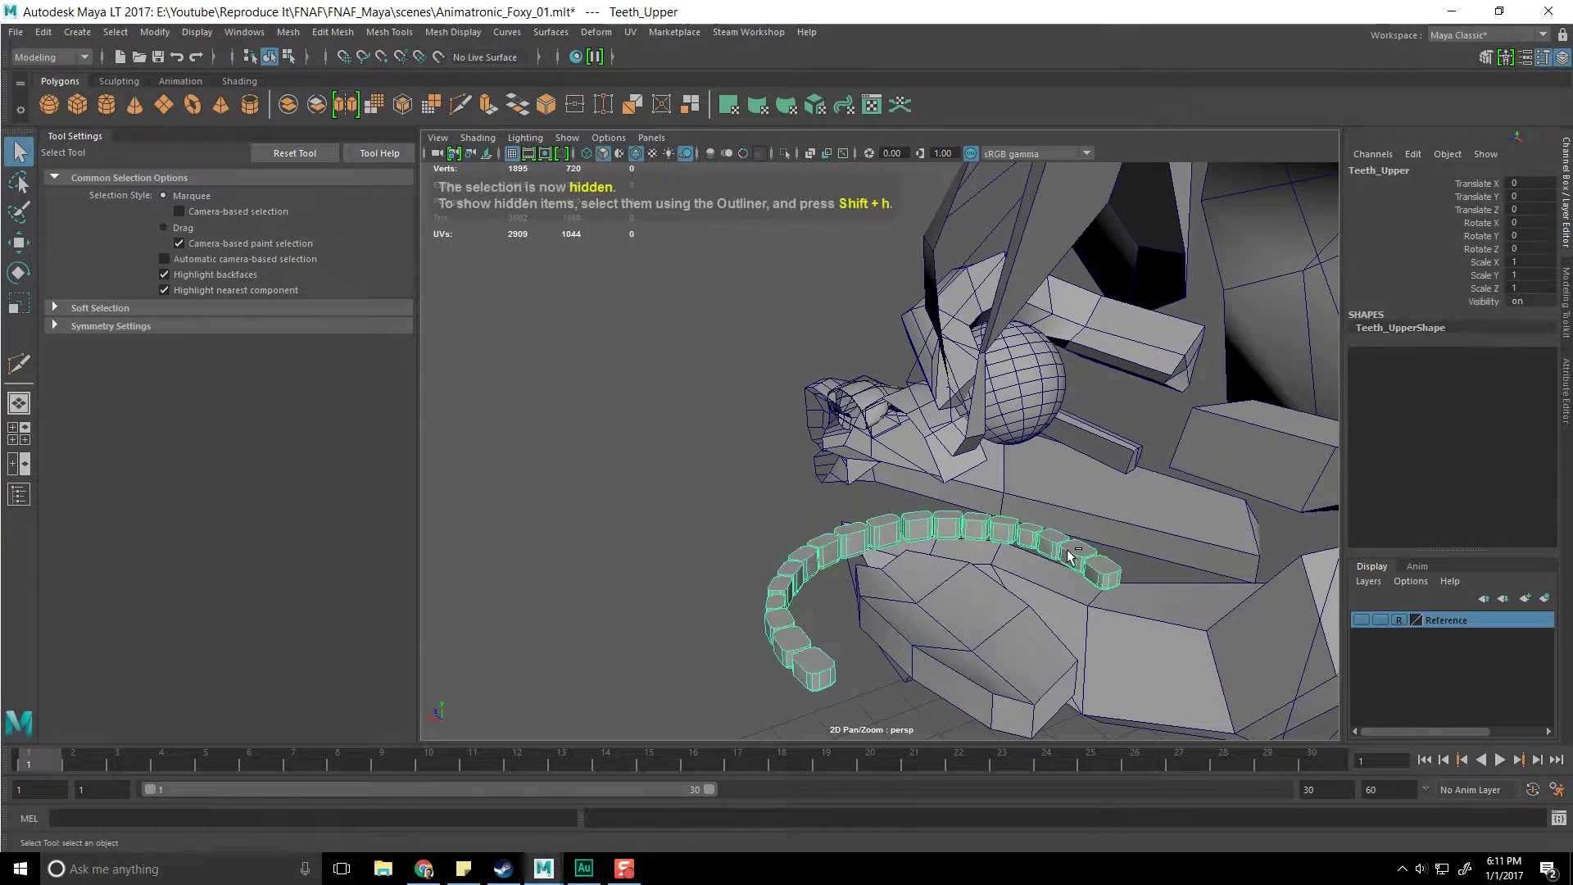
key("ctrl+h")
Turn on smooth mesh preview for all the visible head parts, including the nose
scroll(1017, 531, "up", 5)
left_click_drag(1017, 531, 1103, 620, "alt")
left_click_drag(904, 512, 943, 516, "alt")
left_click(1020, 566)
left_click_drag(1021, 565, 724, 489, "alt")
scroll(805, 449, "up", 5)
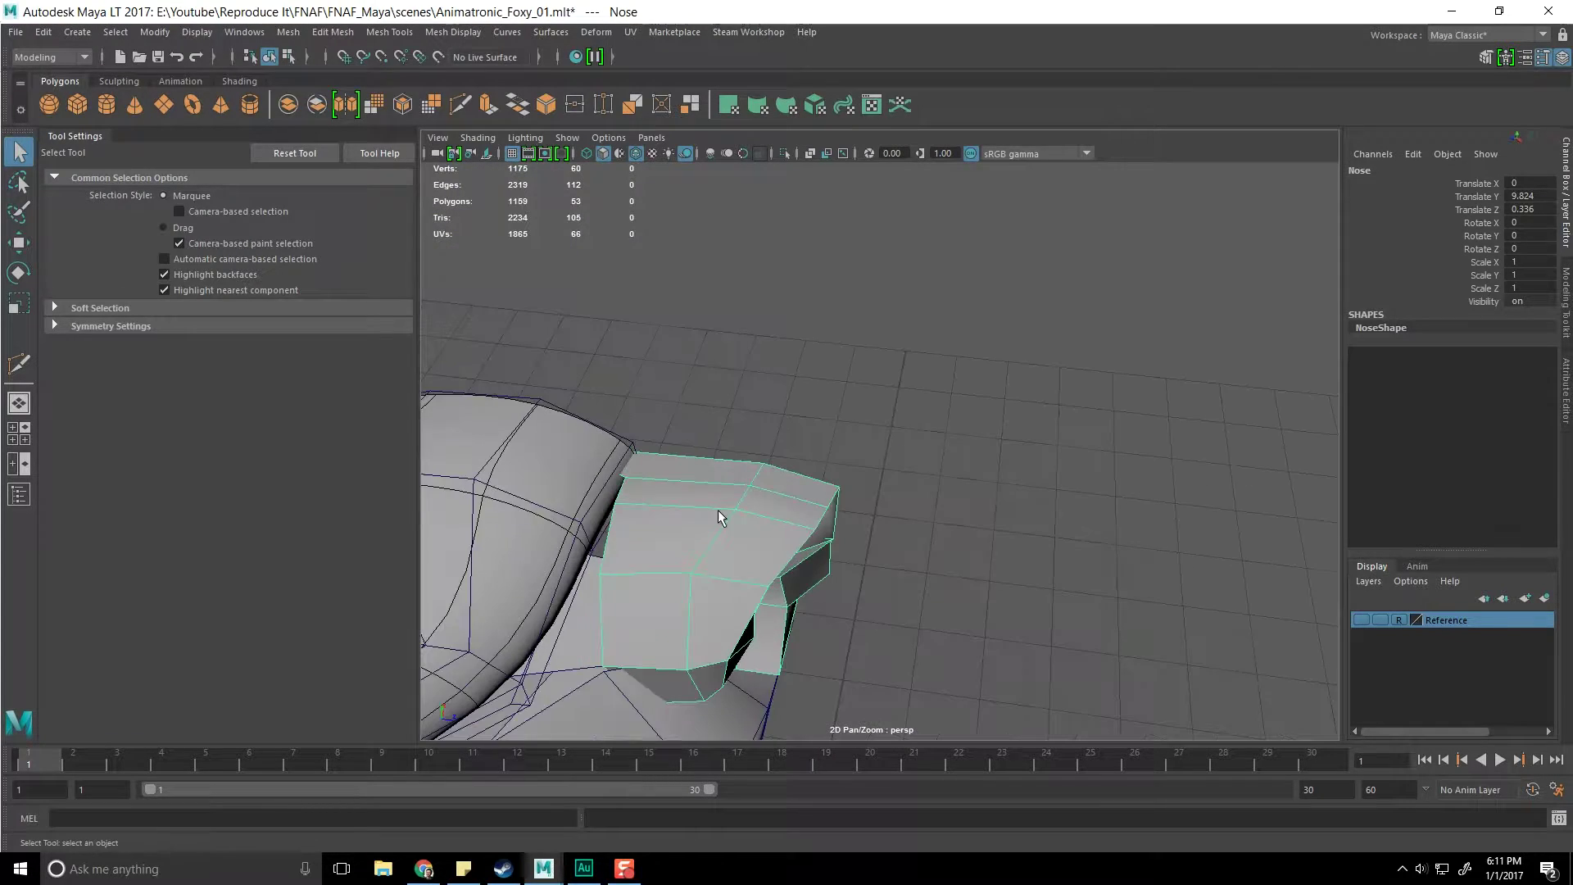
scroll(724, 520, "down", 10)
left_click_drag(562, 316, 957, 548)
key("3")
left_click(959, 546)
Select the Jaw_Lower object and switch it back to its unsmoothed display
scroll(961, 546, "up", 8)
middle_click_drag(835, 531, 1029, 490, "alt")
left_click_drag(958, 529, 904, 442, "alt")
left_click(905, 400)
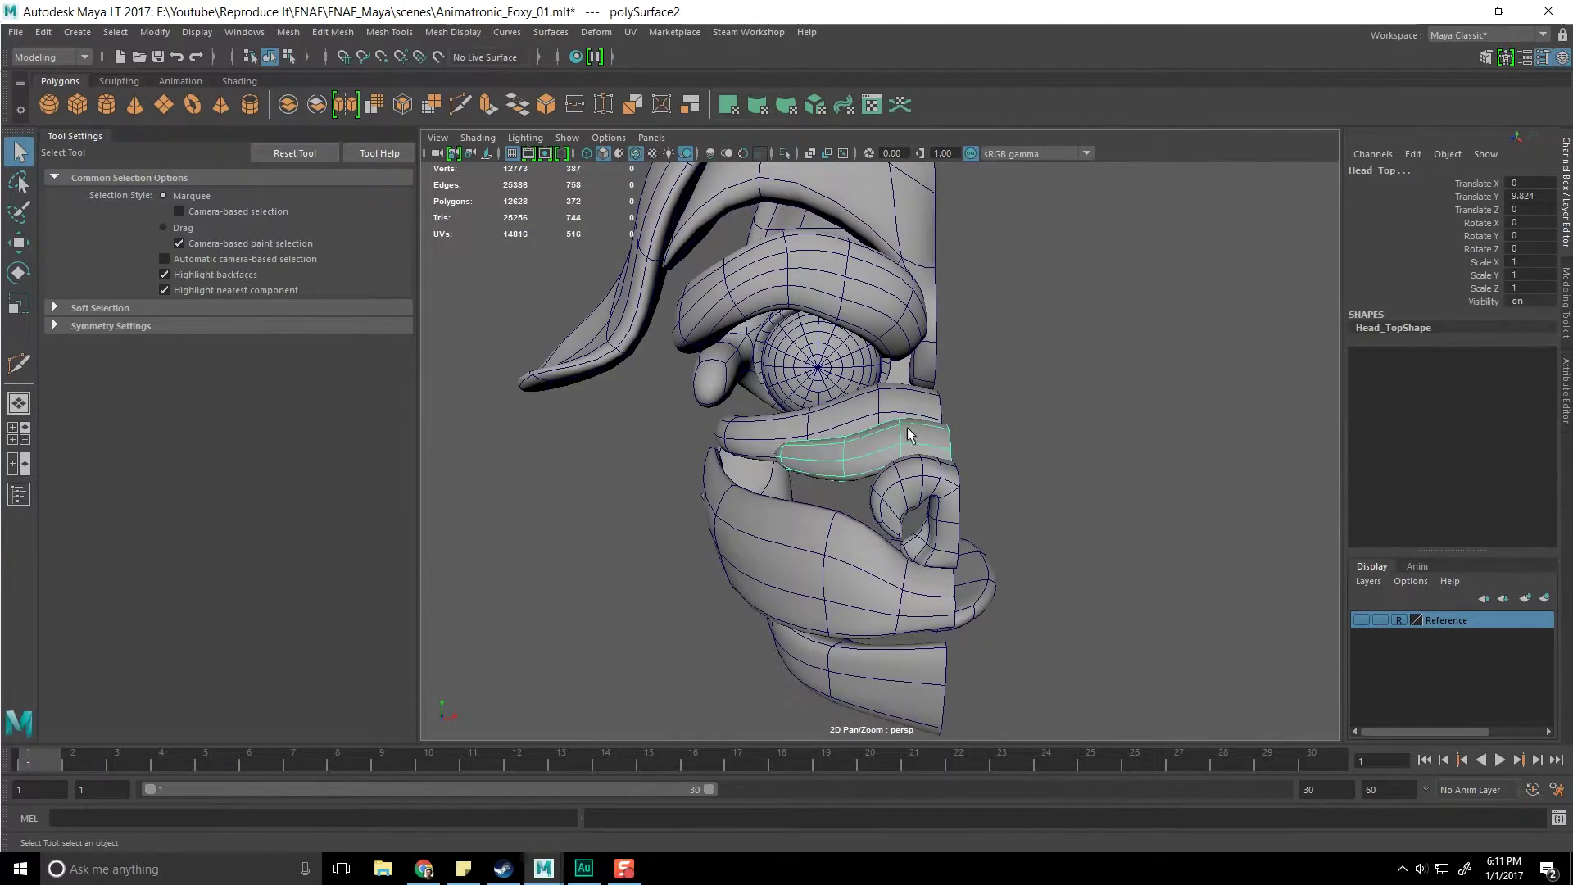
left_click_drag(843, 432, 927, 451, "alt")
left_click_drag(810, 523, 793, 481, "alt")
left_click(702, 480)
left_click(650, 472)
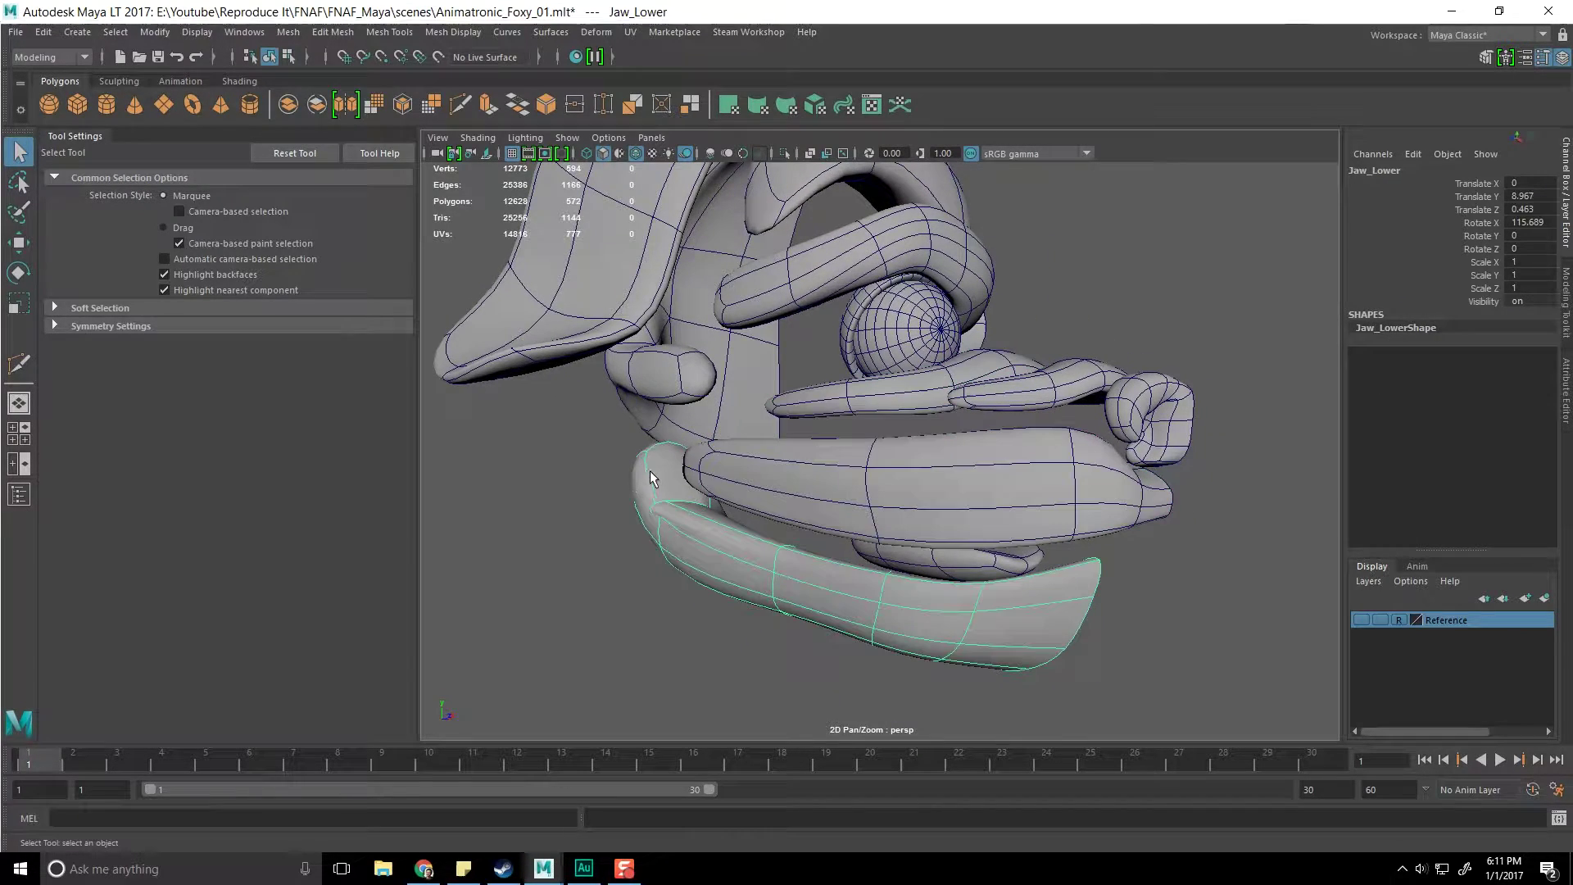
scroll(669, 534, "up", 3)
left_click_drag(723, 538, 893, 471, "alt")
key("2")
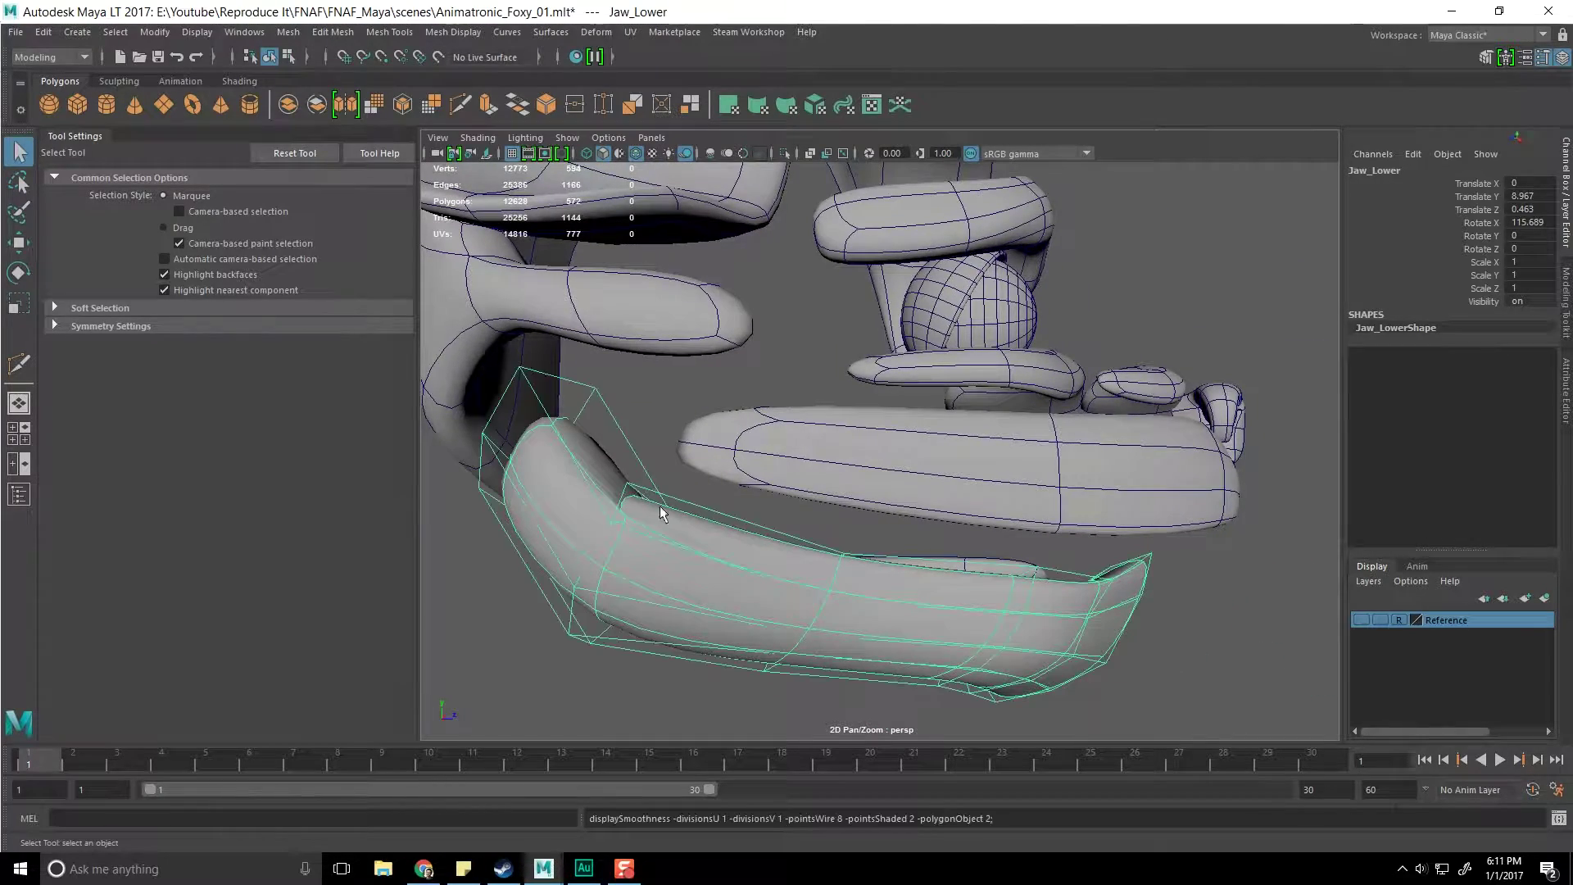
middle_click_drag(618, 531, 829, 464, "alt")
key("1")
Extrude the two faces at the rear of the lower jaw with a Translate X of about -1.752
left_click_drag(659, 504, 874, 516, "alt")
right_click_drag(836, 408, 839, 434)
left_click(836, 451)
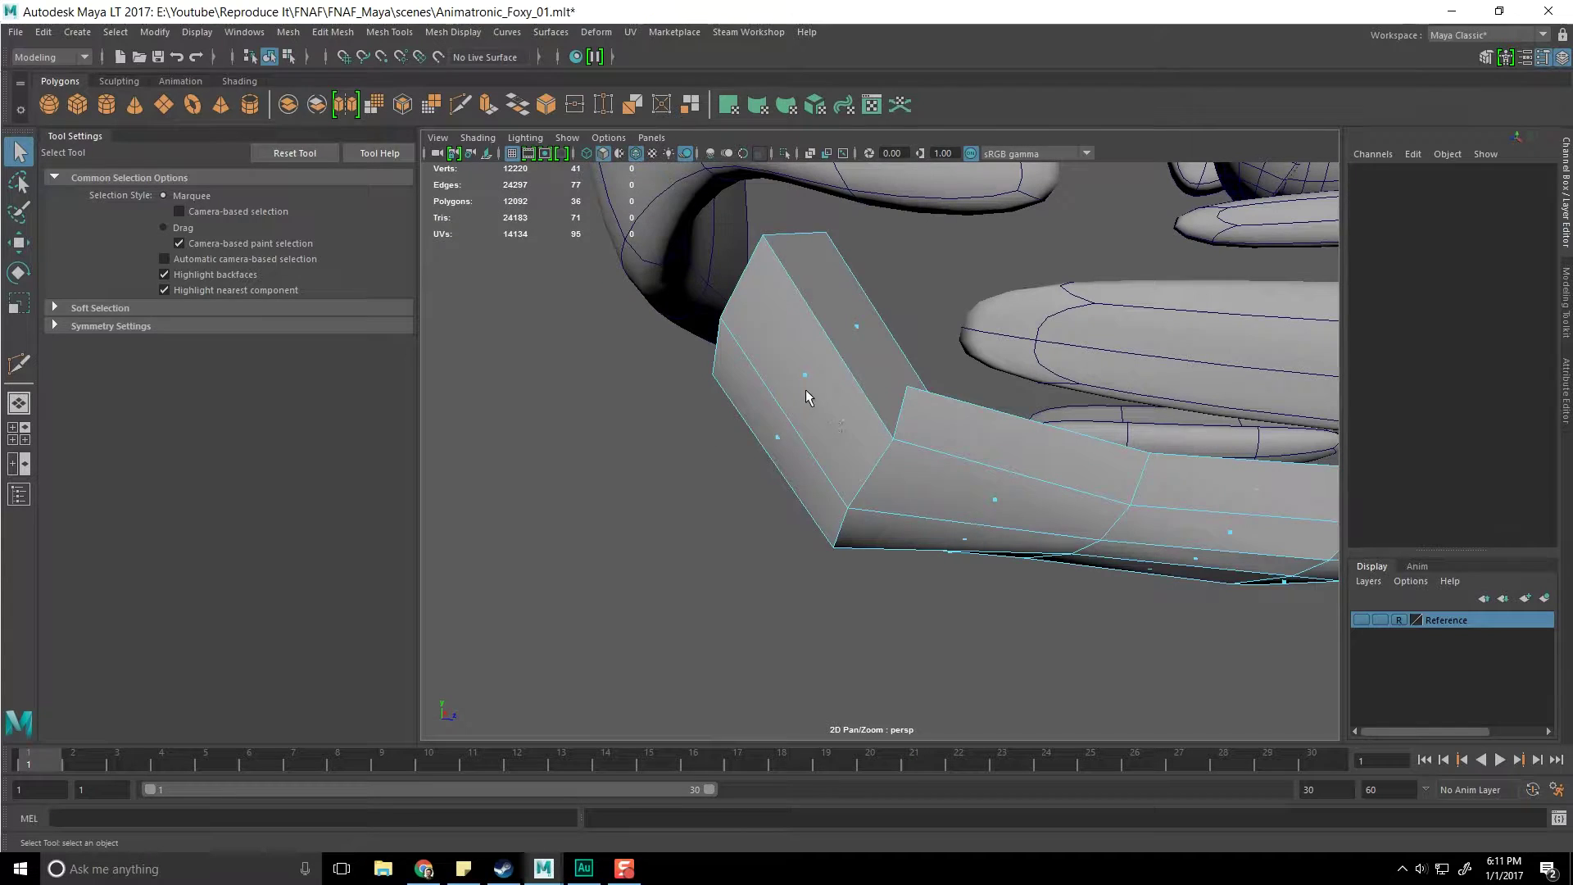
left_click(787, 439)
left_click_drag(773, 460, 1131, 453, "alt")
right_click_drag(1152, 433, 1144, 461, "shift")
left_click_drag(1192, 478, 749, 438, "alt")
left_click_drag(750, 523, 819, 526, "alt")
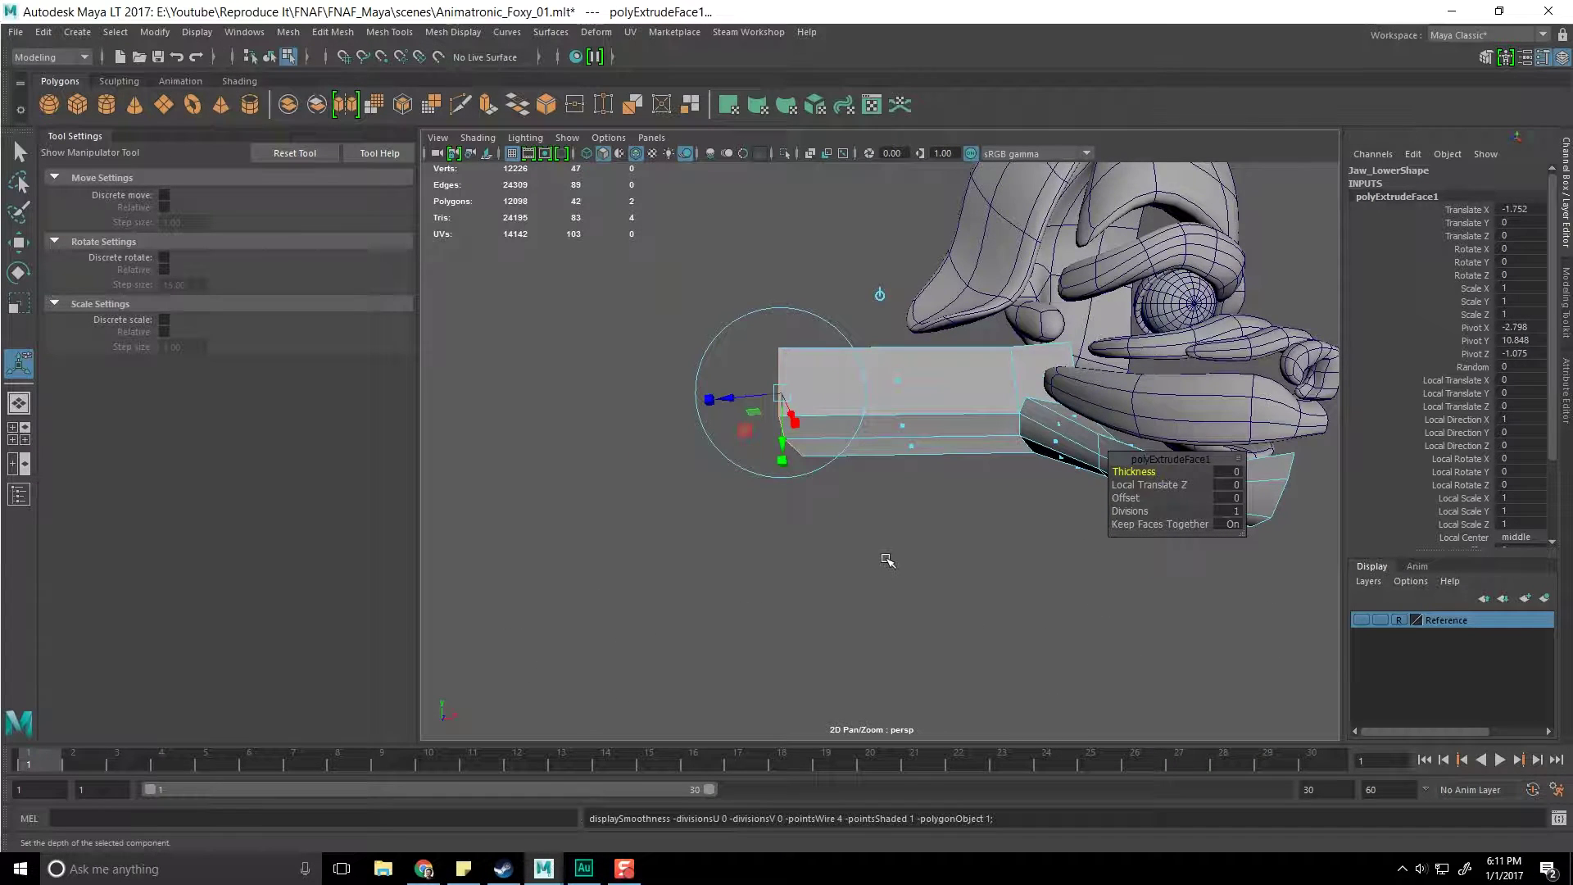
Preview the extruded lower jaw in smooth mesh display and examine how the extended rear section sits under the head
key("3")
key("q")
key("F8")
key("F8")
left_click(946, 570)
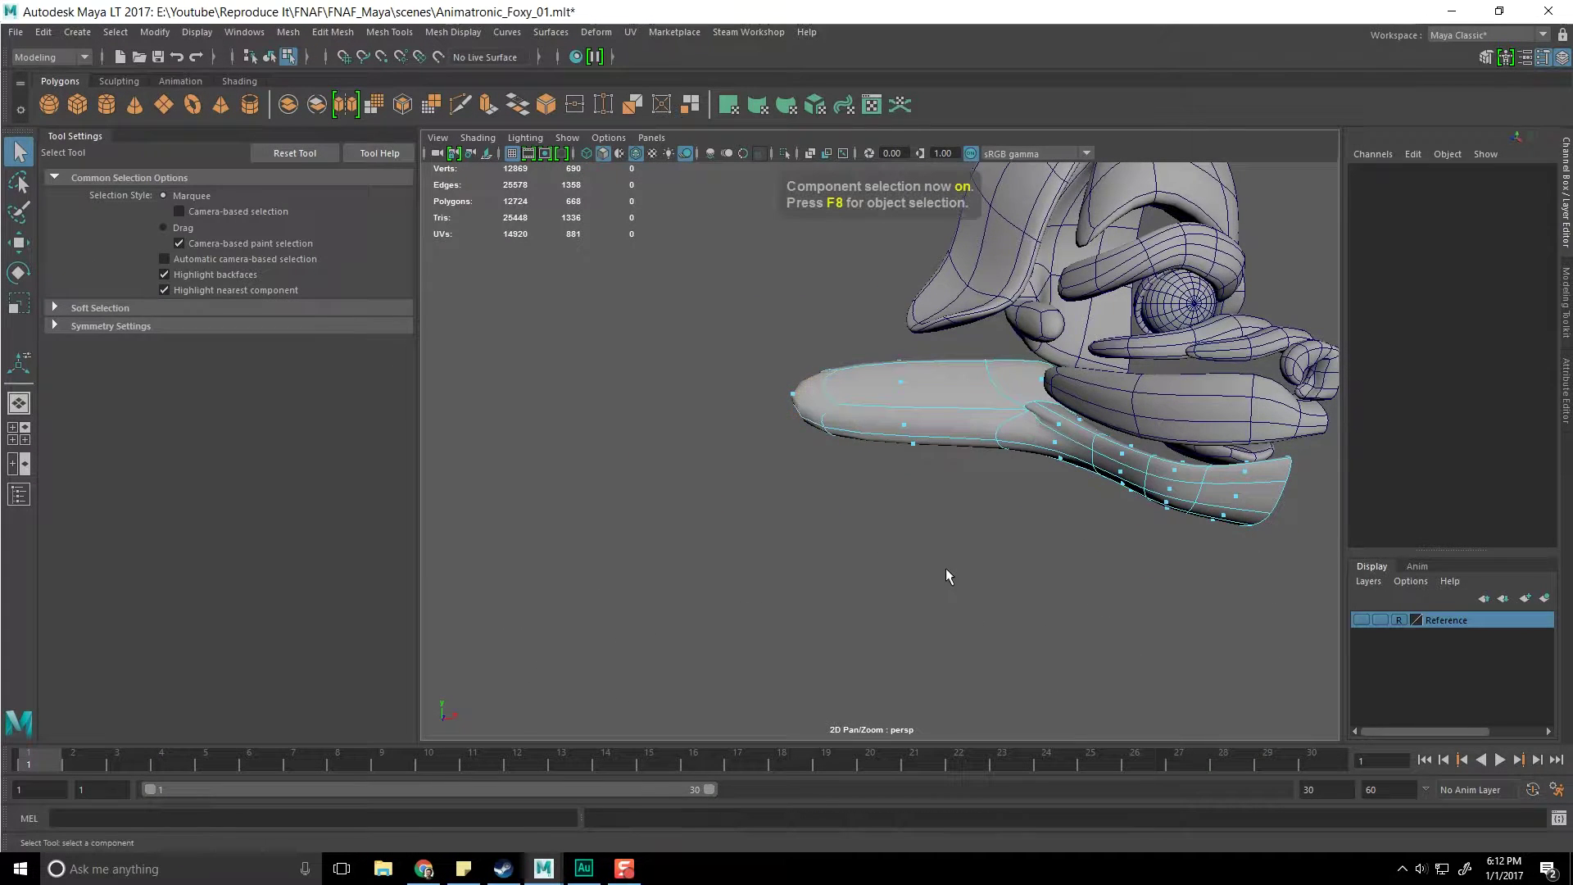
key("F8")
left_click_drag(946, 562, 845, 562, "alt")
scroll(825, 569, "up", 10)
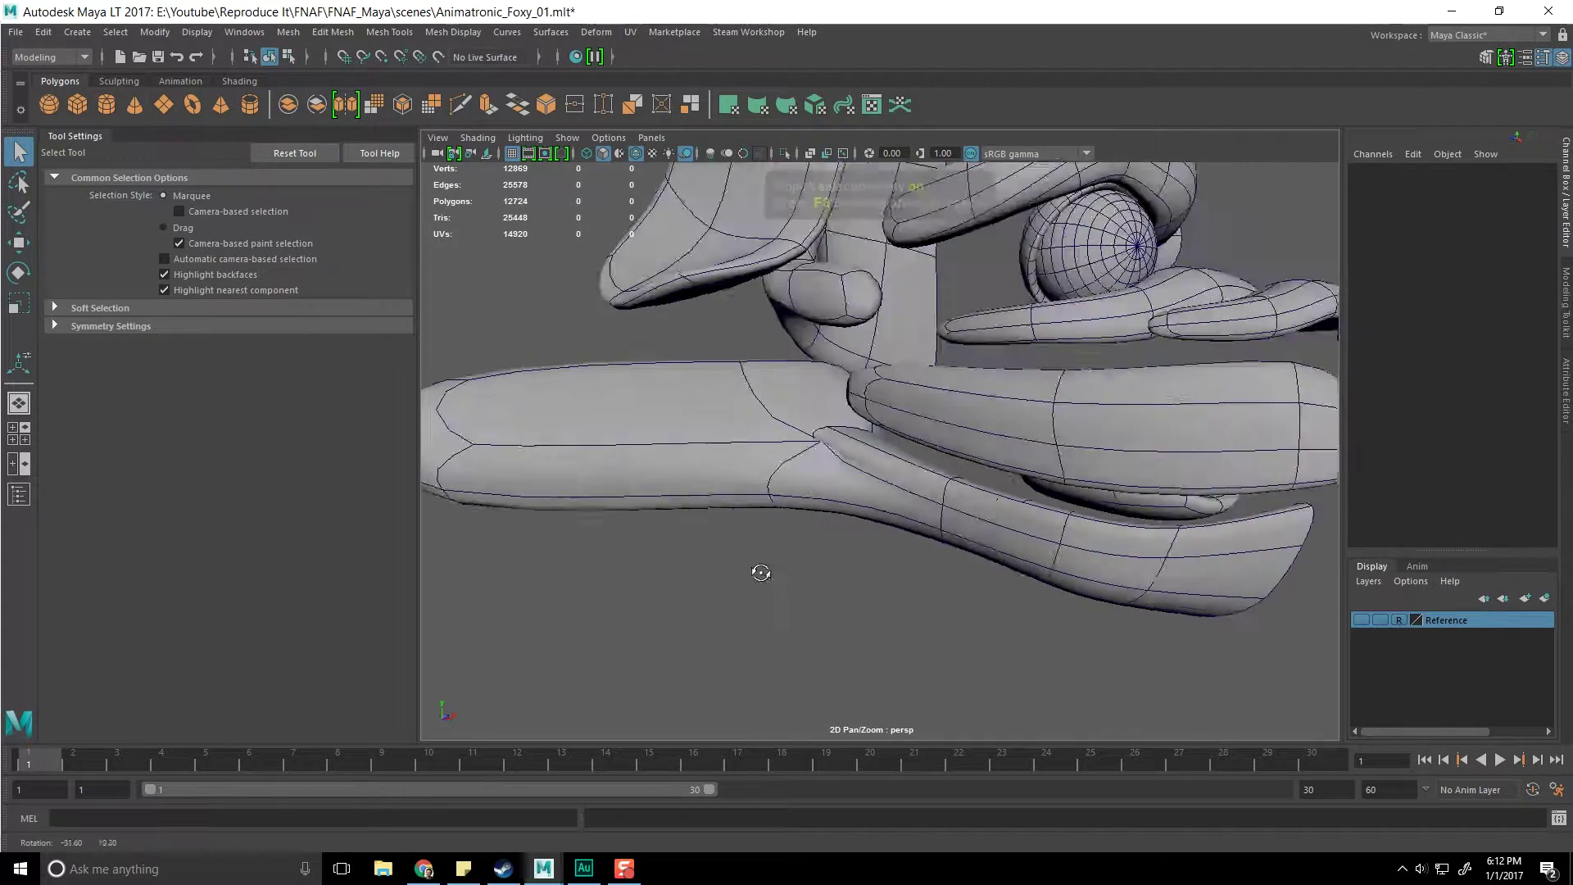
scroll(833, 557, "down", 5)
left_click_drag(833, 557, 769, 554, "alt")
Return the lower jaw to unsmoothed display and undo the offset of its rear face extrusion
left_click(755, 520)
key("F8")
key("1")
scroll(751, 573, "up", 5)
left_click_drag(751, 576, 914, 572, "alt")
key("ctrl+e")
key("ctrl+z")
key("ctrl+z")
scroll(914, 572, "up", 3)
middle_click_drag(915, 572, 941, 554, "alt")
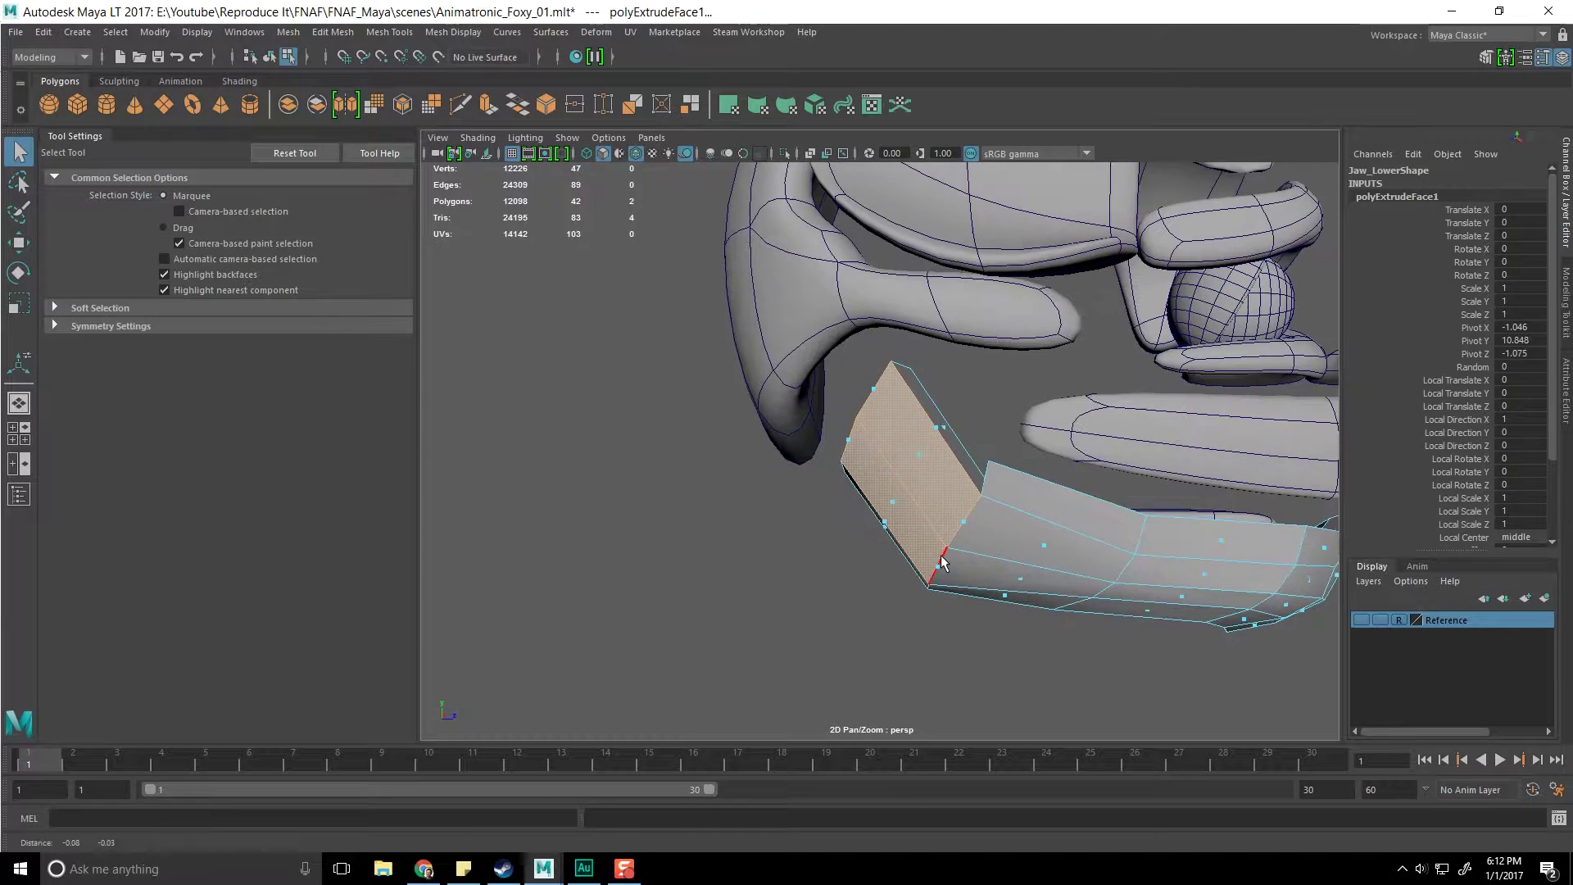
key("F8")
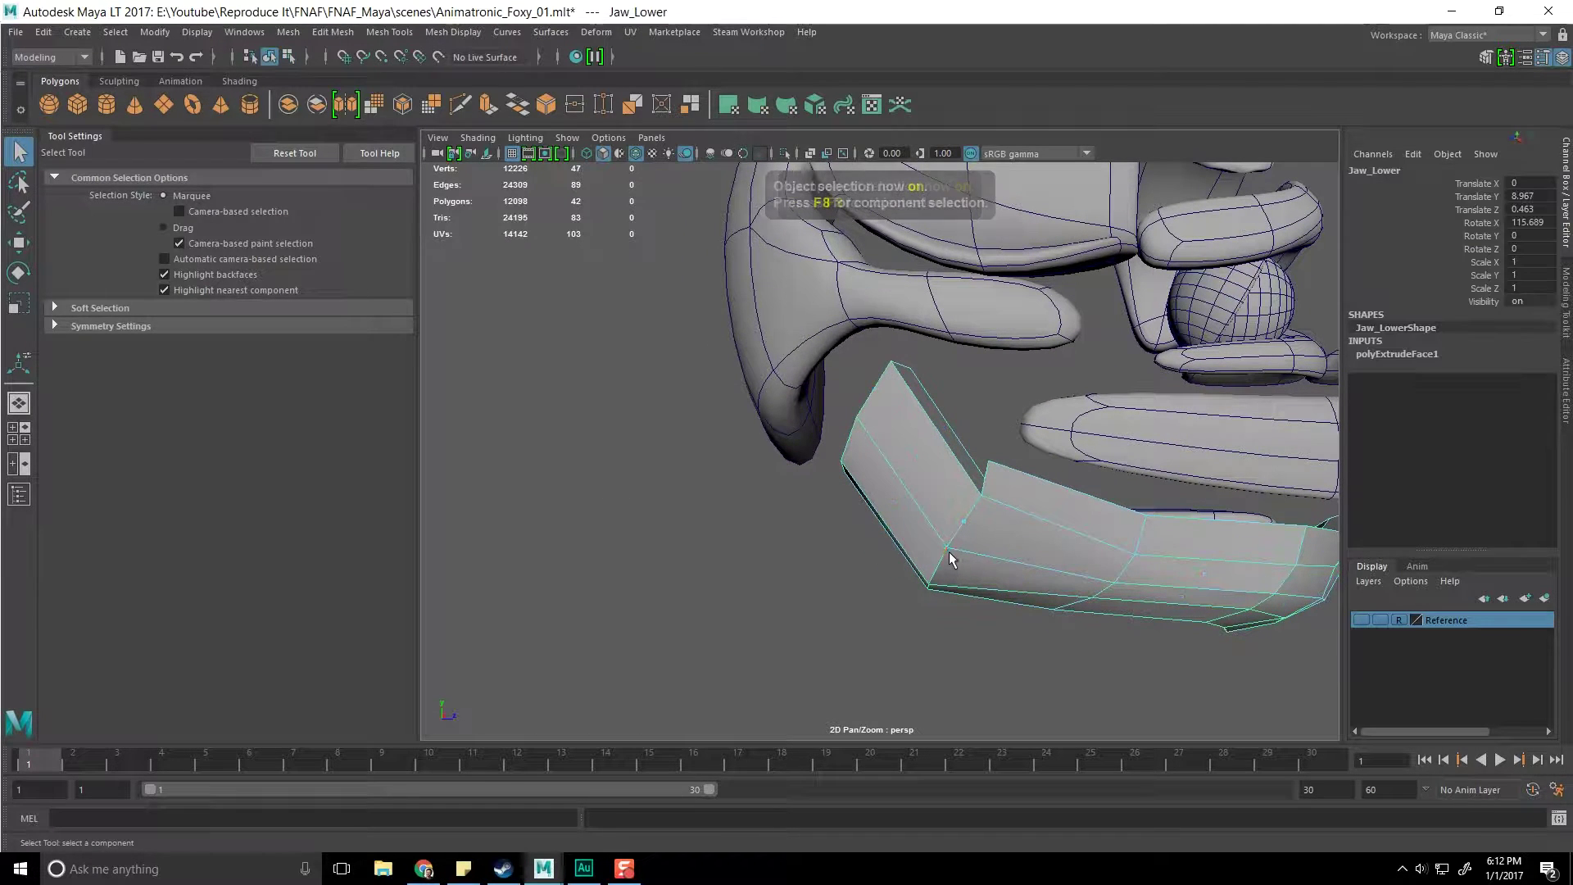
Insert an edge loop across the middle of the lower jaw's rear faces
right_click_drag(926, 463, 817, 485, "shift")
left_click_drag(896, 476, 905, 487)
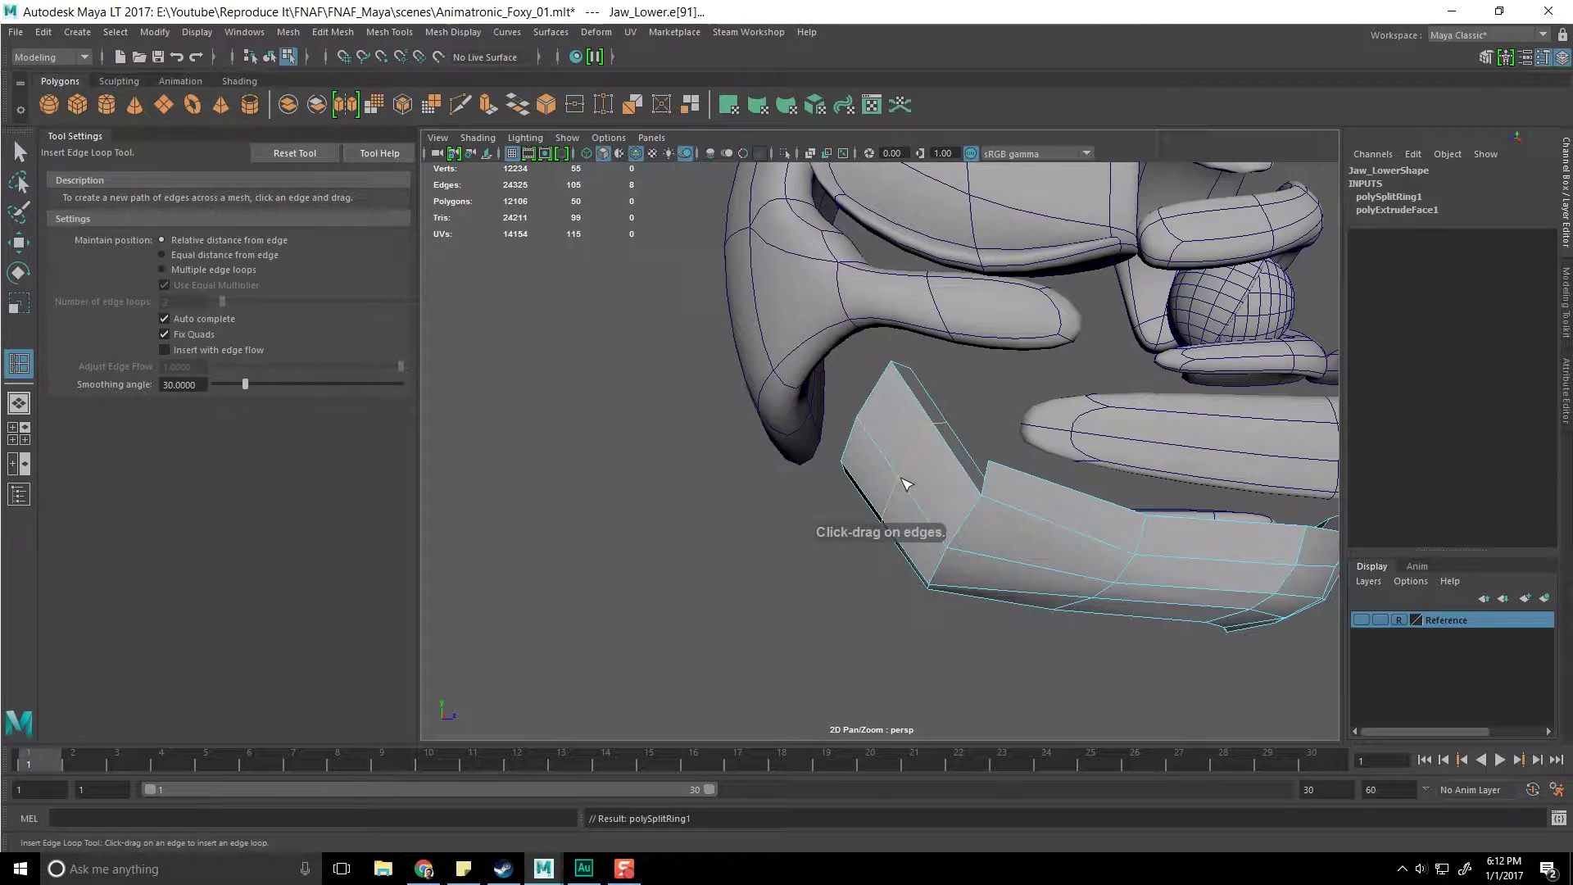
key("q")
Select and delete the surplus overlapping faces at the rear of the lower jaw
right_click_drag(901, 479, 900, 510, "alt")
middle_click_drag(901, 509, 935, 485, "alt")
right_click_drag(947, 379, 951, 401)
left_click(939, 377)
left_click(899, 460, "shift")
right_click(927, 385, "shift")
left_click_drag(732, 471, 821, 478, "alt")
right_click_drag(934, 509, 996, 520, "alt")
middle_click_drag(996, 520, 705, 509, "alt")
right_click_drag(705, 509, 718, 502, "alt")
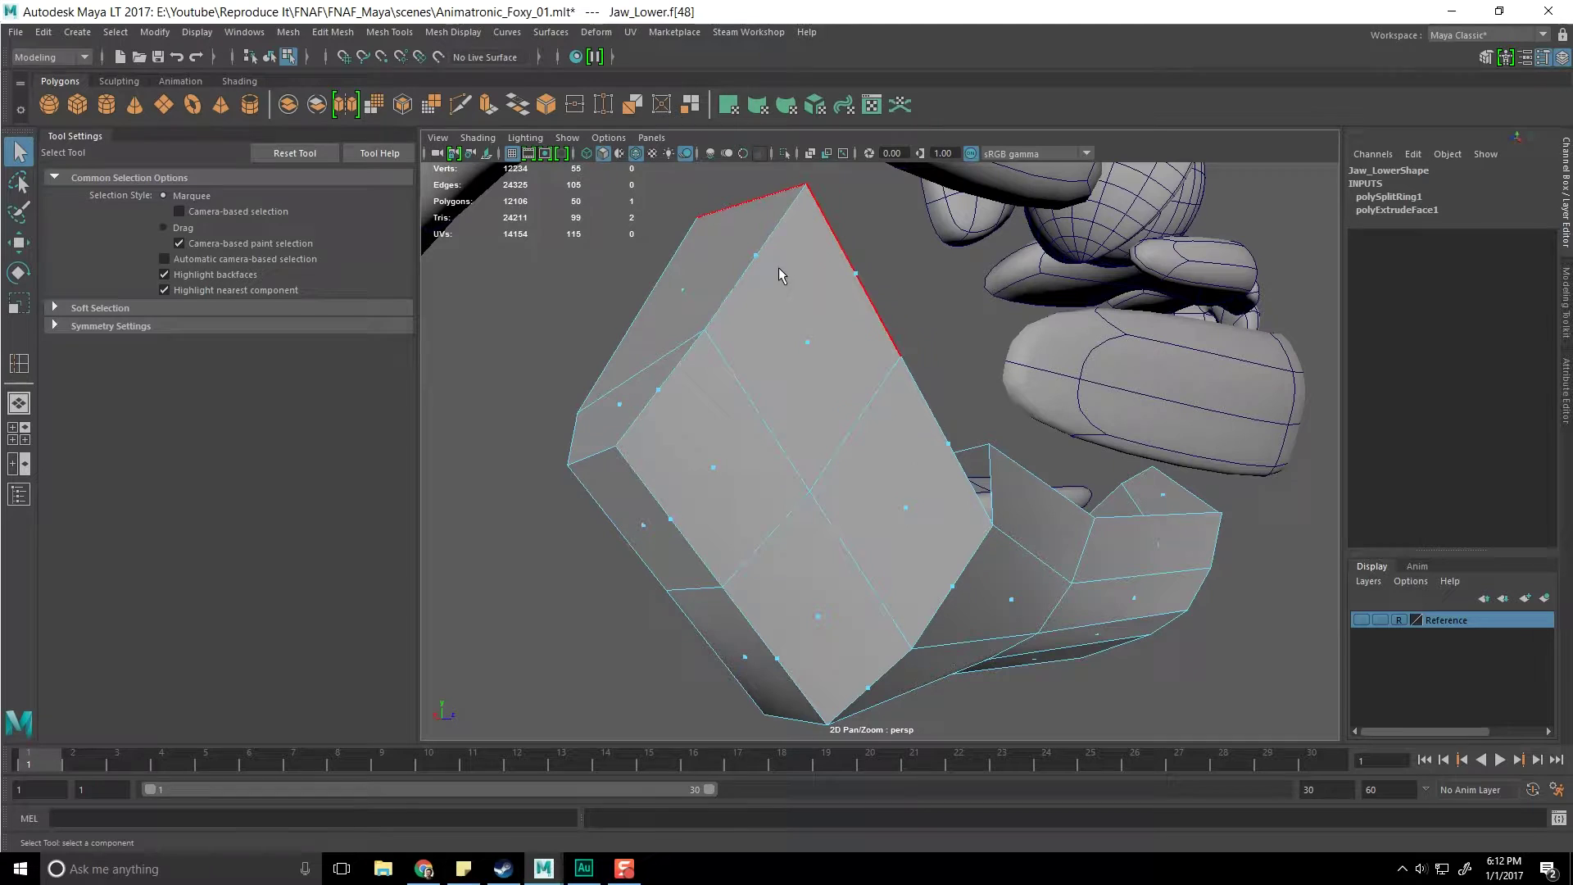
left_click(759, 254, "shift")
left_click_drag(943, 583, 824, 503, "alt")
left_click(900, 489, "shift")
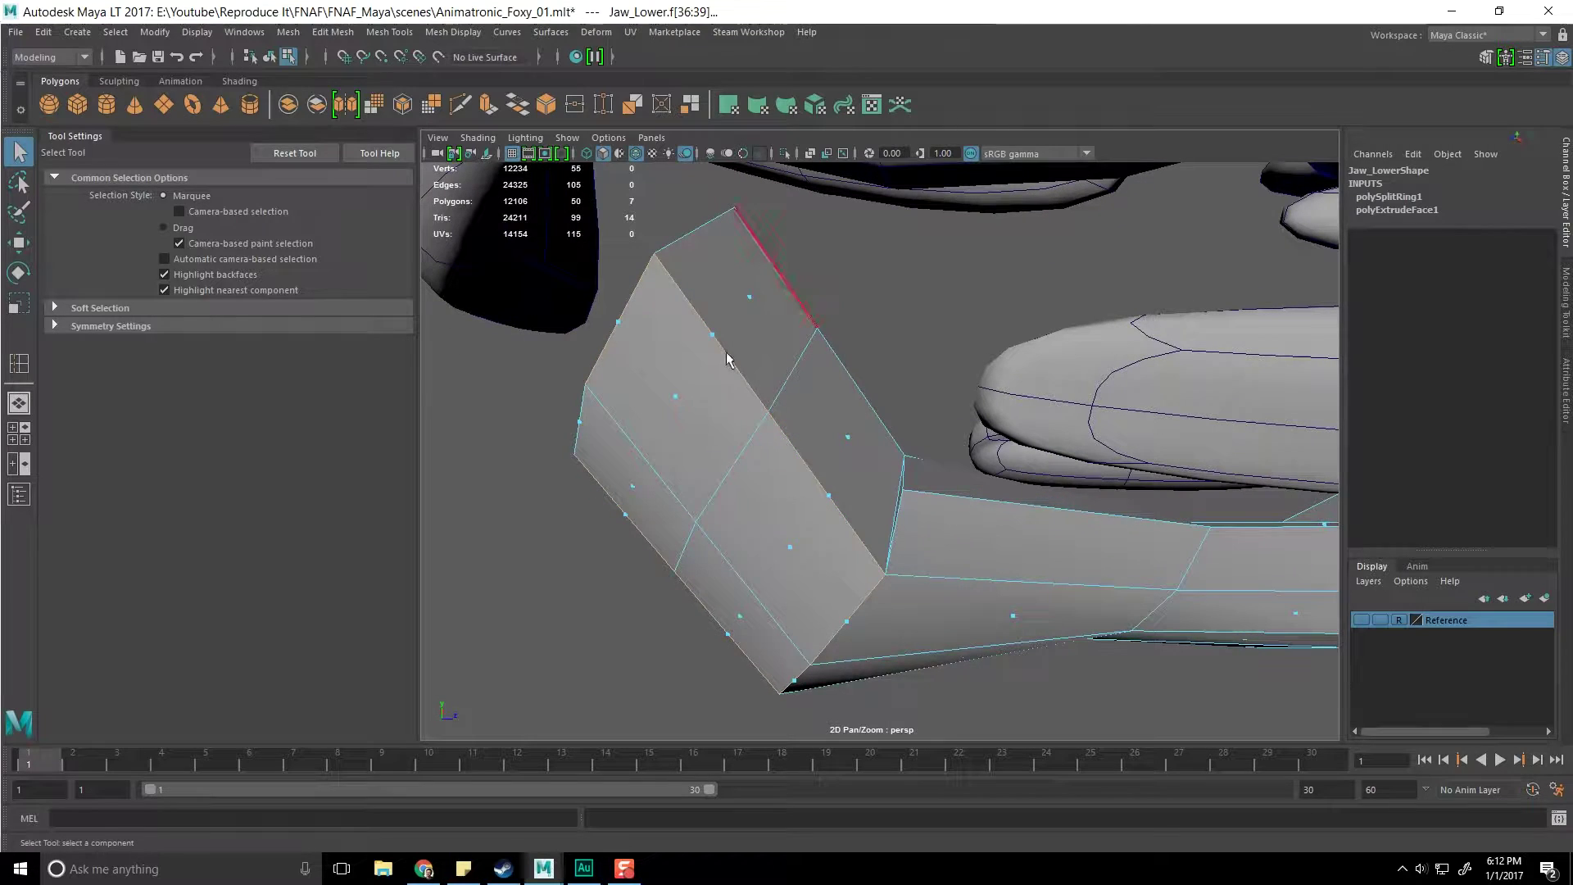
right_click_drag(736, 392, 676, 384)
right_click_drag(602, 435, 601, 471)
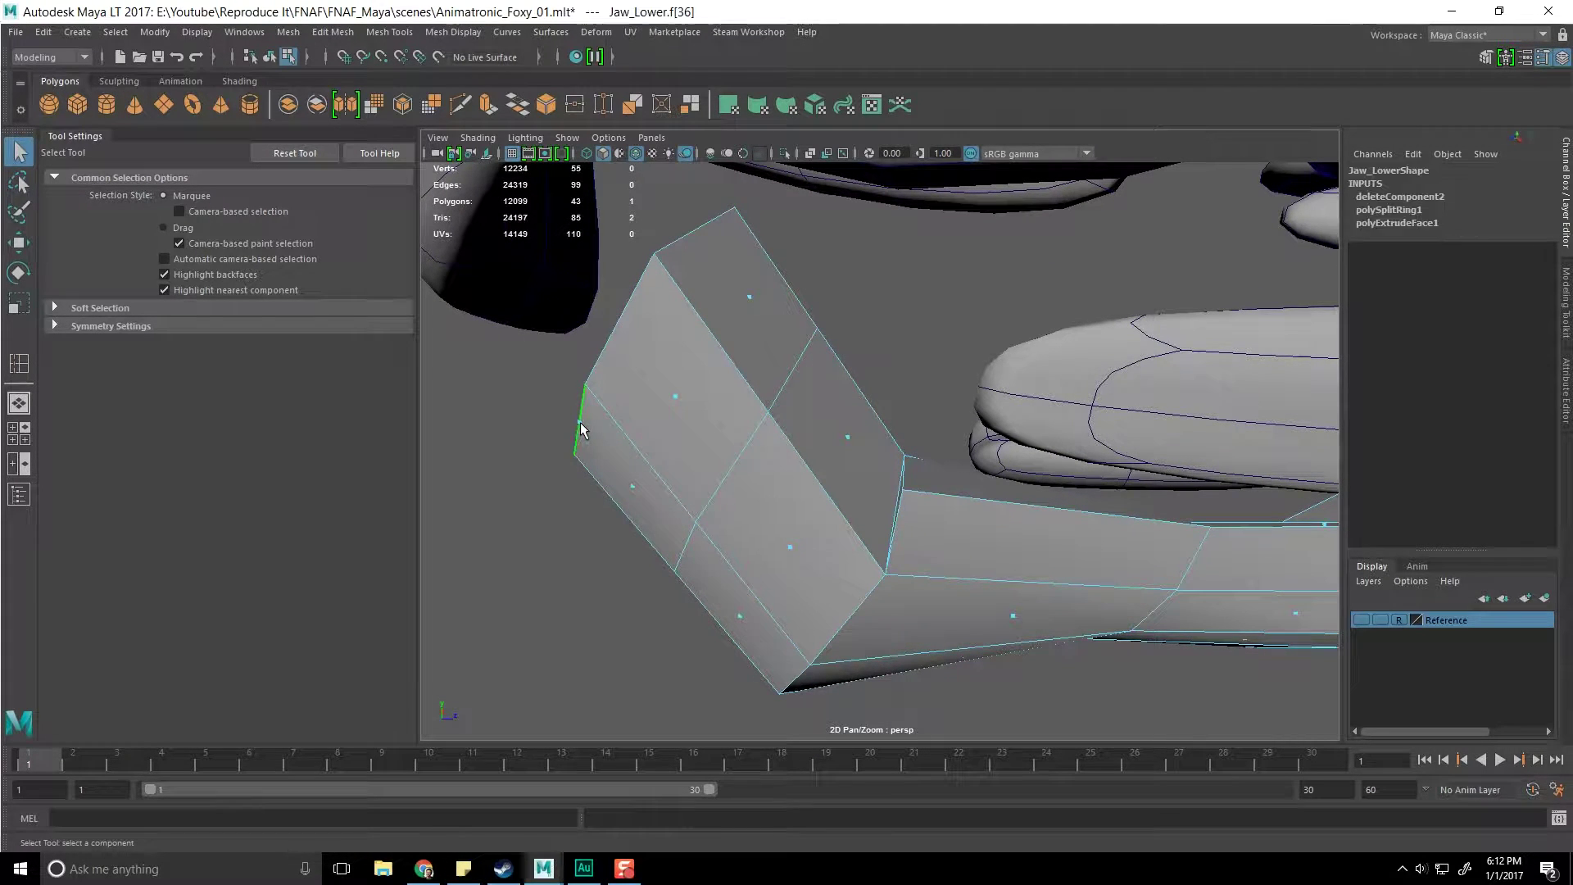
key("Delete")
left_click_drag(631, 517, 742, 532, "alt")
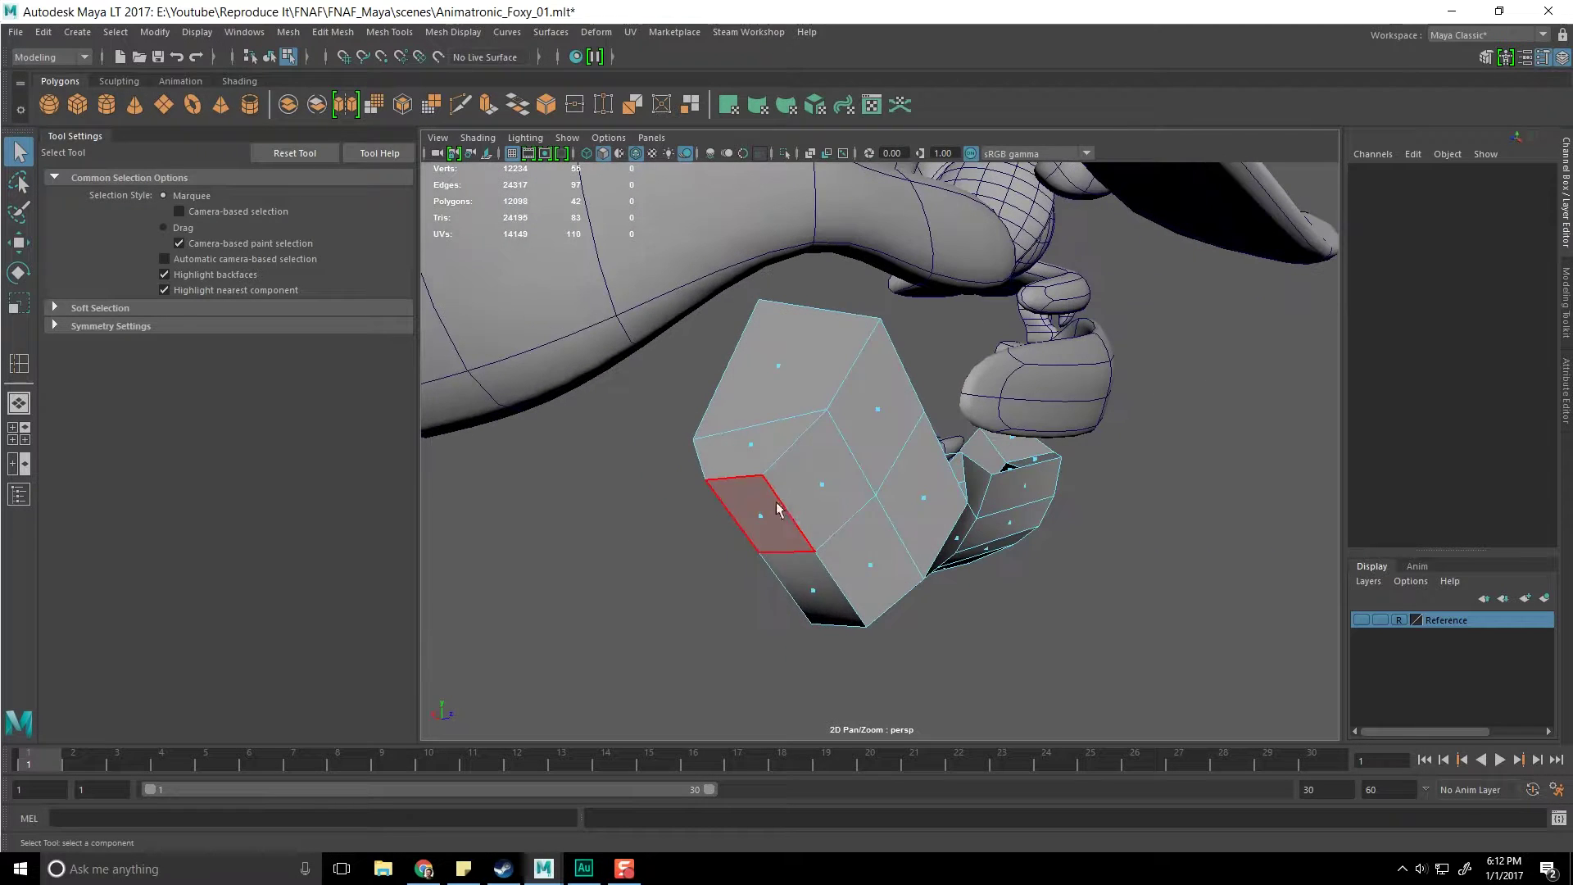
Merge all the lower jaw's vertices with a distance threshold of 0.01 and leave component selection
right_click_drag(800, 416, 734, 480)
right_click_drag(725, 420, 721, 418)
left_click_drag(721, 418, 670, 424, "alt")
left_click_drag(1095, 772, 1094, 772)
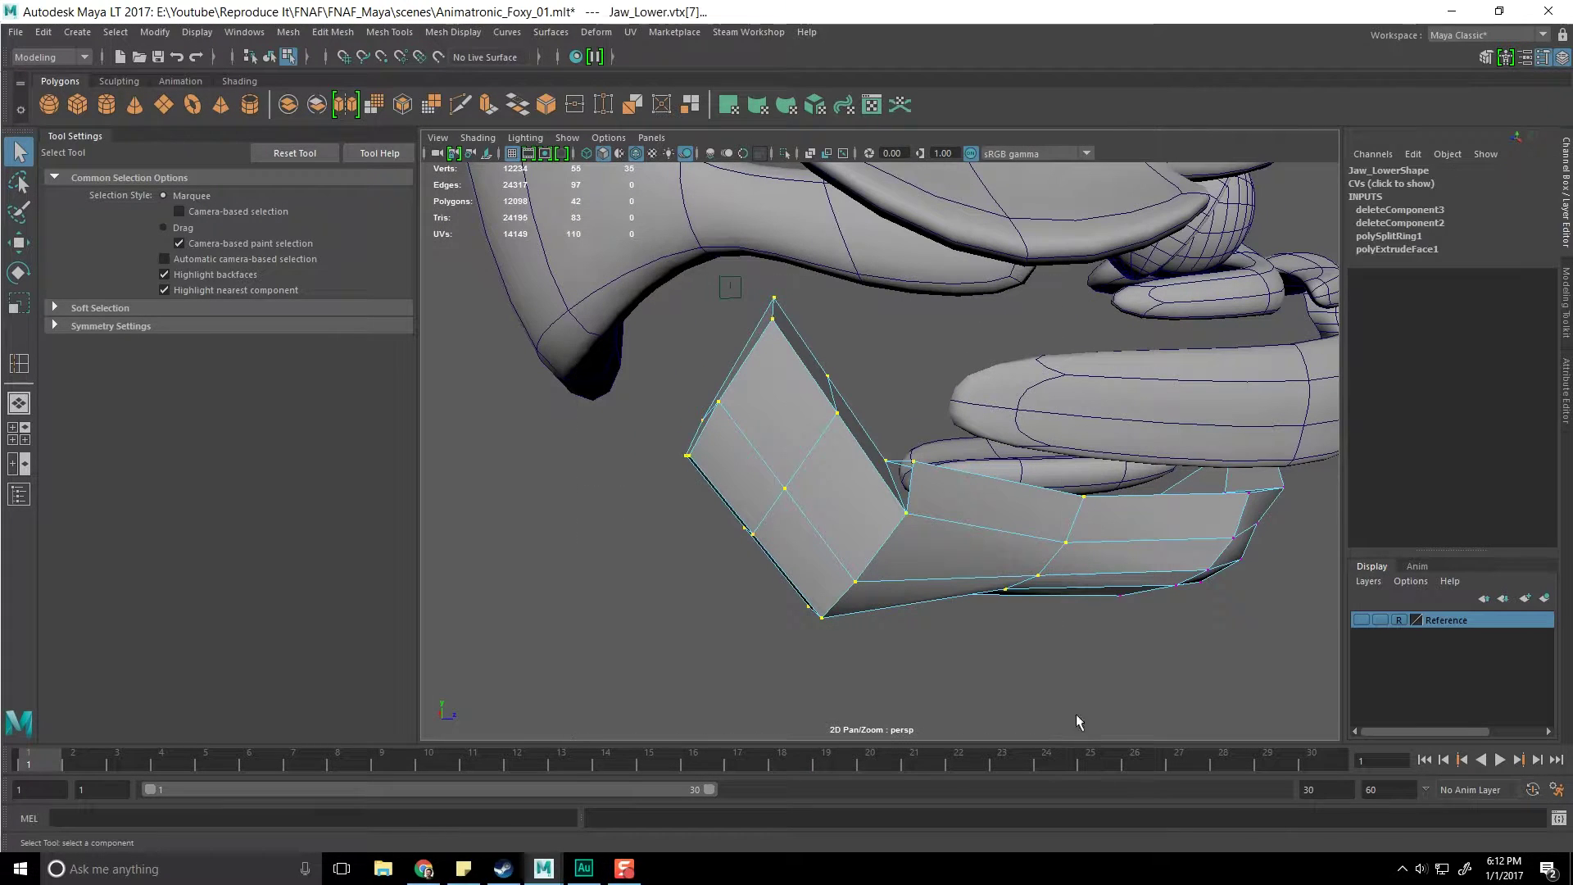
right_click_drag(823, 483, 934, 405, "shift")
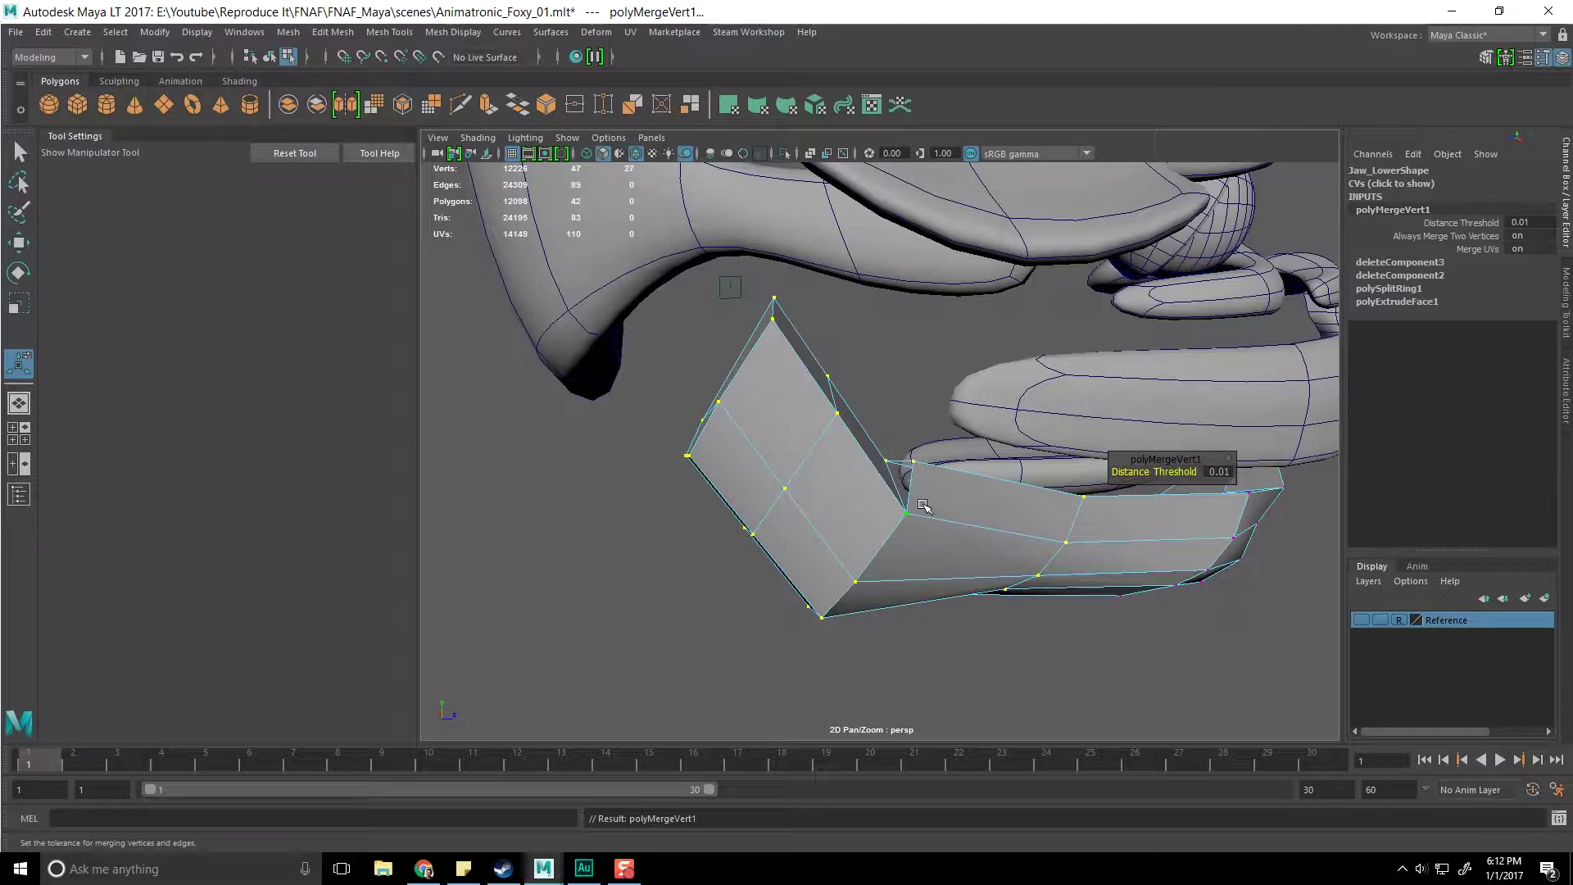
key("q")
key("F8")
left_click(889, 425)
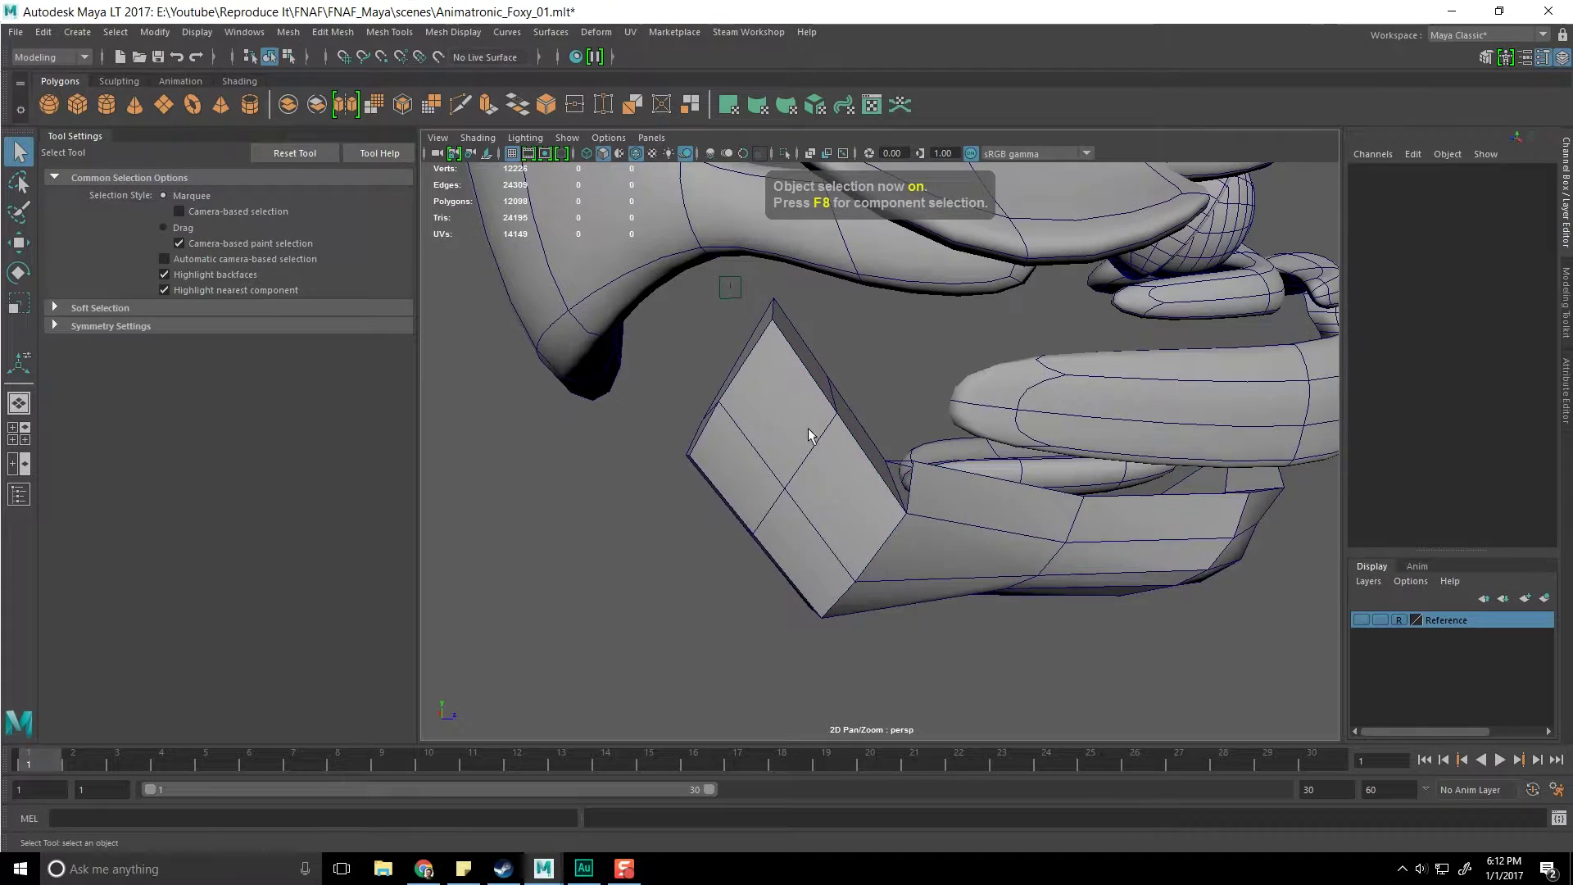
Try deleting the upper outer face at the rear of the lower jaw, and undo the deletion
left_click_drag(808, 431, 815, 416, "alt")
right_click_drag(814, 416, 815, 463)
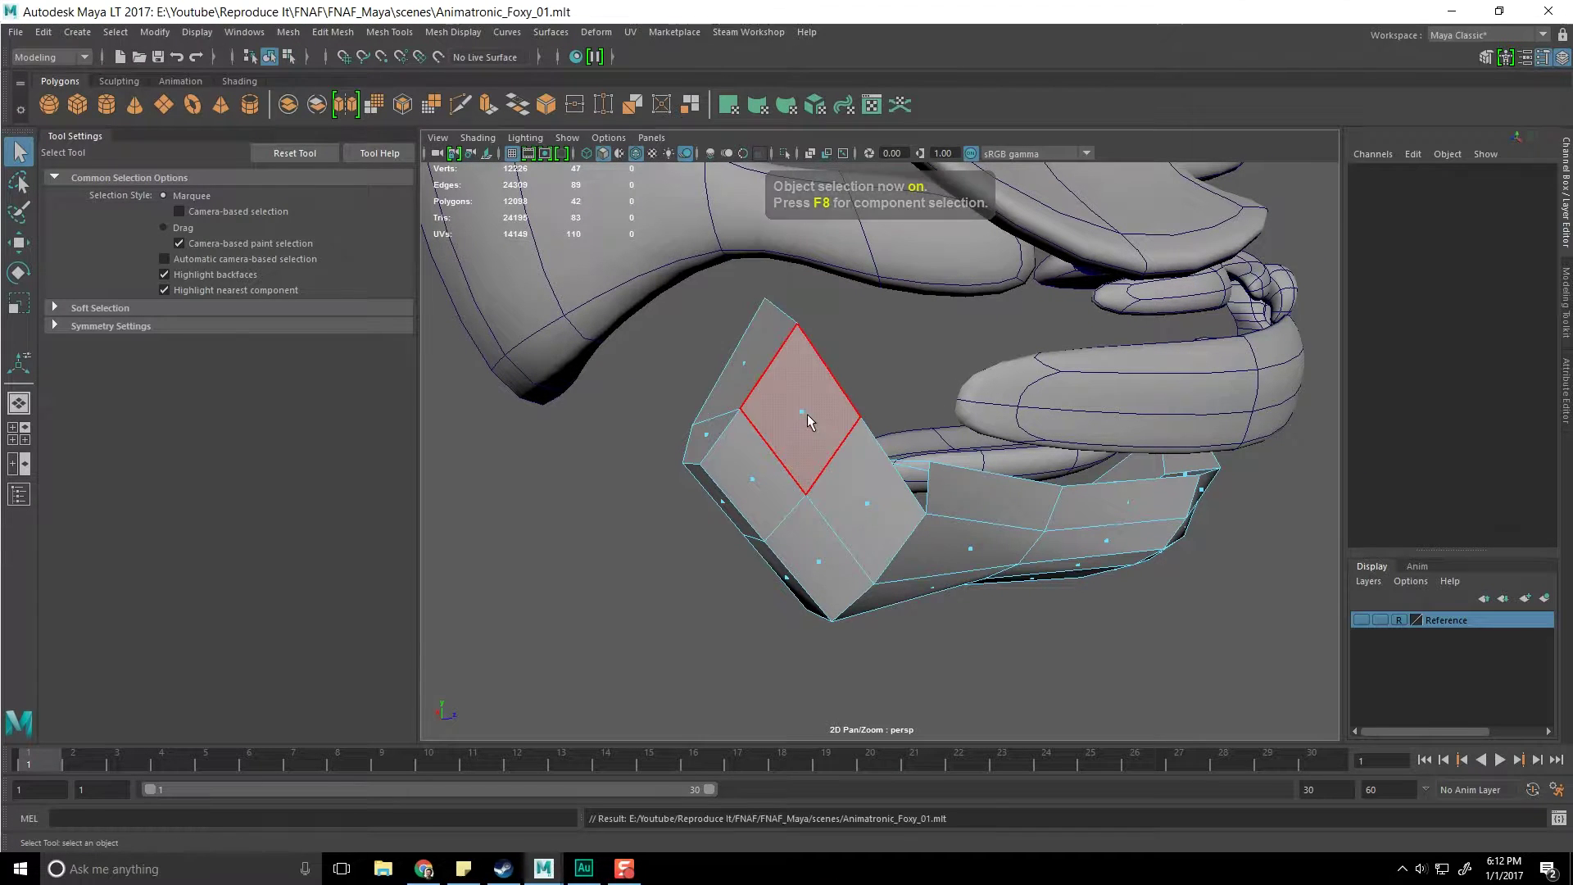
left_click(808, 414)
key("Delete")
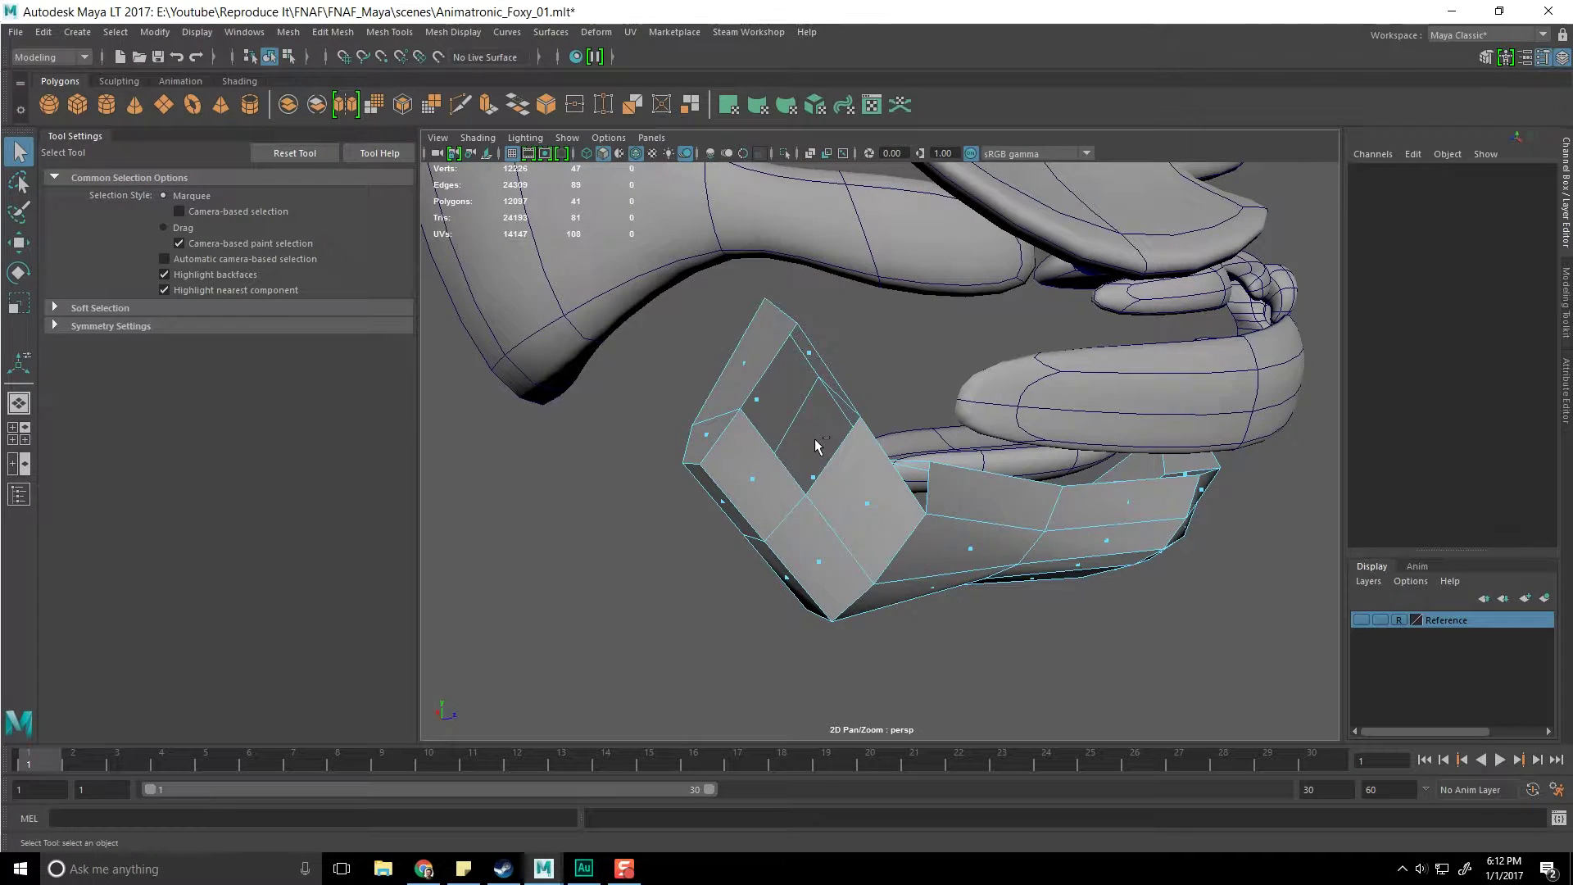
key("ctrl+z")
Extrude the two upper outer faces at the rear of the lower jaw with a Translate X of -0.518
right_click_drag(814, 439, 844, 485, "alt")
left_click_drag(844, 485, 799, 484, "alt")
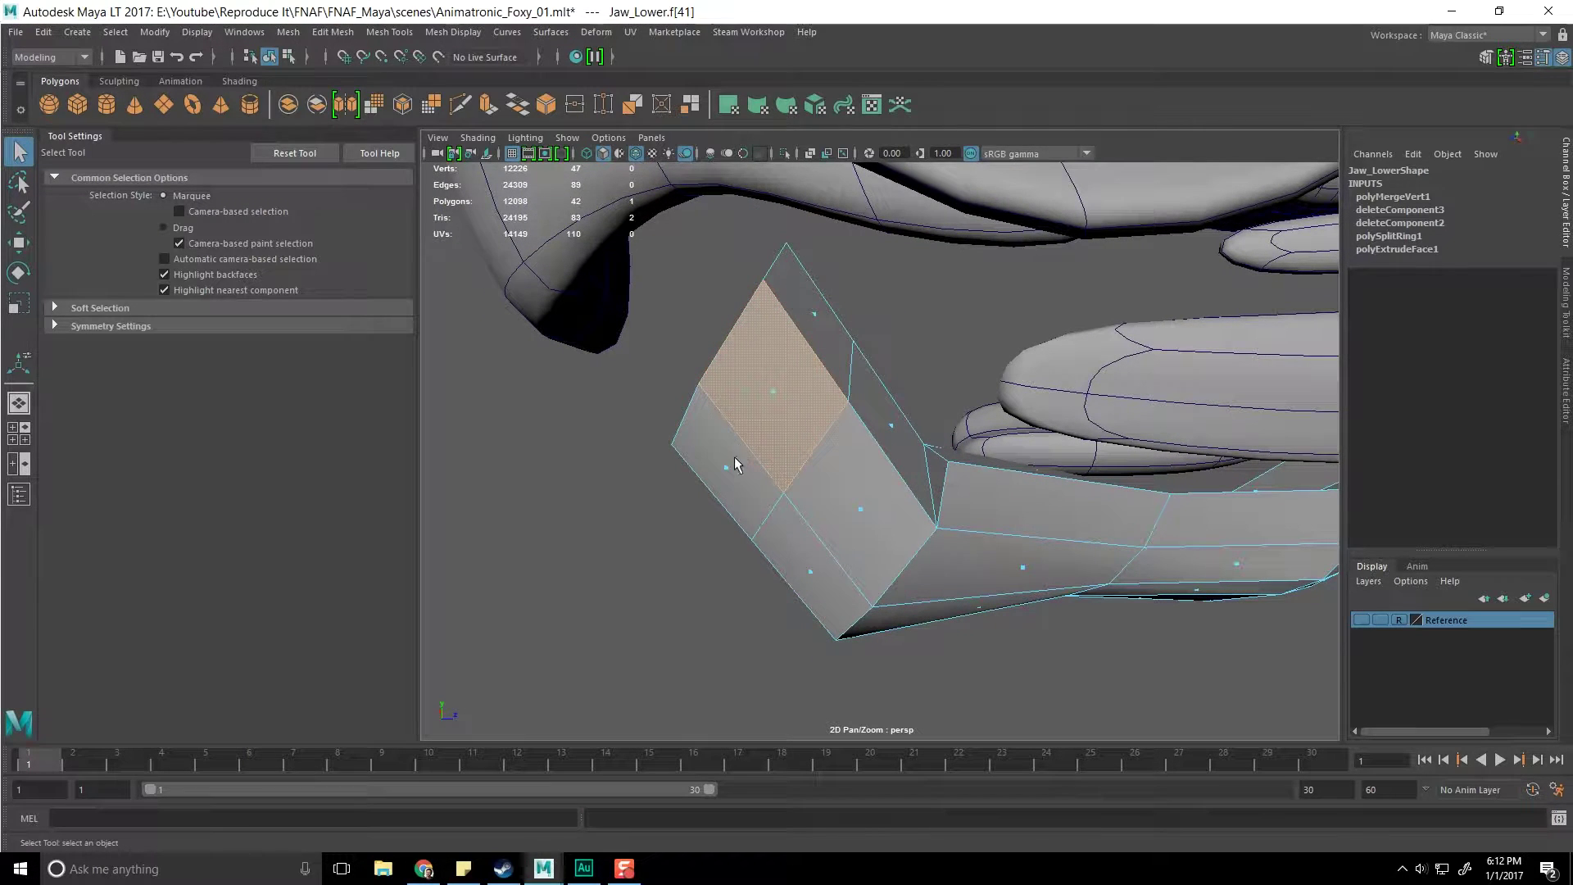
right_click_drag(769, 414, 774, 453, "shift")
left_click_drag(773, 453, 730, 499, "alt")
right_click_drag(730, 499, 688, 492, "alt")
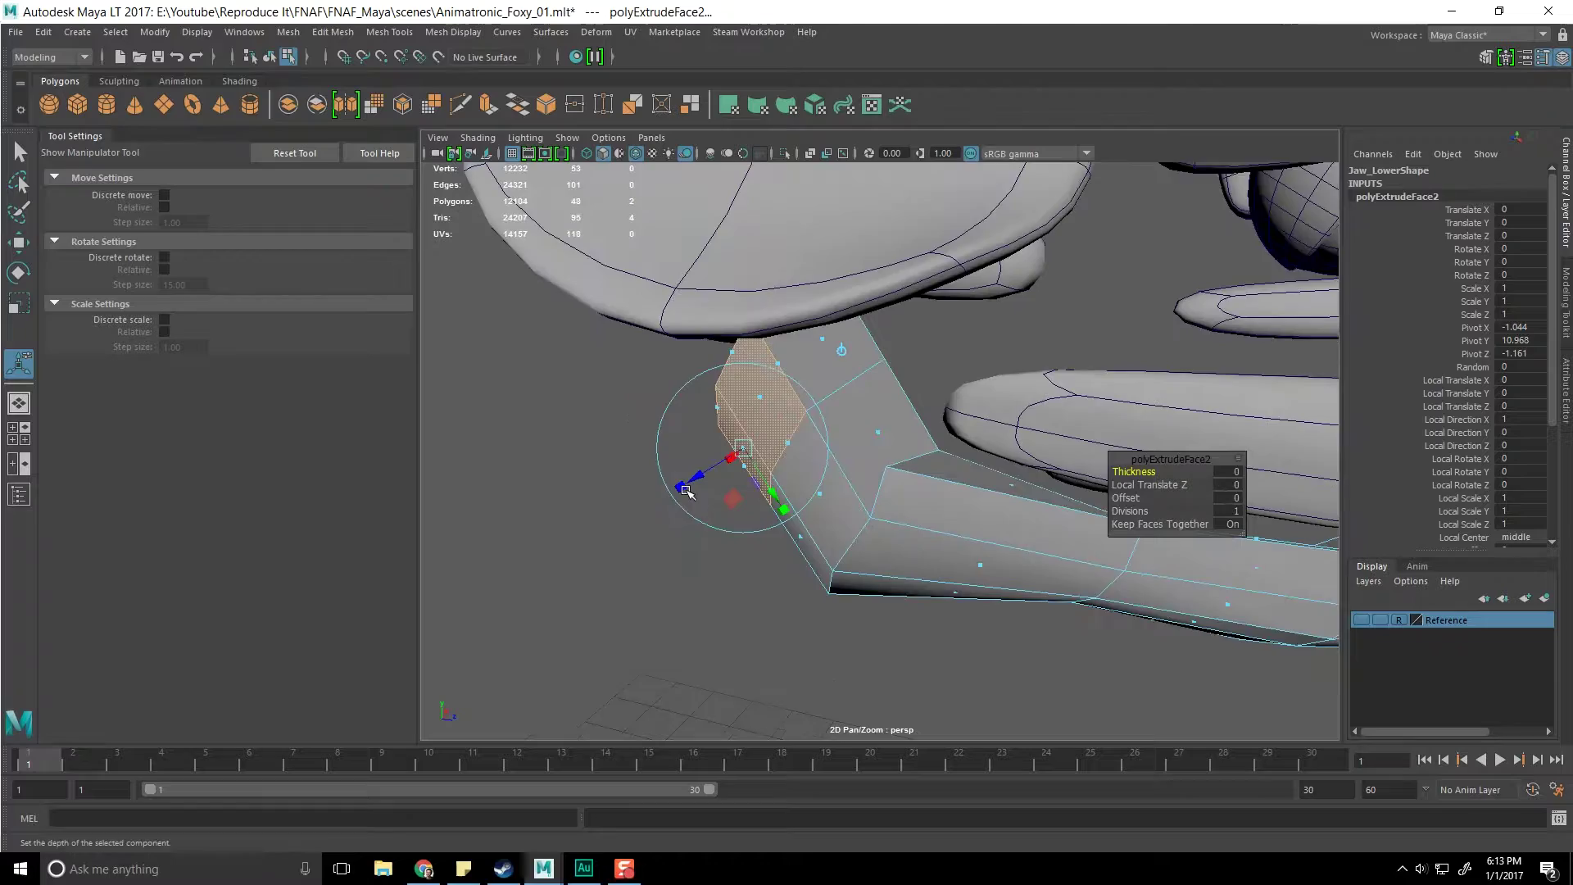
mouse_move(689, 491)
left_mouse_down("alt")
mouse_move(693, 449)
mouse_move(677, 464)
left_mouse_up("alt")
left_click(905, 298)
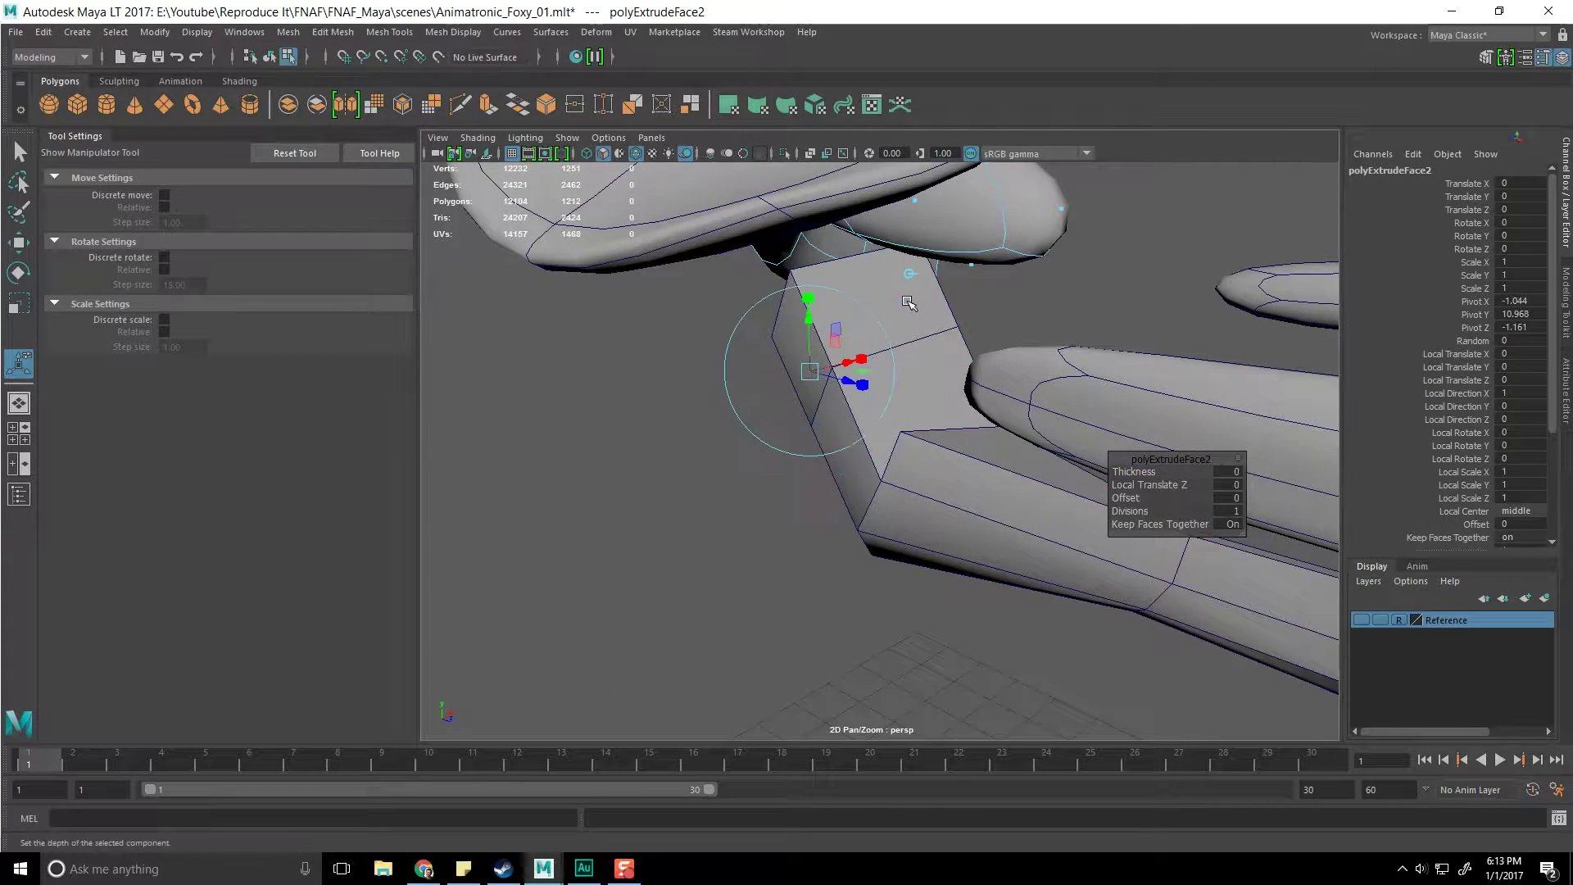
key("ctrl+z")
left_click_drag(934, 392, 878, 490, "alt")
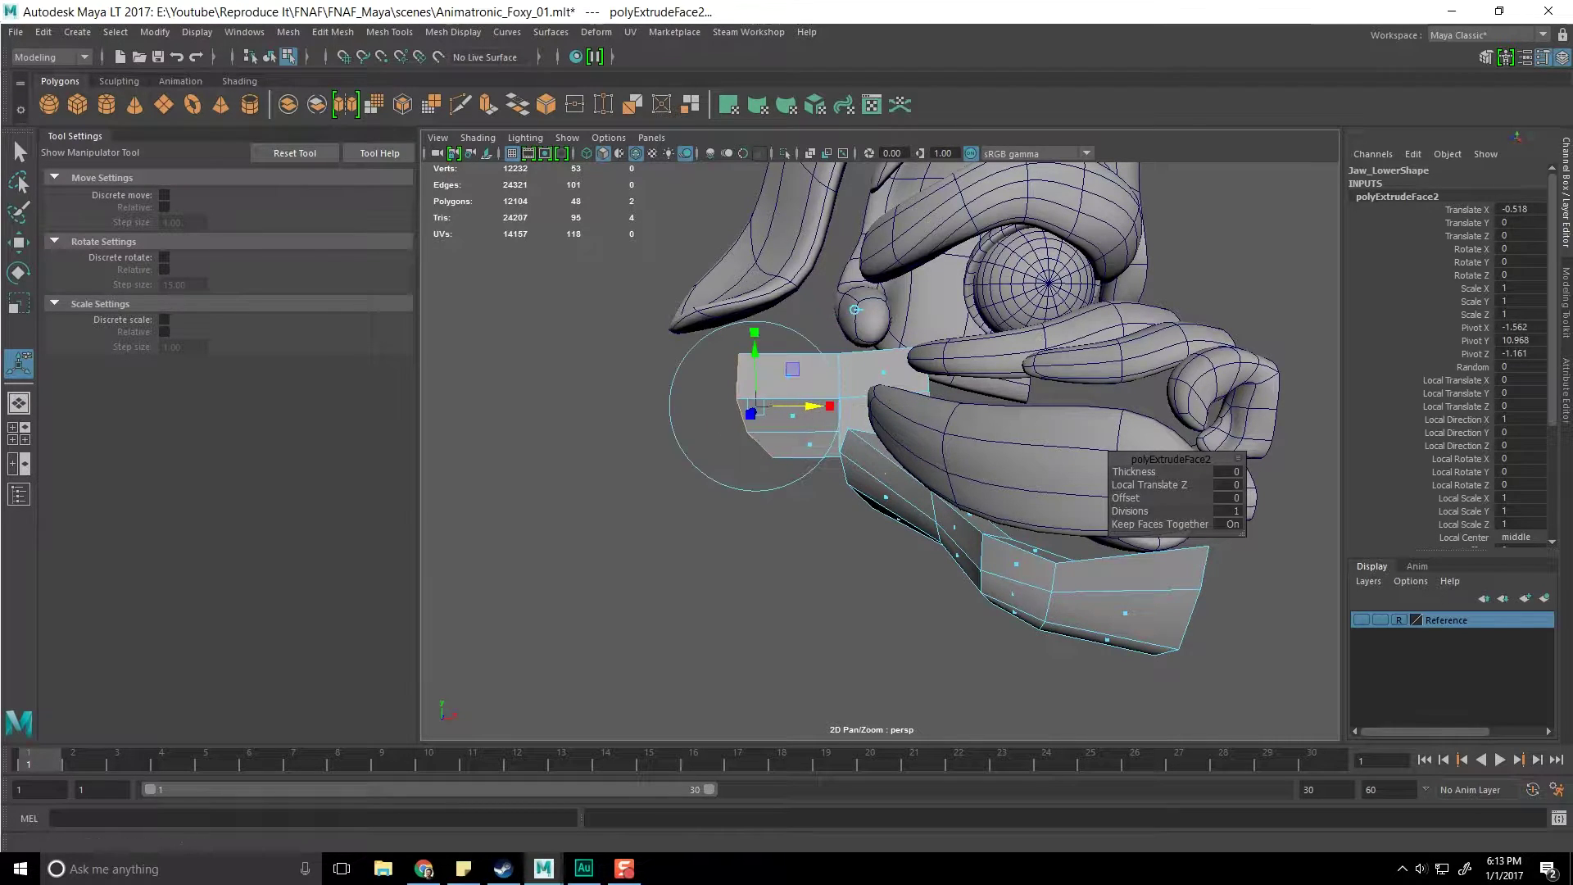
Switch to the Foxy reference image in the browser and compare its cheek shape with the extruded jaw
key("alt+Tab")
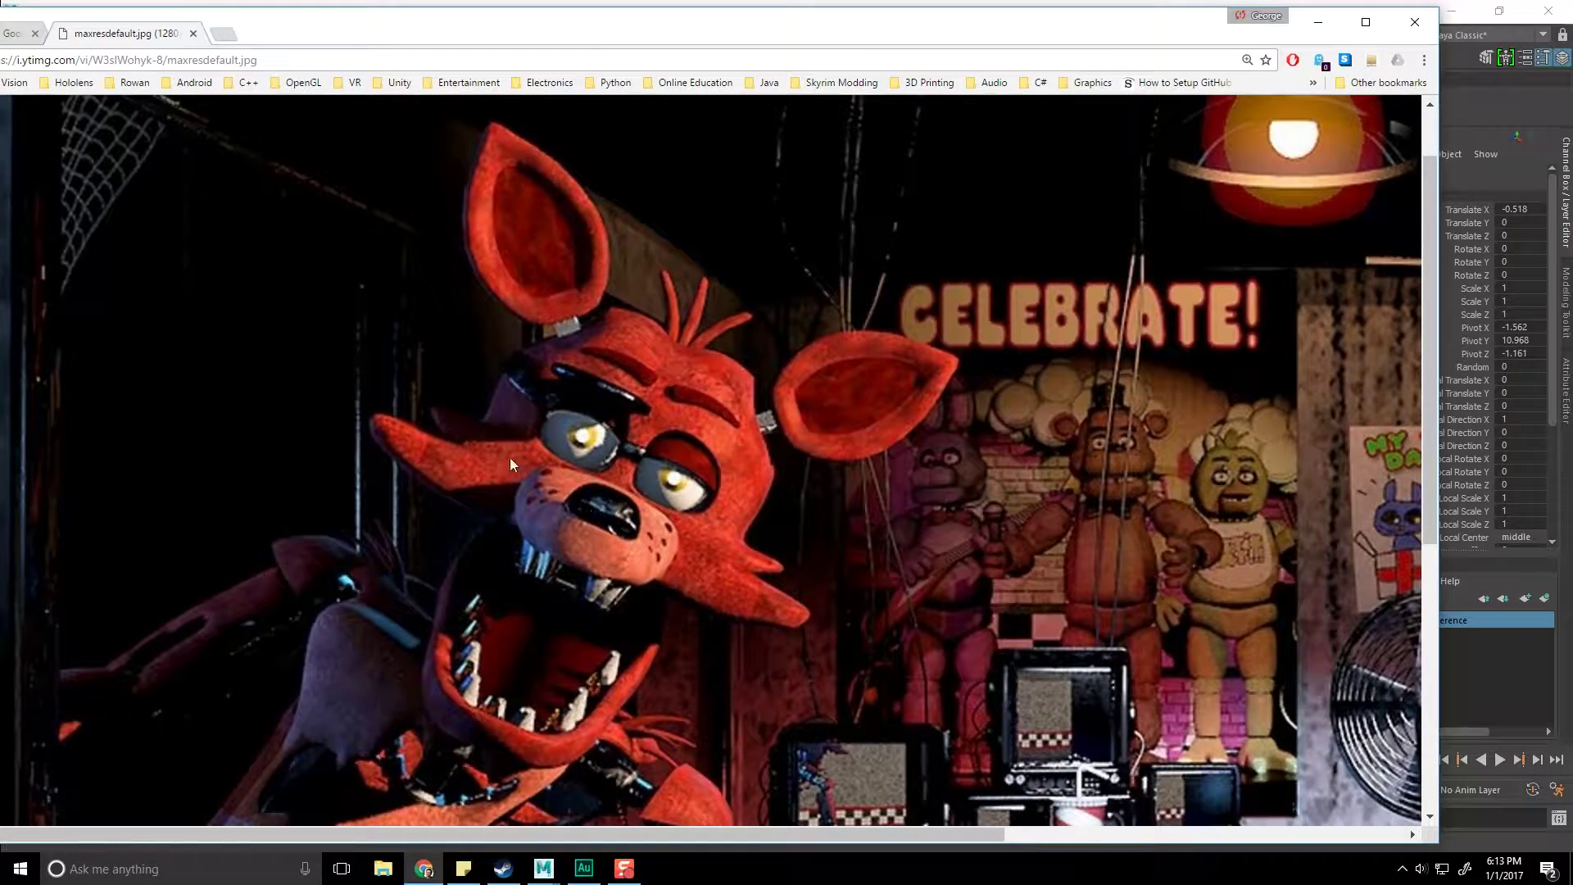
key("alt+Tab")
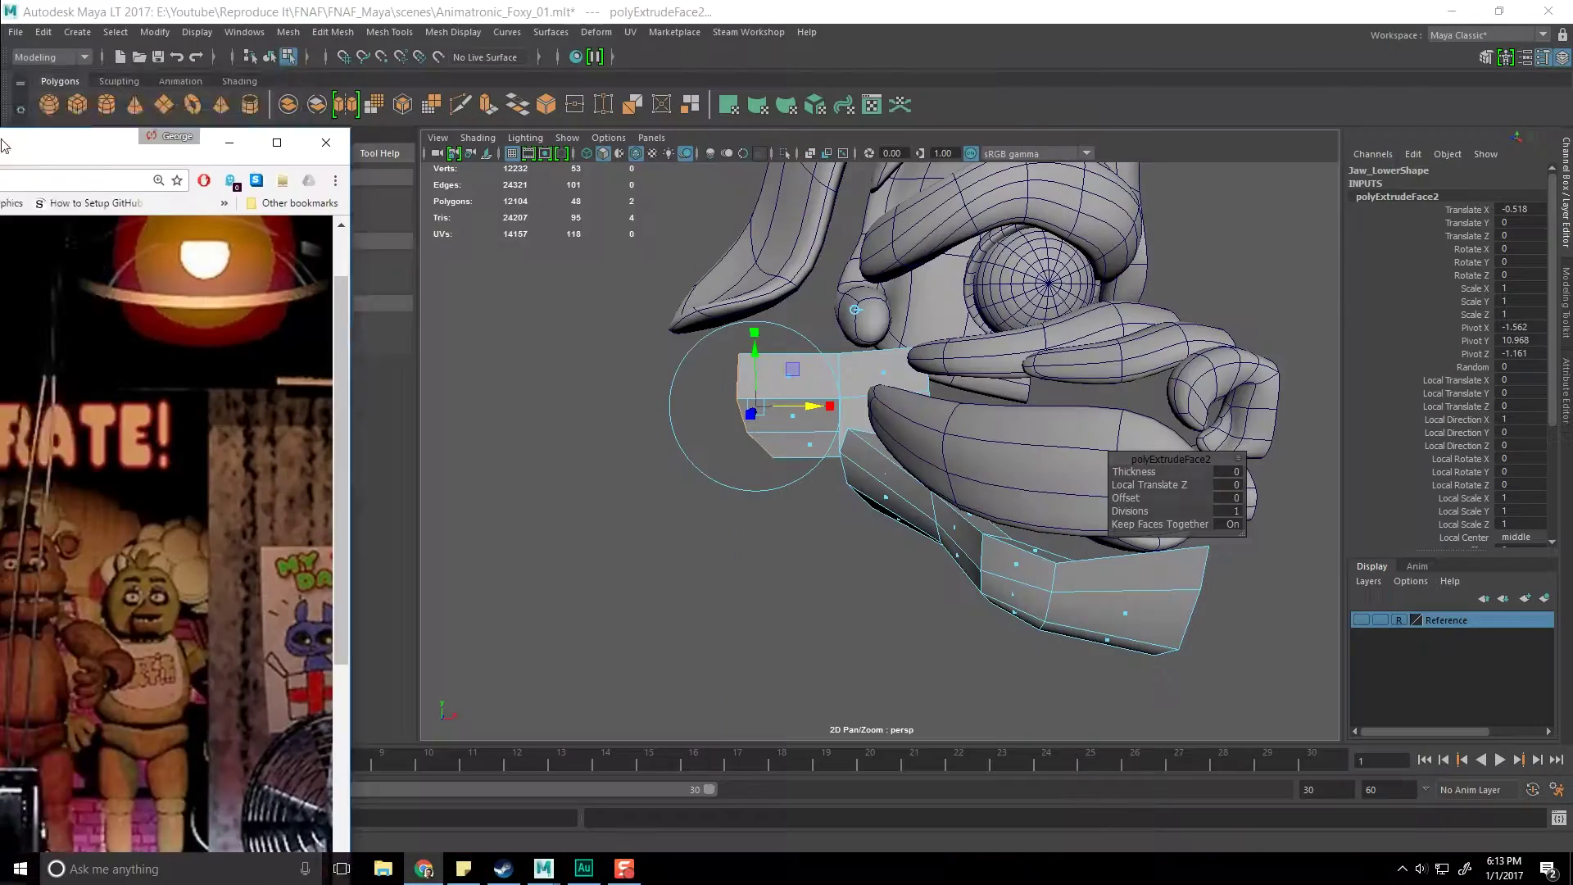
left_click_drag(1076, 388, 830, 428, "alt")
left_click_drag(1035, 406, 1070, 442, "alt")
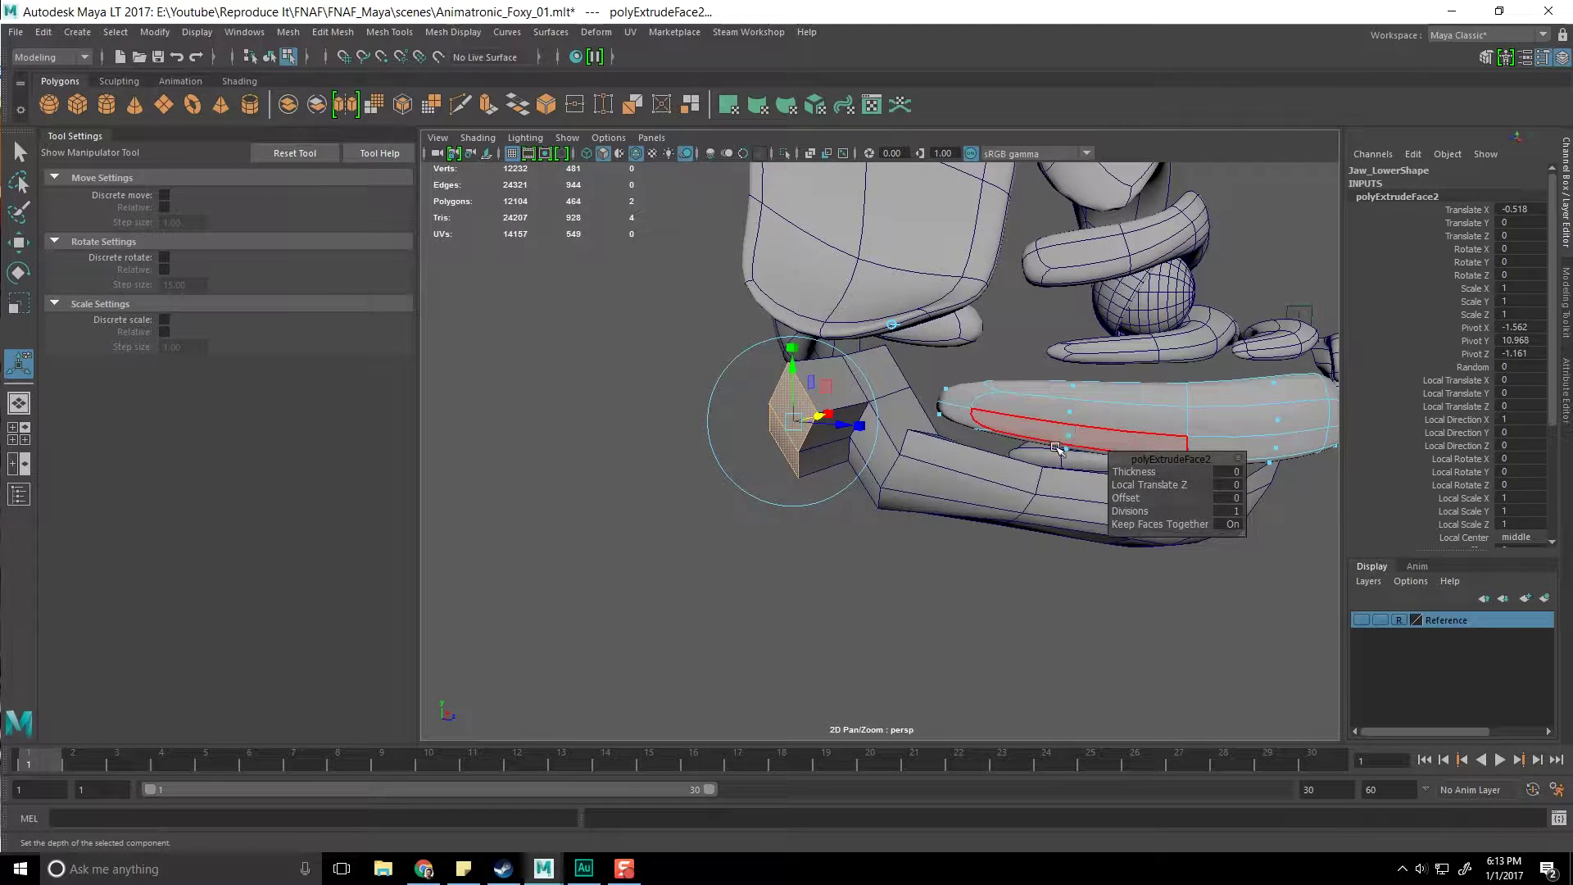
Move the middle edge at the end of the jaw extrusion outward to taper the cheek into a point
scroll(887, 535, "up", 5)
middle_click_drag(836, 533, 897, 522, "alt")
scroll(822, 512, "down", 3)
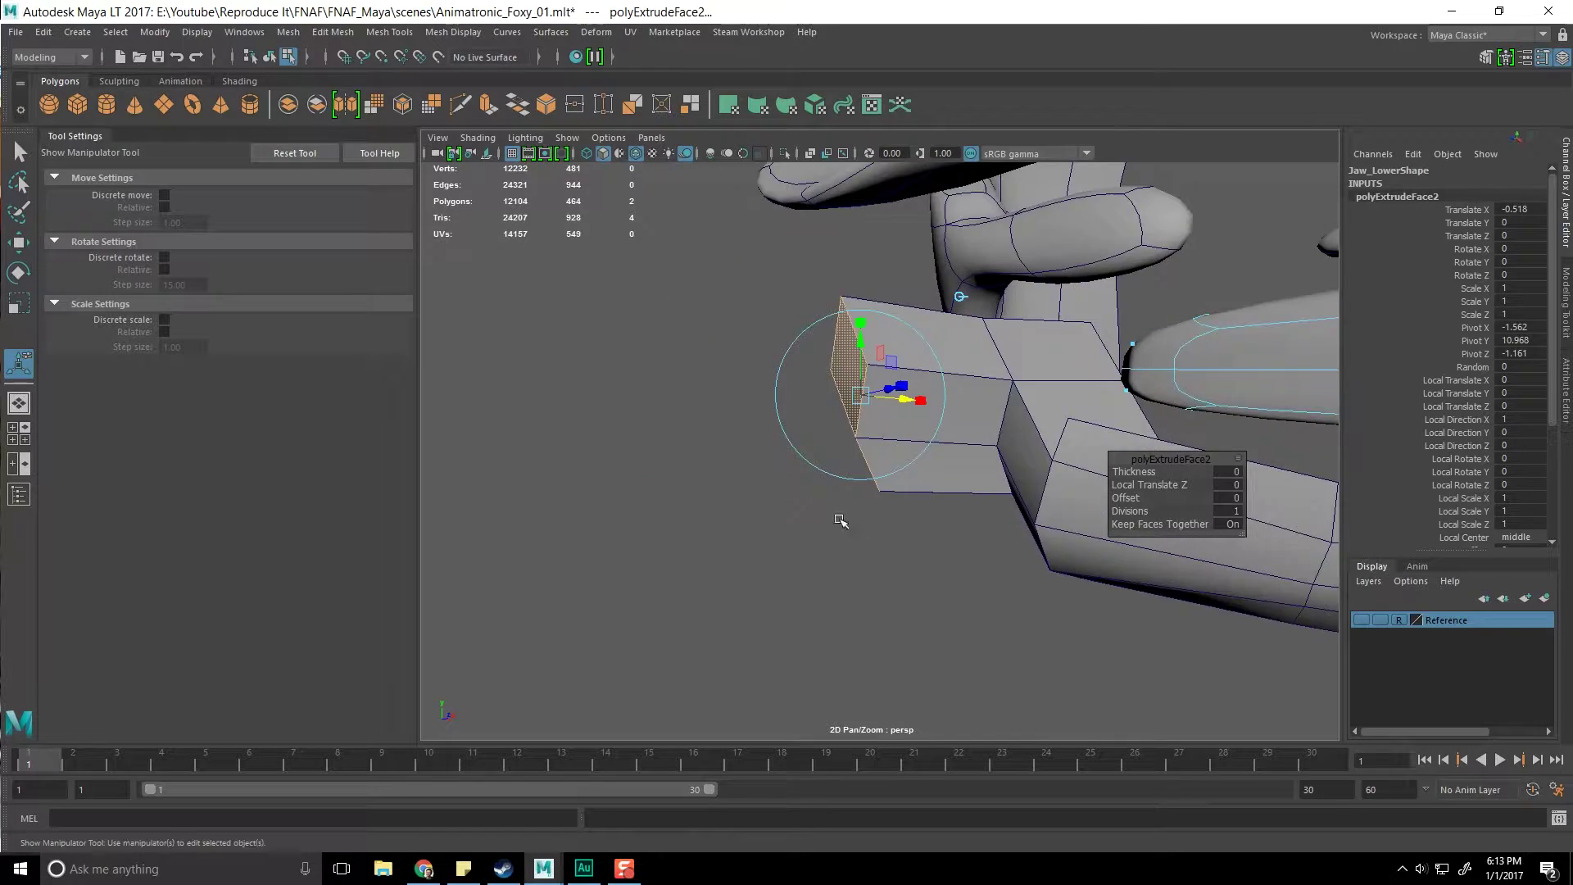
left_click_drag(840, 520, 883, 470, "alt")
right_click_drag(922, 418, 920, 375)
left_click(873, 385)
left_click_drag(932, 454, 875, 454, "alt")
key("w")
scroll(833, 499, "down", 4)
left_click_drag(895, 380, 764, 369)
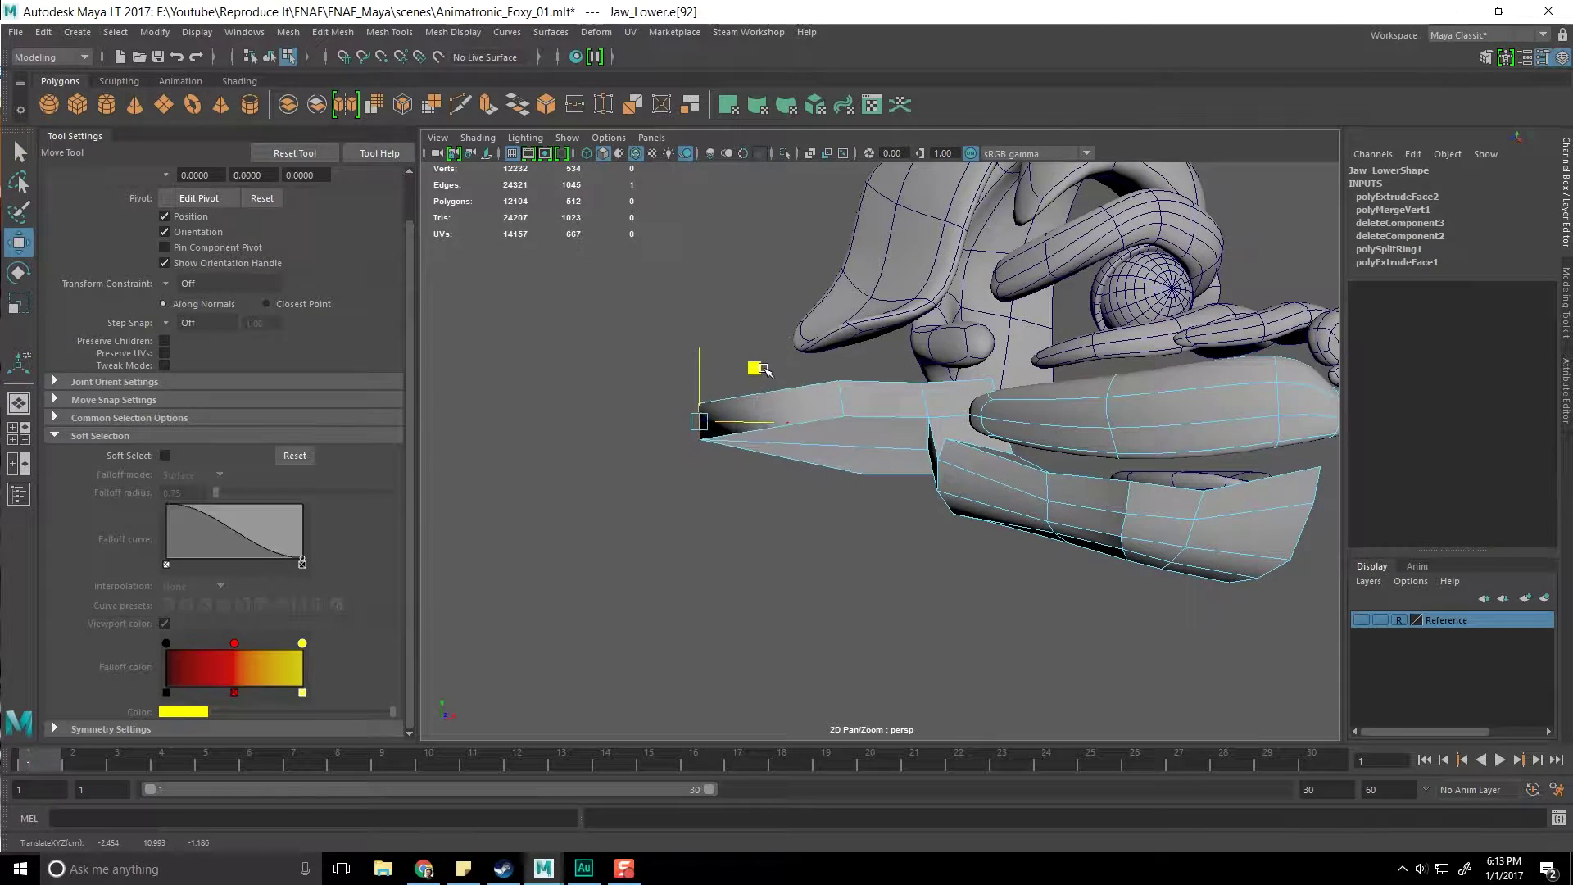
Turn on smooth preview for the lower jaw and show the Lip_Upper object smoothed with its cage
key("3")
key("q")
left_click(887, 577)
left_click_drag(887, 577, 918, 603, "alt")
scroll(930, 557, "up", 5)
middle_click_drag(945, 505, 752, 485, "alt")
right_click_drag(731, 416, 638, 423)
scroll(635, 434, "down", 3)
middle_click_drag(635, 434, 708, 423, "alt")
key("2")
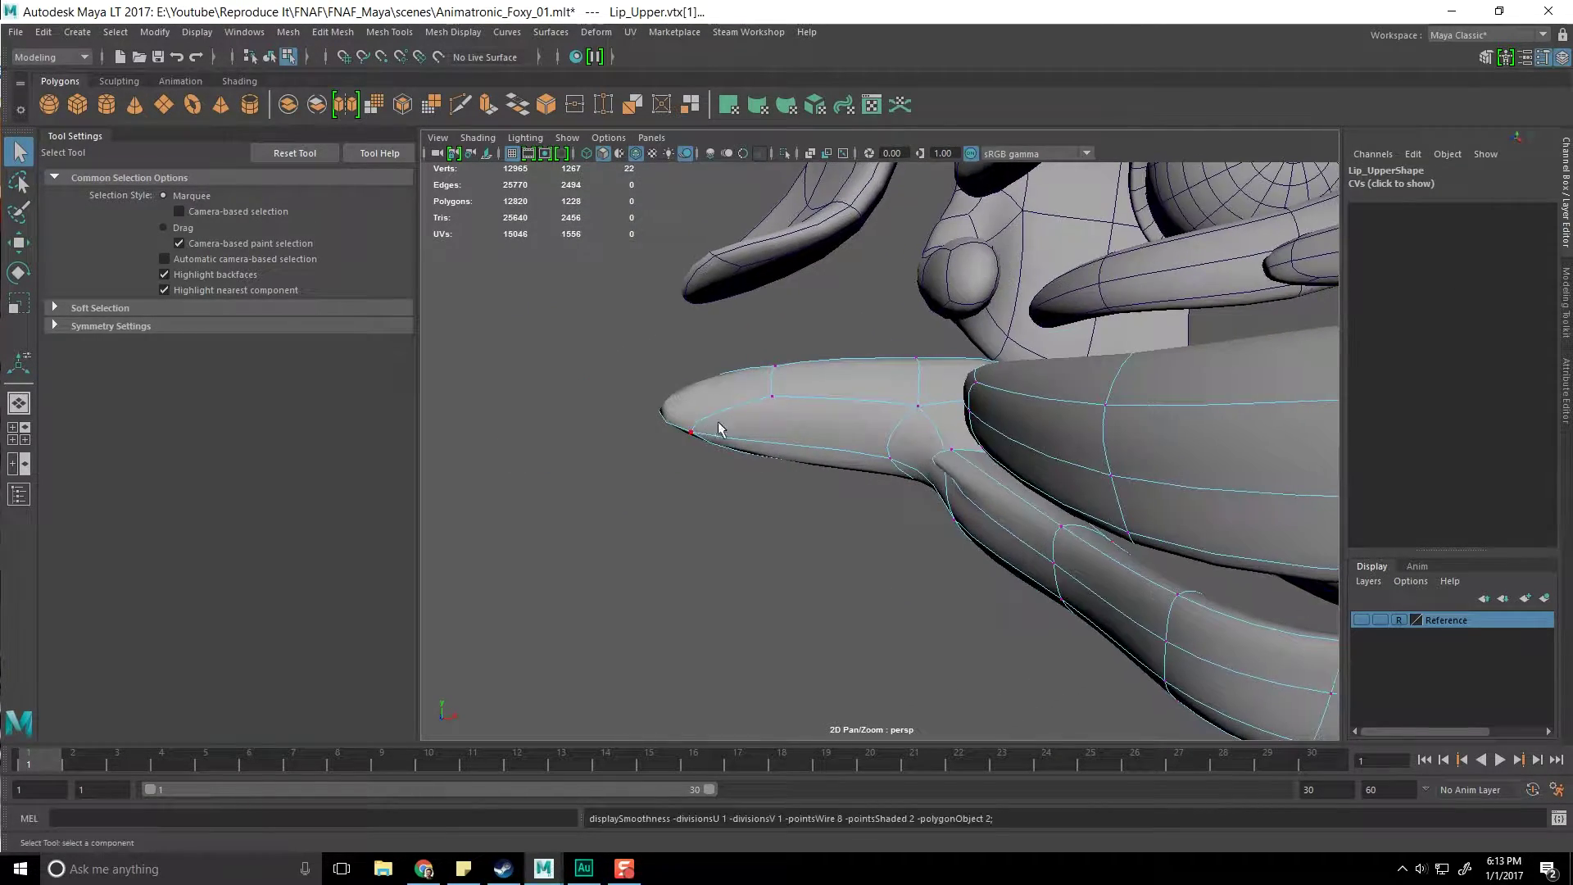
Show the Jaw_Lower object smoothed together with its cage
left_click_drag(613, 352, 834, 525)
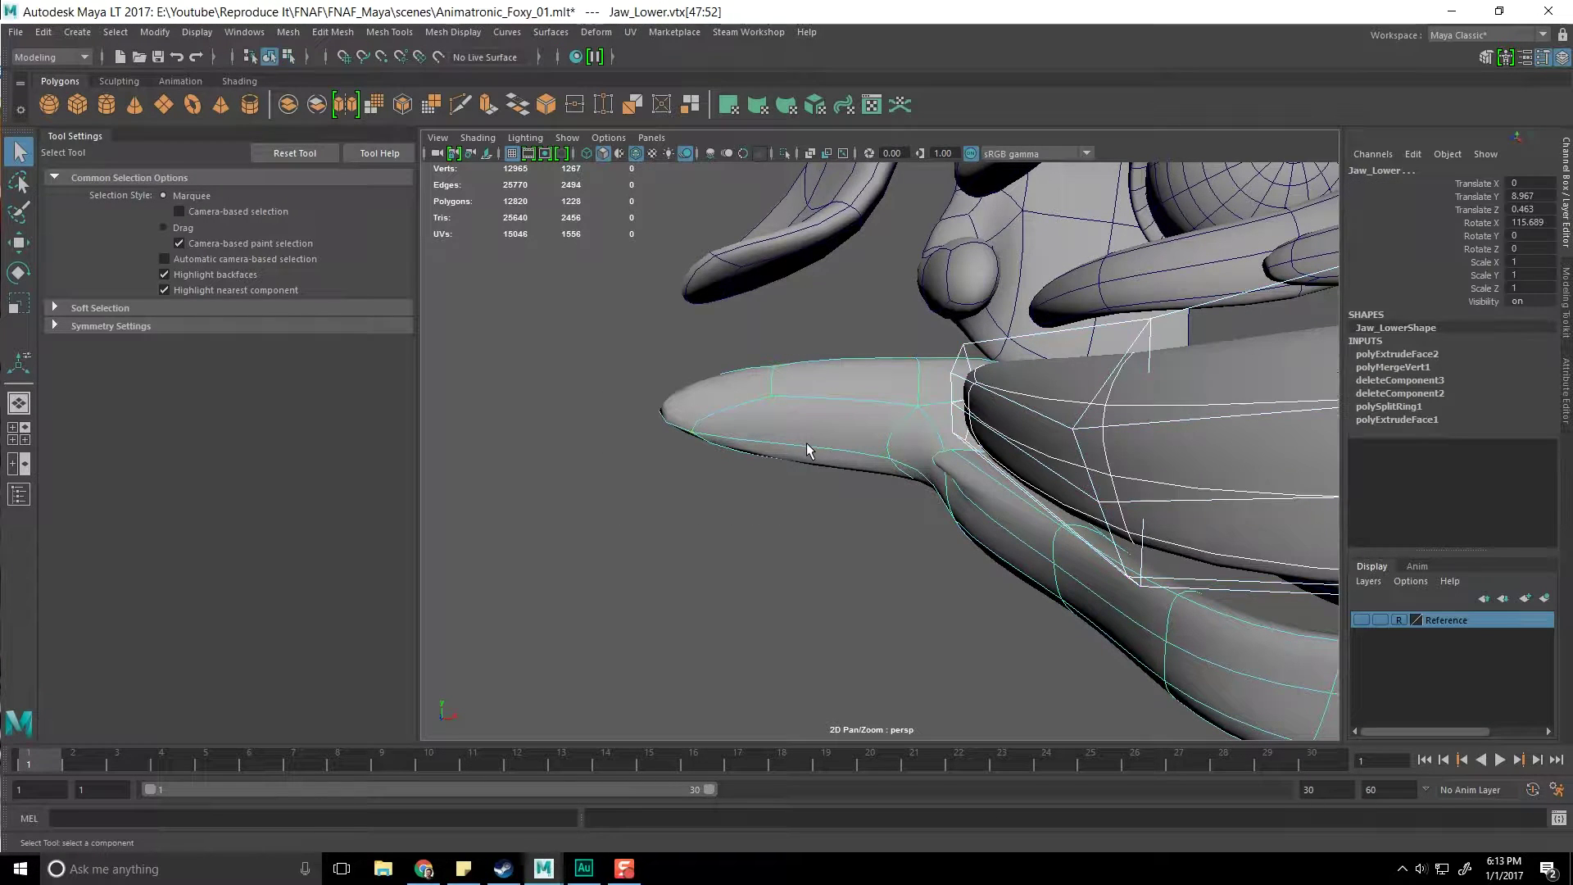
key("F8")
key("F8")
key("2")
Raise and reposition the two vertices at the tip of the lower jaw's cheek point
right_click_drag(813, 417, 706, 414)
left_click_drag(472, 335, 669, 513)
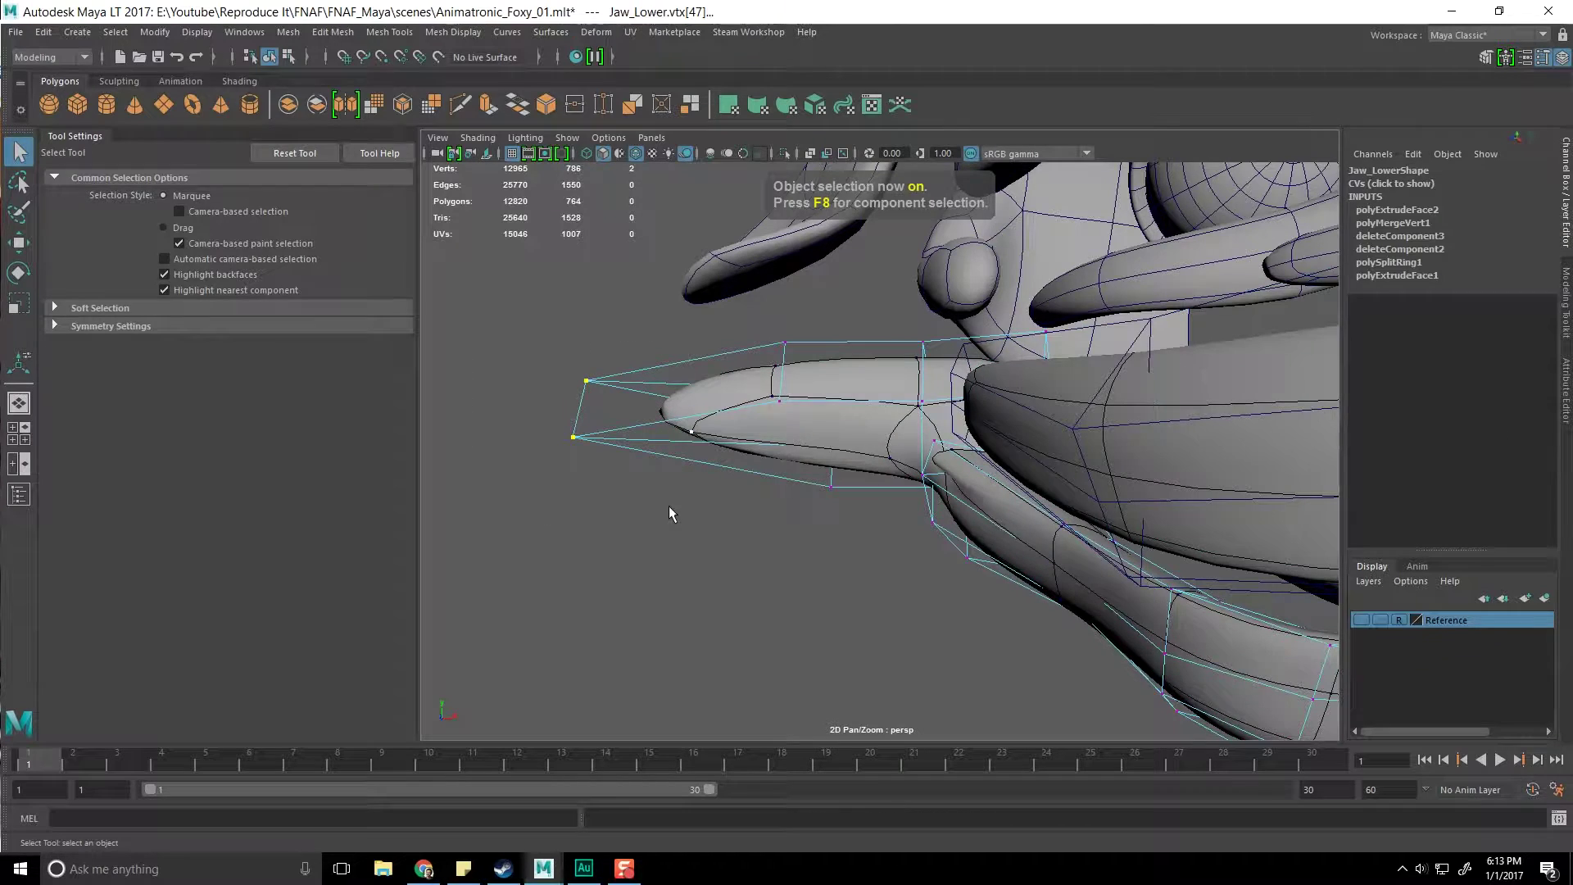
key("w")
left_click_drag(580, 326, 581, 276)
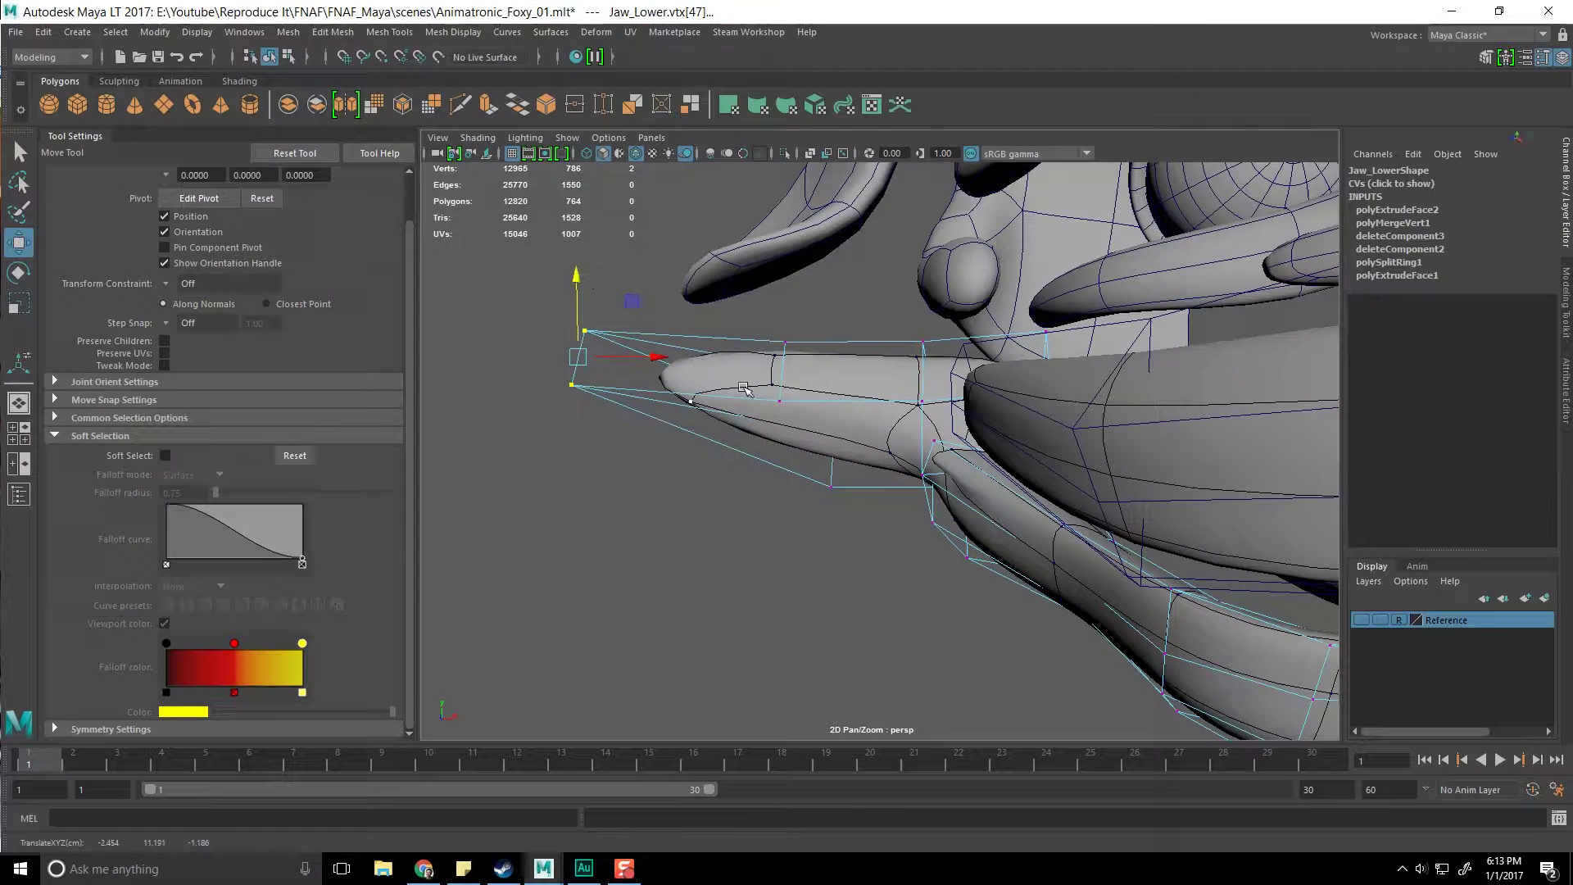
left_click_drag(660, 358, 805, 416)
left_click_drag(805, 416, 919, 378, "alt")
left_click_drag(873, 516, 824, 464, "alt")
left_click_drag(824, 374, 608, 421)
left_click(638, 458)
left_click(583, 414)
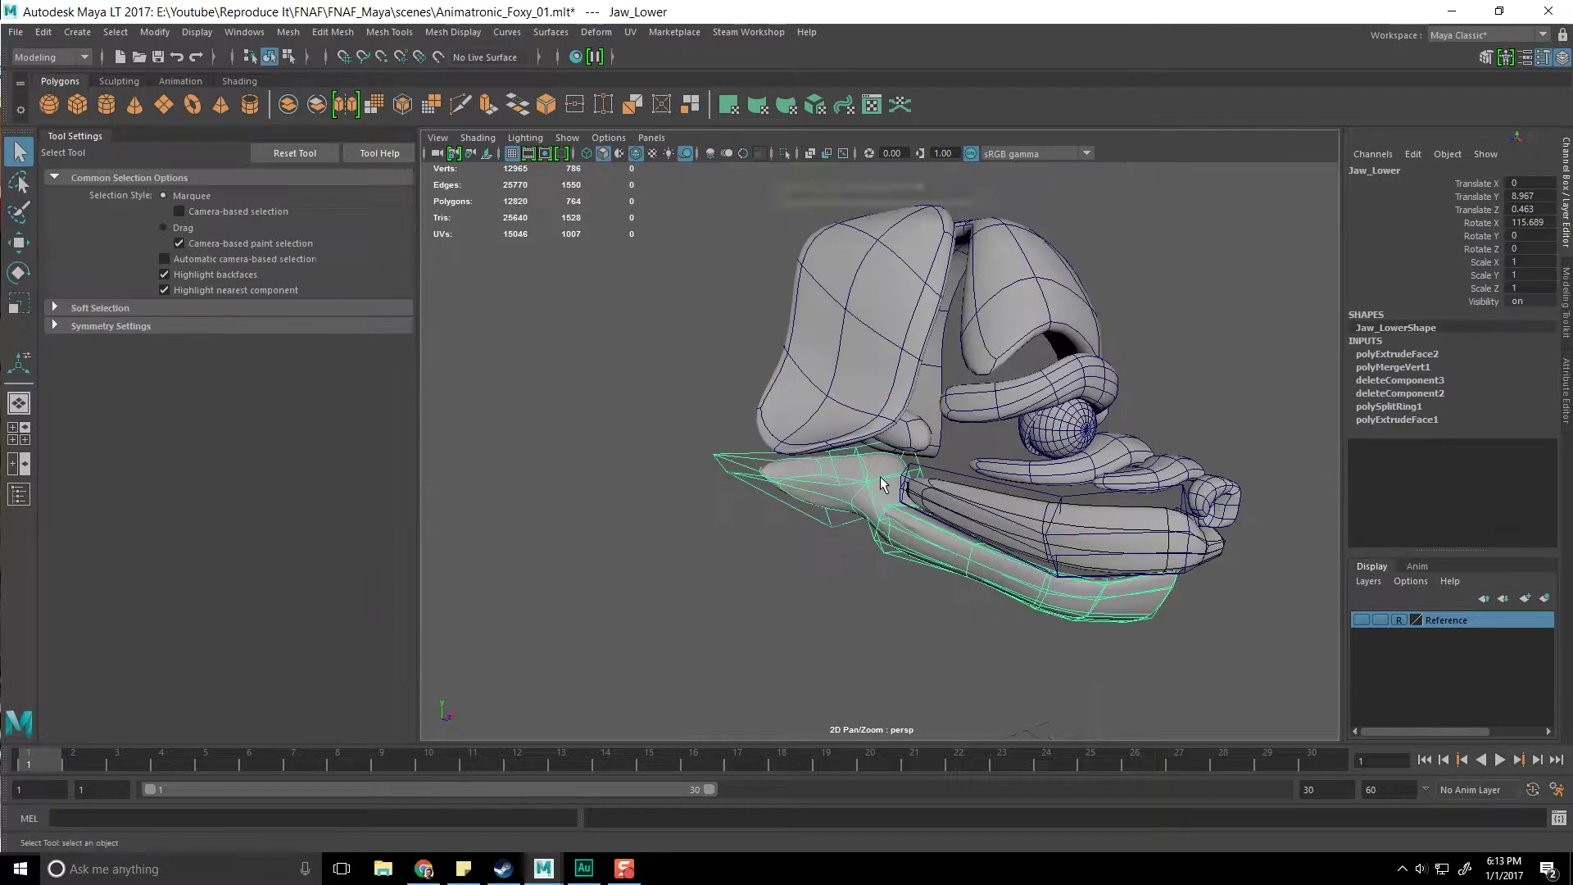
Display the lower jaw in smooth preview without its cage and clear the selection
key("3")
left_click(833, 643)
left_click_drag(971, 639, 827, 598, "alt")
Select the Lip_Upper object and examine its rear end against the reshaped lower jaw
left_click(920, 502)
left_click_drag(921, 502, 751, 489, "alt")
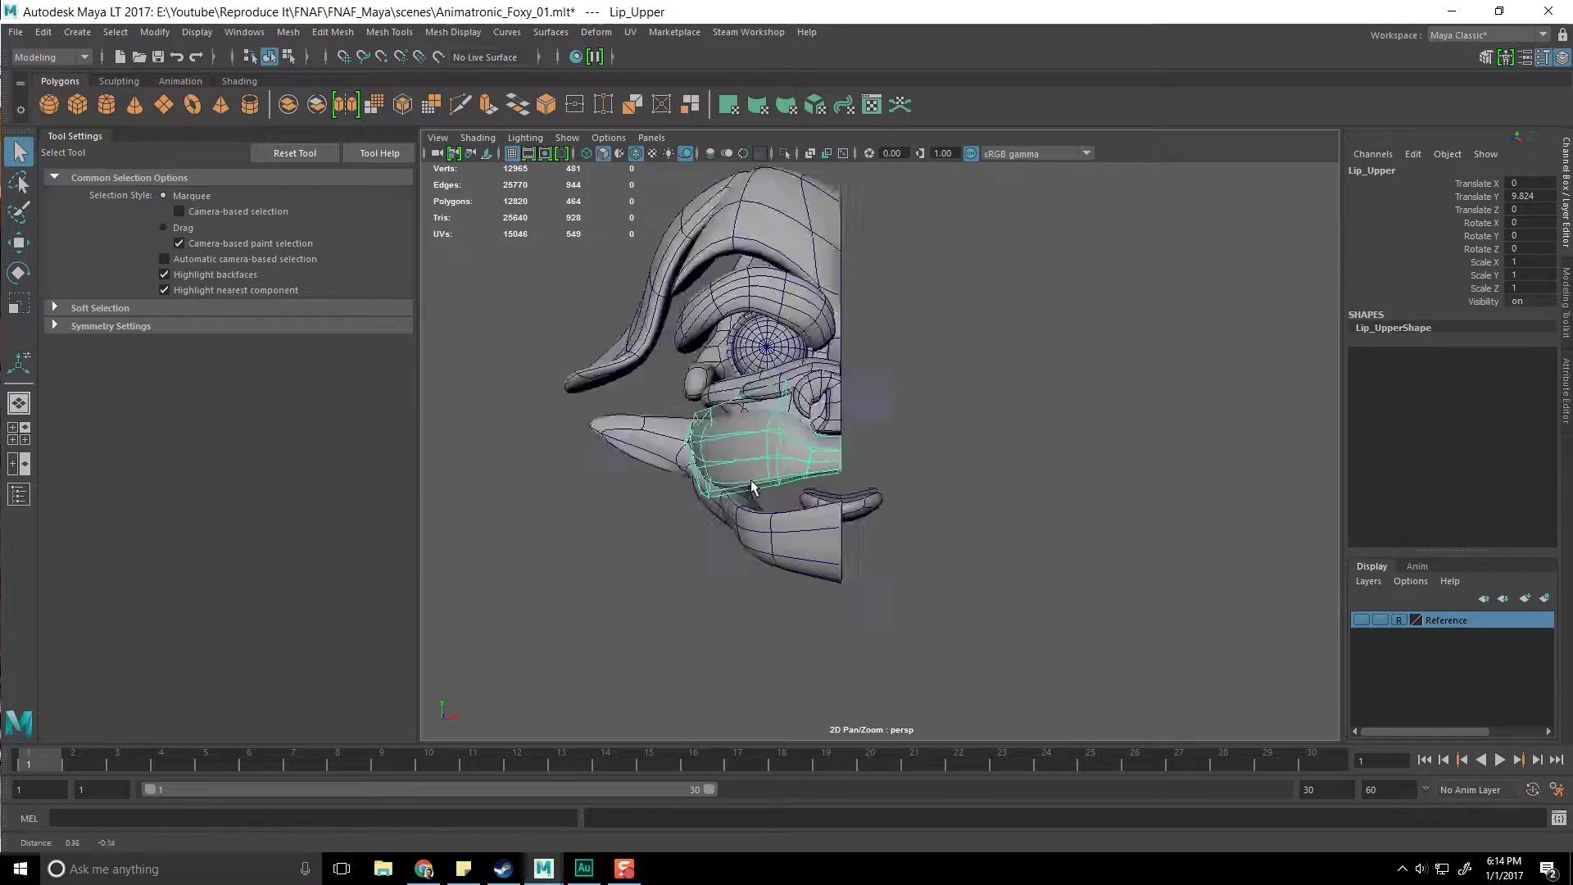
scroll(754, 509, "up", 5)
left_click_drag(600, 551, 748, 554, "alt")
left_click_drag(979, 505, 850, 446, "alt")
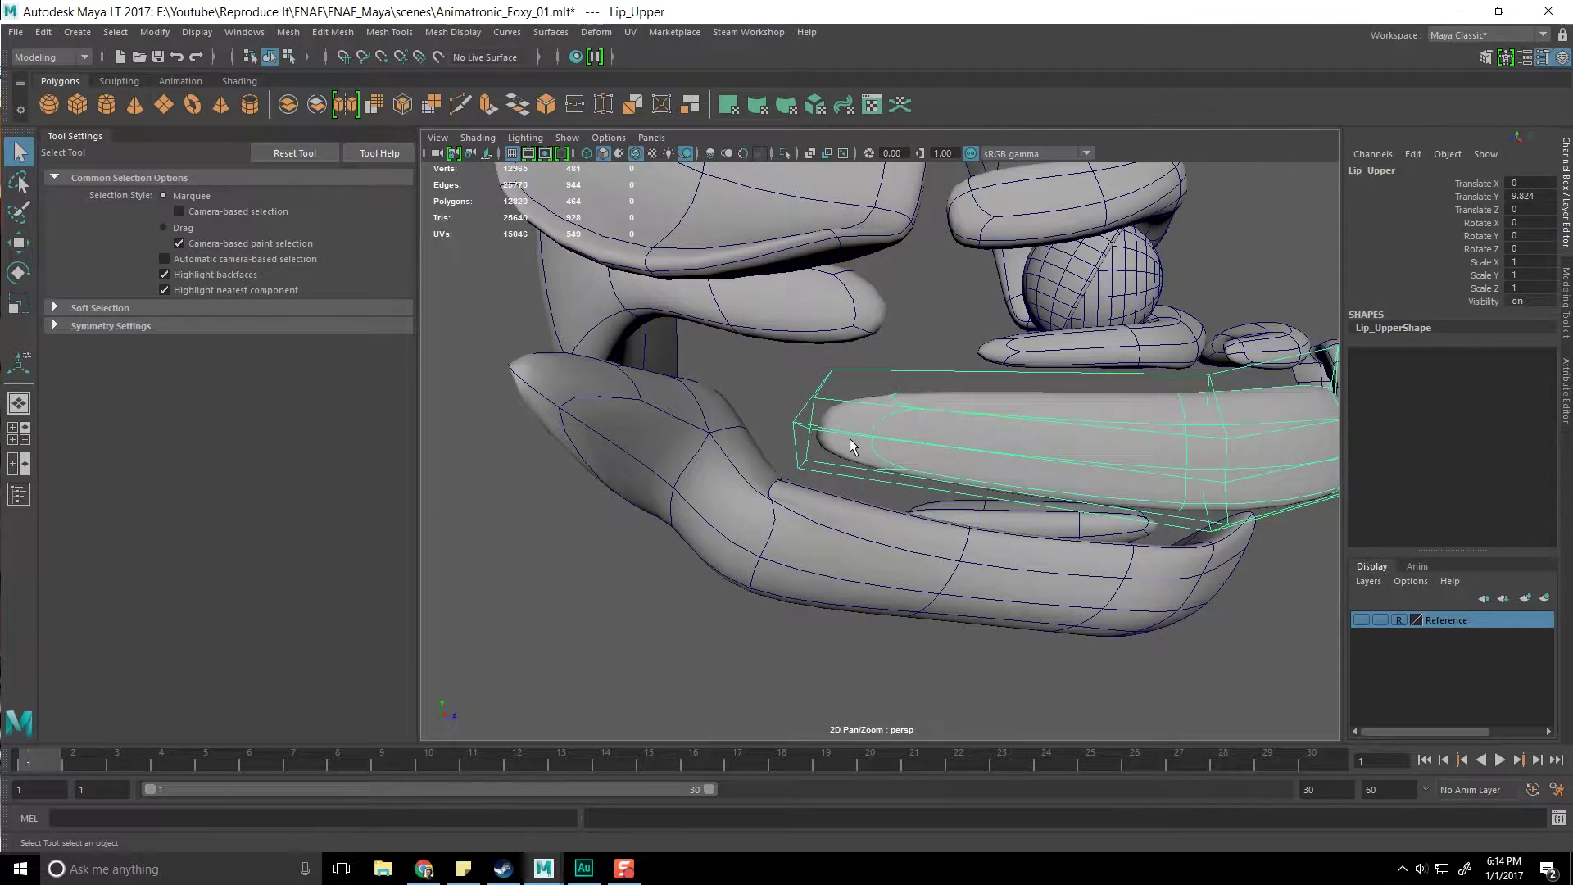
scroll(992, 521, "down", 3)
left_click_drag(992, 483, 856, 489, "alt")
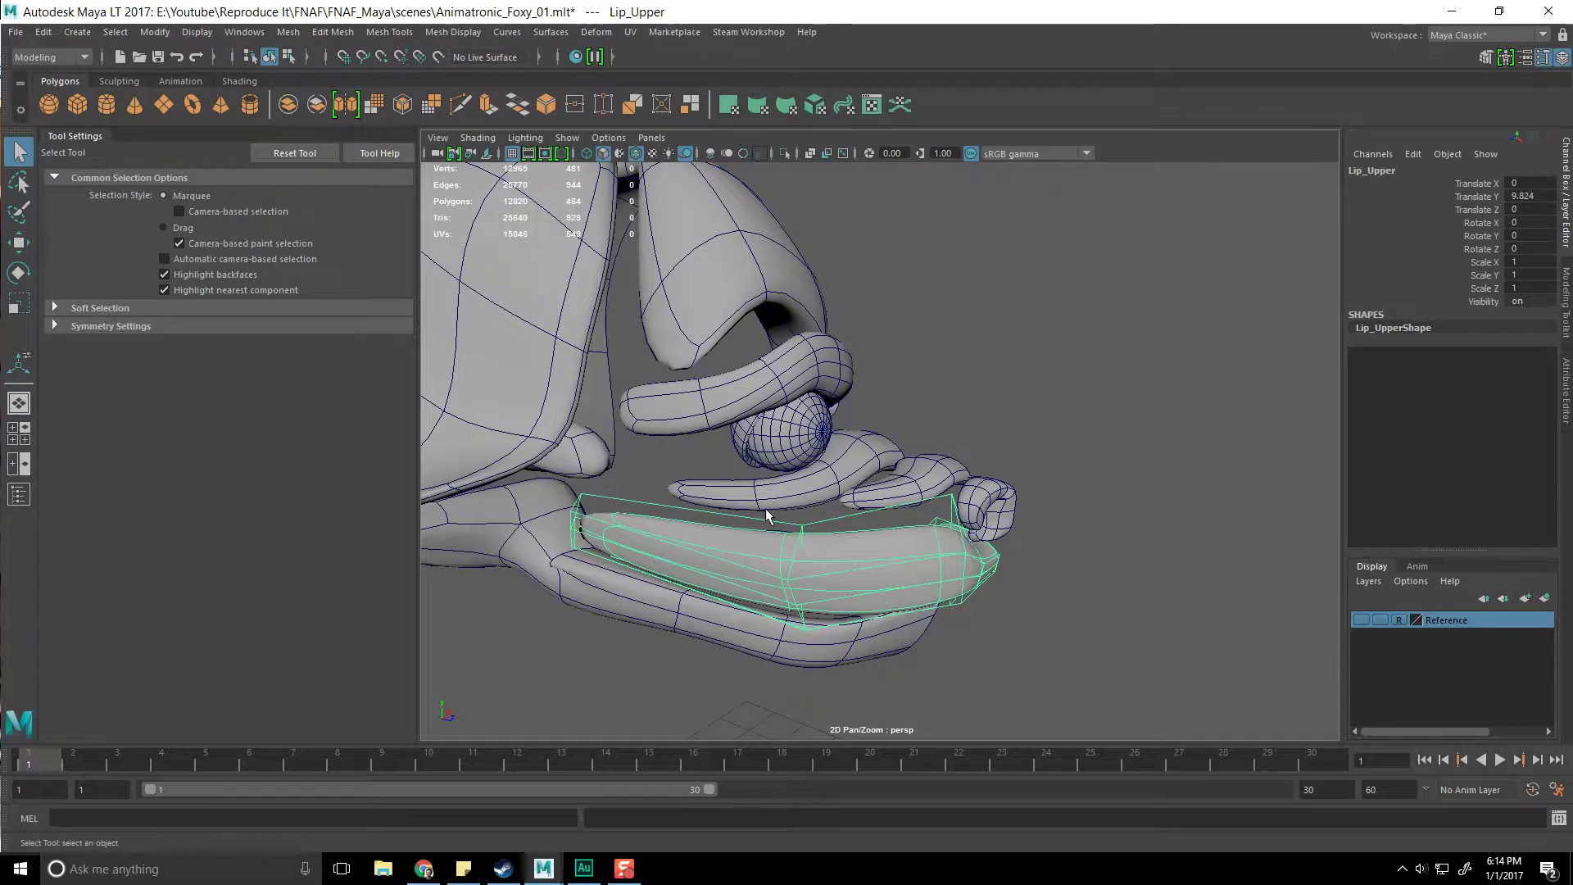
Insert an edge loop around the Lip_Upper object near its rear end
scroll(660, 611, "up", 5)
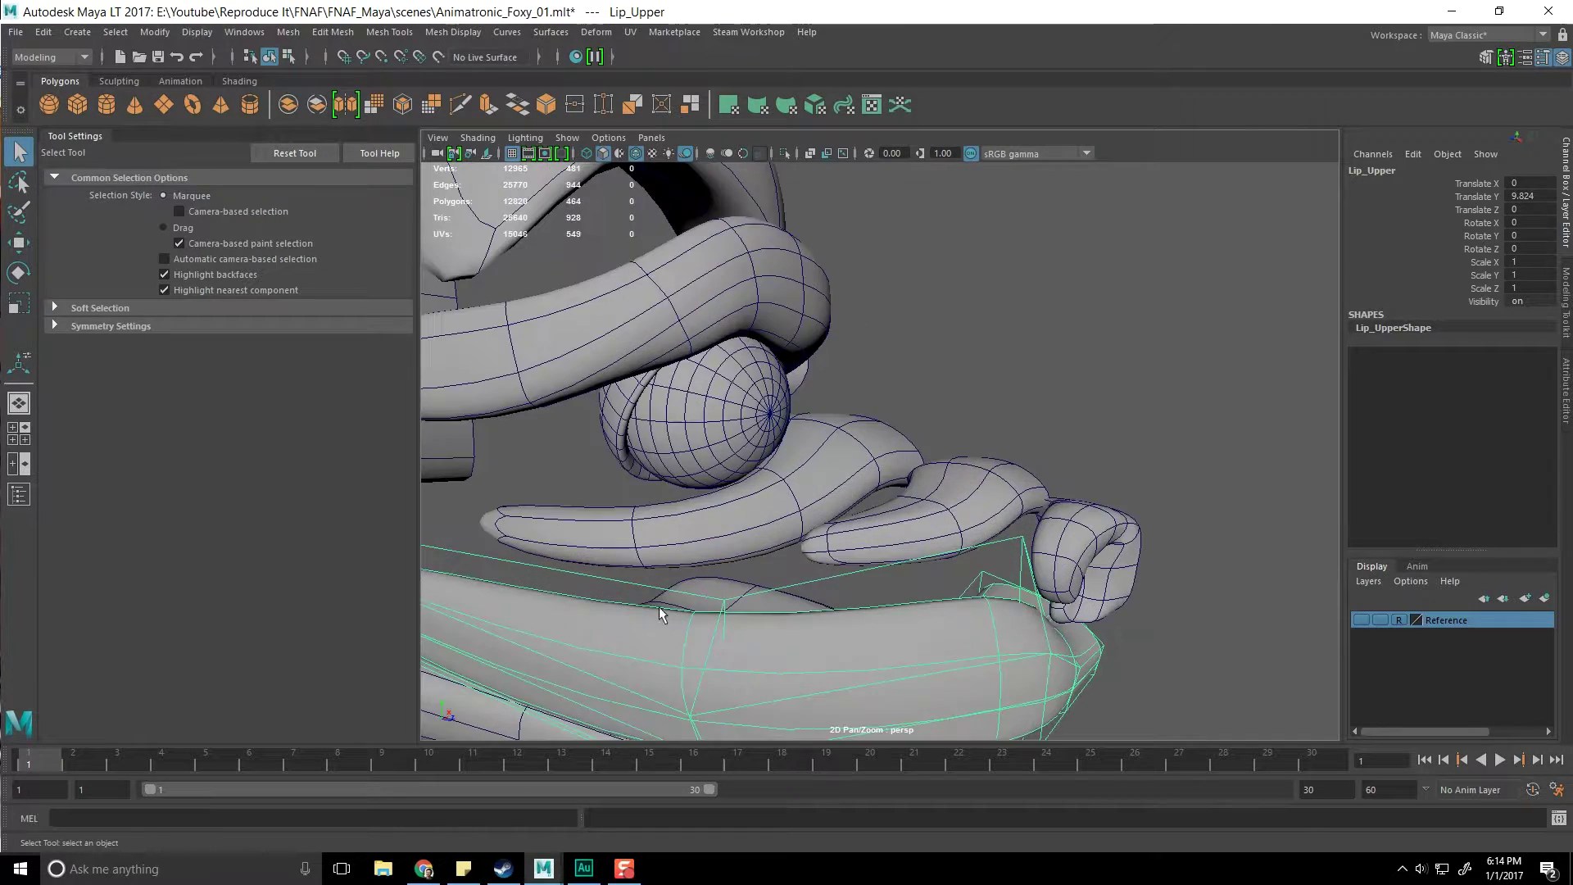
middle_click_drag(660, 611, 752, 543, "alt")
scroll(753, 543, "down", 3)
key("F8")
key("F8")
right_click_drag(788, 465, 717, 492, "shift")
left_click_drag(717, 492, 822, 458, "alt")
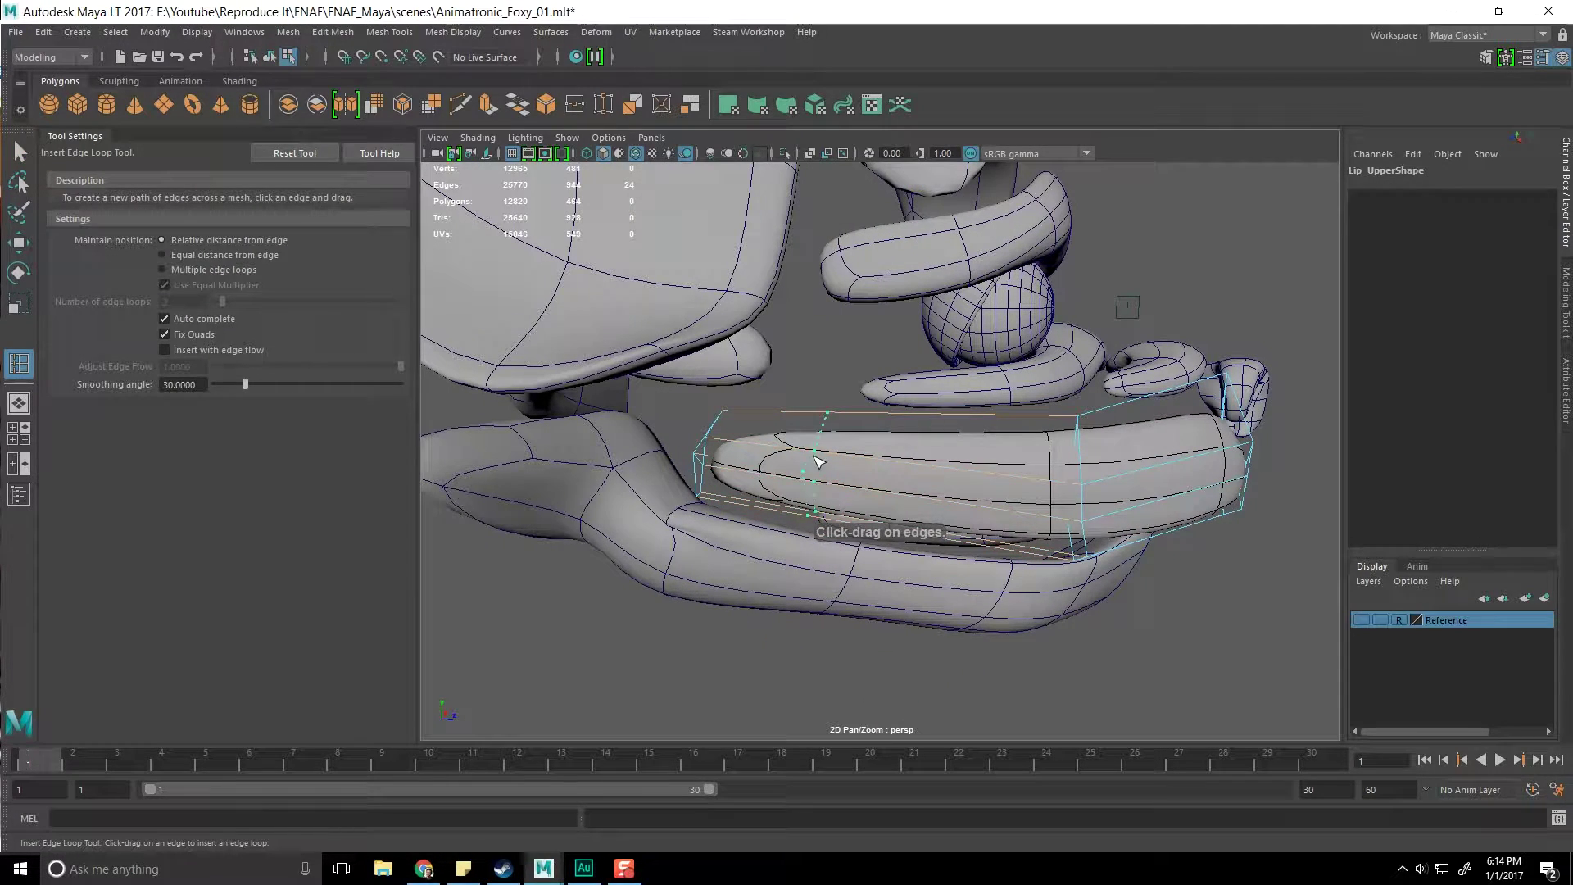
left_click(817, 457)
key("q")
Extract the eight faces behind the new edge loop of the upper lip as a separate piece
right_click_drag(830, 417, 749, 417)
left_click_drag(793, 547, 792, 505)
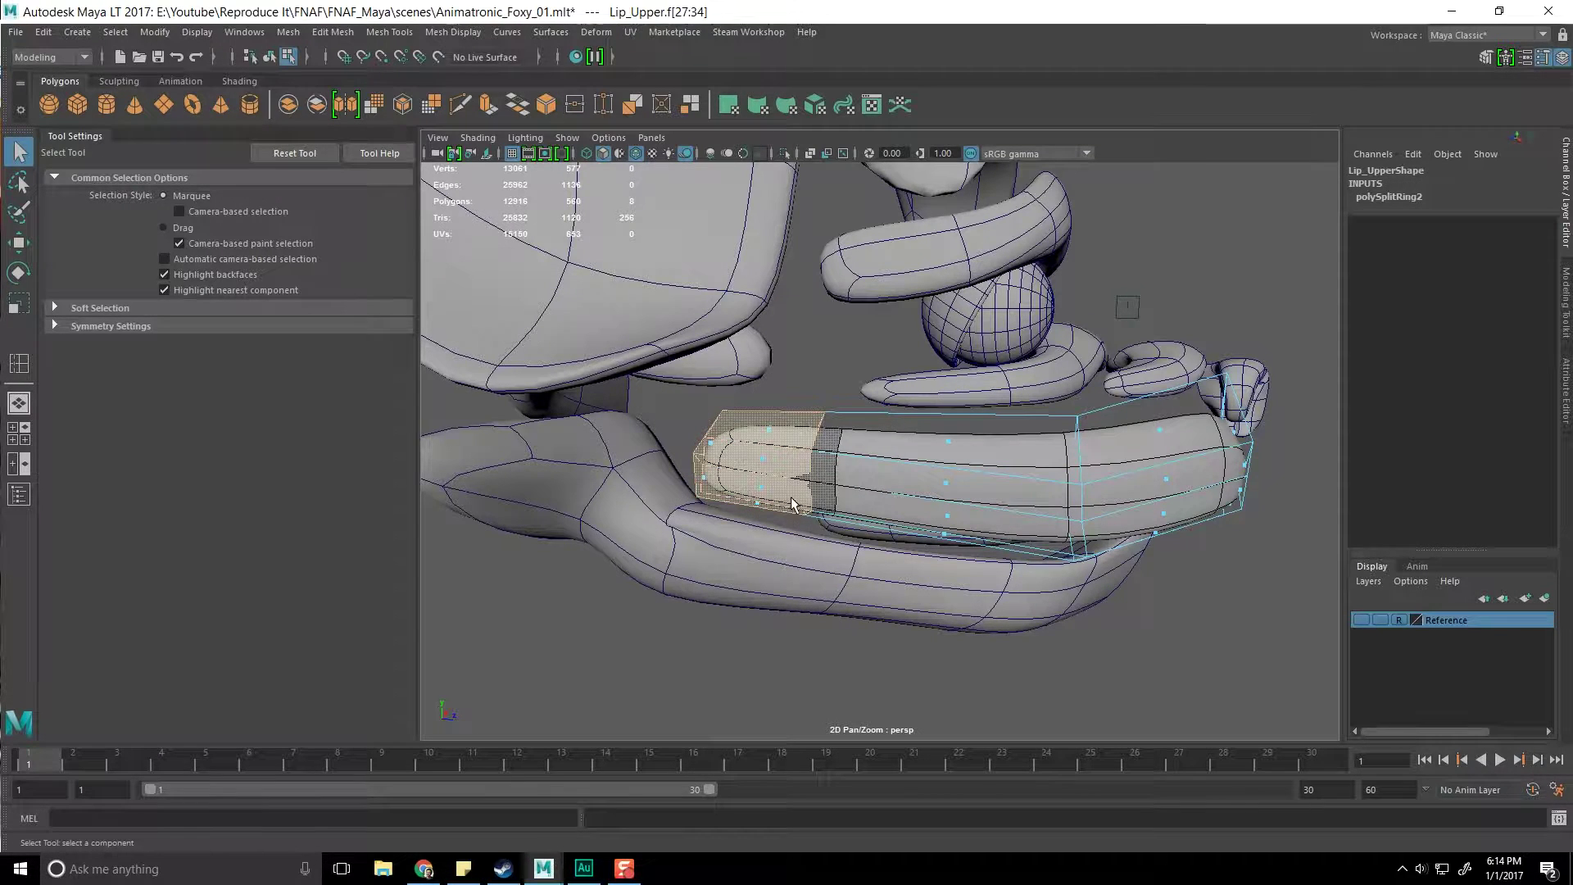
right_click_drag(805, 432, 836, 697, "shift")
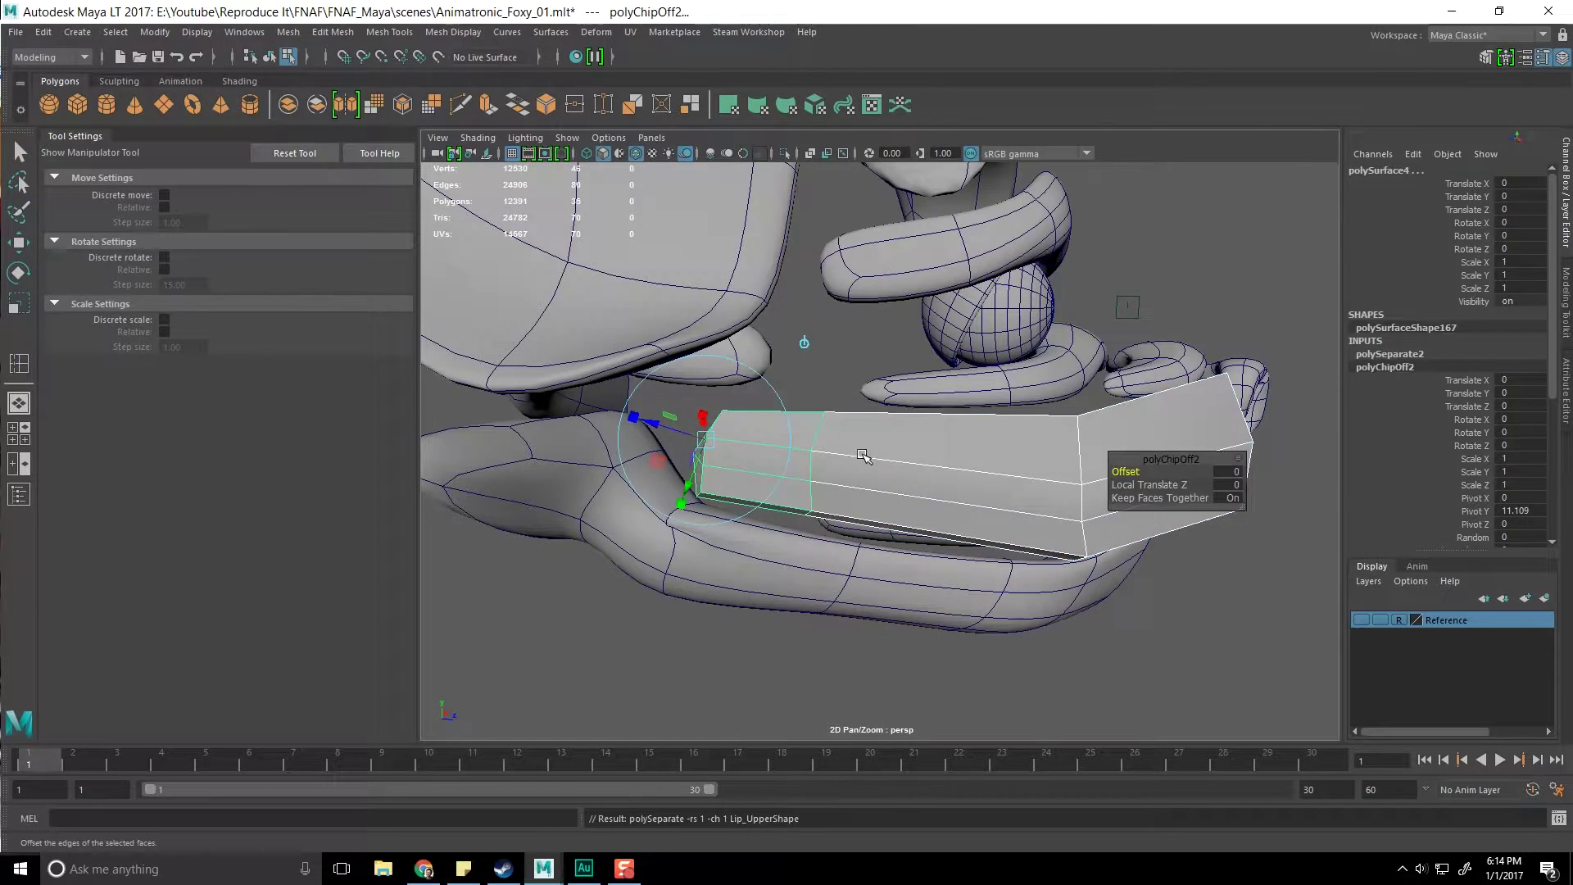
Move the extracted rear piece backward, leaving a gap between it and the rest of the upper lip
left_click(807, 346)
left_click_drag(1004, 409, 968, 411)
key("q")
scroll(818, 474, "up", 3)
Fill the open hole at the rear end of the front upper lip piece
left_click_drag(818, 474, 899, 459, "alt")
right_click_drag(899, 459, 901, 394)
left_click(916, 410)
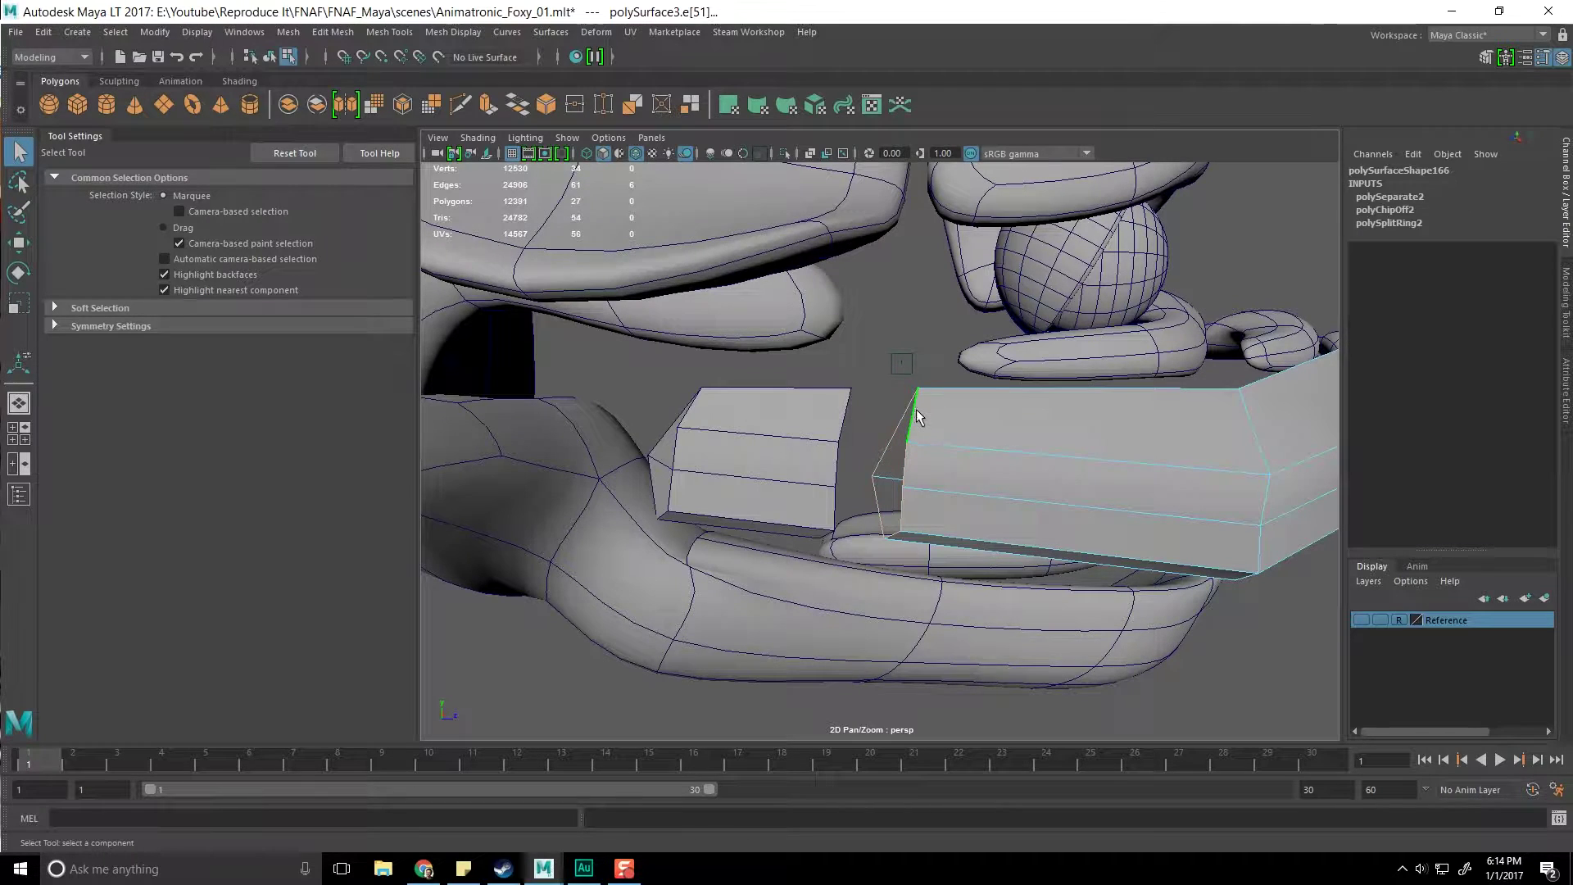
right_click(916, 425, "shift")
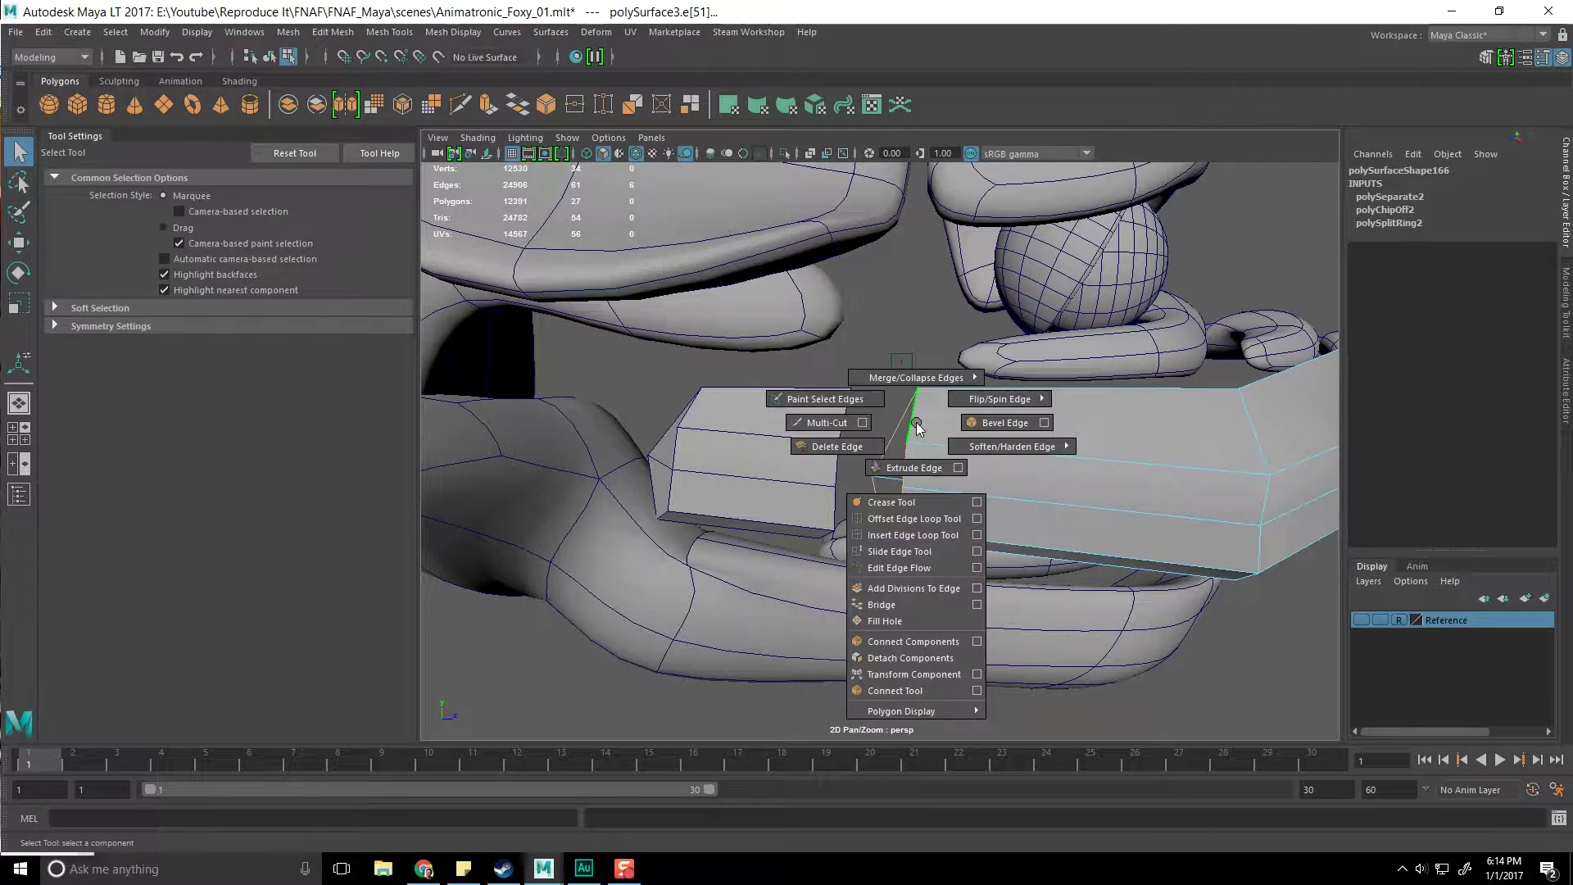
left_click(923, 621)
Cut an edge across the new rear cap of the upper lip, joining its opposite middle vertices
left_click_drag(926, 615, 913, 449, "alt")
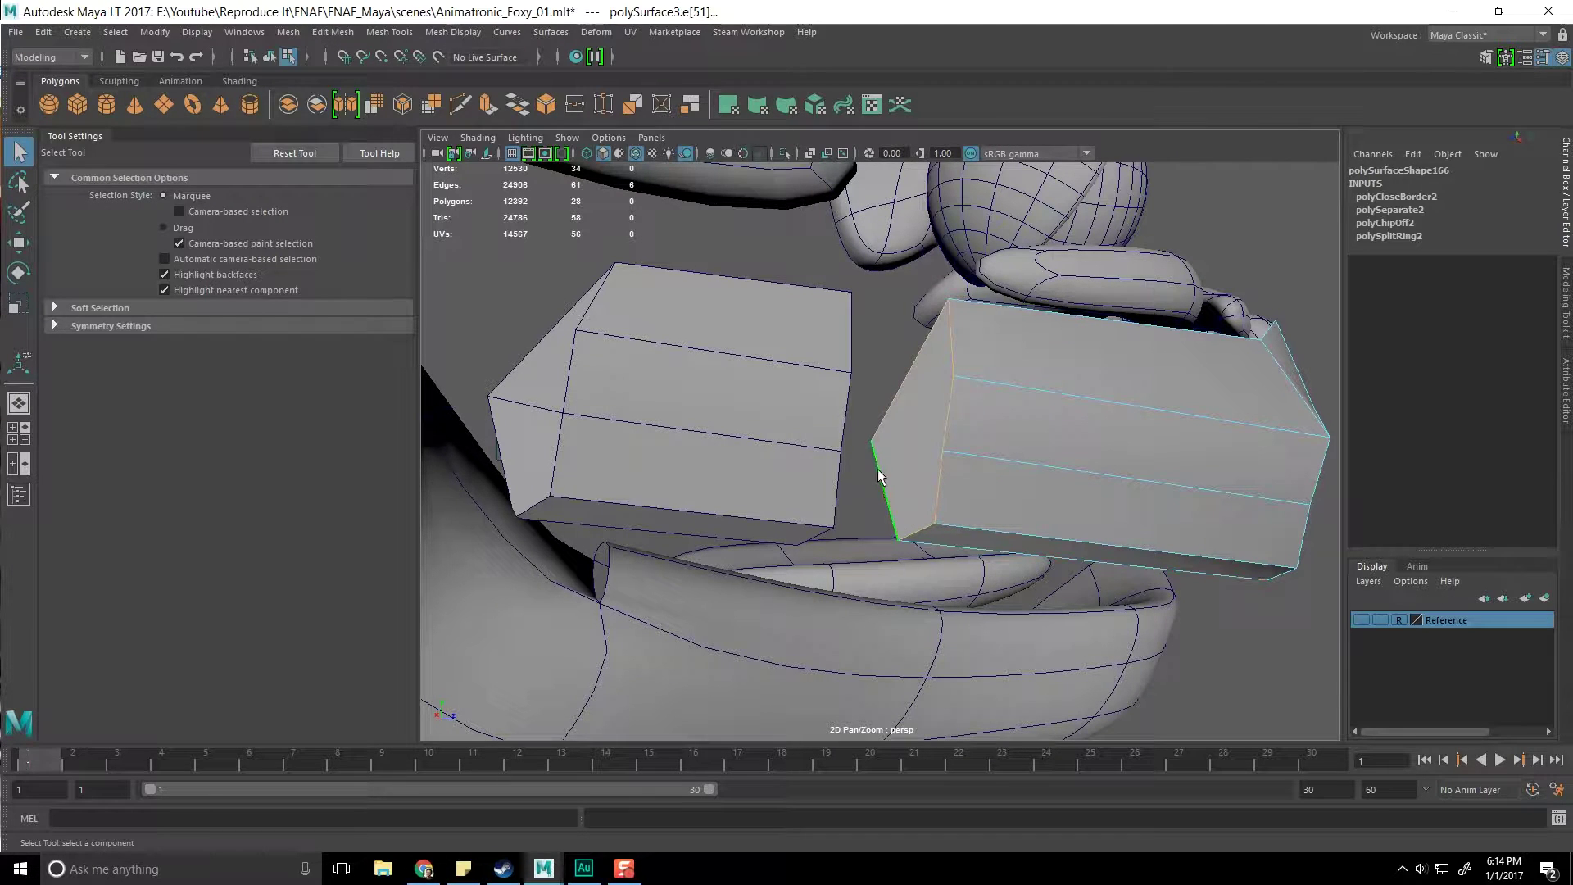
right_click(972, 423, "shift")
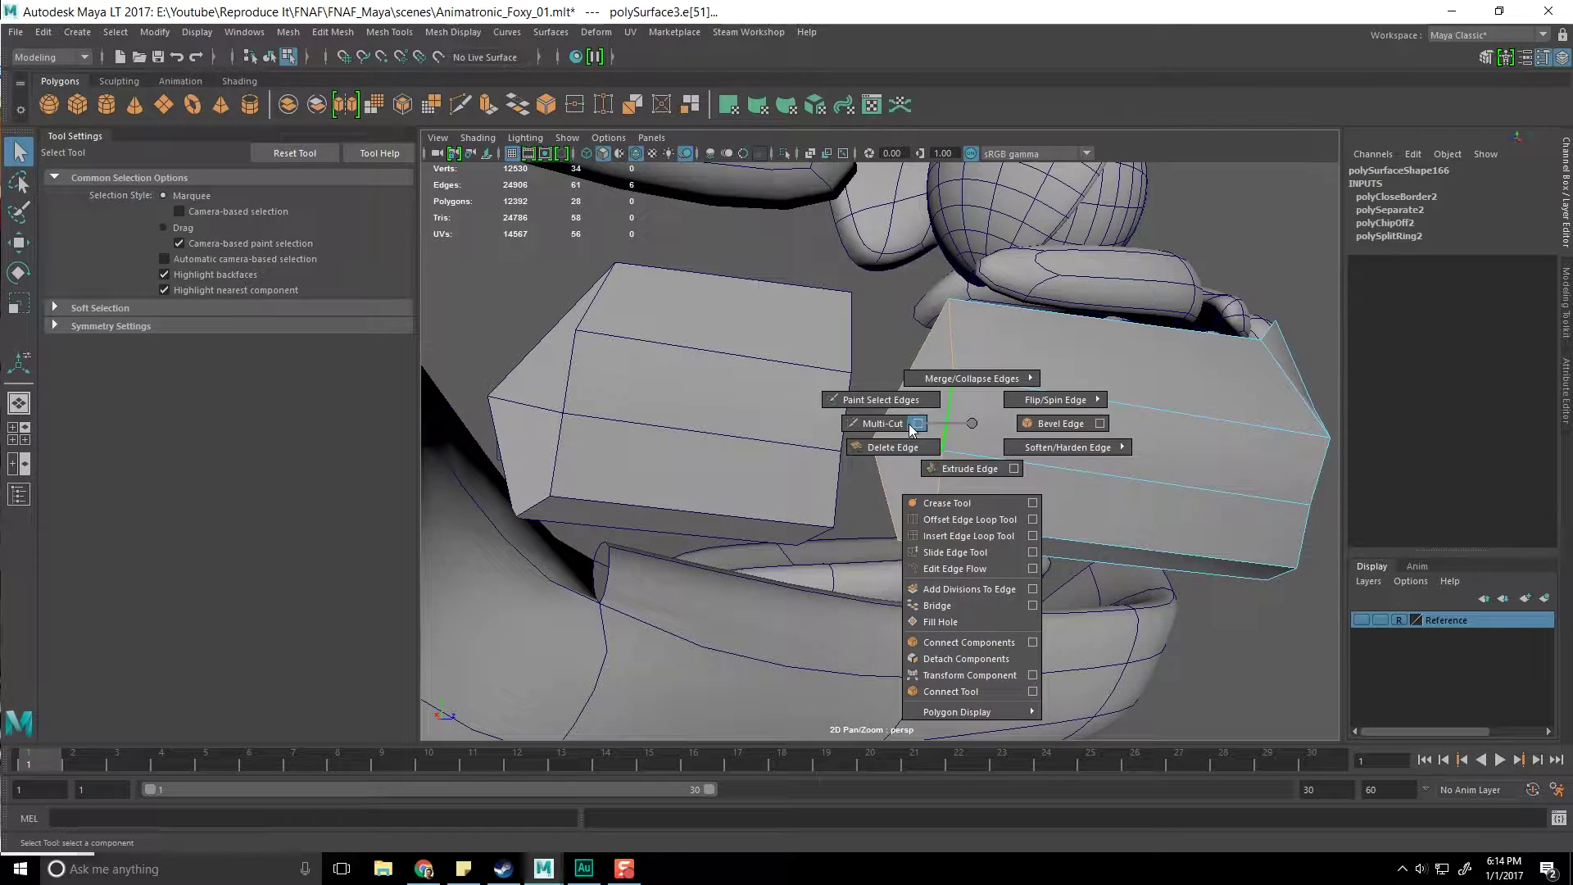
left_click(897, 425)
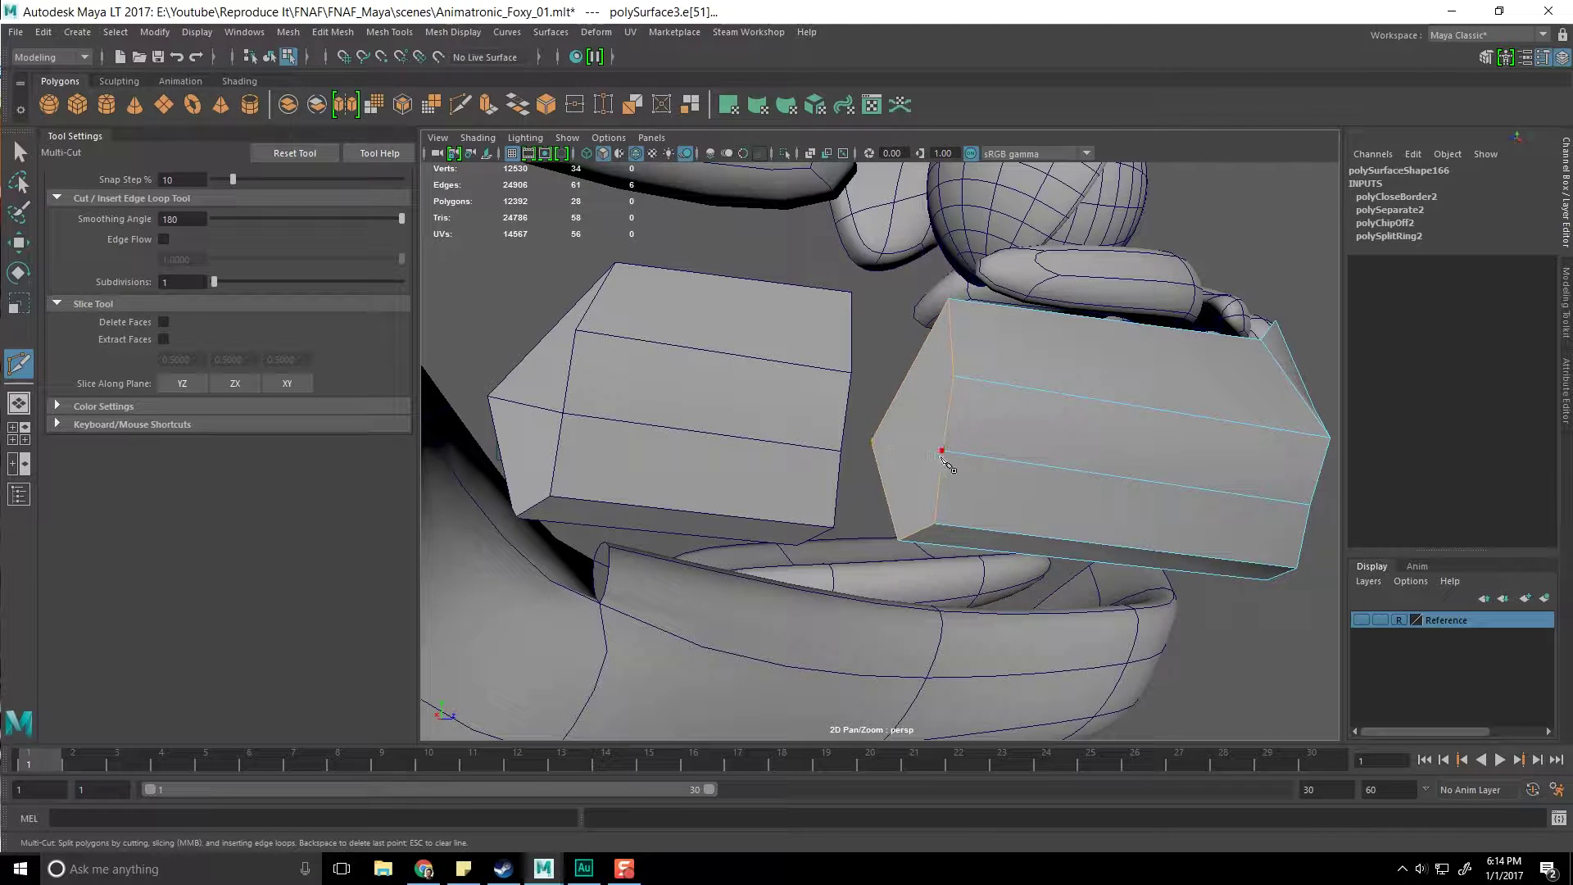
left_click(871, 443)
key("Return")
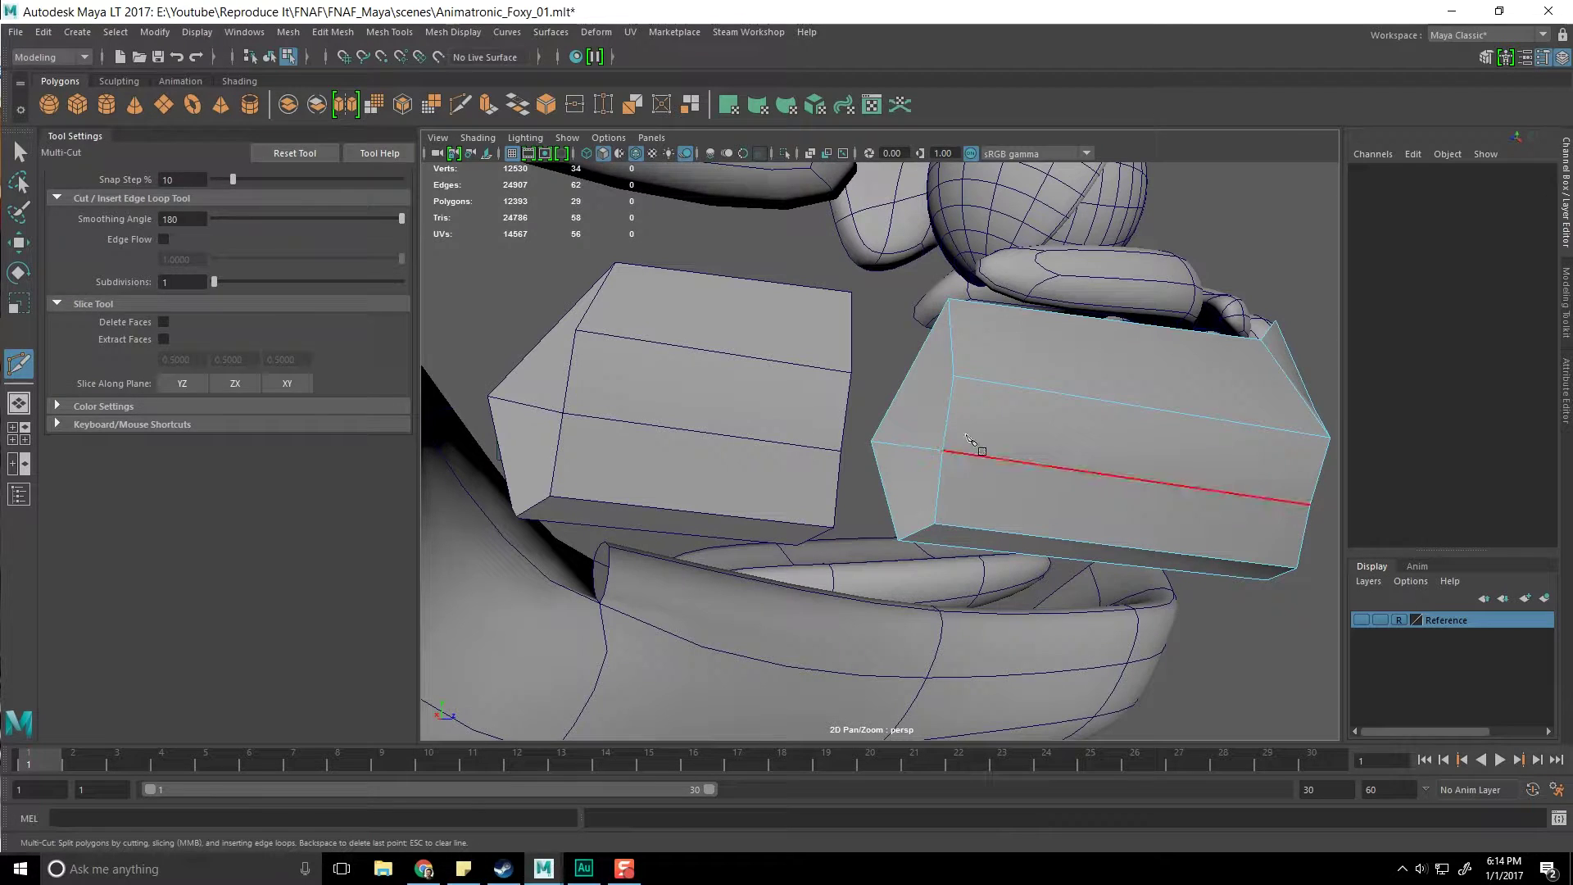
key("q")
Show the upper lip in smooth preview with its cage and move its rear vertices back toward the extracted piece
scroll(962, 443, "down", 6)
key("F8")
key("2")
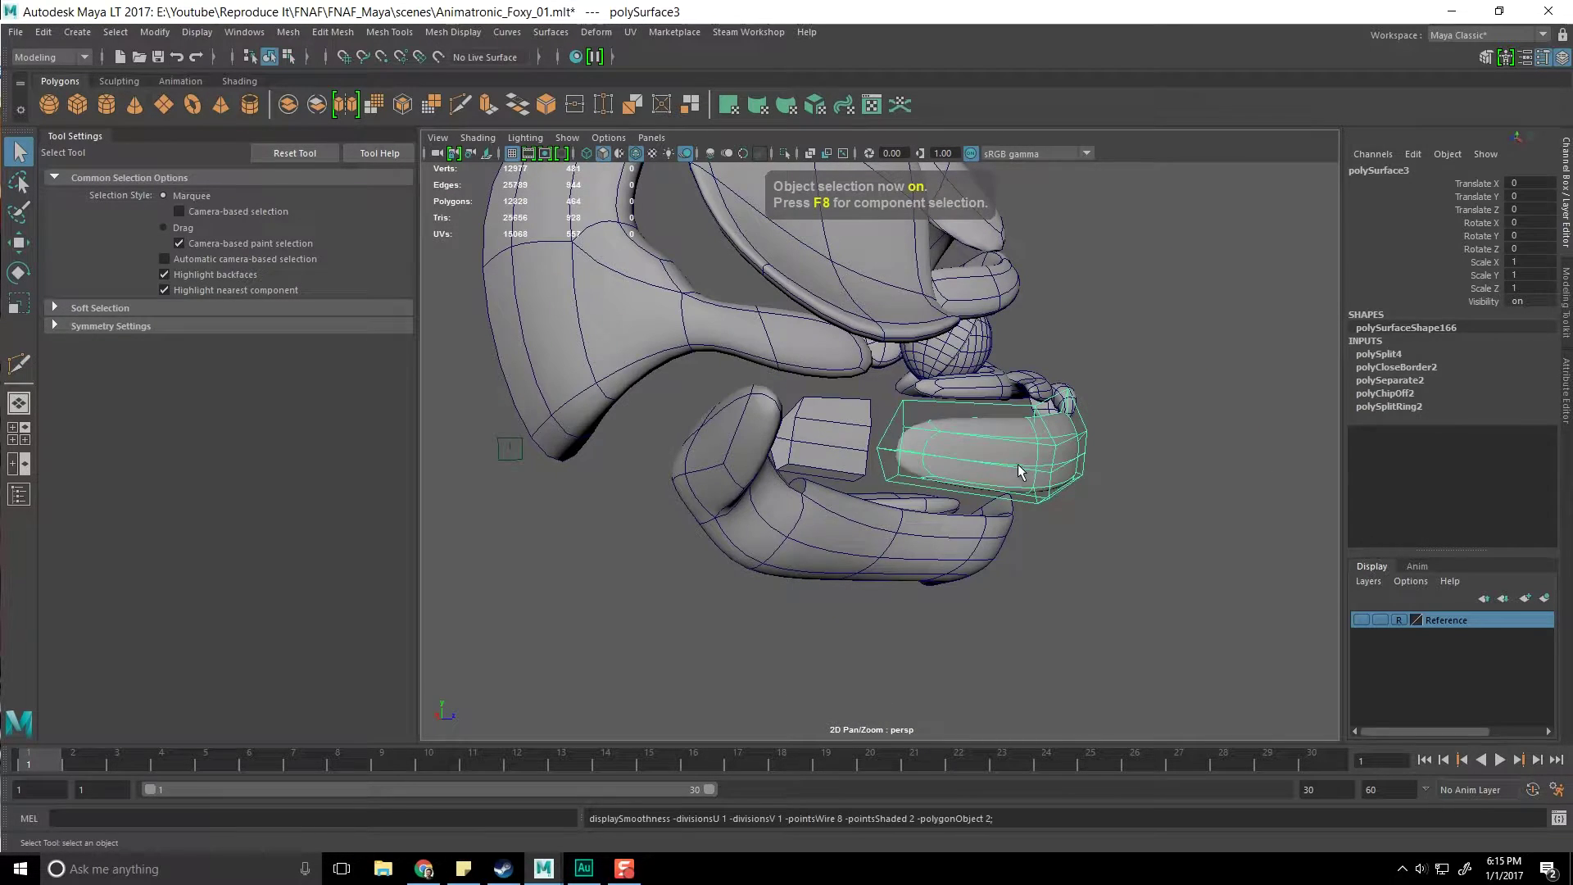
scroll(1008, 459, "up", 5)
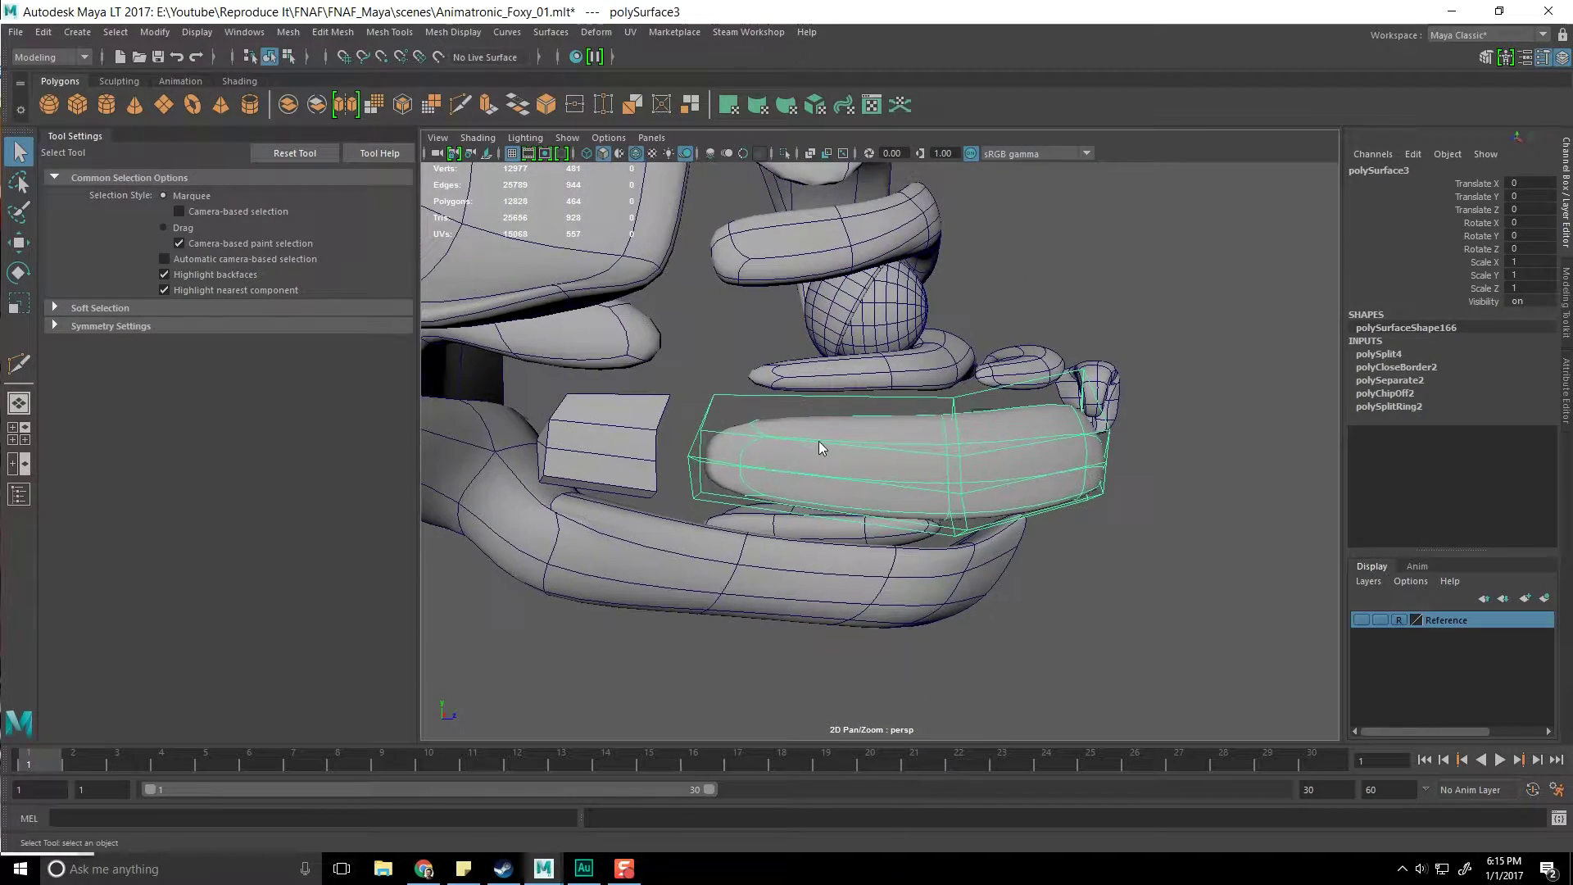
right_click_drag(818, 441, 754, 419)
middle_click_drag(755, 420, 883, 431, "alt")
left_click_drag(808, 385, 900, 460)
key("w")
scroll(861, 430, "up", 2)
scroll(1209, 495, "down", 4)
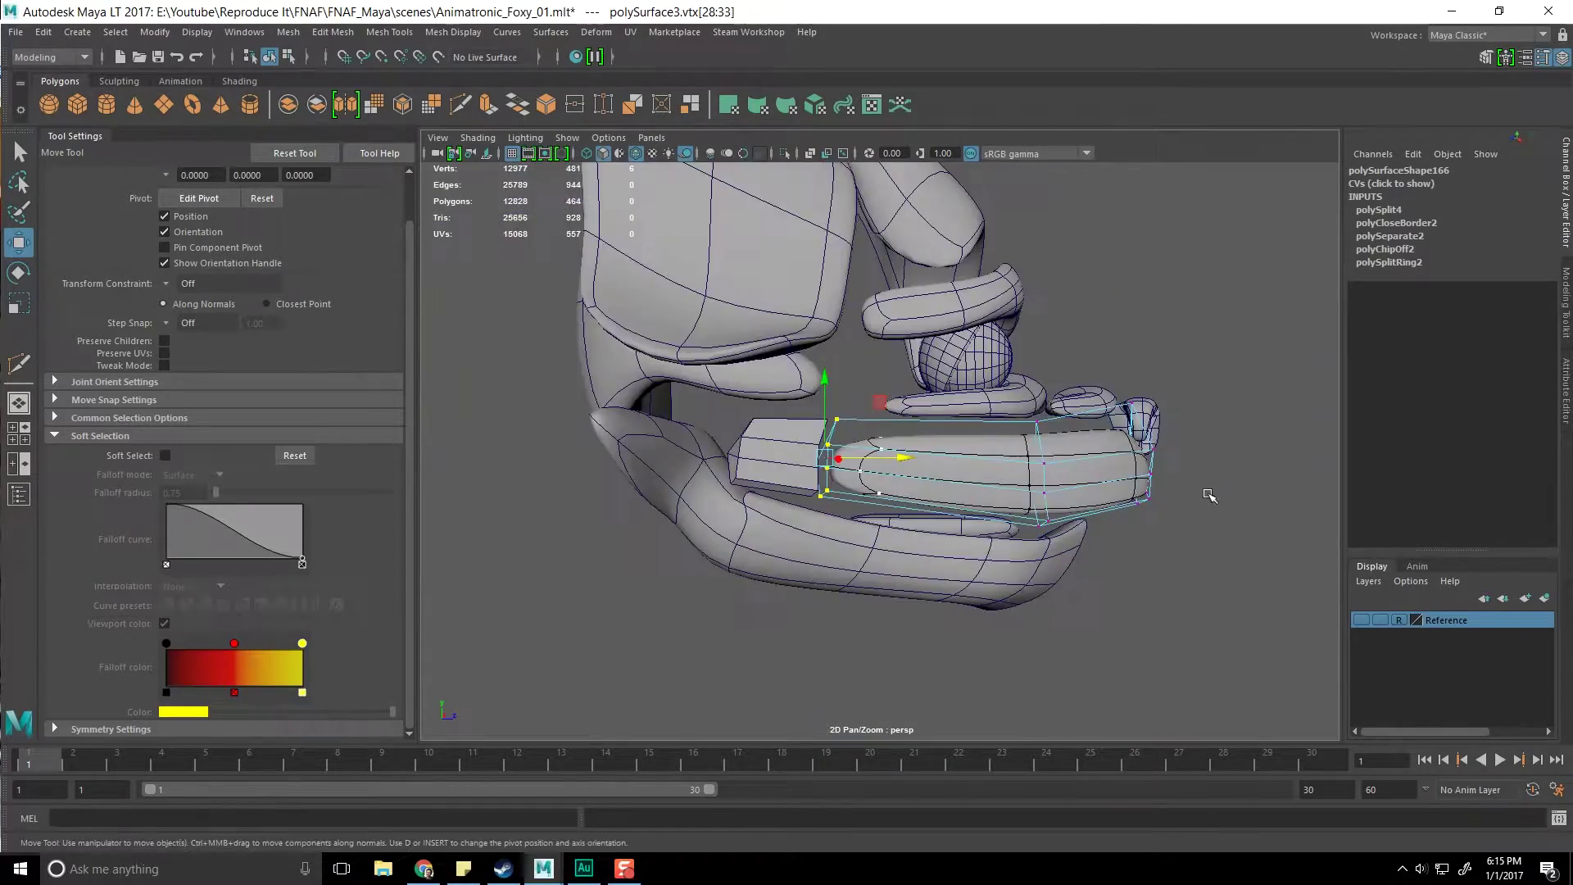
left_click_drag(1209, 495, 1071, 534, "alt")
scroll(1071, 533, "up", 2)
middle_click_drag(807, 492, 899, 441, "alt")
Insert an edge loop close to the rear end of the upper lip to tighten its smoothed end
key("F8")
scroll(899, 441, "up", 3)
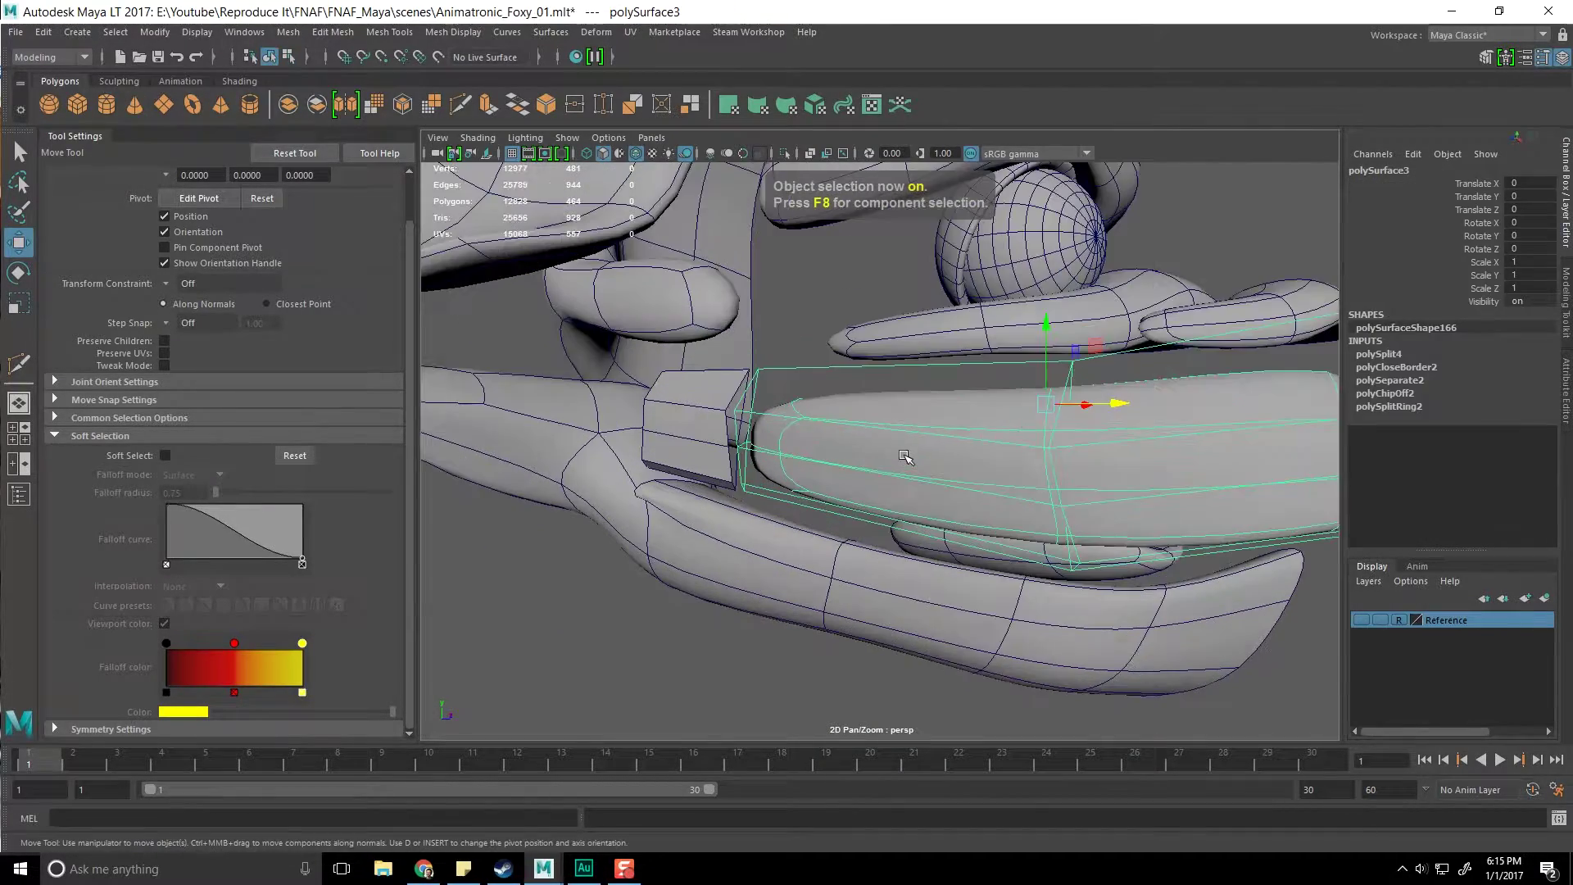
right_click_drag(777, 445, 699, 419, "shift")
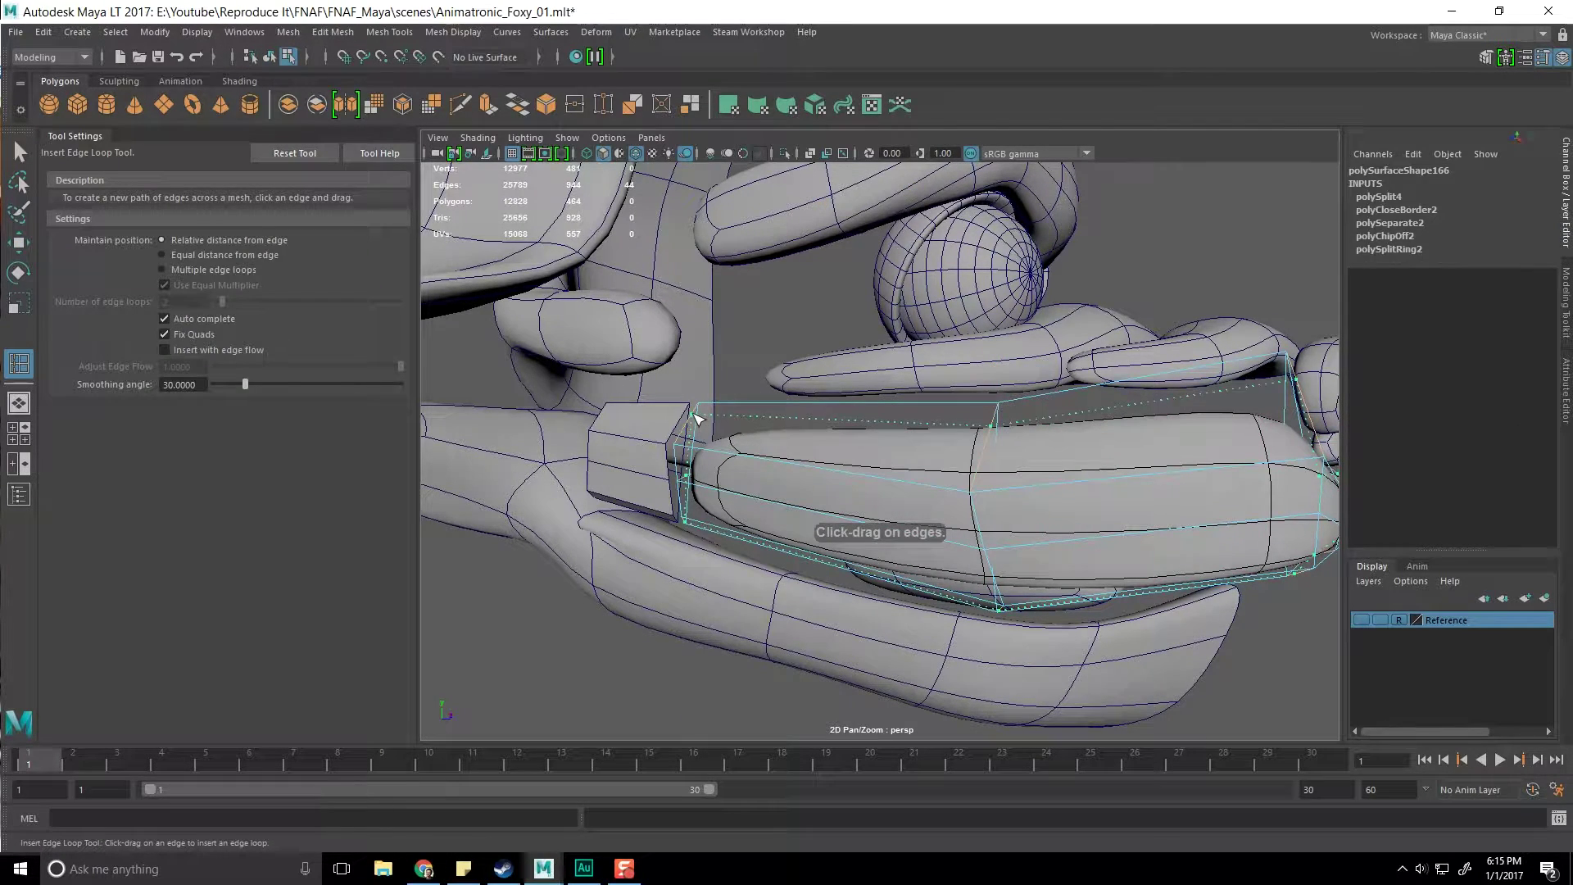
left_click(703, 416)
left_click_drag(703, 415, 1104, 487, "alt")
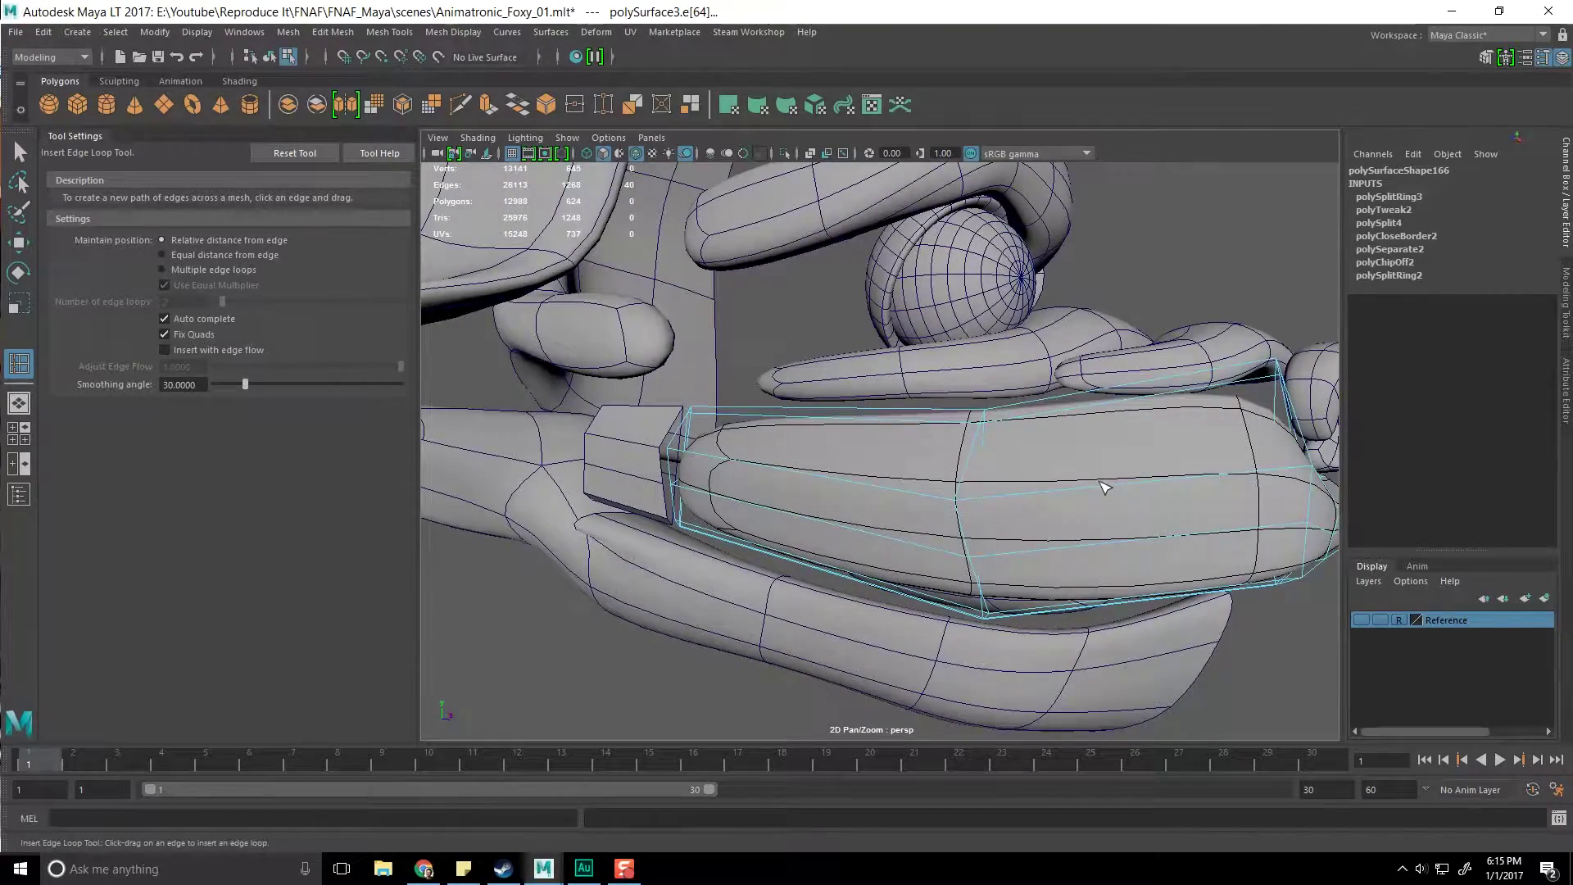
Return to object selection, display the upper lip in smooth preview without its cage, and clear the selection
key("F8")
key("q")
right_click_drag(1114, 472, 1065, 484, "alt")
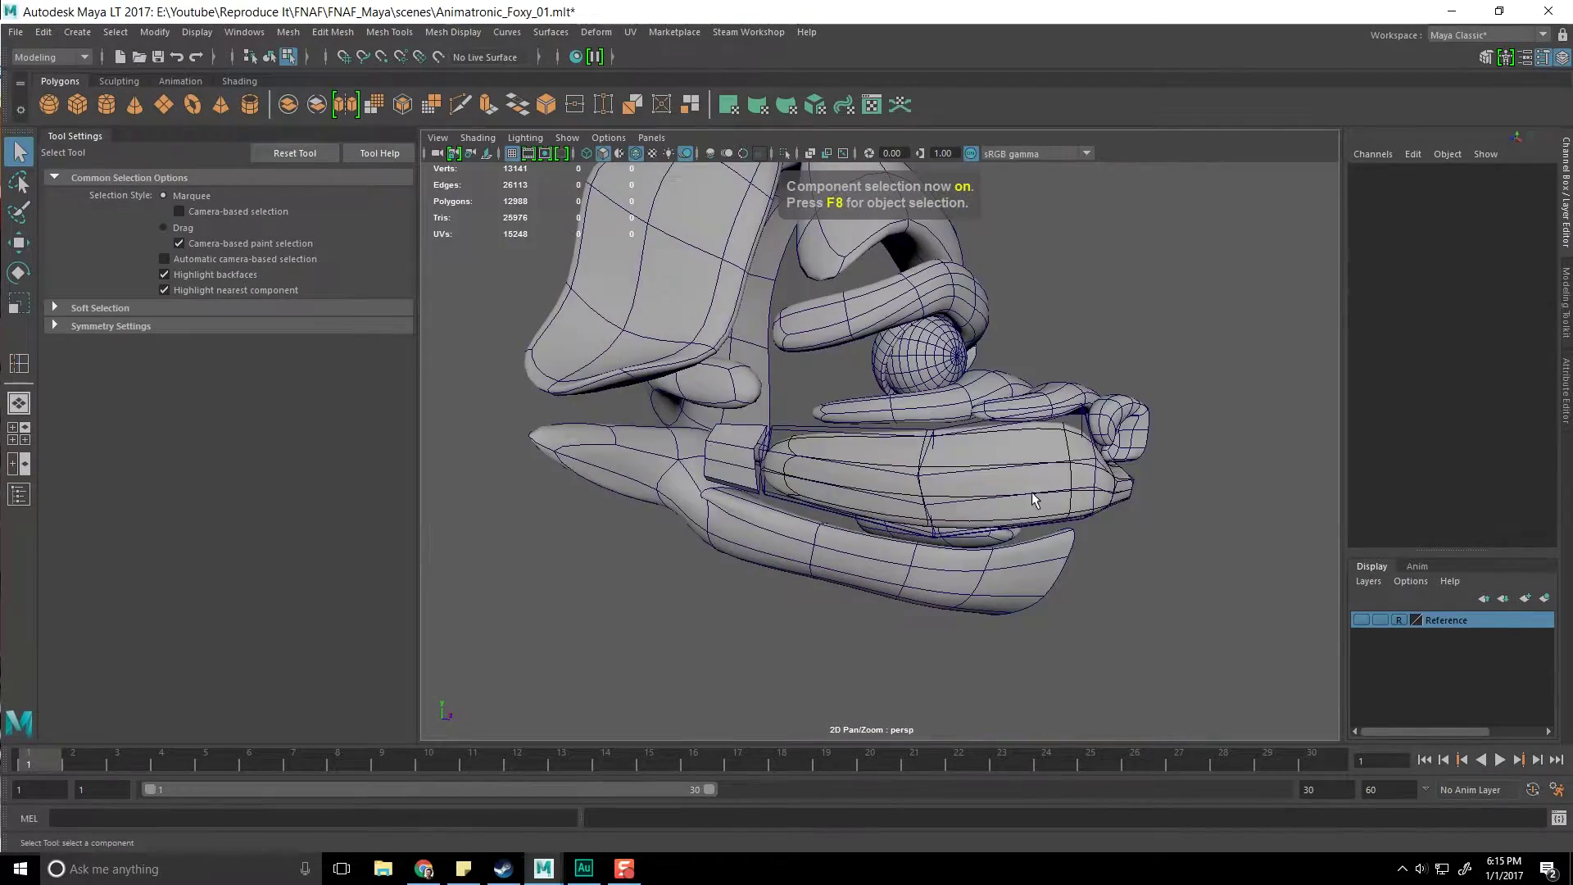
left_click(1030, 495)
middle_click_drag(846, 525, 899, 523, "alt")
key("3")
left_click(1148, 376)
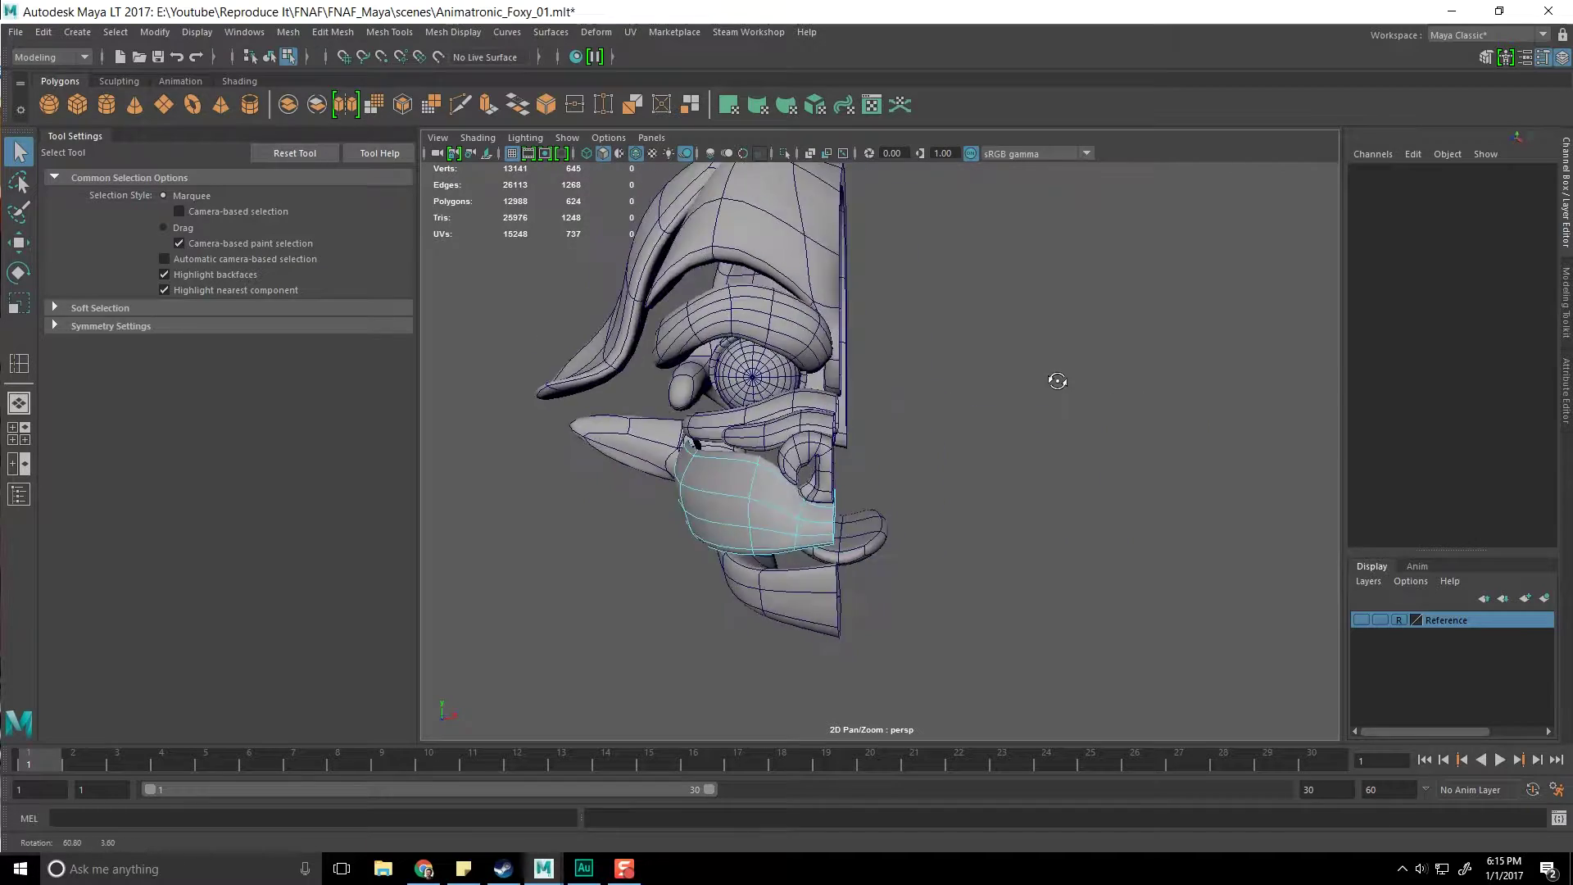
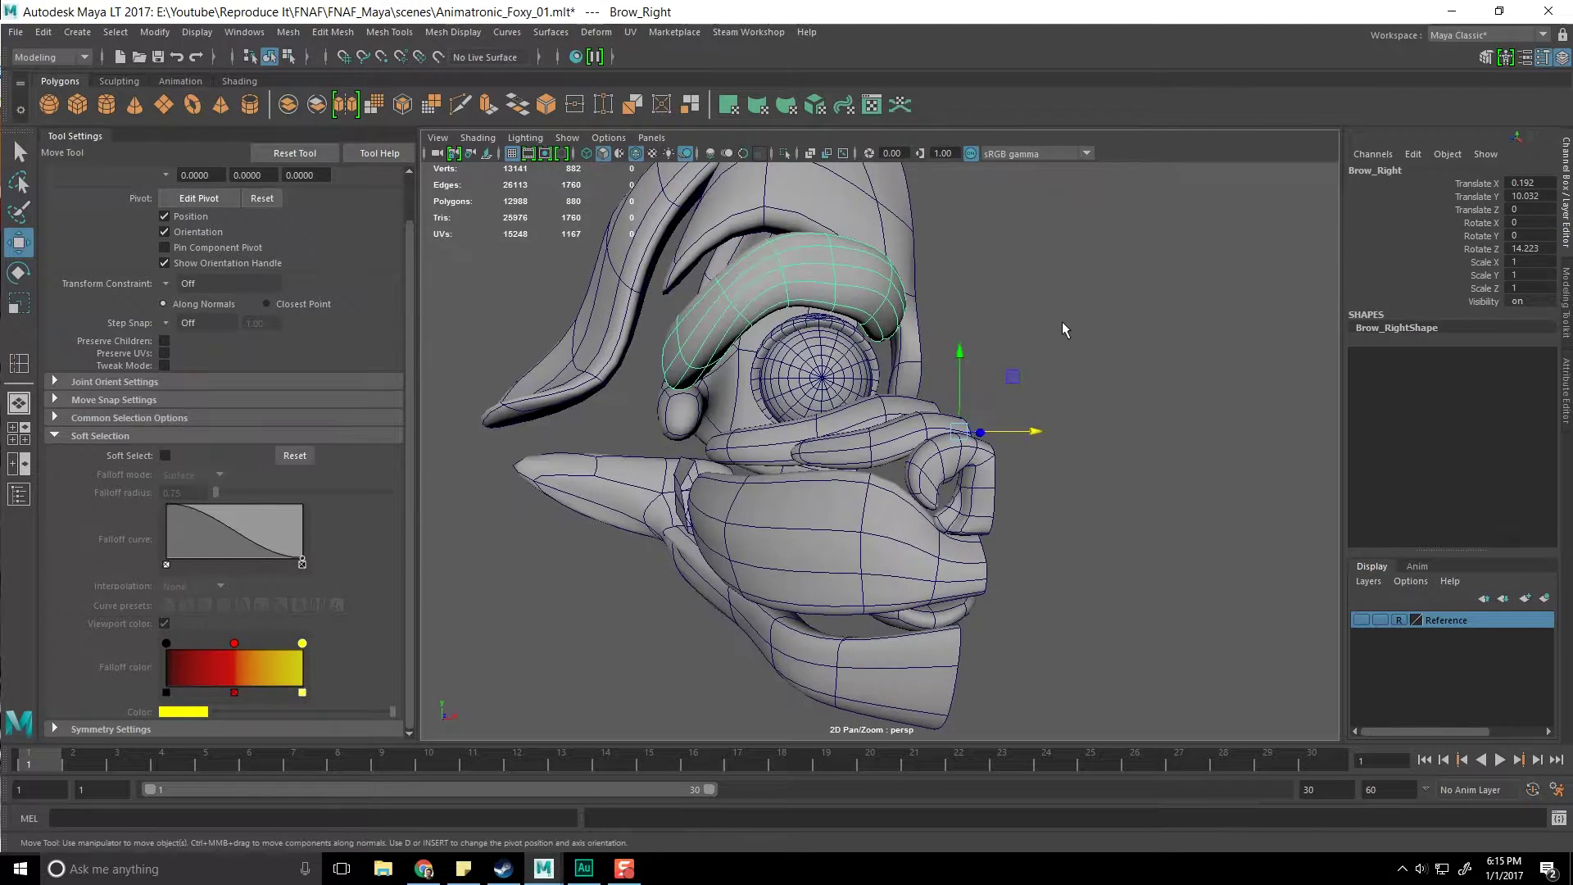
Deselect the brow and rotate the Ear_Right object upward so it stands above the head
key("q")
left_click(1064, 361)
scroll(1055, 395, "down", 4)
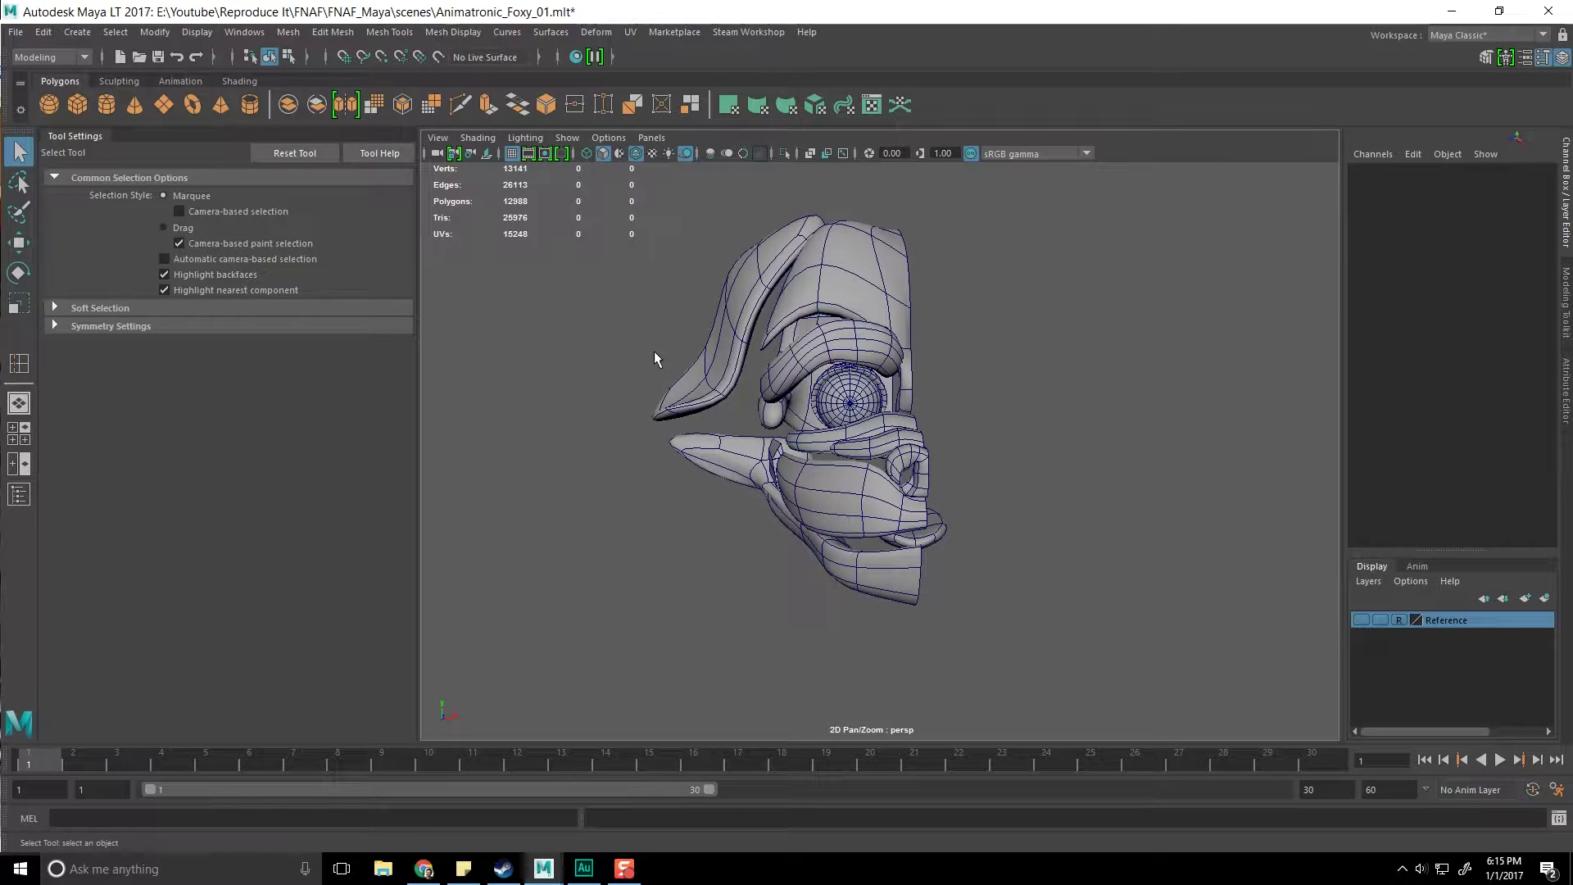
left_click(741, 315)
left_click_drag(777, 303, 923, 514, "alt")
key("e")
key("r")
key("e")
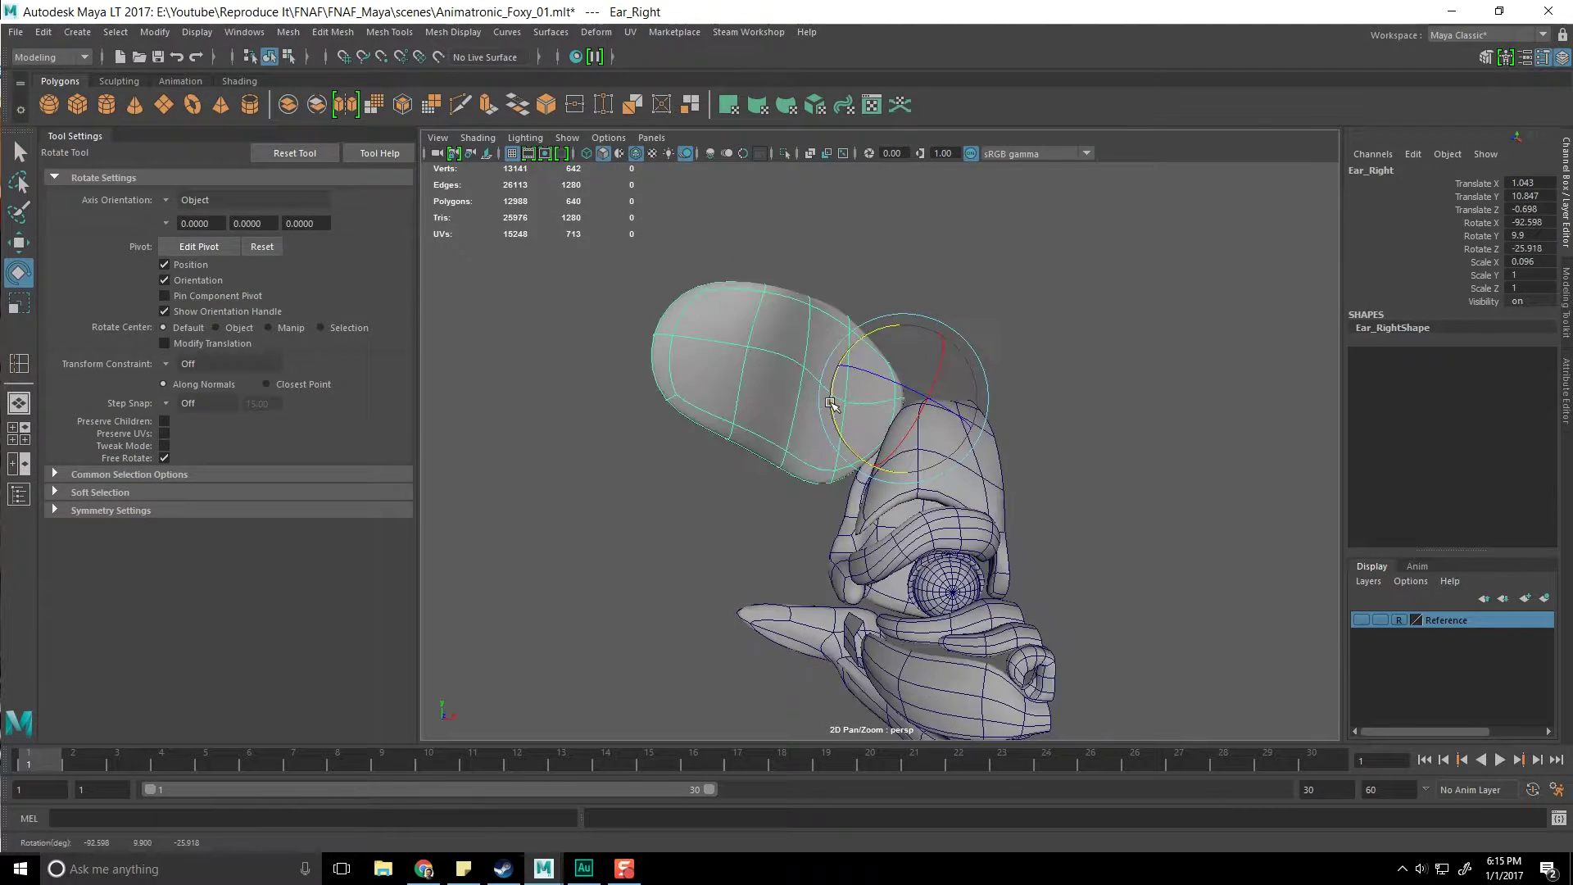
left_click_drag(830, 404, 885, 403)
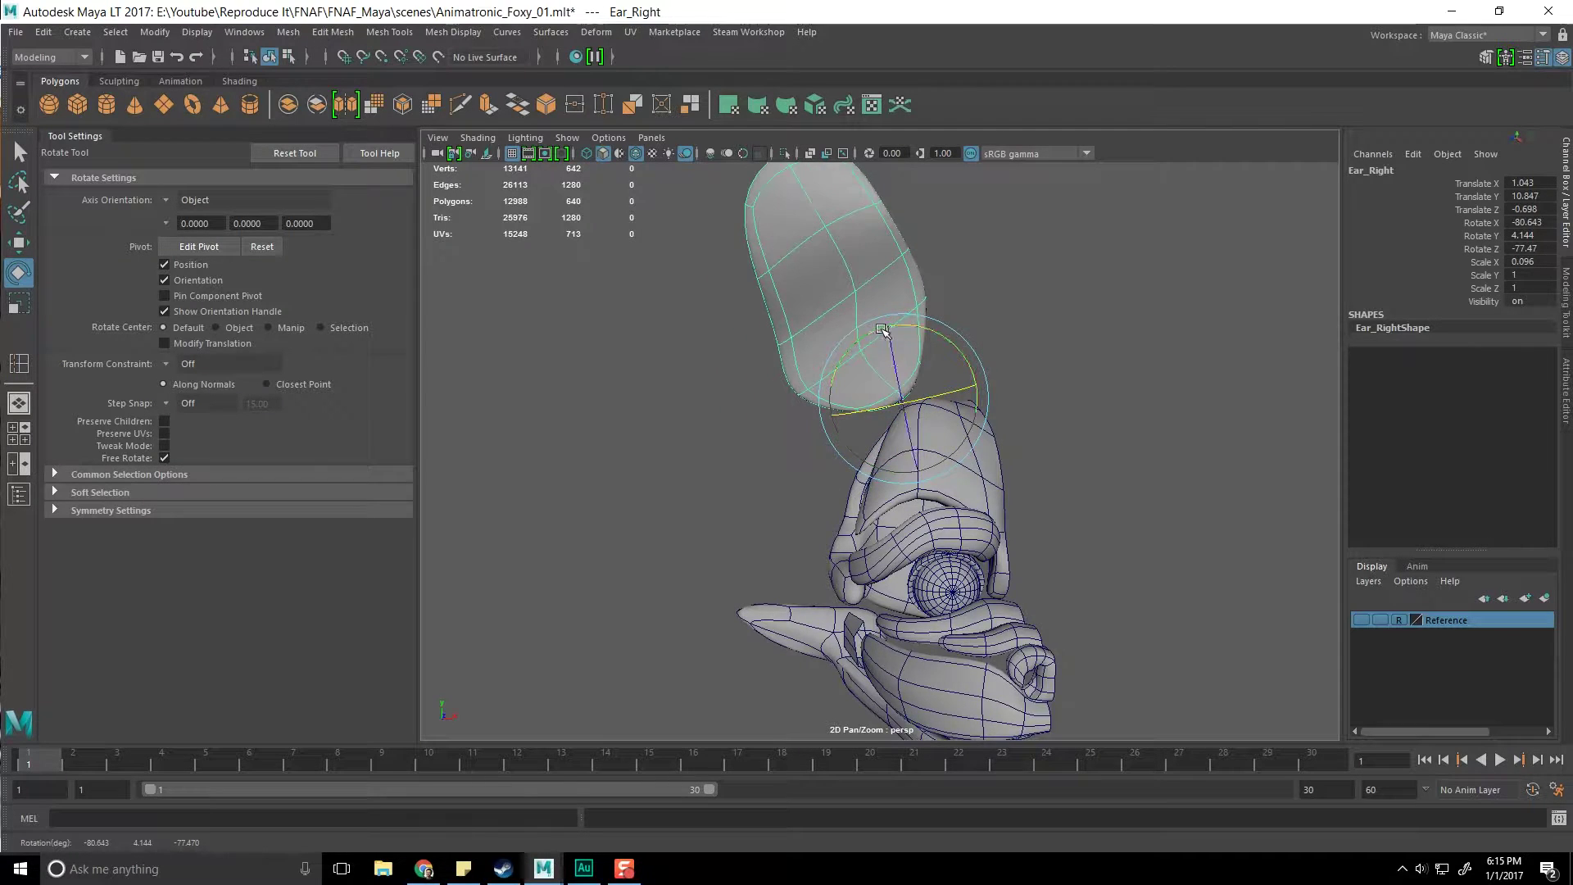
Pull the vertices at the outer end of Ear_Right outward to form a long pointed tip
key("r")
left_click_drag(883, 331, 828, 485, "alt")
right_click_drag(829, 485, 850, 496, "alt")
right_click_drag(836, 391, 802, 382)
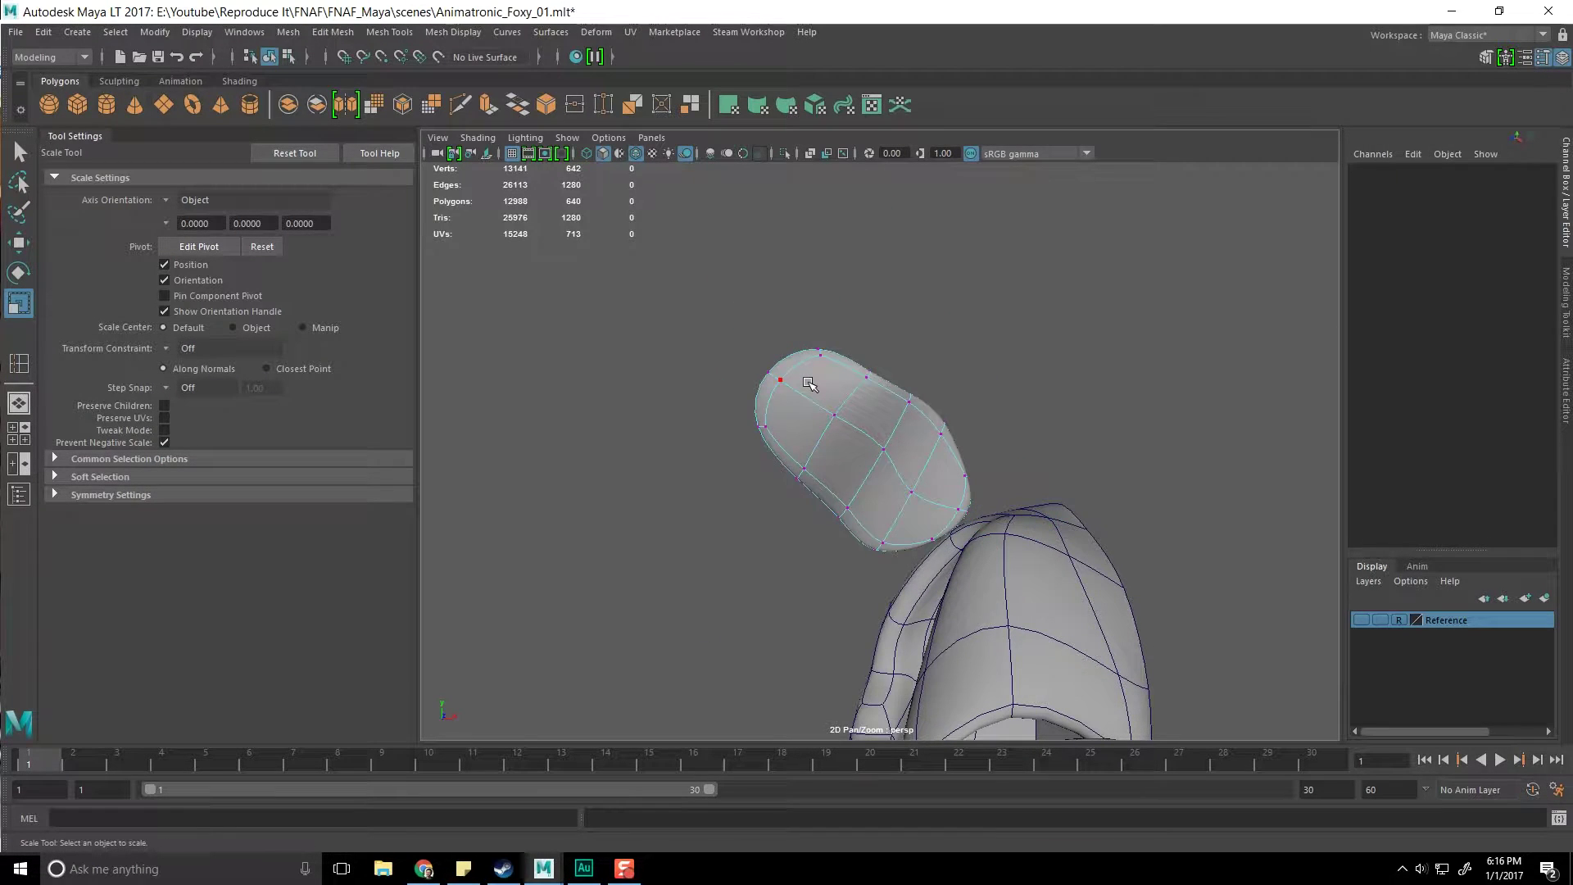
left_click_drag(720, 339, 774, 374)
key("w")
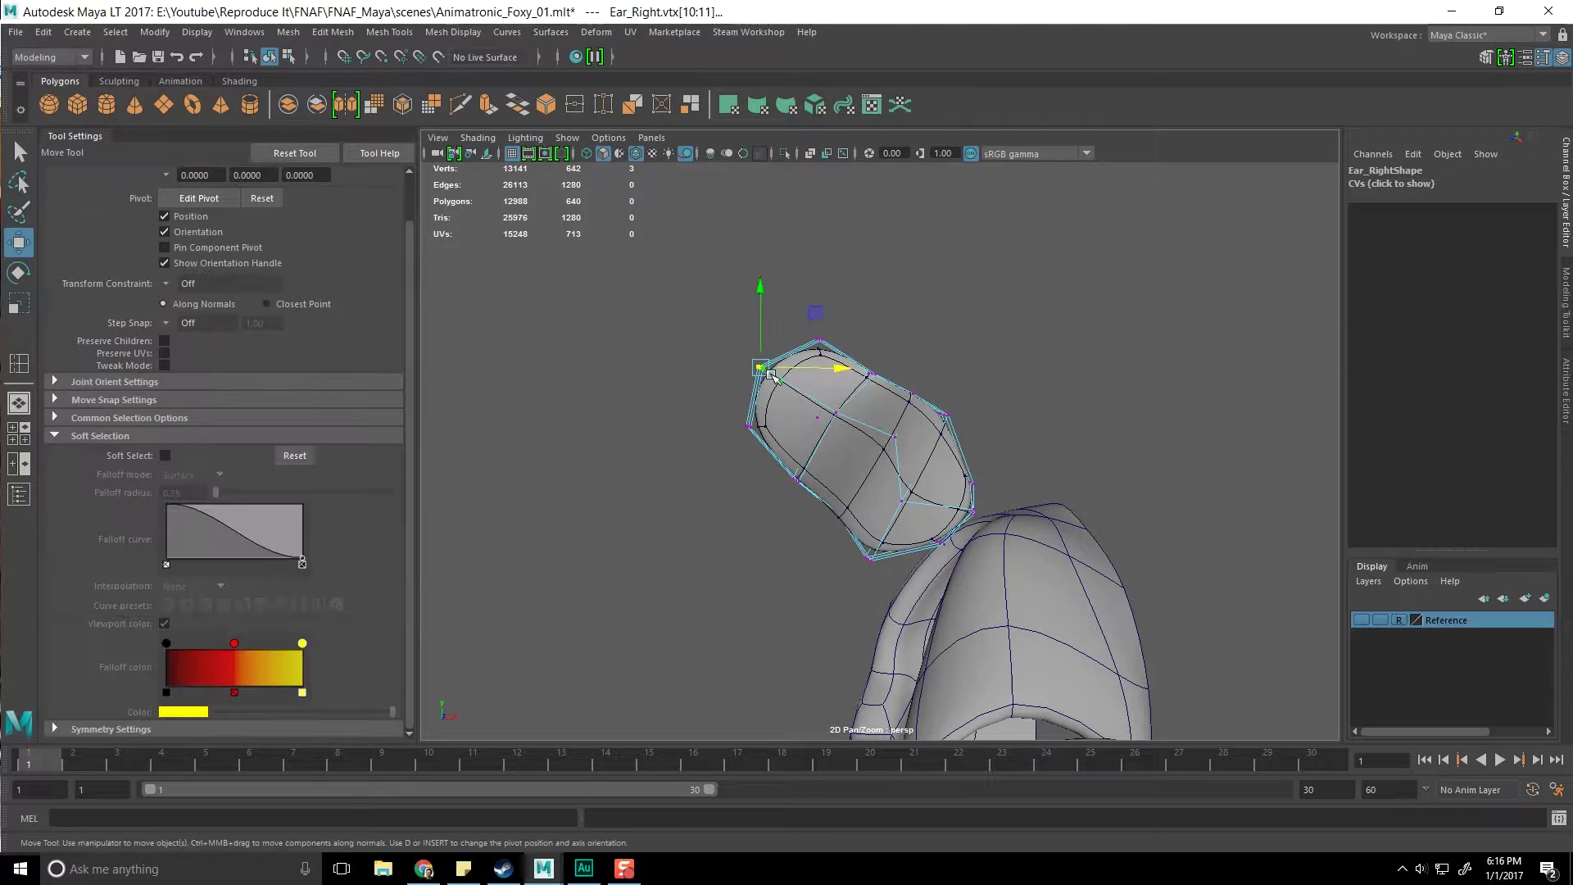
left_click_drag(814, 313, 702, 228)
Display Ear_Right without smoothing and select the inner-ear faces near its tip
right_click_drag(808, 415, 846, 470, "alt")
left_click_drag(847, 470, 847, 396, "alt")
right_click_drag(843, 393, 846, 417)
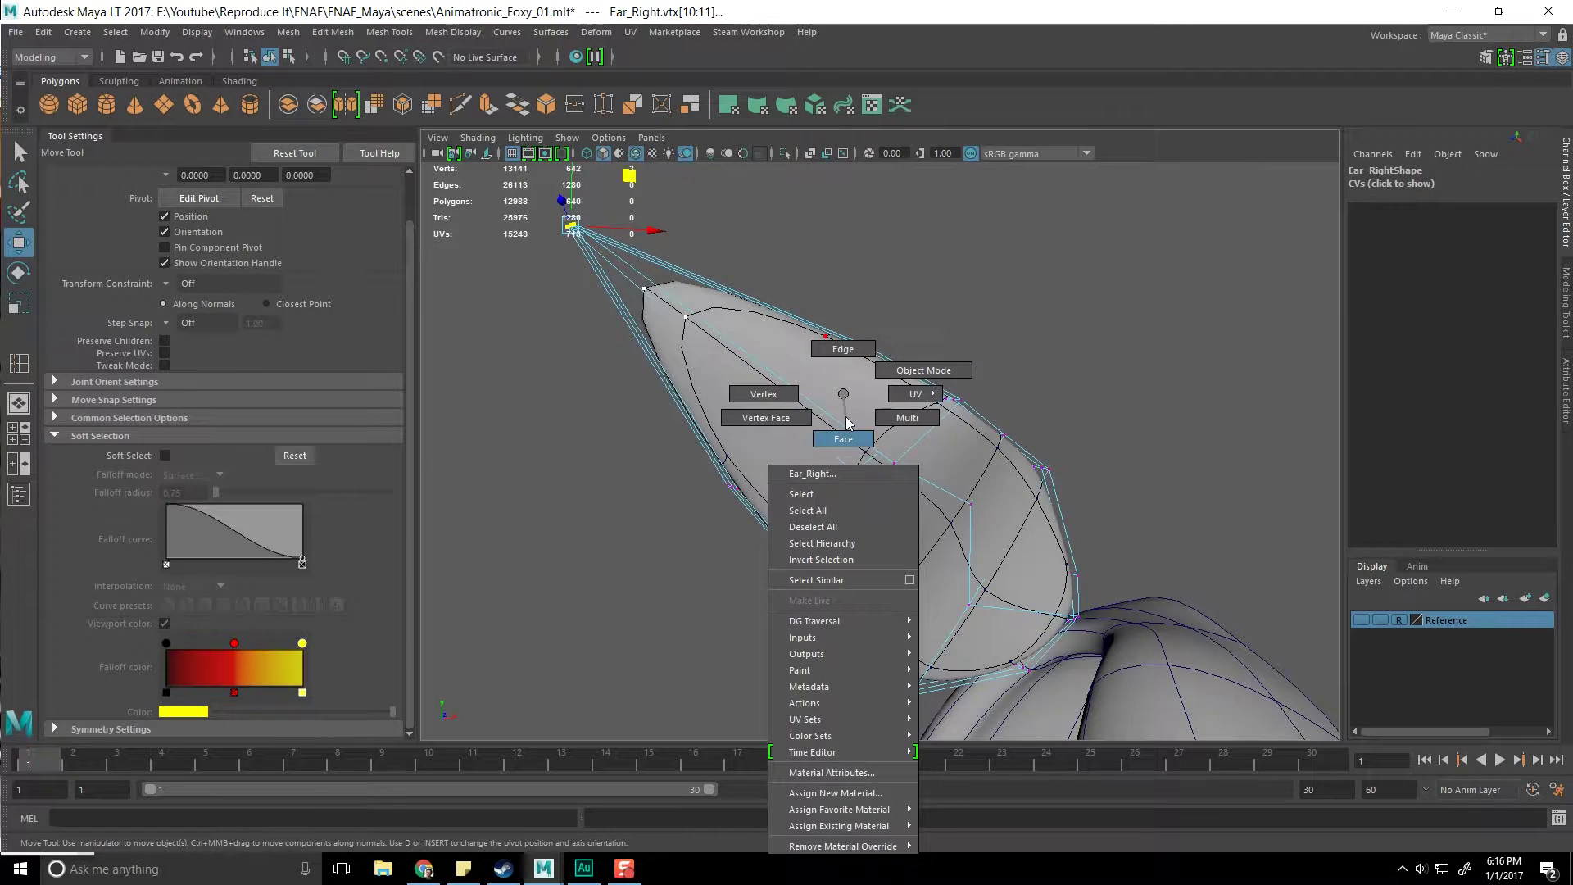
left_click(766, 427)
key("1")
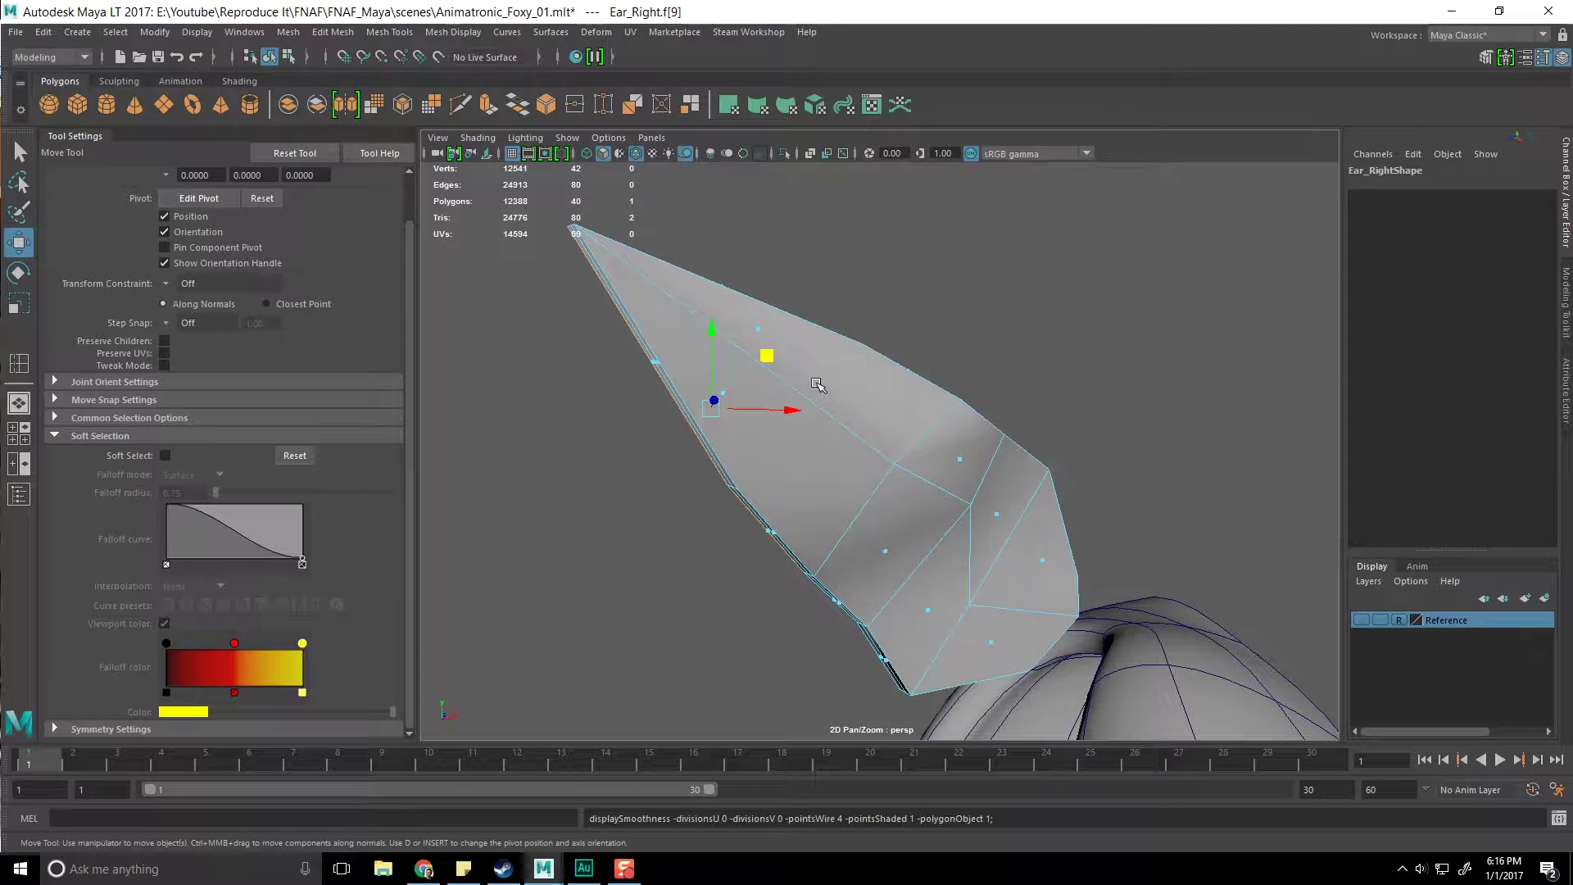
left_click_drag(778, 352, 774, 336, "alt")
left_click(781, 330)
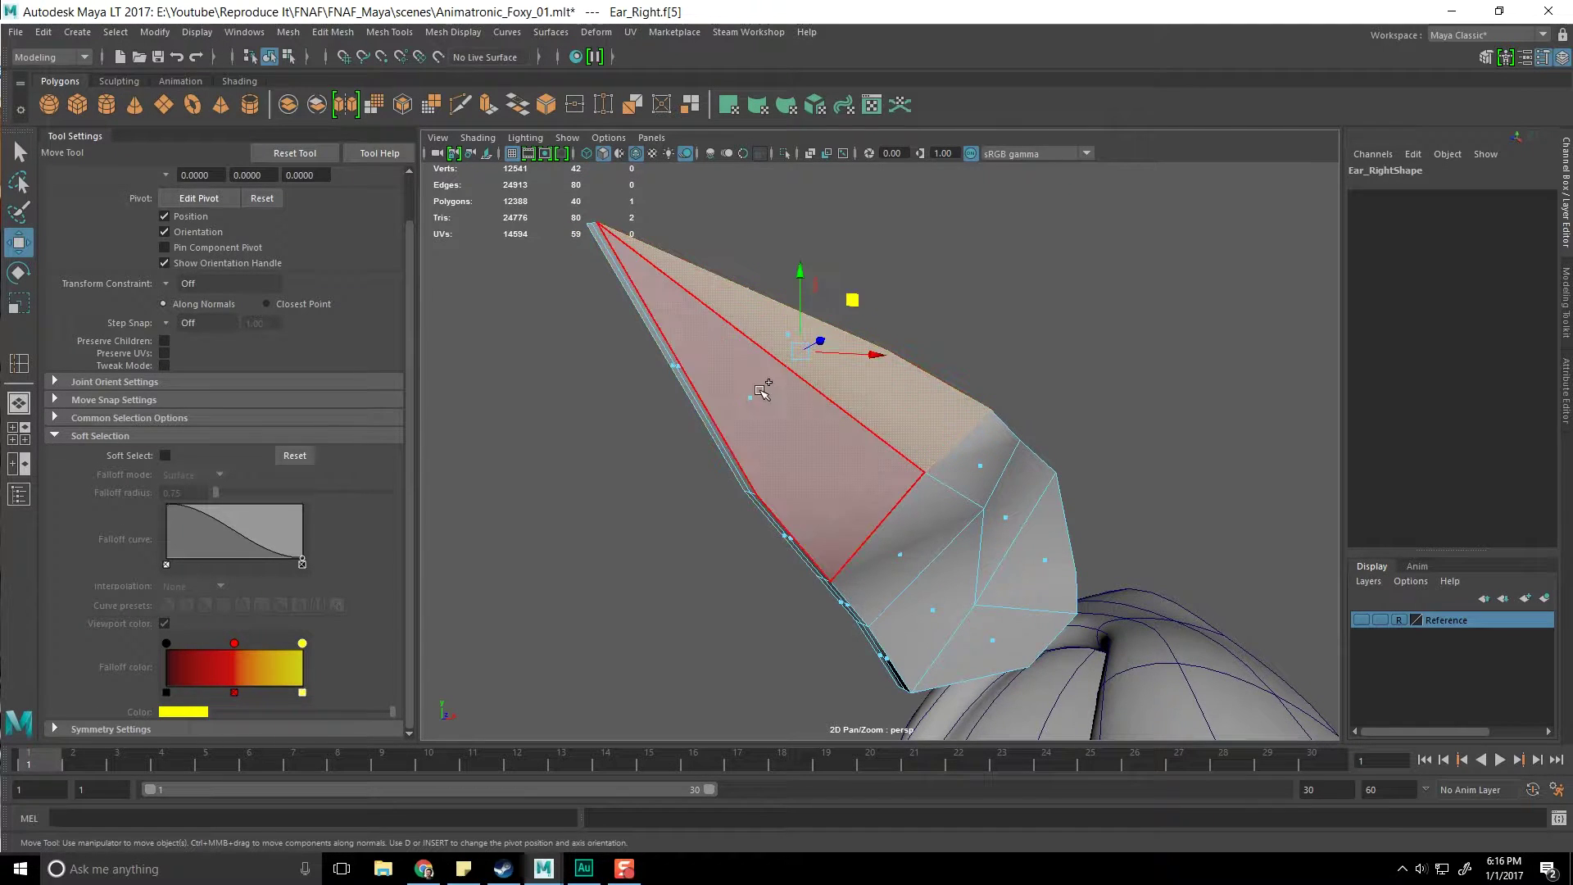
left_click(757, 390, "shift")
left_click(981, 462, "shift")
left_click_drag(981, 462, 942, 489, "alt")
Move the interior vertices of the ear's front side to even out the spacing of its faces
right_click_drag(932, 484, 853, 418)
mouse_move(902, 450)
left_mouse_down("alt")
mouse_move(927, 474)
mouse_move(944, 463)
mouse_move(927, 447)
left_mouse_up("alt")
left_click(928, 475)
left_click_drag(968, 399, 915, 444)
left_click(943, 575)
left_click_drag(993, 521, 1027, 491)
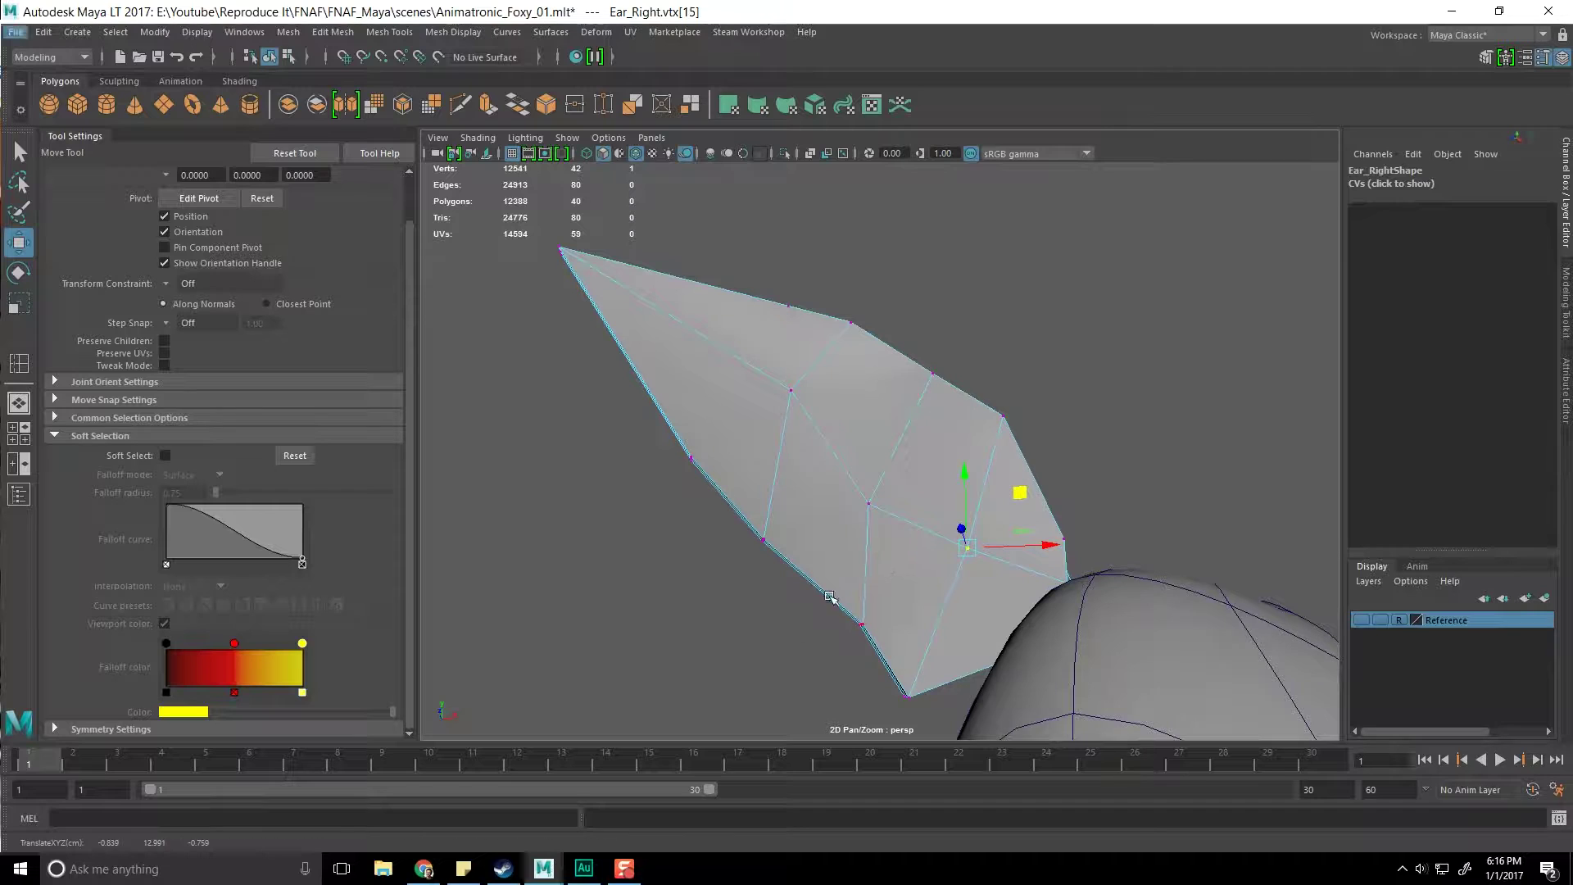
Reposition the outline vertices along the ear's lower edge to smooth its curve
left_click_drag(829, 596, 883, 629)
left_click_drag(920, 568, 896, 592)
left_click_drag(728, 518, 782, 558)
mouse_move(818, 477)
left_mouse_down()
mouse_move(805, 490)
mouse_move(799, 477)
left_mouse_up()
Reposition the vertices along the ear's upper edge to shape its outline between tip and base
left_click_drag(847, 338, 929, 412)
middle_click_drag(943, 354, 937, 404, "alt")
left_click_drag(937, 405, 941, 390)
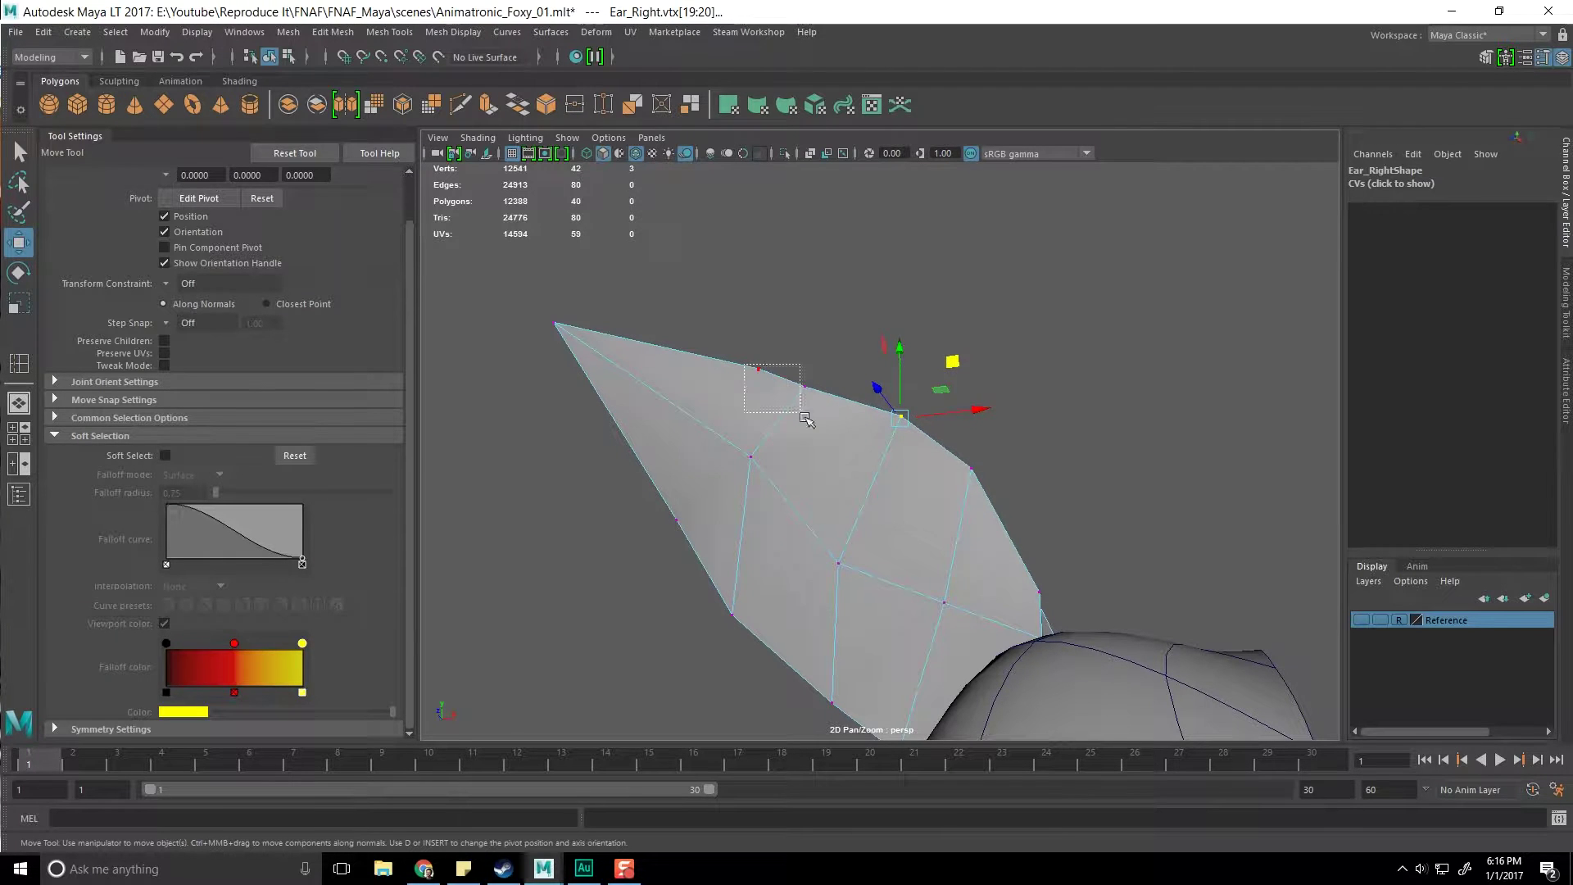
left_click_drag(782, 418, 783, 418)
left_click_drag(847, 330, 859, 325)
left_click_drag(870, 361, 705, 492, "alt")
left_click_drag(878, 432, 1053, 516)
left_click_drag(826, 439, 852, 457, "alt")
key("ctrl+z")
left_click_drag(727, 509, 730, 541)
Move the vertex rows at the lower end of the ear to reshape its base
left_click_drag(729, 541, 857, 463, "alt")
middle_click_drag(860, 484, 879, 443, "alt")
left_click(905, 448)
mouse_move(905, 448)
left_mouse_down("alt")
mouse_move(828, 564)
mouse_move(918, 539)
mouse_move(945, 464)
mouse_move(1020, 459)
mouse_move(918, 475)
left_mouse_up("alt")
left_click_drag(811, 554, 908, 587, "alt")
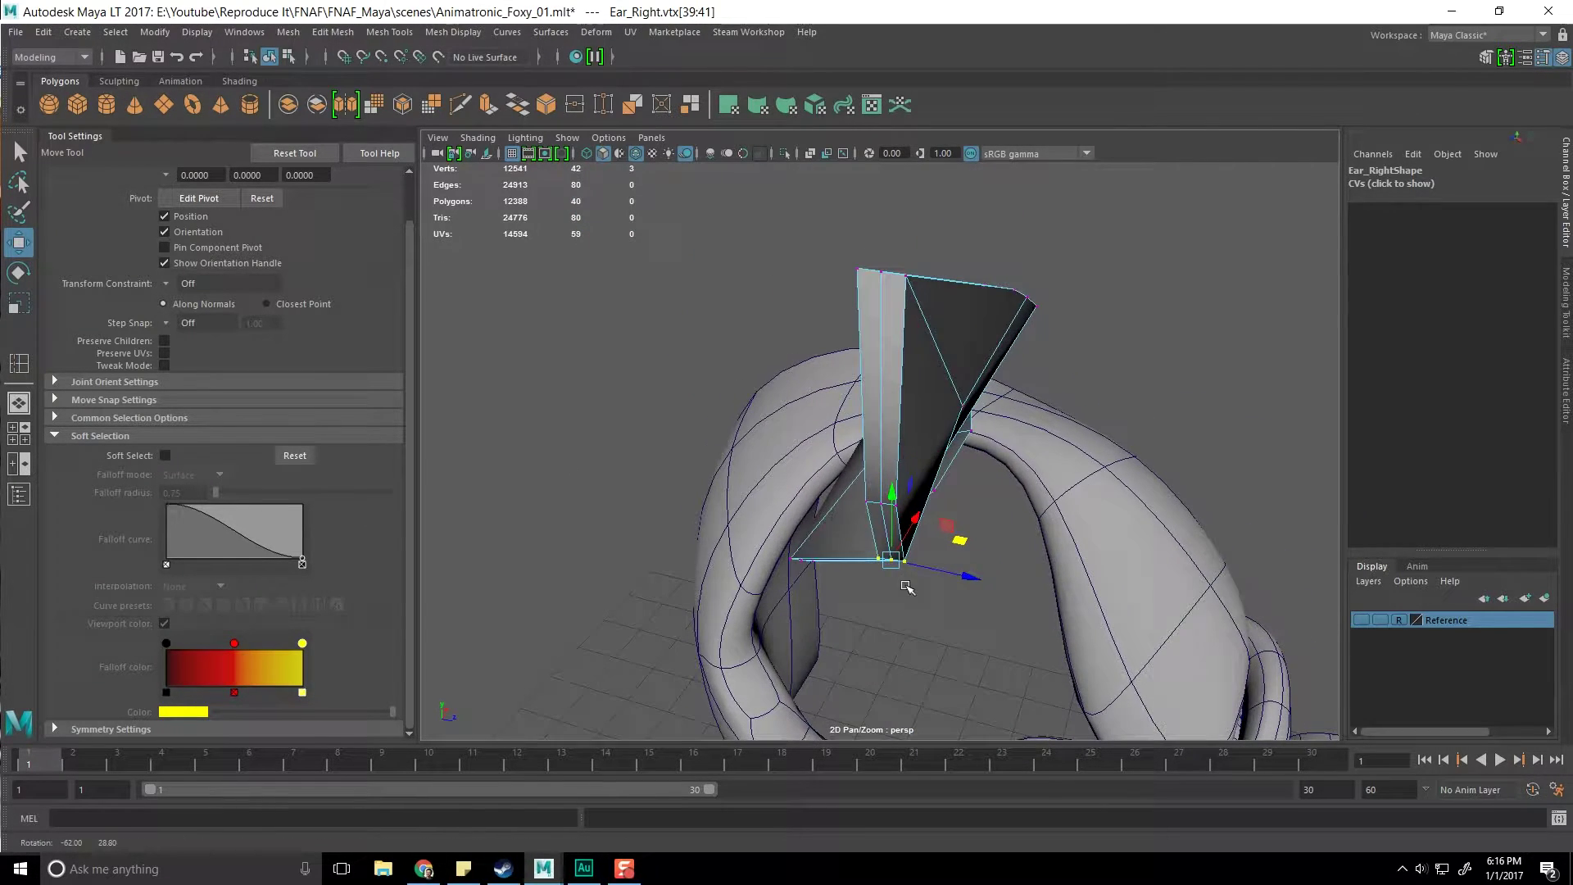
middle_click_drag(959, 541, 889, 522)
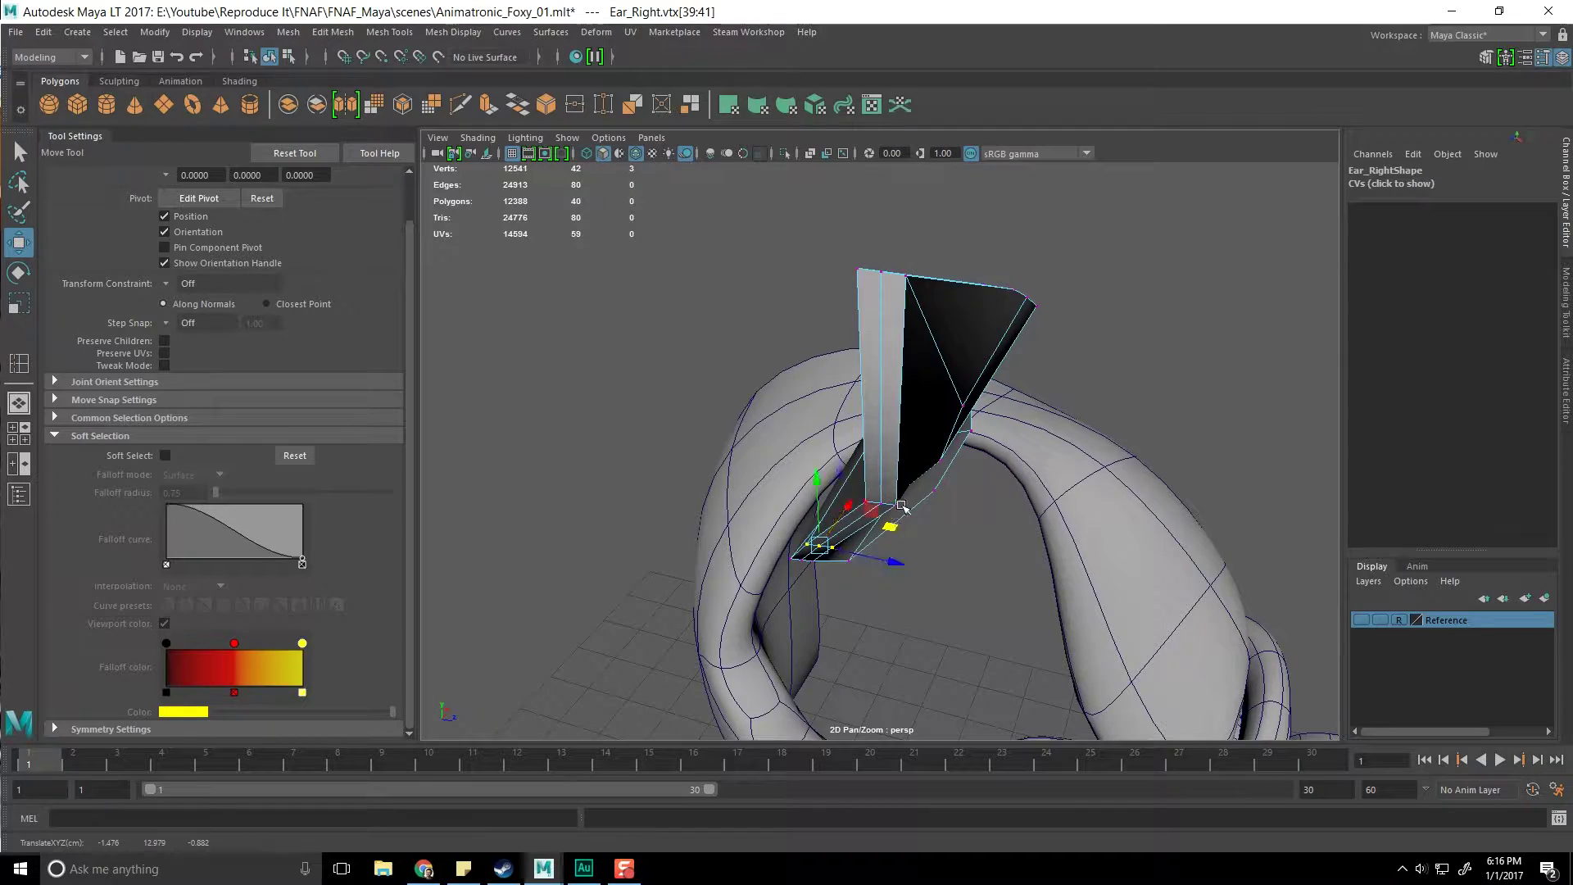
left_click_drag(902, 506, 799, 420, "alt")
left_click_drag(828, 344, 904, 424, "alt")
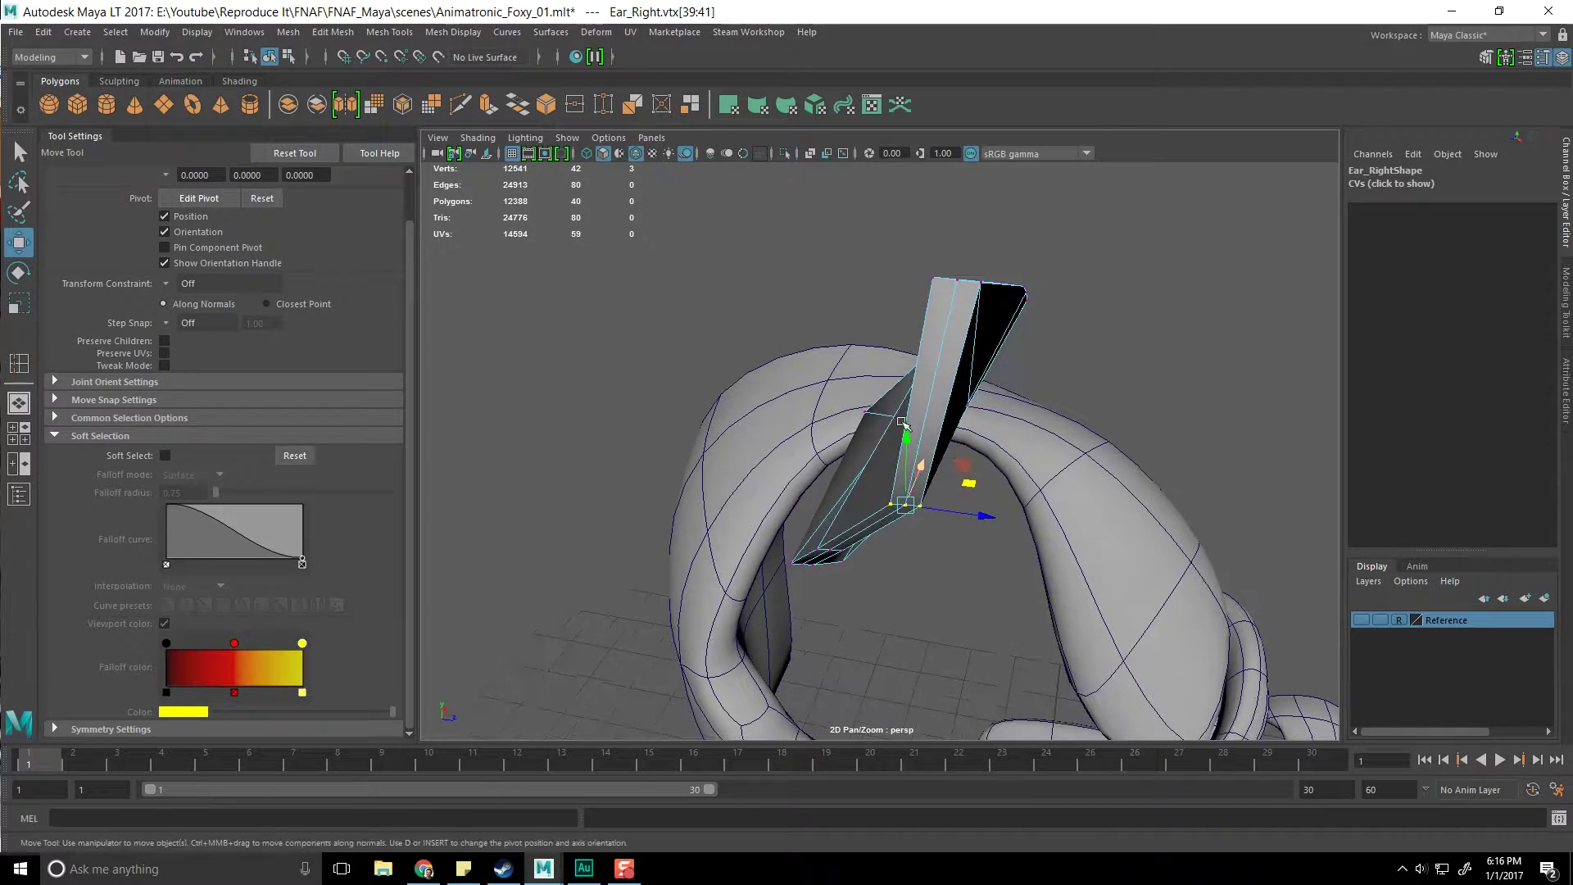
left_click_drag(906, 505, 853, 492)
left_click_drag(955, 460, 890, 419, "alt")
Adjust the interior vertices on the back side of the ear to redistribute its faces
left_click(878, 453)
left_click(759, 517)
left_click_drag(759, 532, 820, 504, "alt")
left_click(716, 562)
left_click_drag(716, 562, 920, 443, "alt")
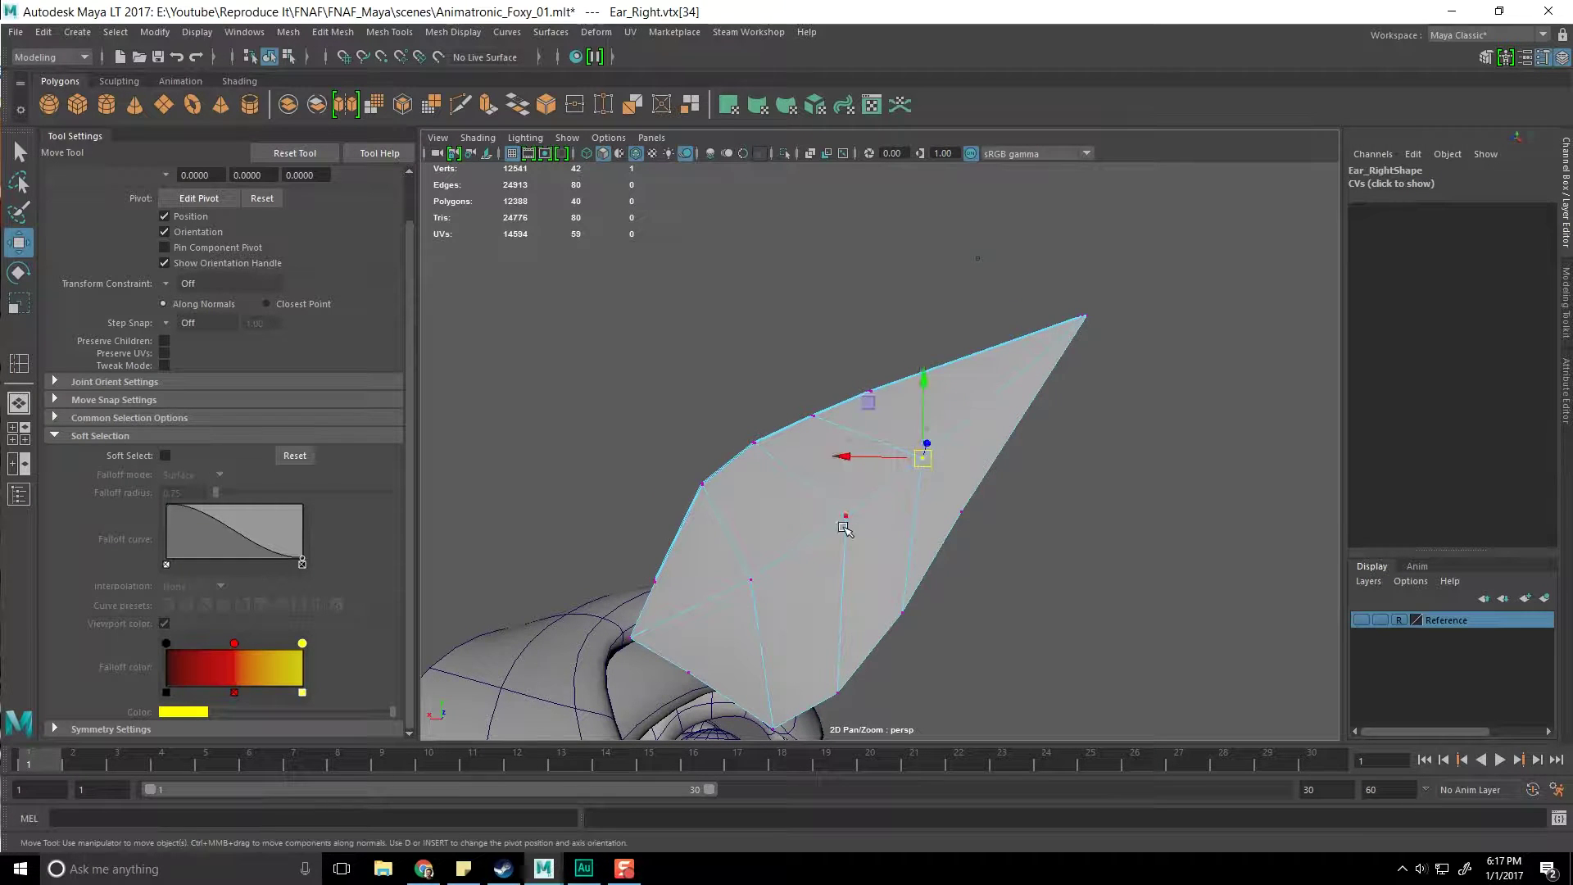
left_click_drag(852, 523, 1016, 516)
left_click_drag(887, 475, 860, 431, "alt")
Adjust the interior vertices on the ear's front side near its base
left_click(973, 549)
mouse_move(964, 538)
left_mouse_down("alt")
mouse_move(976, 554)
mouse_move(963, 531)
left_mouse_up("alt")
left_click(1060, 583)
left_click_drag(1060, 585, 1060, 596, "alt")
left_click_drag(1060, 596, 991, 600)
left_click_drag(725, 527, 856, 548, "alt")
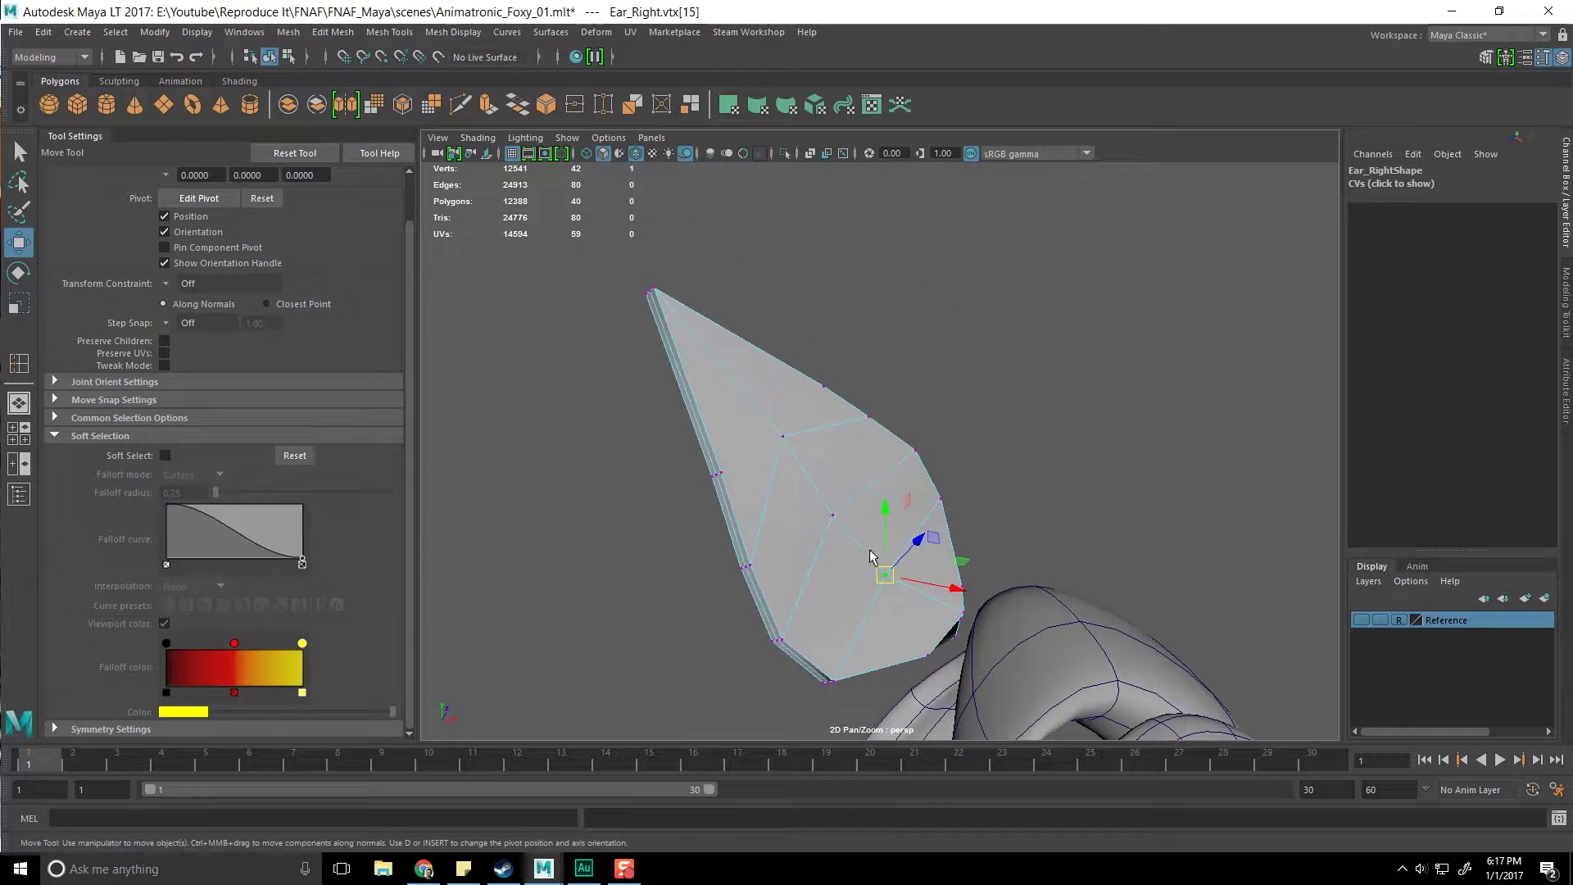
Select all the faces on the front side of the ear and preview the mesh smoothed
key("q")
right_click_drag(803, 445, 801, 463)
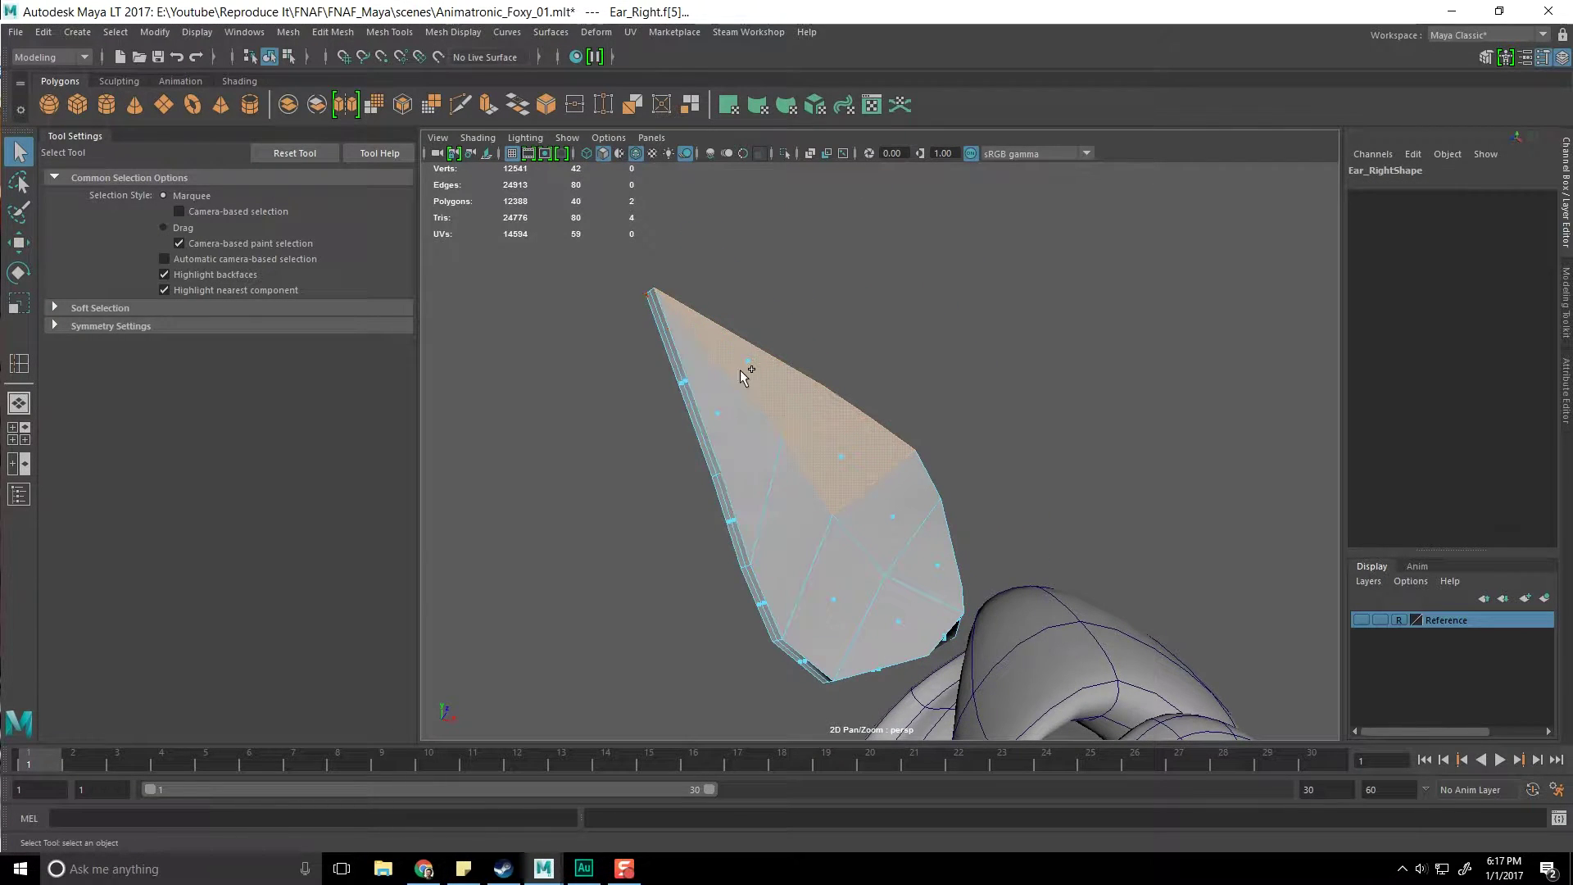
left_click(912, 314)
left_click(737, 398)
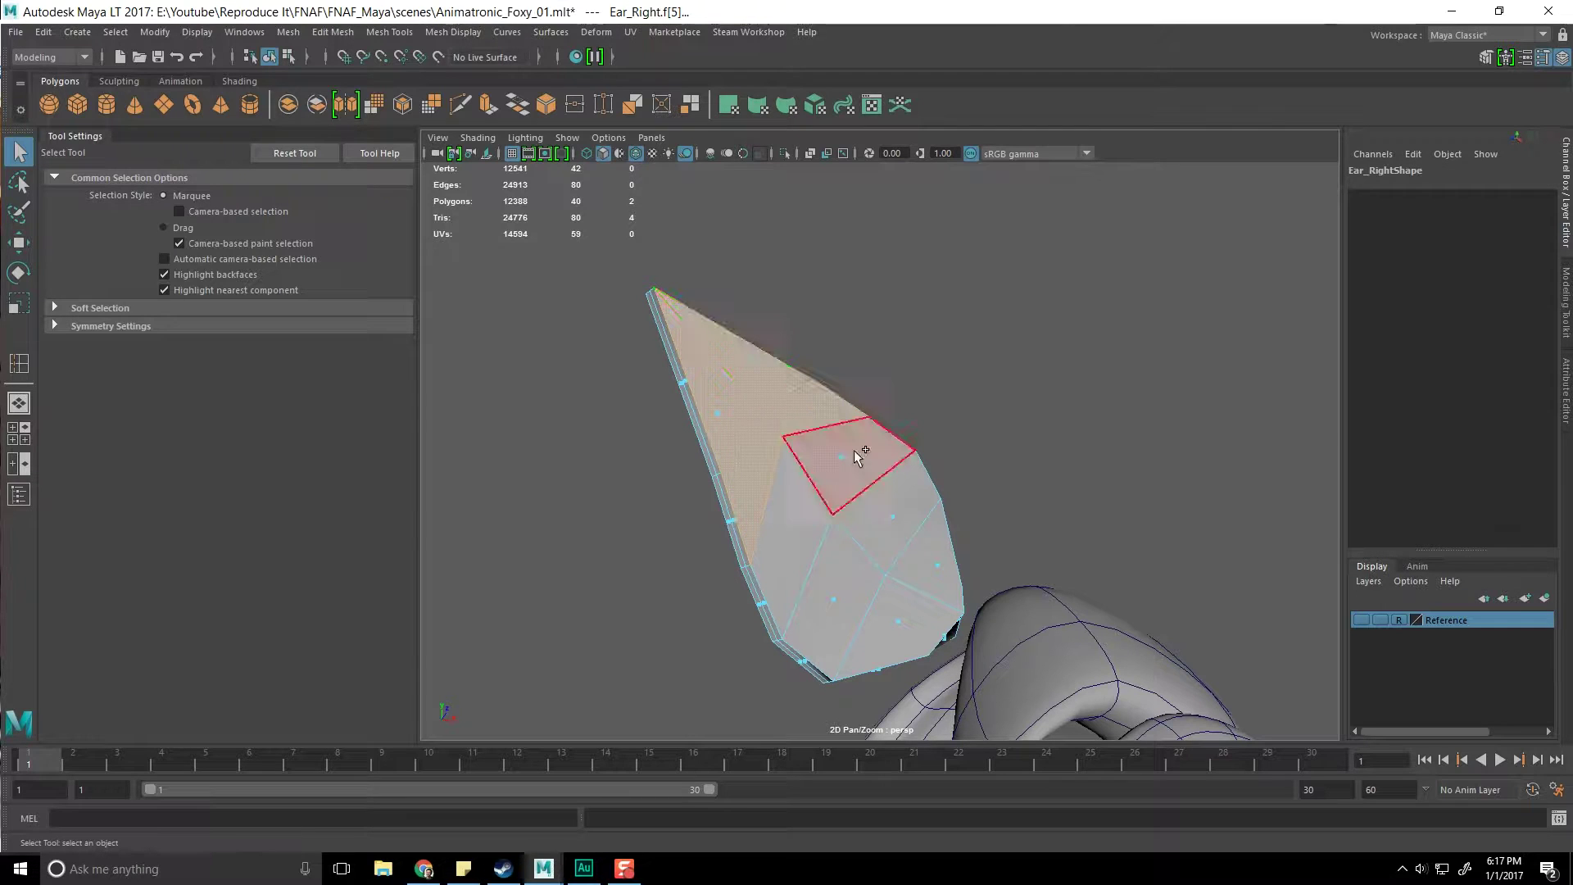
left_click(782, 536, "shift")
left_click(830, 584, "shift")
left_click(885, 523, "shift")
left_click_drag(979, 621, 896, 528, "alt")
key("3")
scroll(896, 527, "up", 3)
left_click_drag(831, 472, 547, 255, "alt")
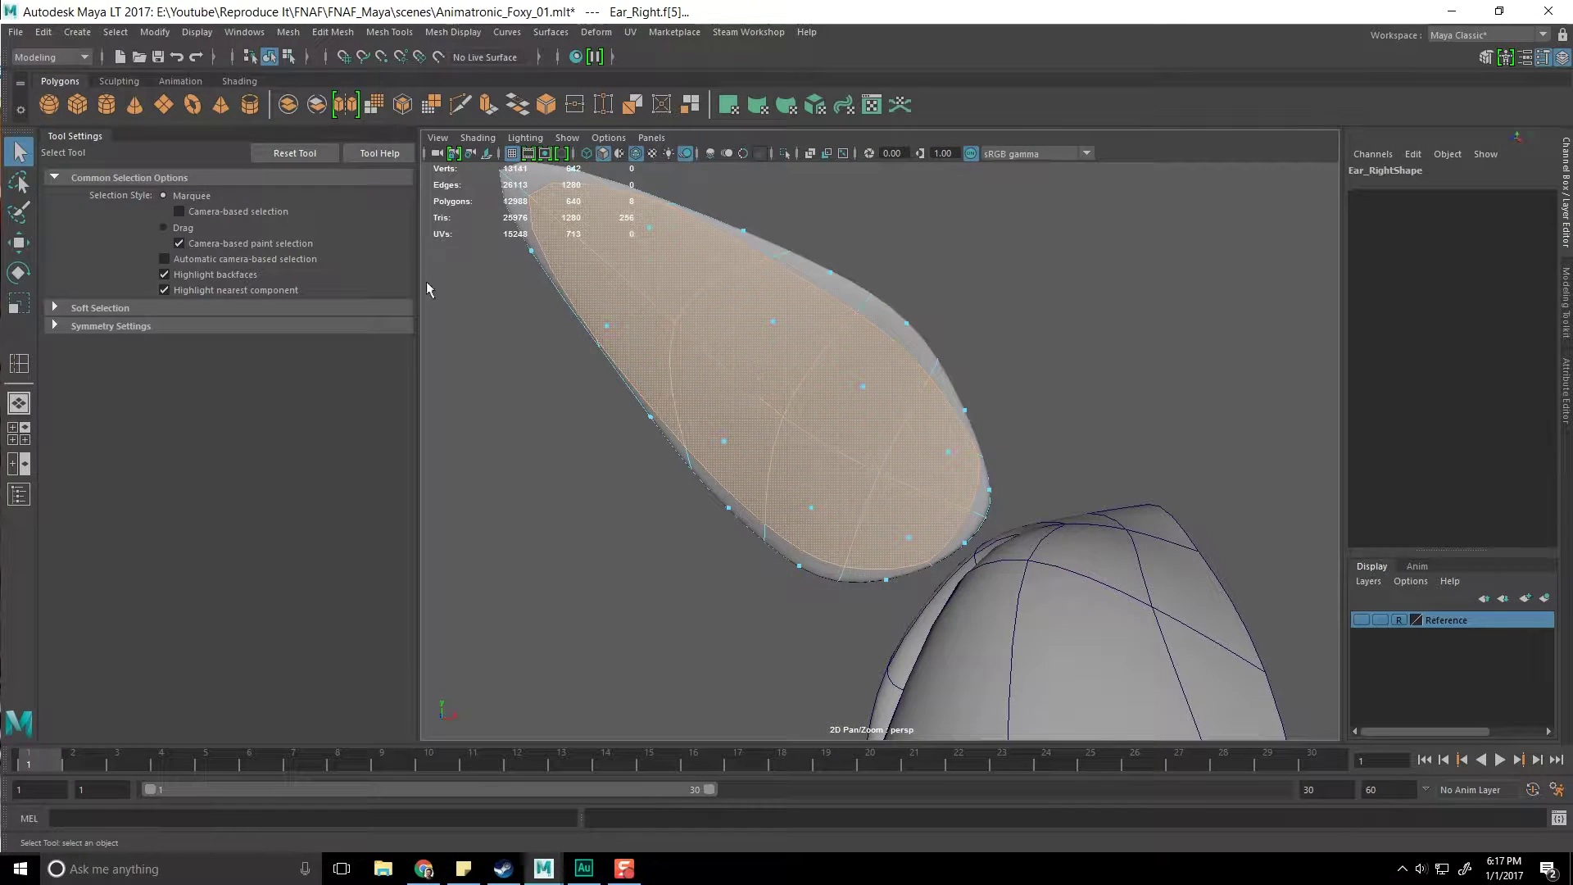
Extrude the ear's front faces and scale them inward to local scale 0.682, 0.752, 0.752, leaving a rim around the outline
right_click_drag(823, 406, 829, 445, "shift")
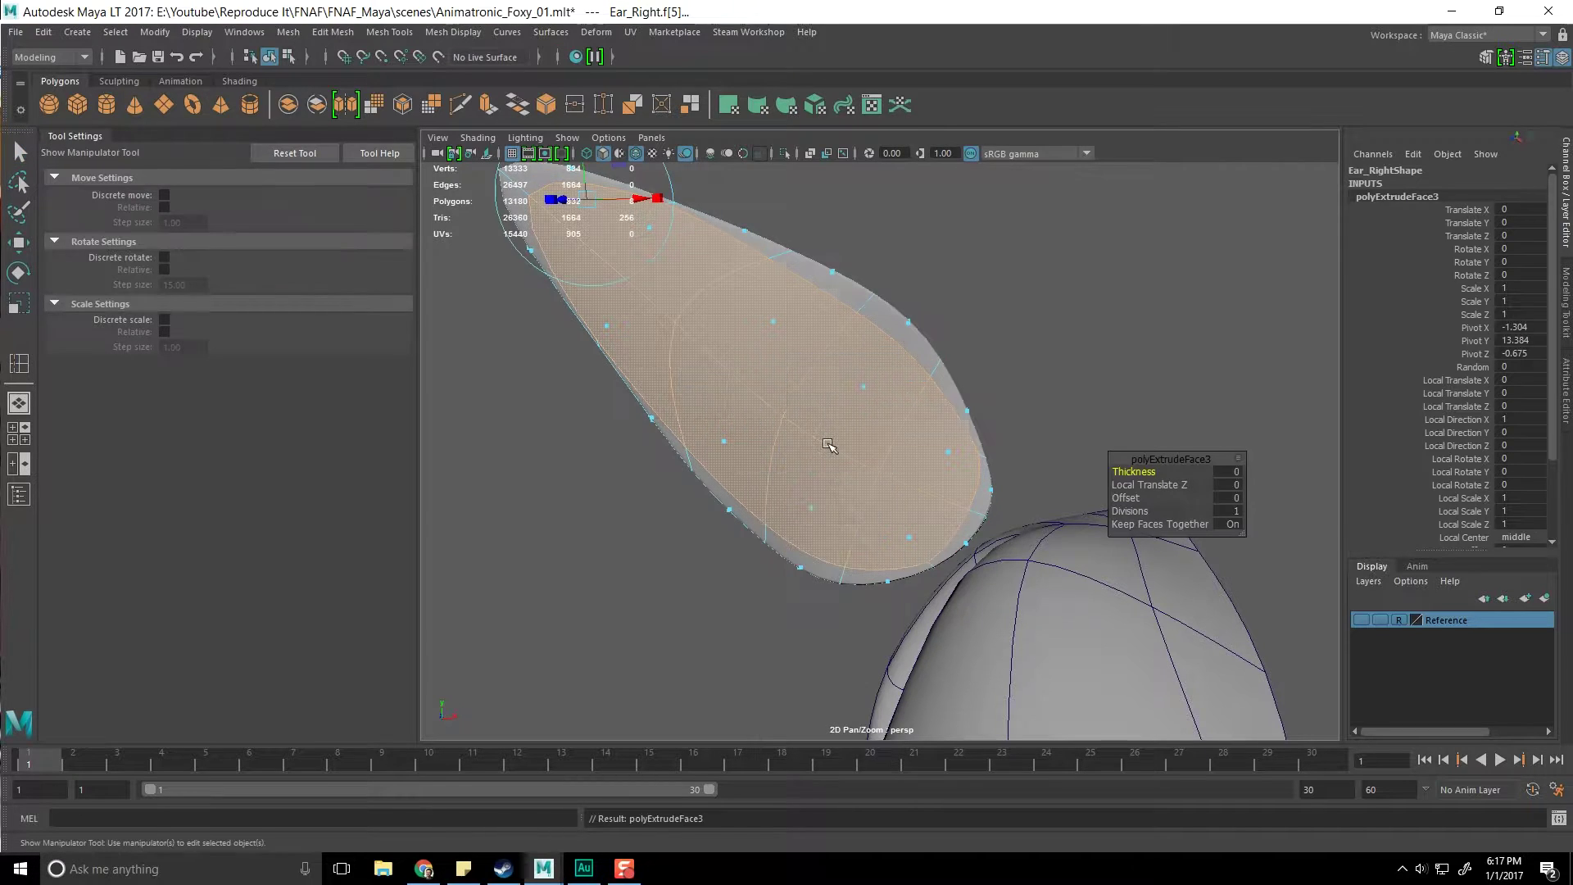
left_click_drag(835, 409, 850, 499, "alt")
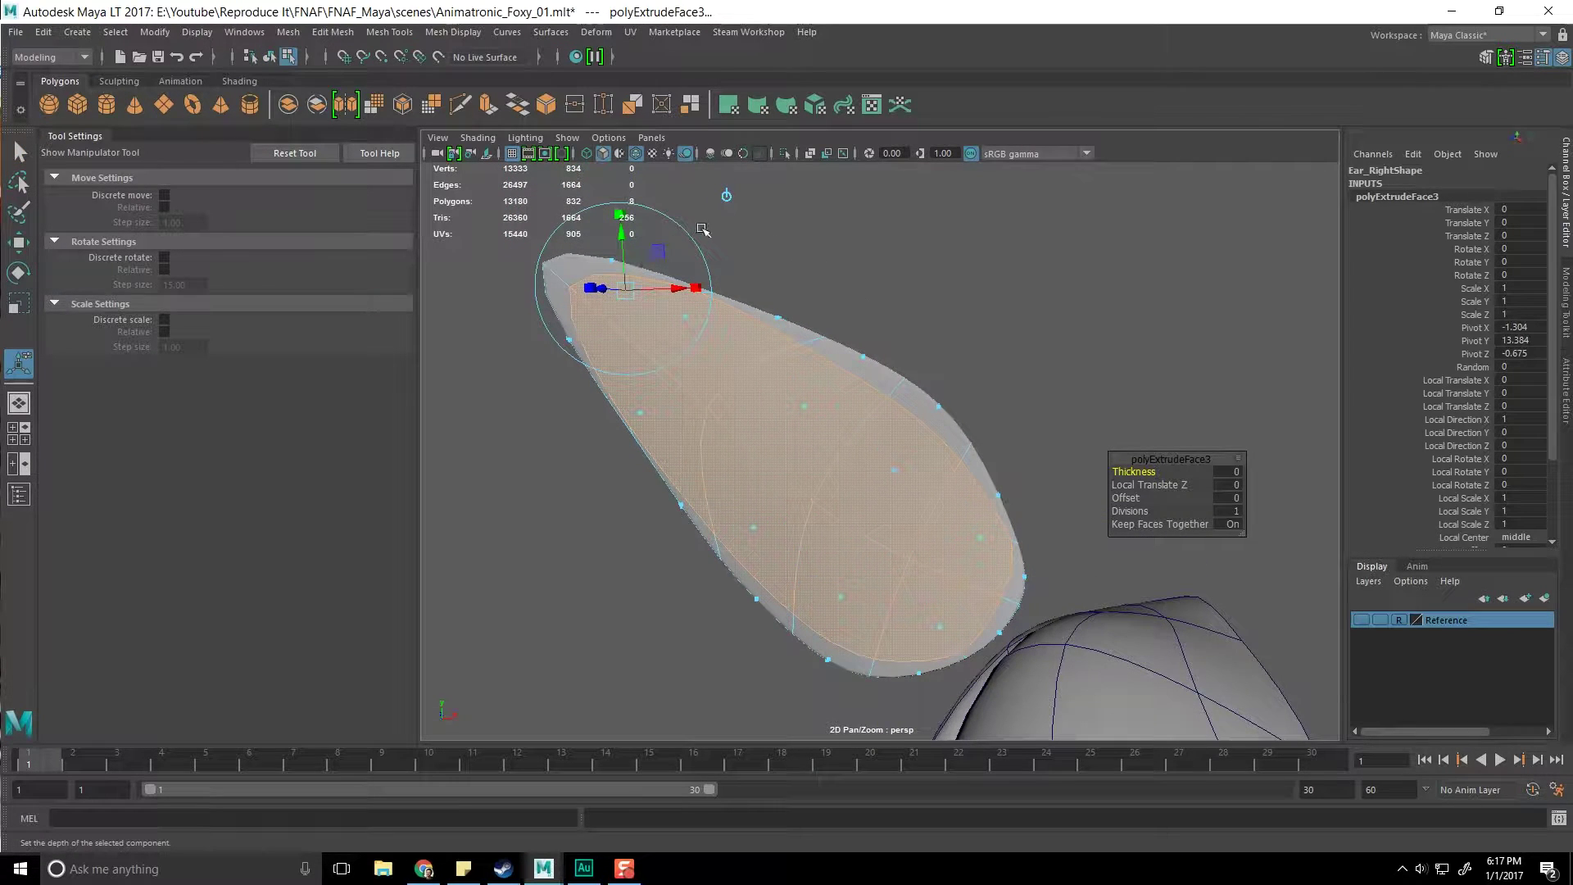
key("1")
left_click_drag(730, 260, 783, 274, "alt")
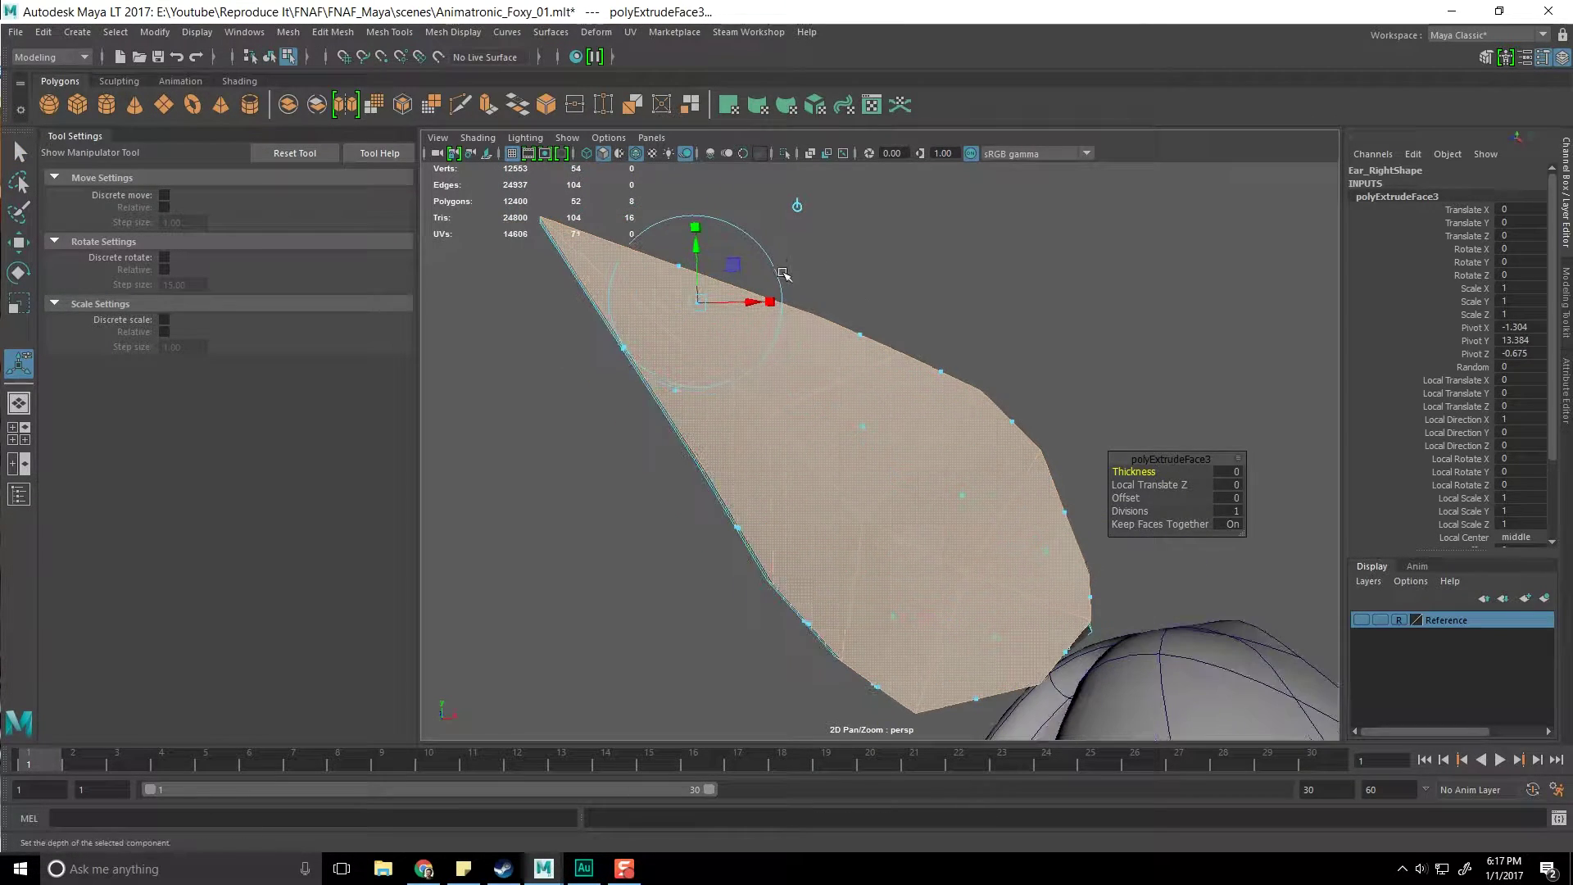
left_click_drag(697, 244, 696, 255)
key("ctrl+z")
left_click_drag(705, 304, 672, 404)
left_click_drag(779, 534, 905, 484, "alt")
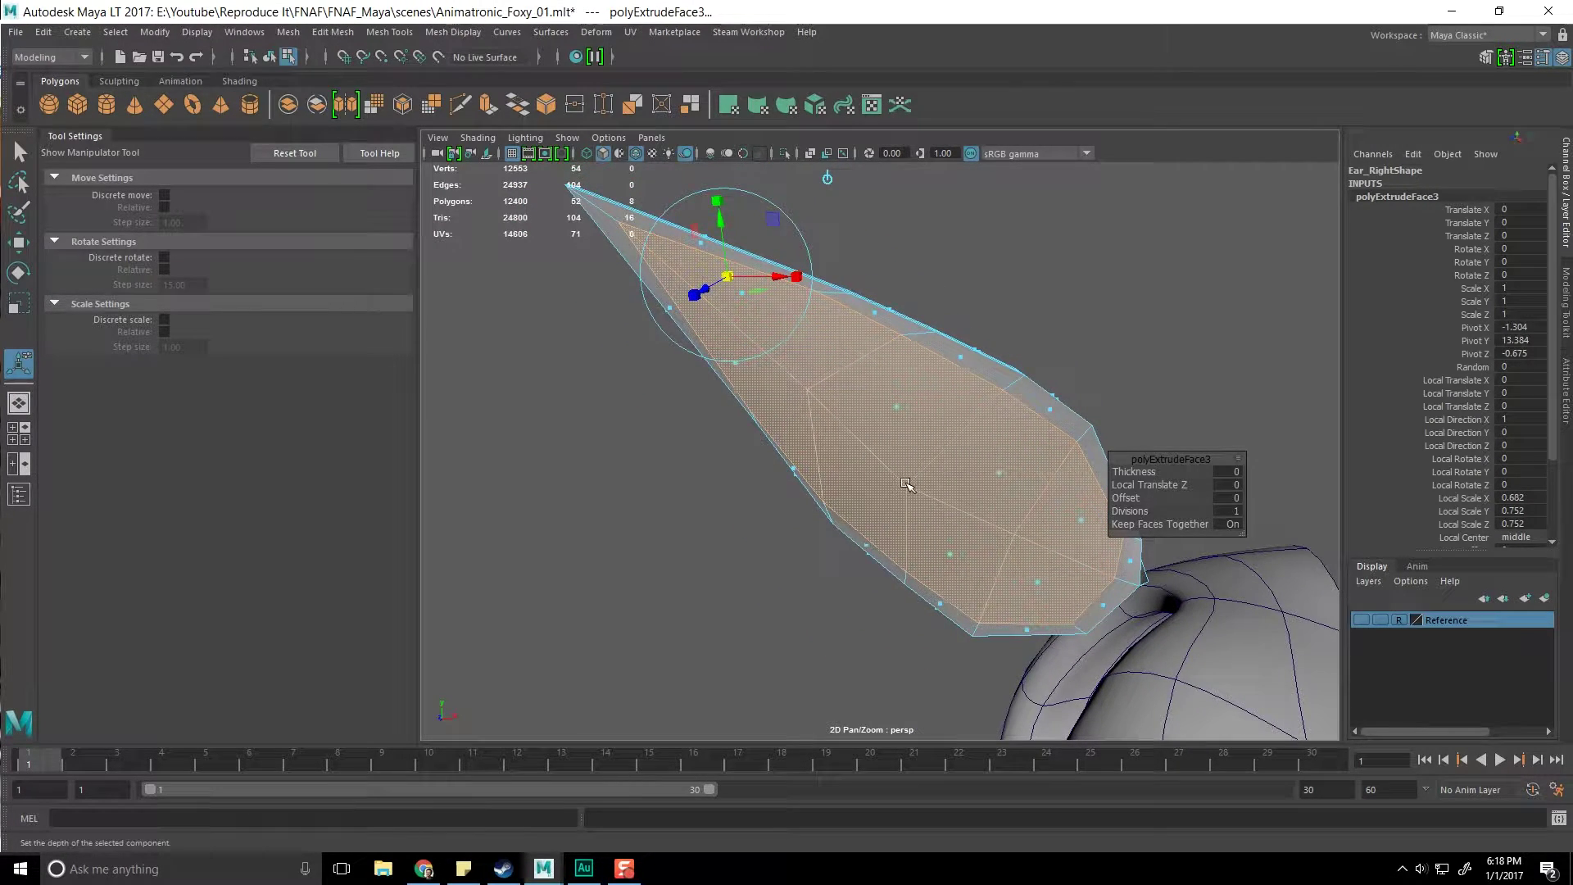
key("ctrl+a")
key("q")
left_click(813, 502)
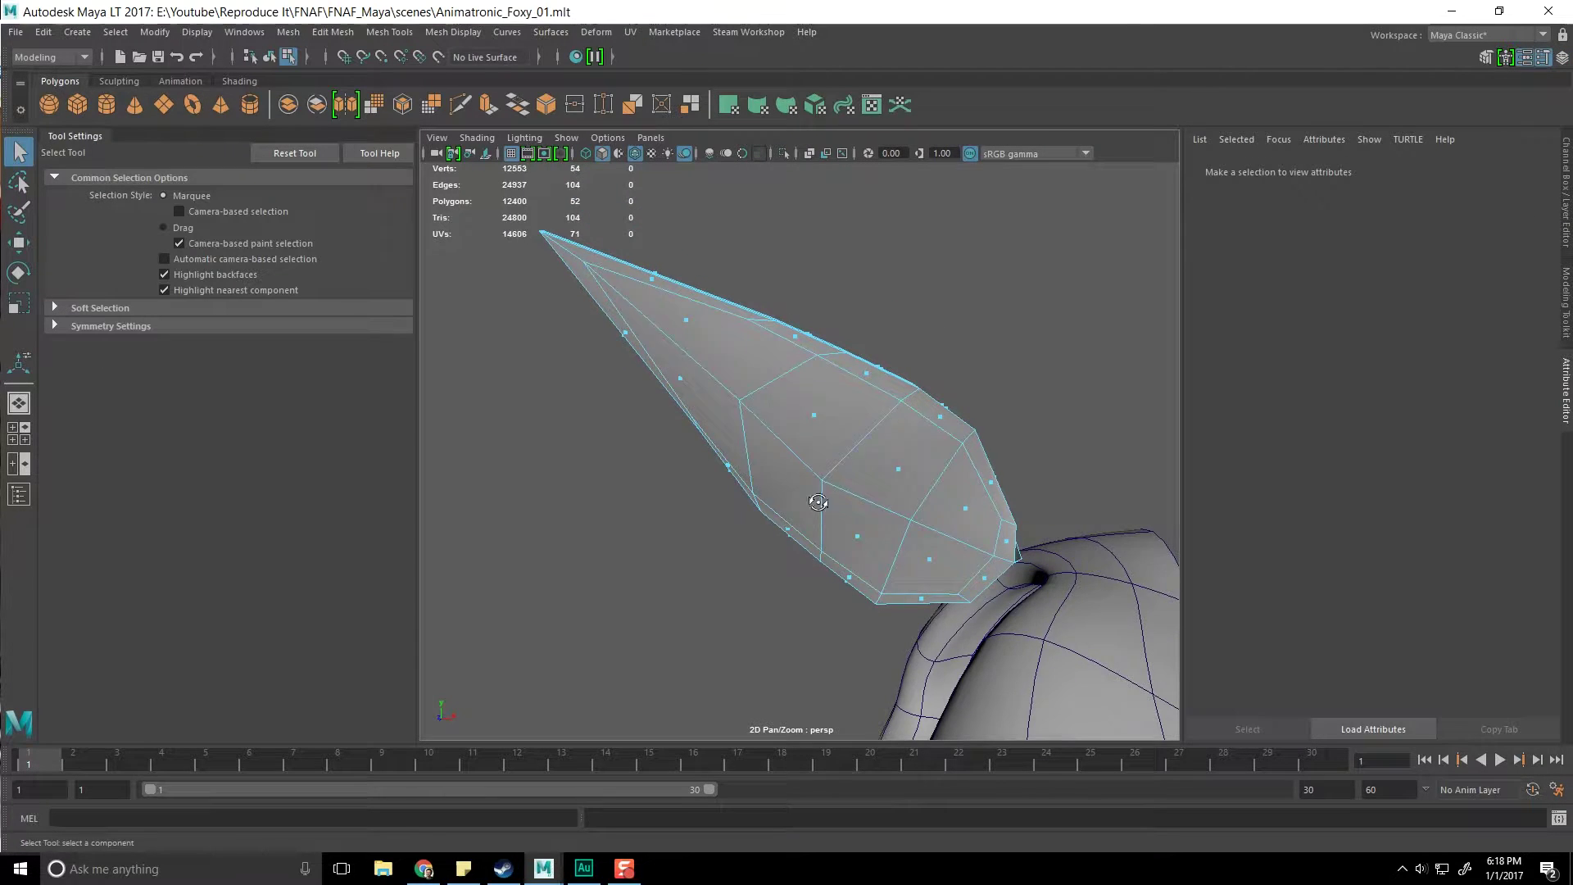
Move the inset vertices nearest the tip along the ear's upper edge and check the Foxy reference image in the browser
right_click_drag(841, 401, 785, 386)
left_click(766, 311)
key("w")
middle_click_drag(814, 264, 804, 277)
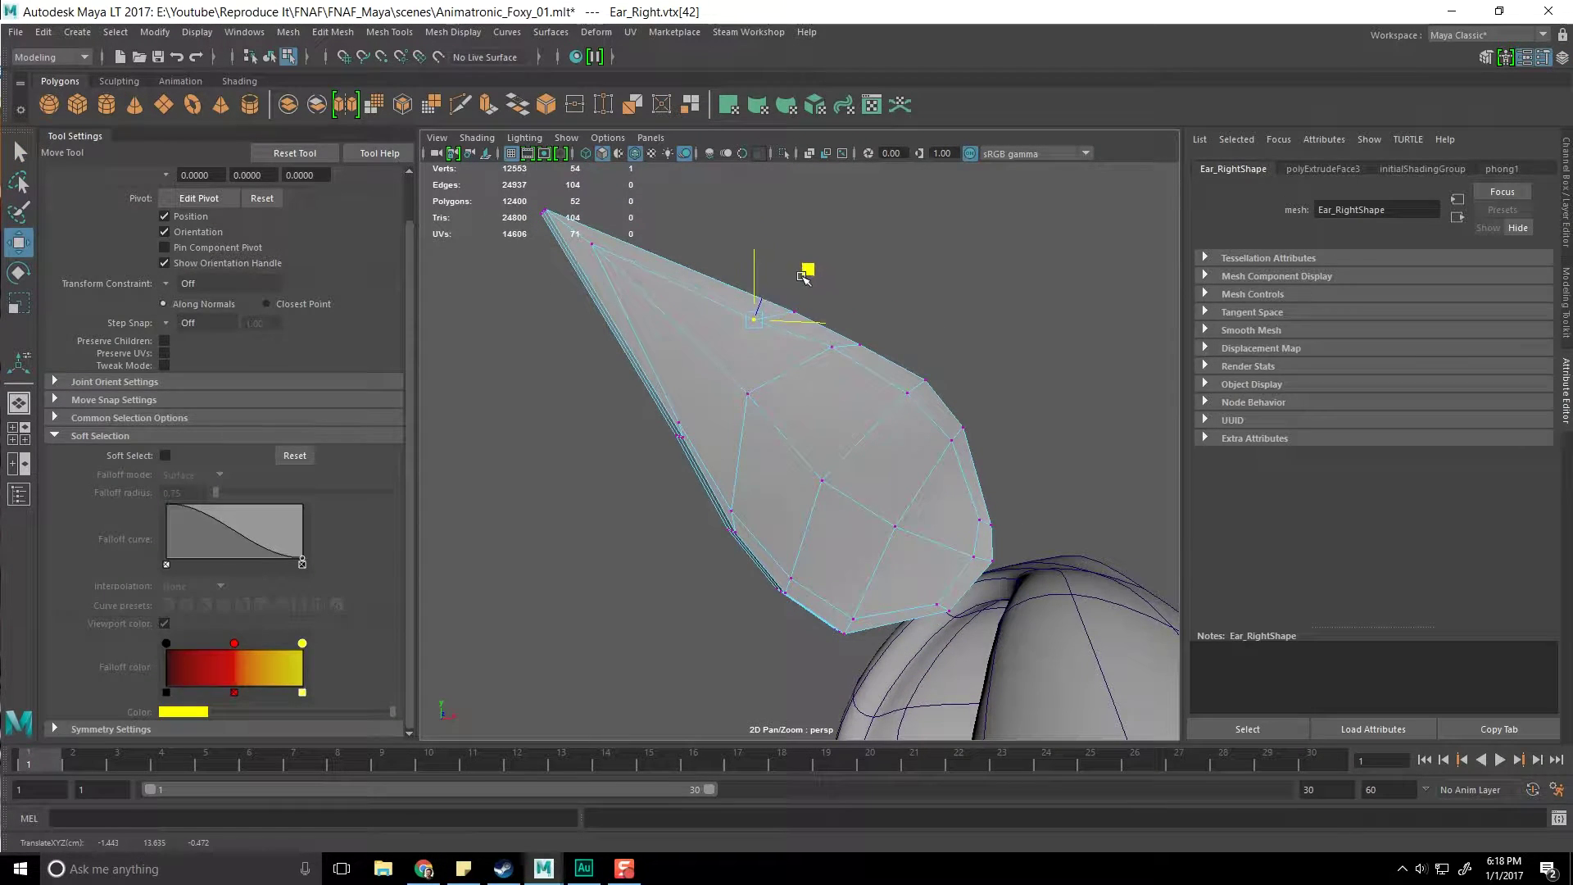
left_click(829, 358)
left_click_drag(0, 39, 829, 121)
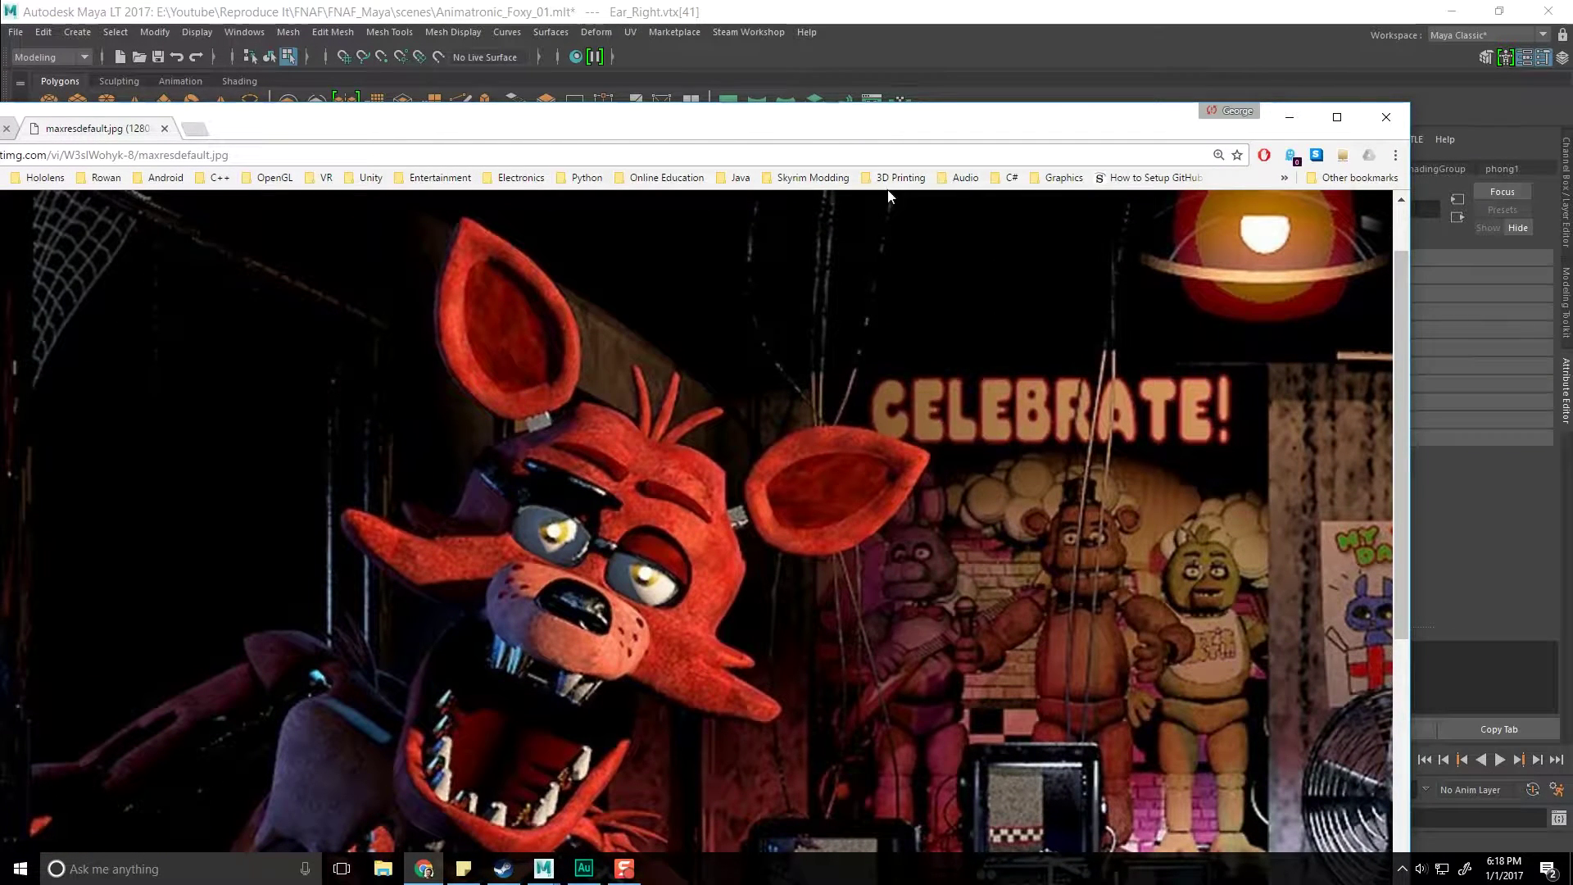
key("alt+Tab")
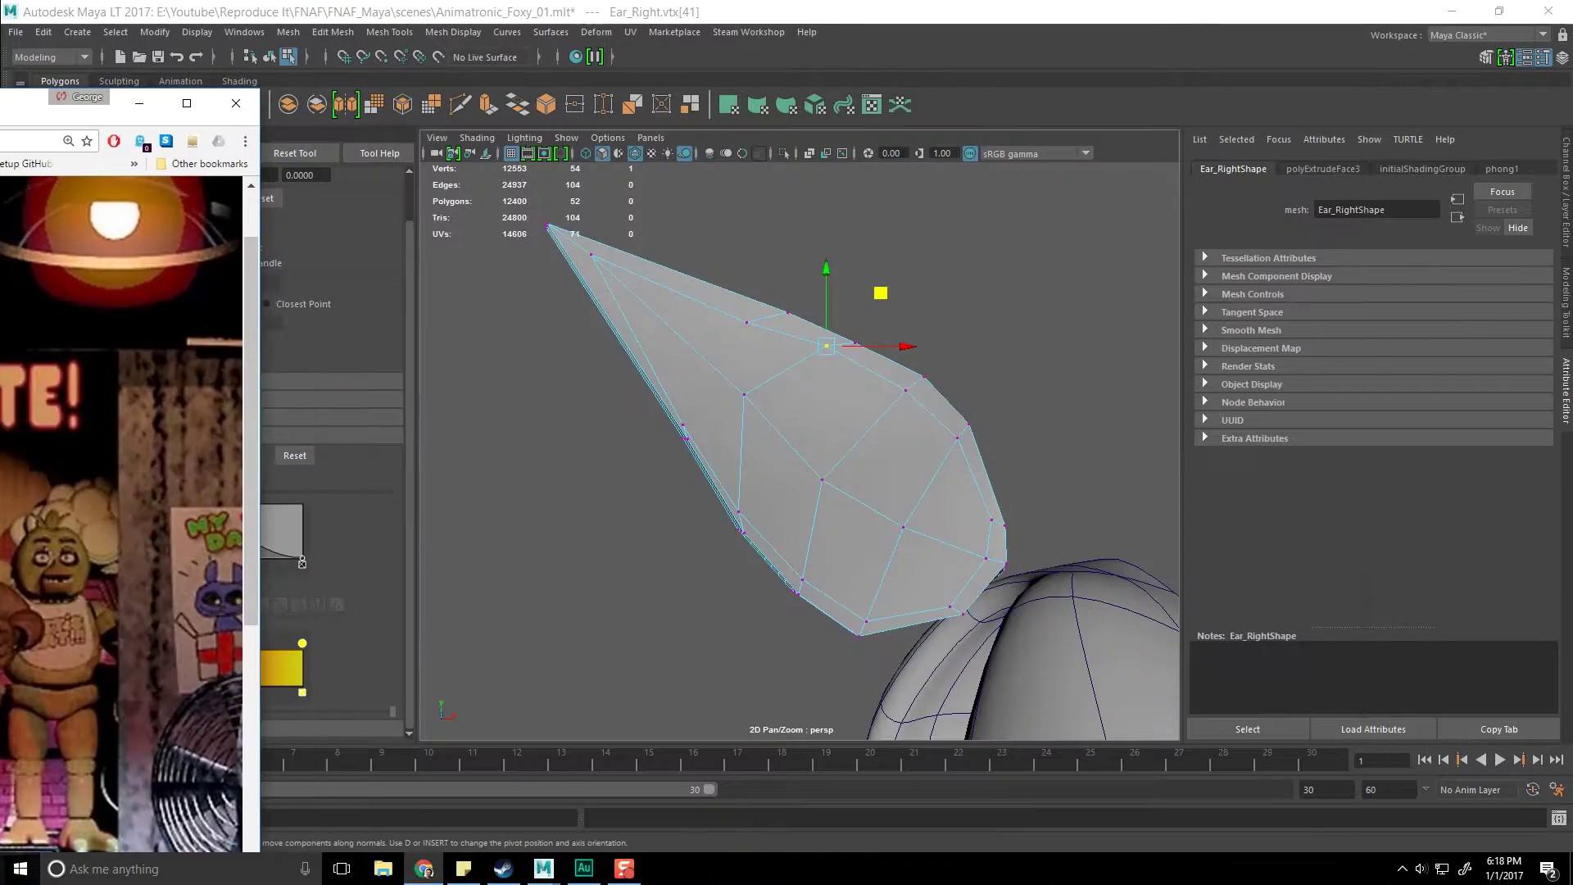
Move the inset vertices around the ear's upper curve and outer side to even out the rim width
scroll(895, 446, "up", 4)
left_click(899, 379)
left_click(986, 434)
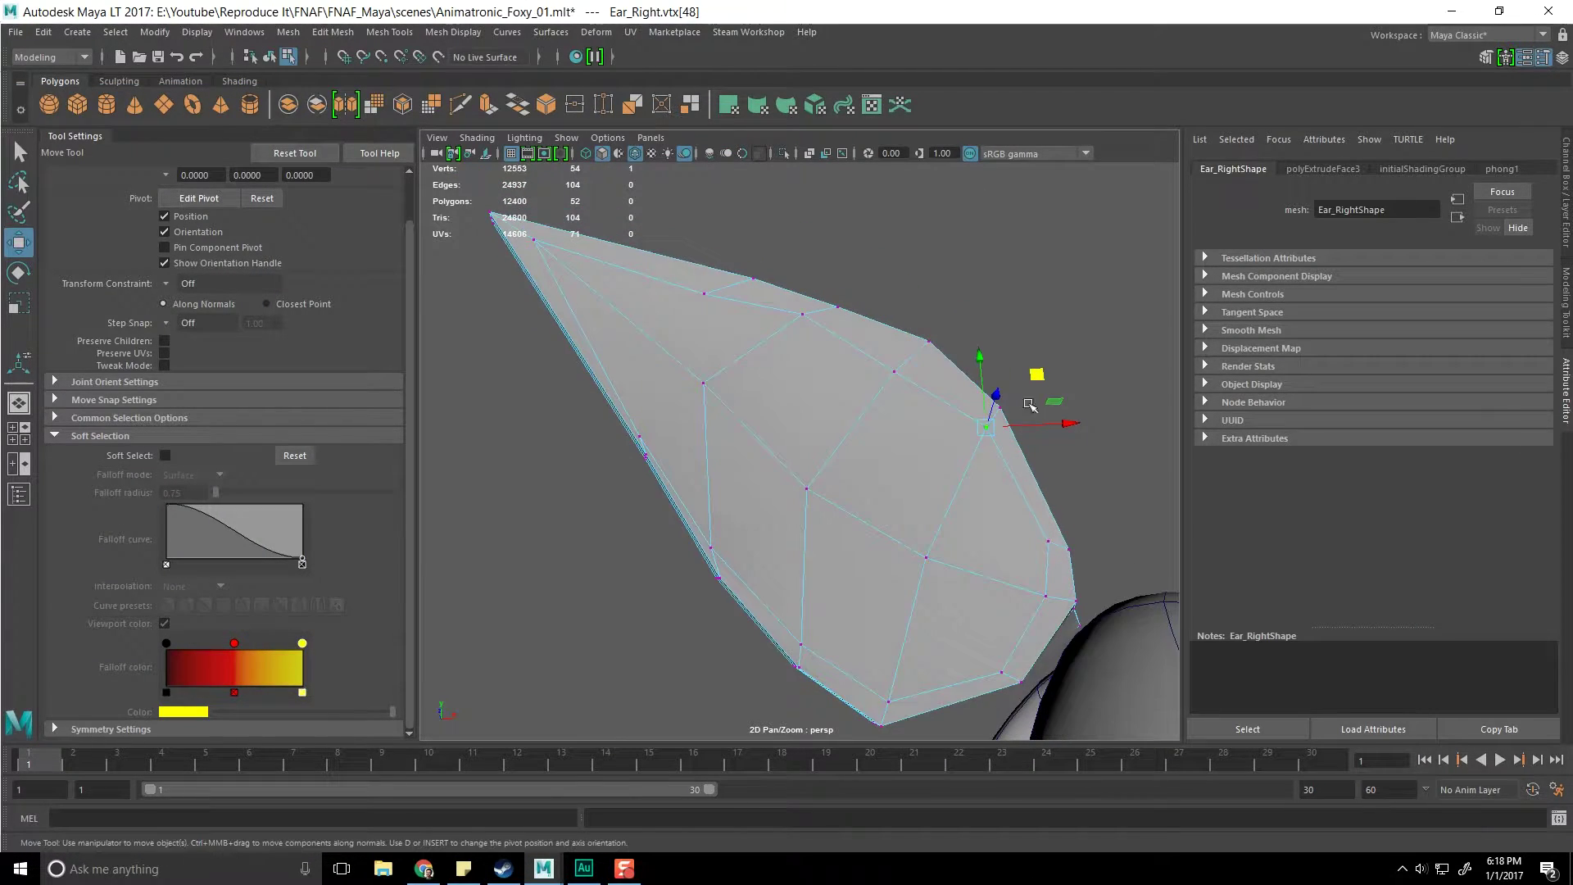
left_click_drag(1099, 485, 1084, 494)
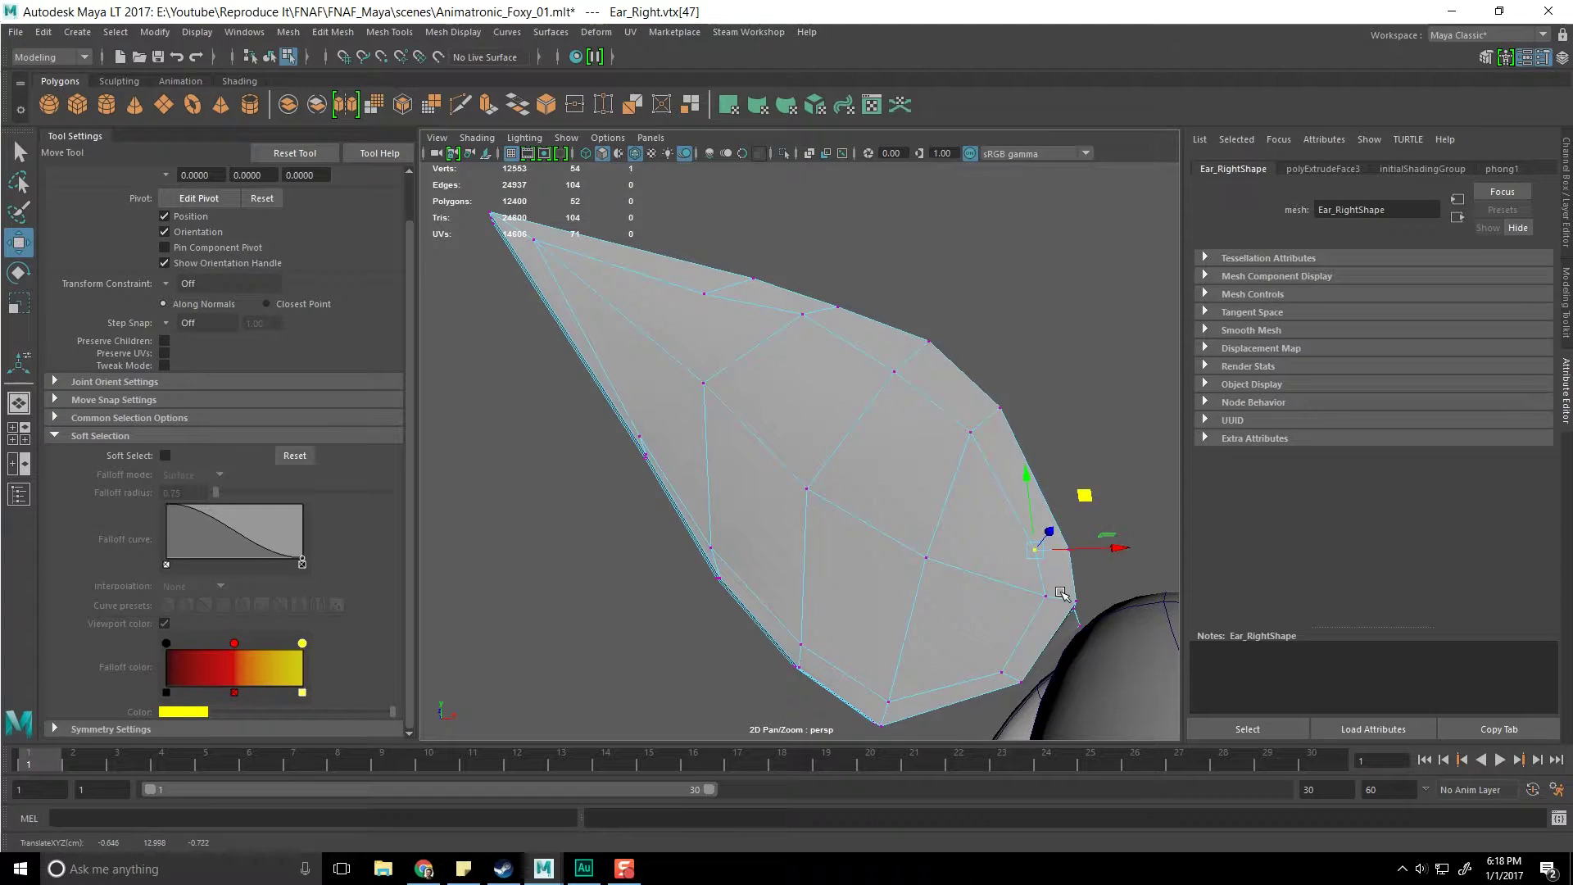
middle_click_drag(1085, 494, 1090, 434, "alt")
left_click_drag(1099, 490, 1077, 489)
Move the inset vertices at the ear's base inward to widen the rim there
left_click(1007, 611)
left_click_drag(1052, 555, 1035, 551)
middle_click_drag(795, 640, 883, 637, "alt")
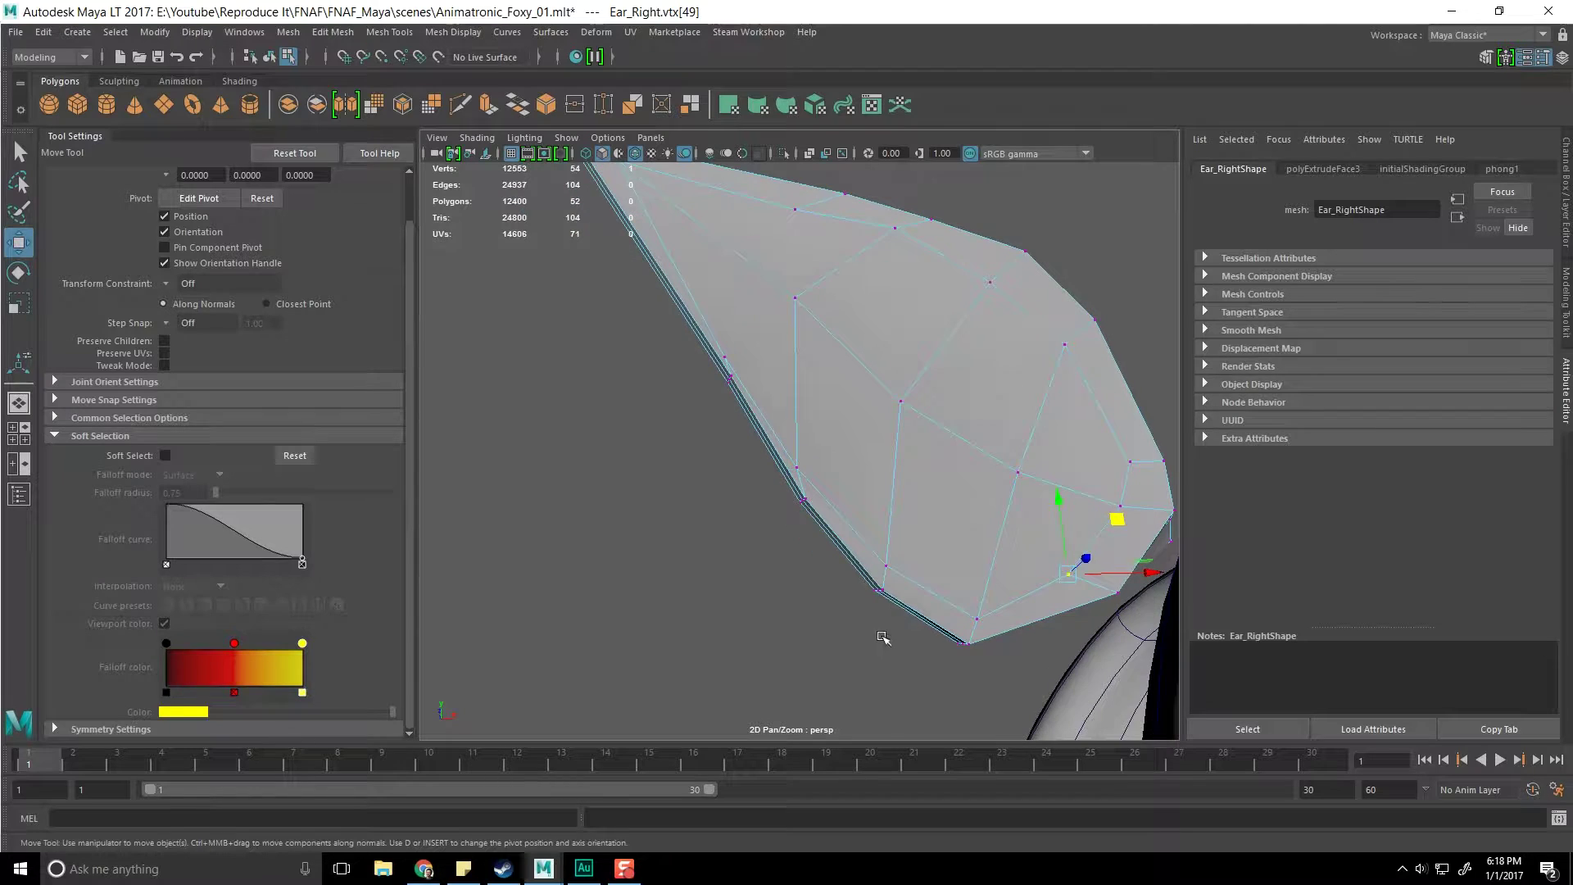
left_click_drag(980, 629, 1040, 534, "alt")
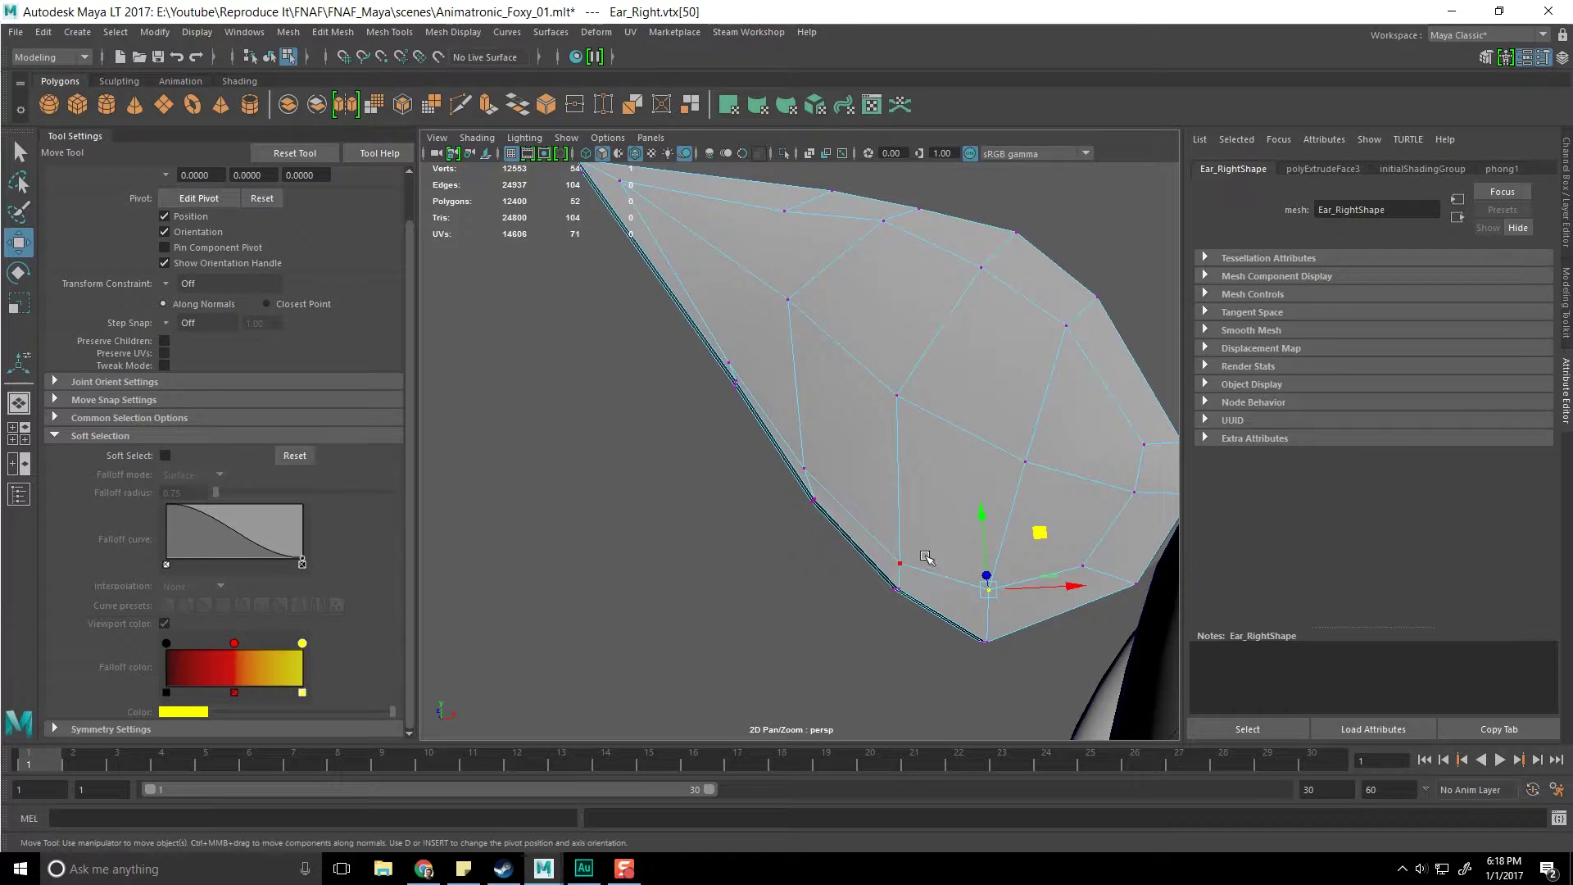
Move the inset vertices along the ear's lower edge away from the outline
left_click_drag(949, 470, 867, 576, "alt")
left_click_drag(908, 512, 940, 502)
left_click_drag(931, 508, 875, 481, "alt")
left_click(835, 555)
key("ctrl+z")
left_click(832, 528)
left_click_drag(831, 543, 766, 560, "alt")
key("q")
right_click_drag(800, 400, 799, 357)
double_click(794, 335)
left_click_drag(758, 451, 740, 396, "alt")
double_click(736, 375, "shift")
middle_click_drag(787, 606, 738, 536, "alt")
left_click_drag(737, 537, 918, 561, "alt")
double_click(1001, 577, "shift")
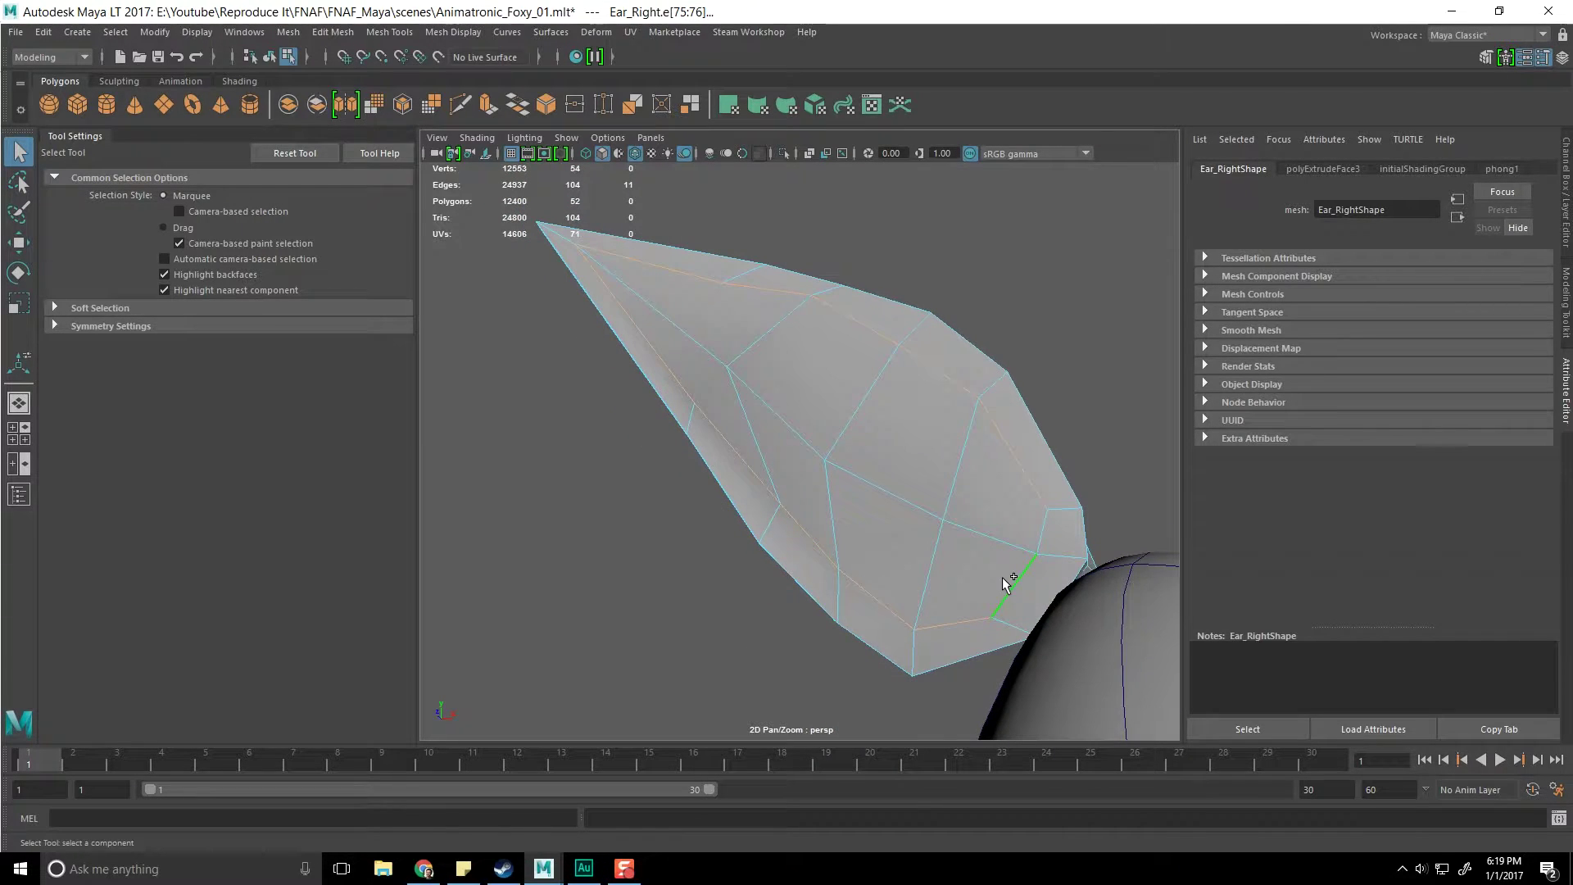
right_click_drag(836, 408, 836, 455)
left_click(671, 297)
left_click(682, 355, "shift")
left_click(820, 385, "shift")
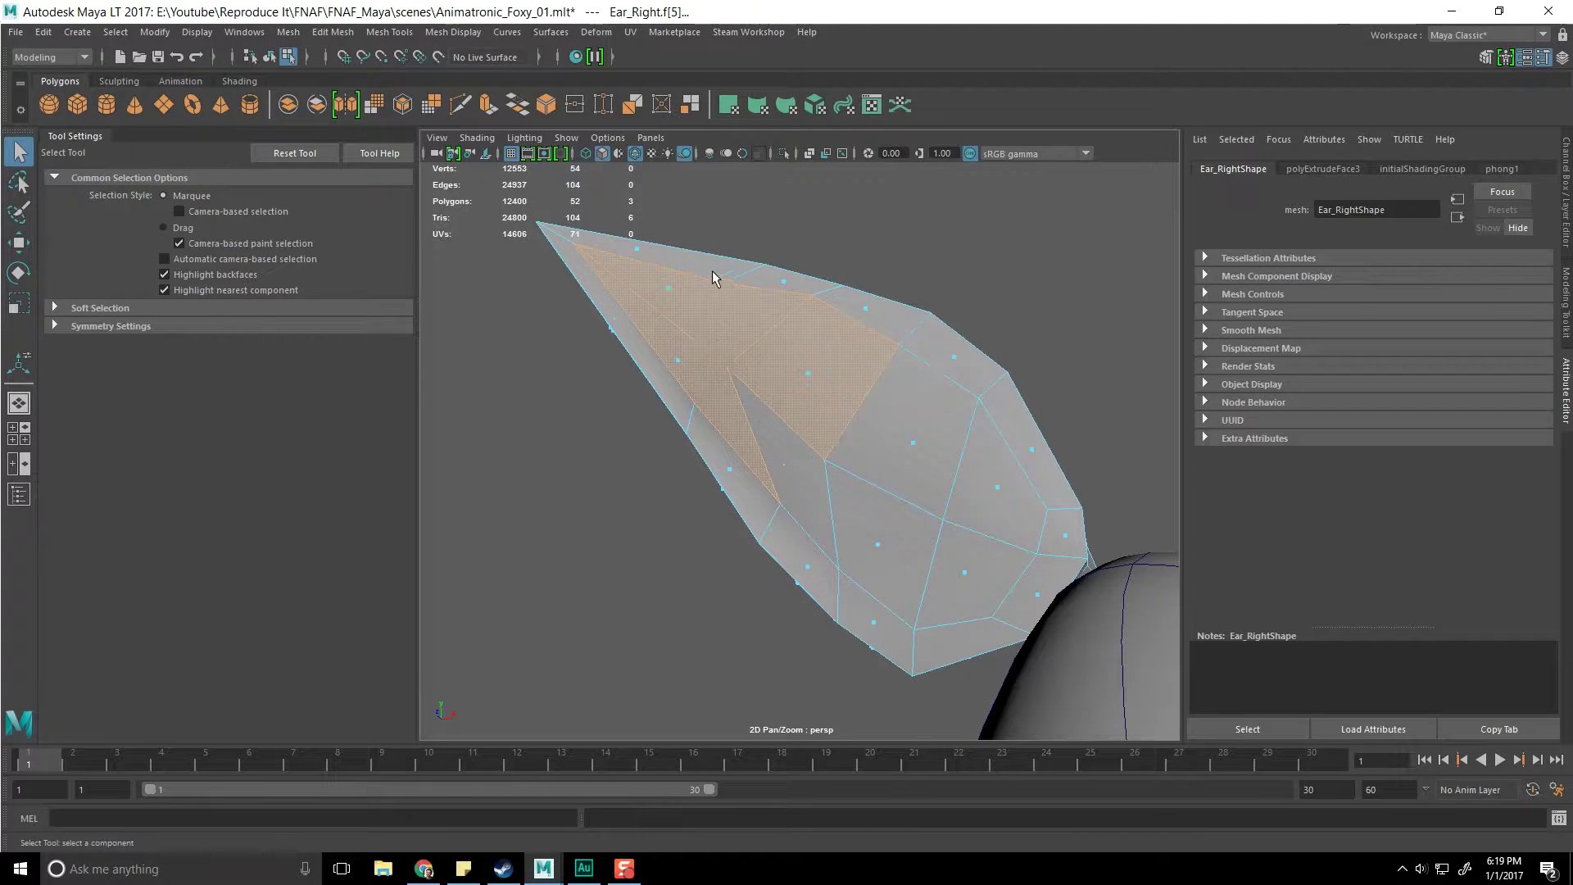
left_click_drag(672, 420, 735, 474, "alt")
key("F8")
key("F8")
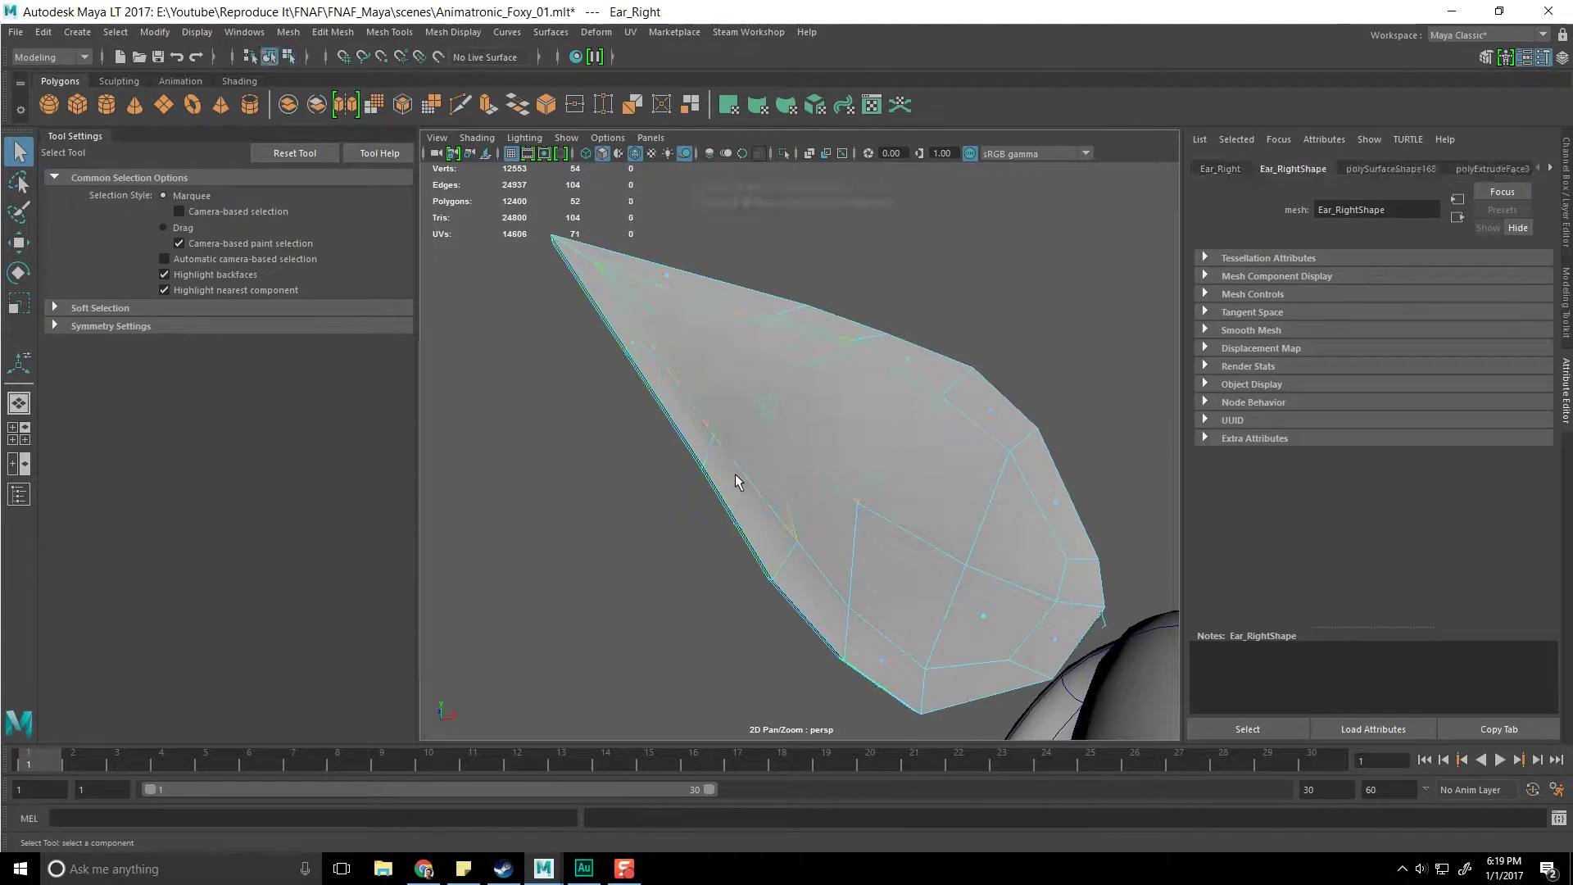
key("F8")
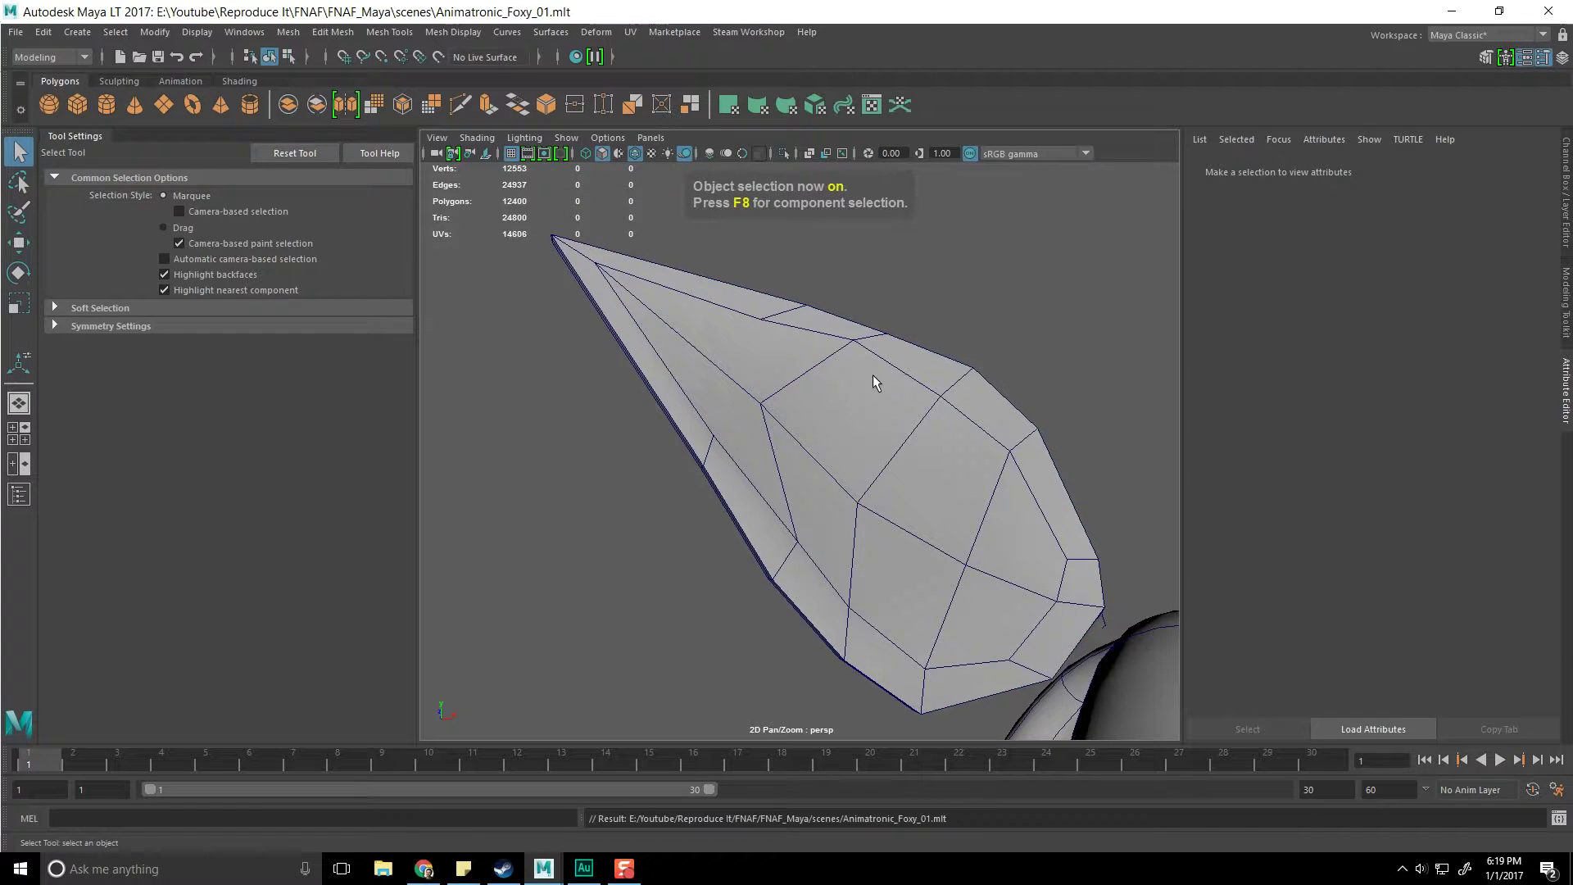
Cut new edges across the front faces near the ear's tip, joining the inset vertices of the upper and lower edges
left_click(861, 392)
right_click_drag(835, 422, 853, 463, "shift")
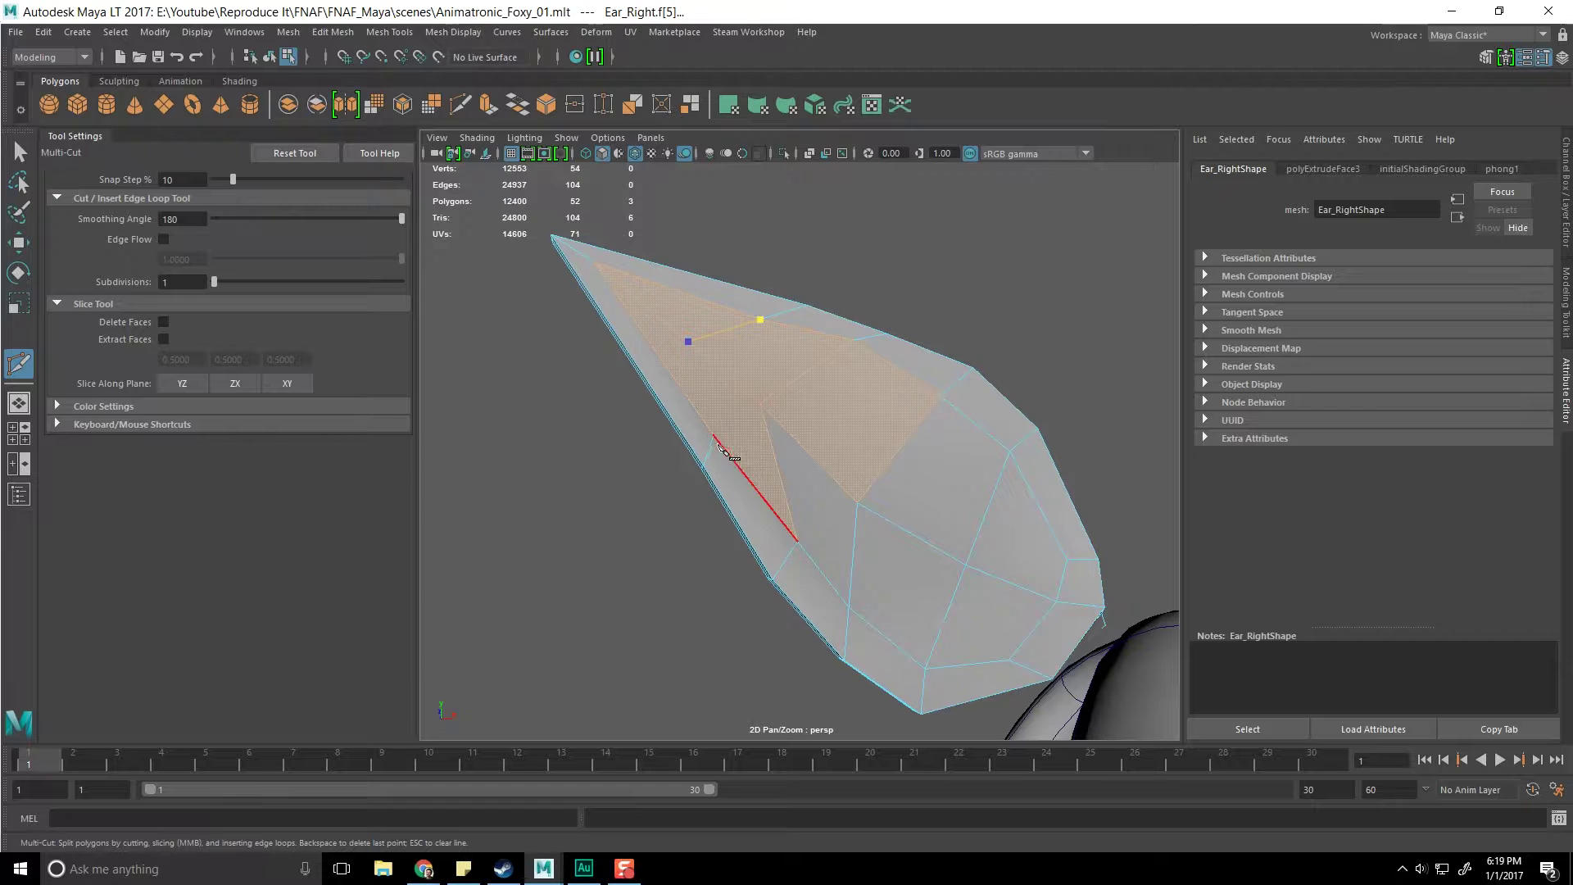
key("Return")
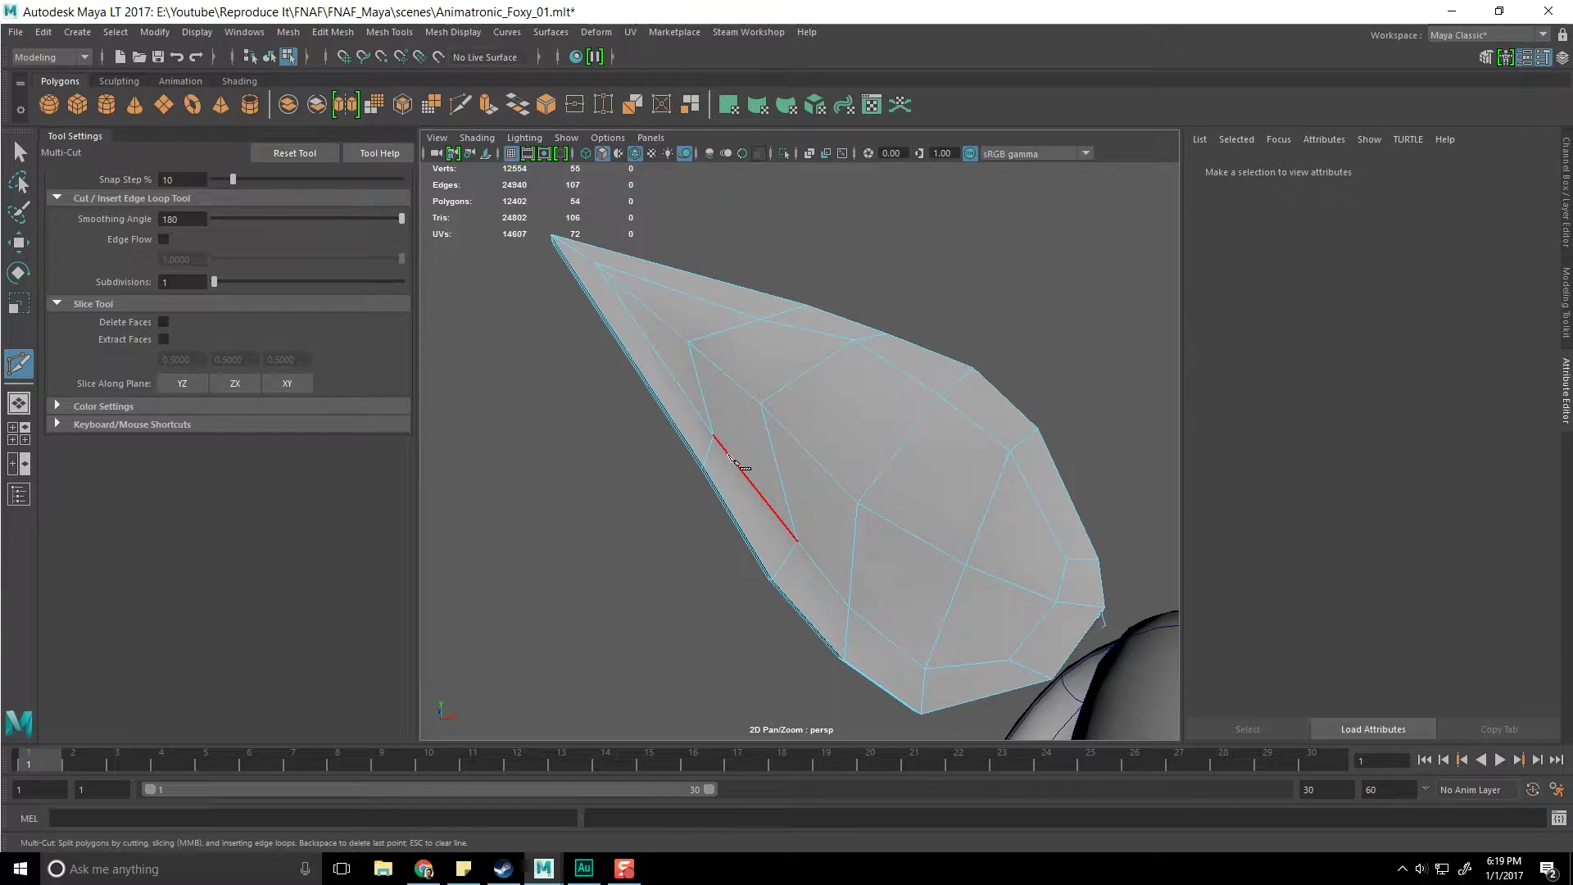
key("q")
key("F8")
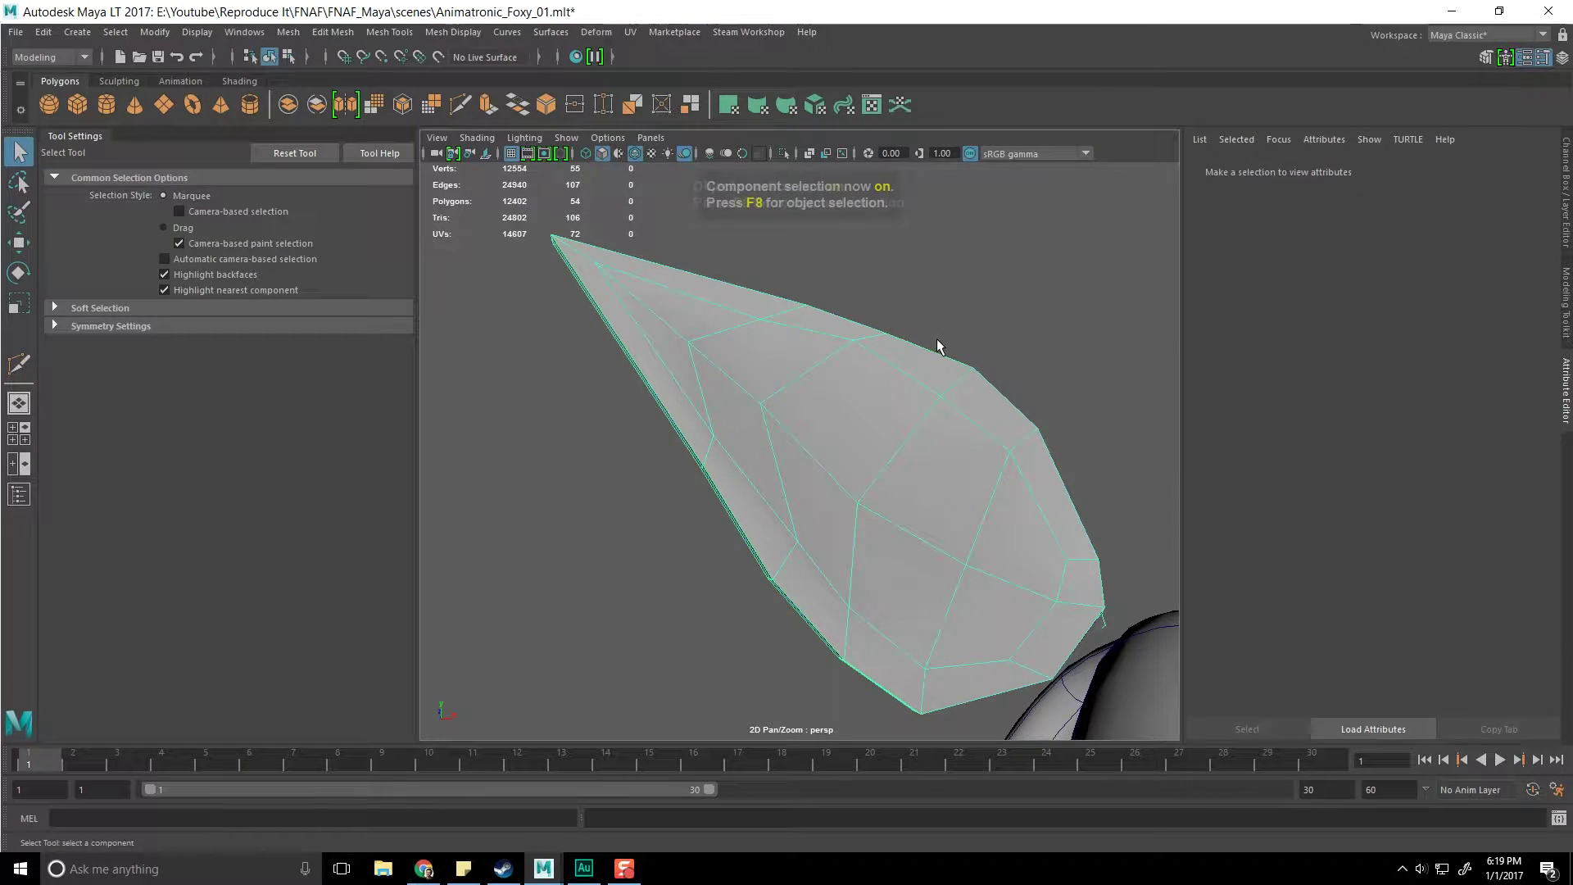
Select all the front faces enclosed by the ear's rim, from the base to the tip
left_click(901, 402)
key("F11")
left_click(1021, 557)
left_click(926, 587, "shift")
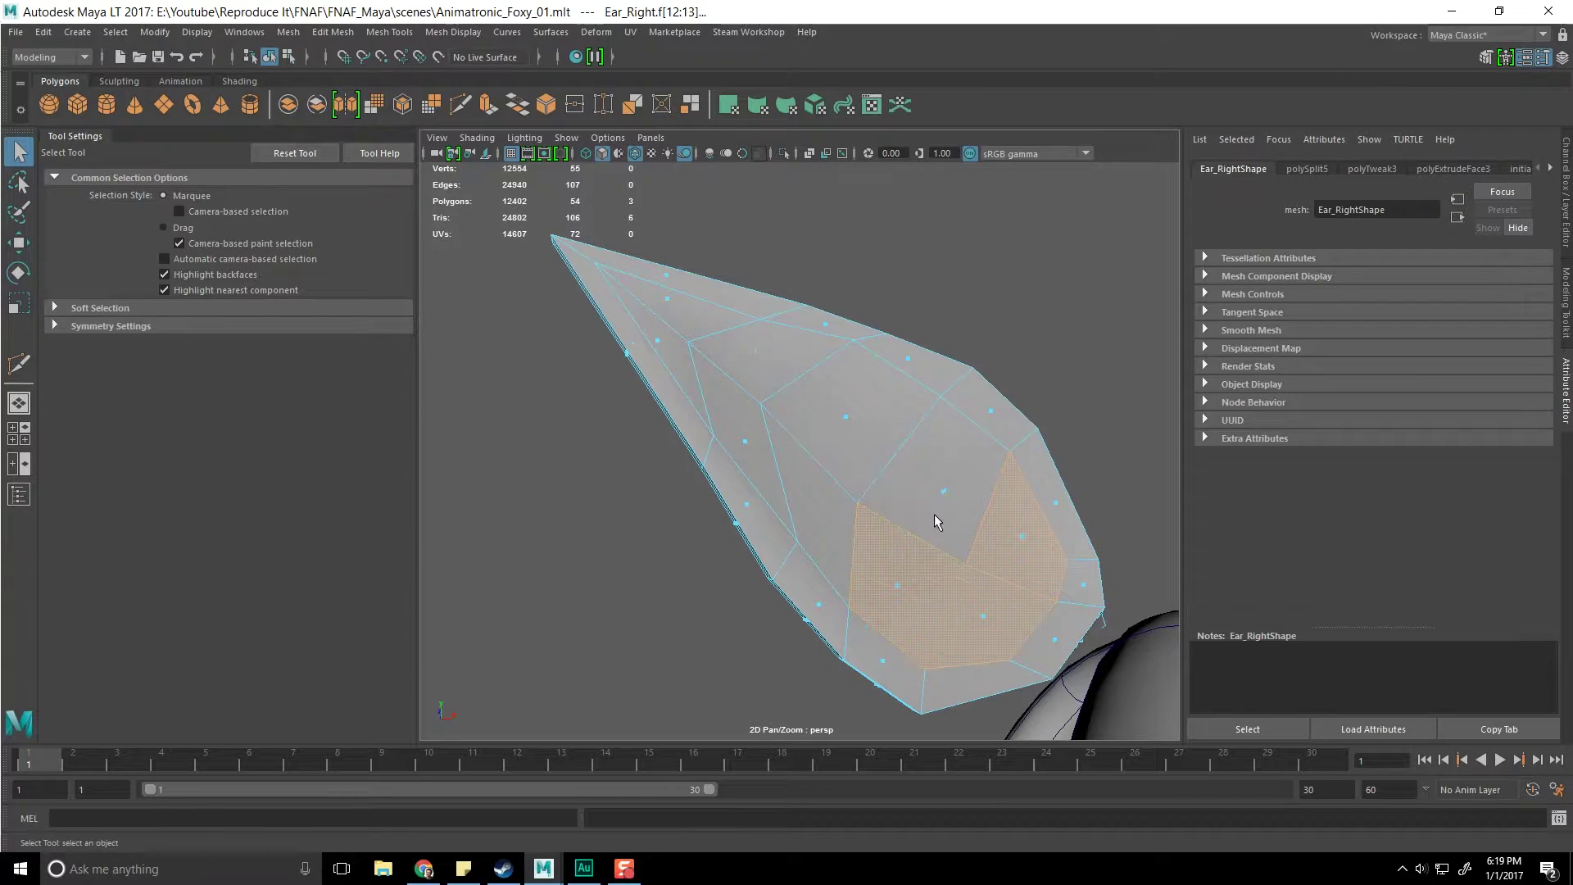
left_click(821, 510, "shift")
left_click(745, 441, "shift")
left_click(734, 341, "shift")
left_click(665, 305, "shift")
left_click(653, 345, "shift")
left_click_drag(621, 456, 768, 489, "alt")
Extrude the inner ear faces inward with a local translate of -0.007, -0.005, -0.028 to form a recess, and save the scene
right_click_drag(770, 413, 771, 456, "shift")
left_click_drag(726, 512, 766, 510, "alt")
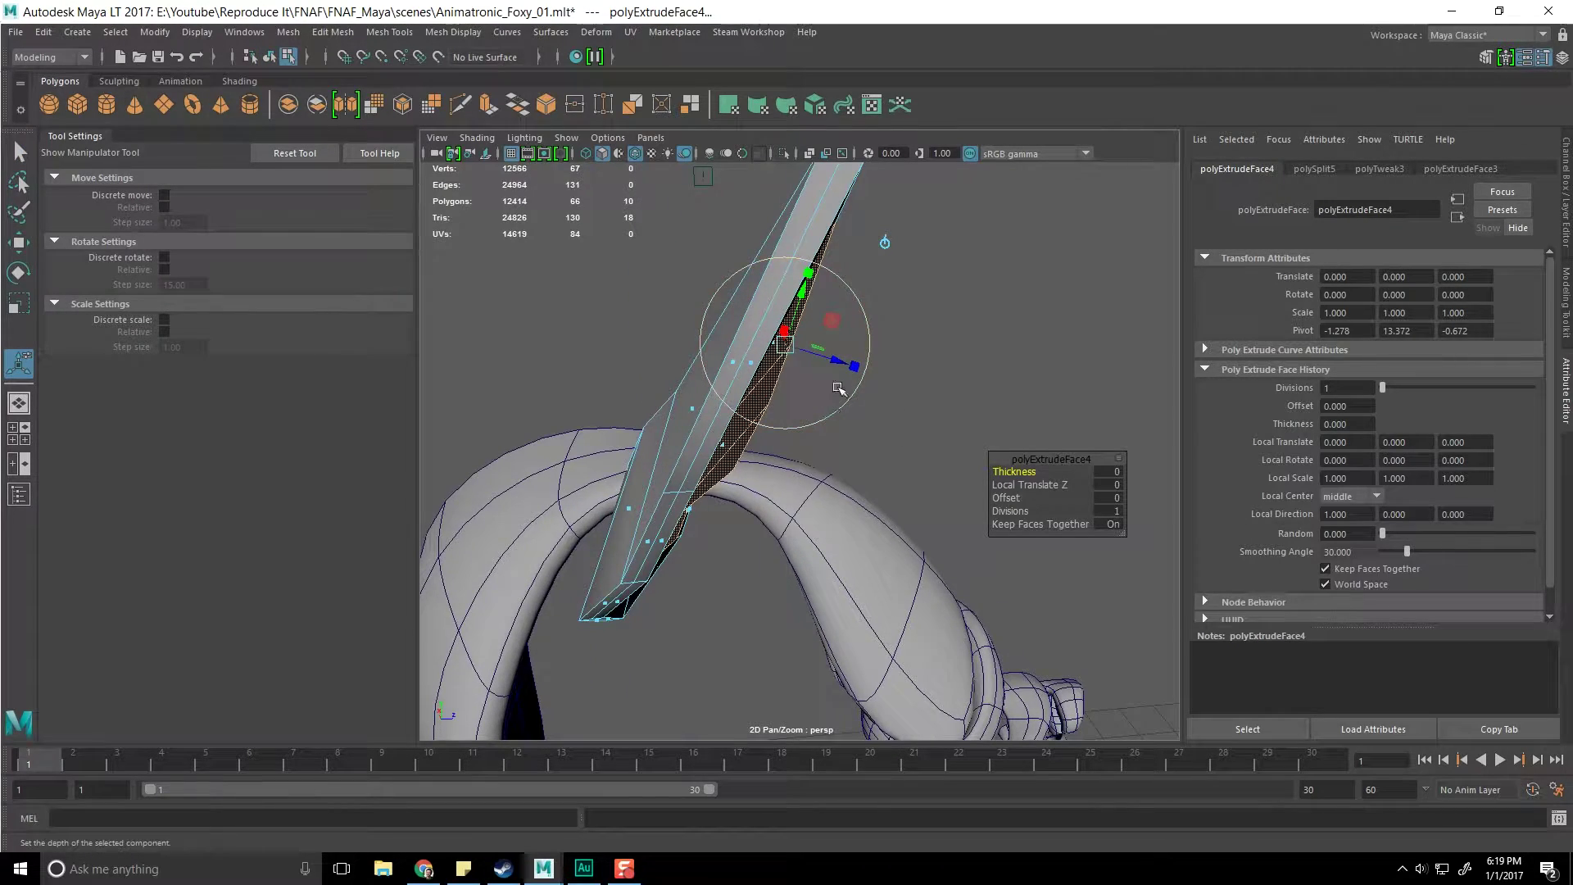
left_click_drag(837, 363, 826, 360)
left_click_drag(885, 410, 859, 369, "alt")
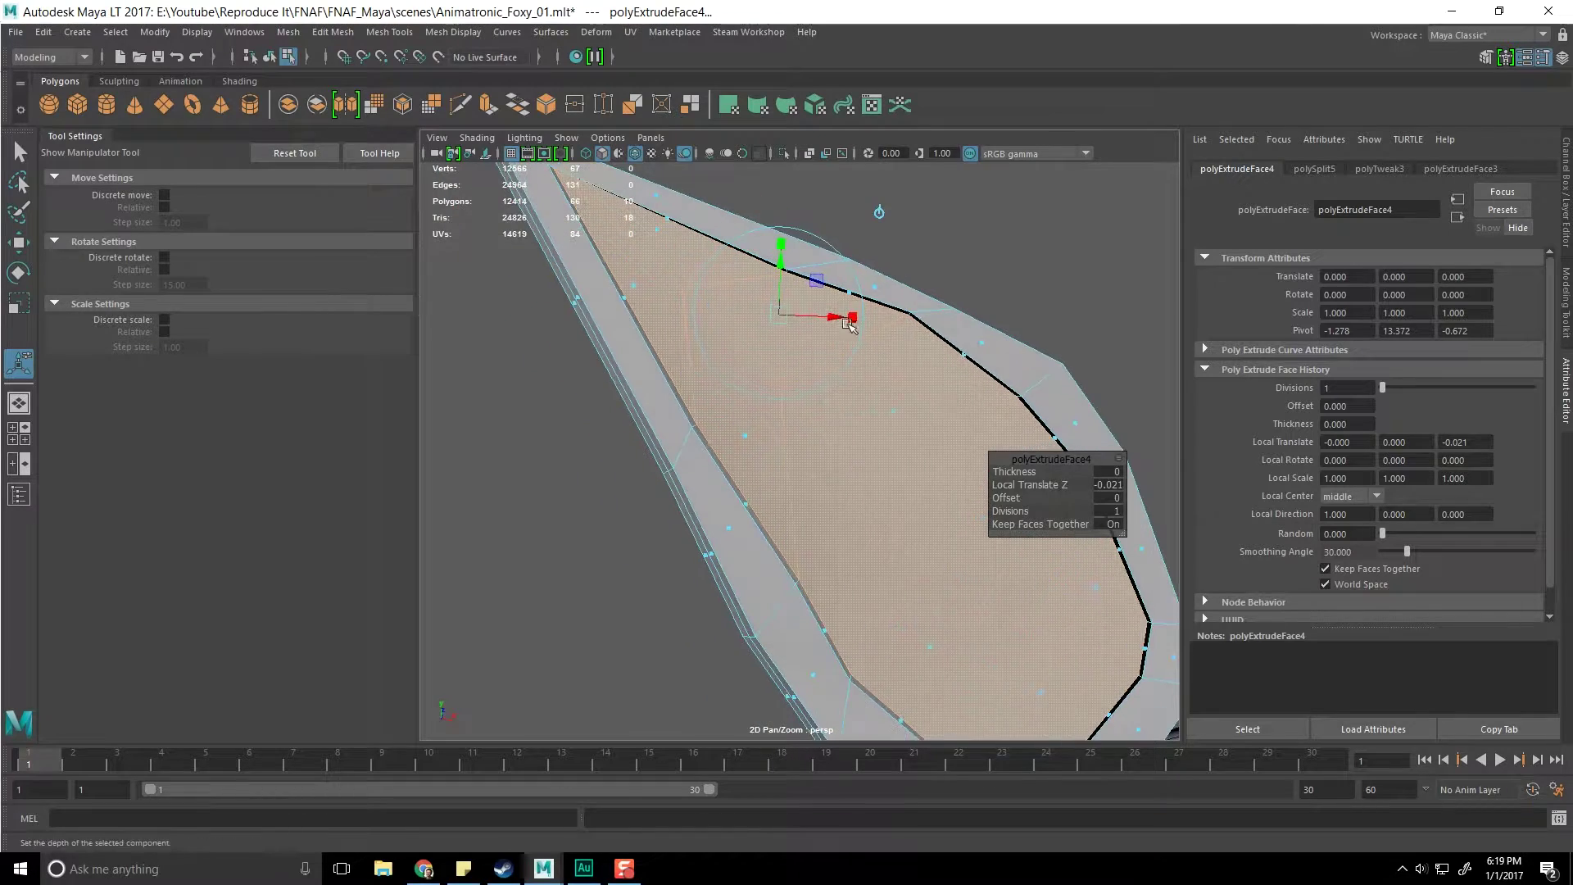
left_click_drag(822, 289, 931, 398)
left_click_drag(895, 346, 872, 373)
left_click_drag(901, 401, 696, 459, "alt")
left_click_drag(795, 611, 780, 544, "alt")
key("ctrl+s")
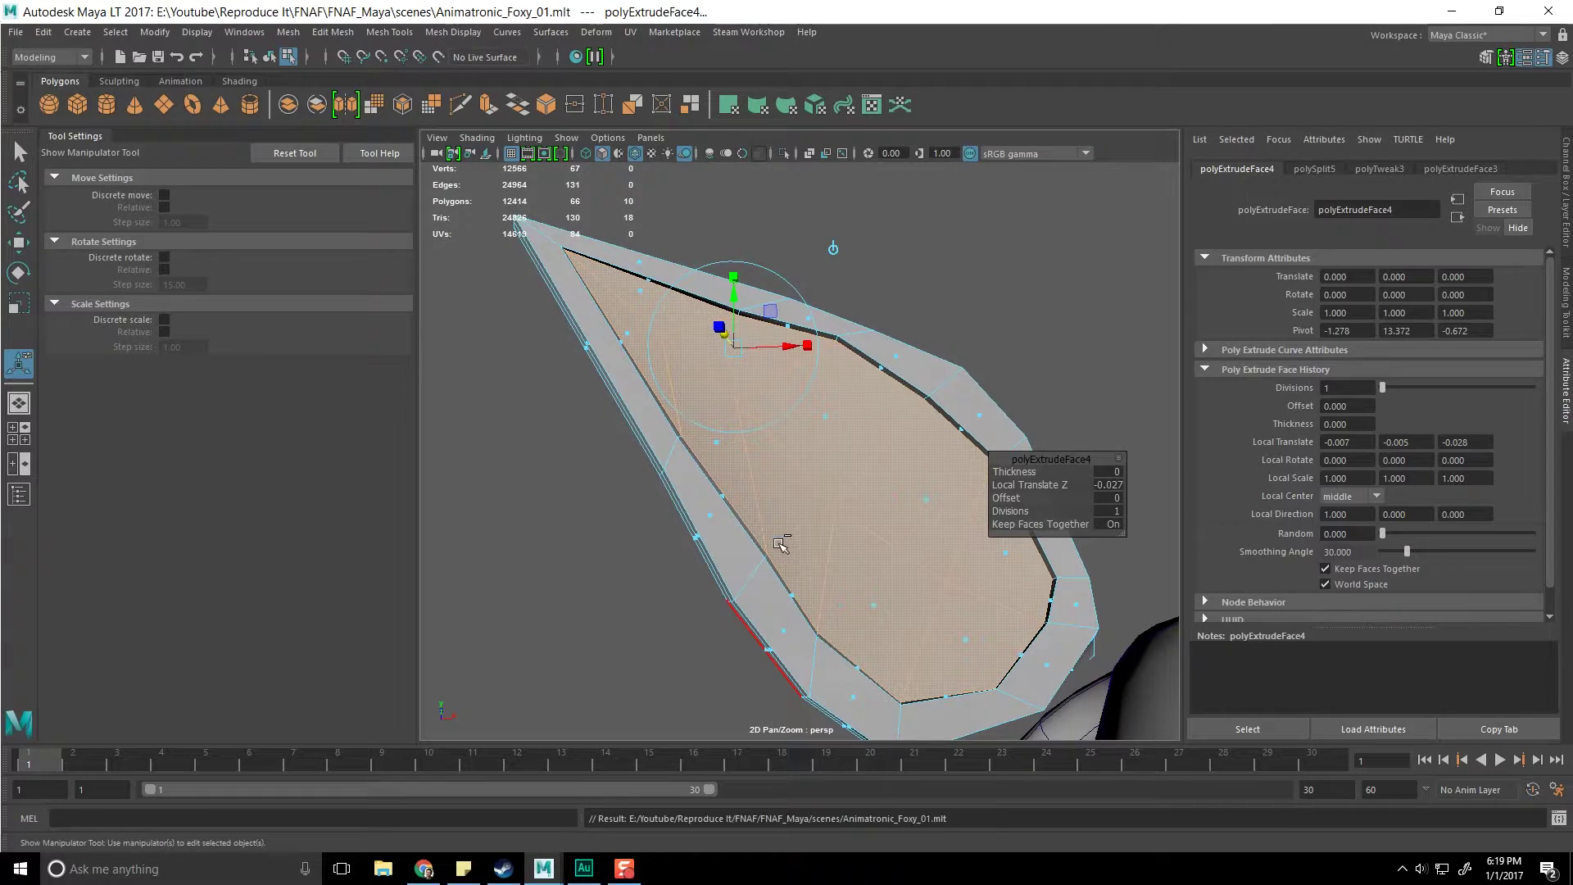
Examine the smoothed ear with its recess alongside the rest of the head
key("3")
key("q")
left_click(981, 311)
scroll(985, 575, "down", 4)
mouse_move(985, 576)
left_mouse_down("alt")
mouse_move(941, 516)
mouse_move(958, 574)
left_mouse_up("alt")
scroll(957, 574, "up", 2)
scroll(957, 573, "down", 7)
middle_click_drag(878, 623, 912, 559, "alt")
scroll(912, 559, "up", 6)
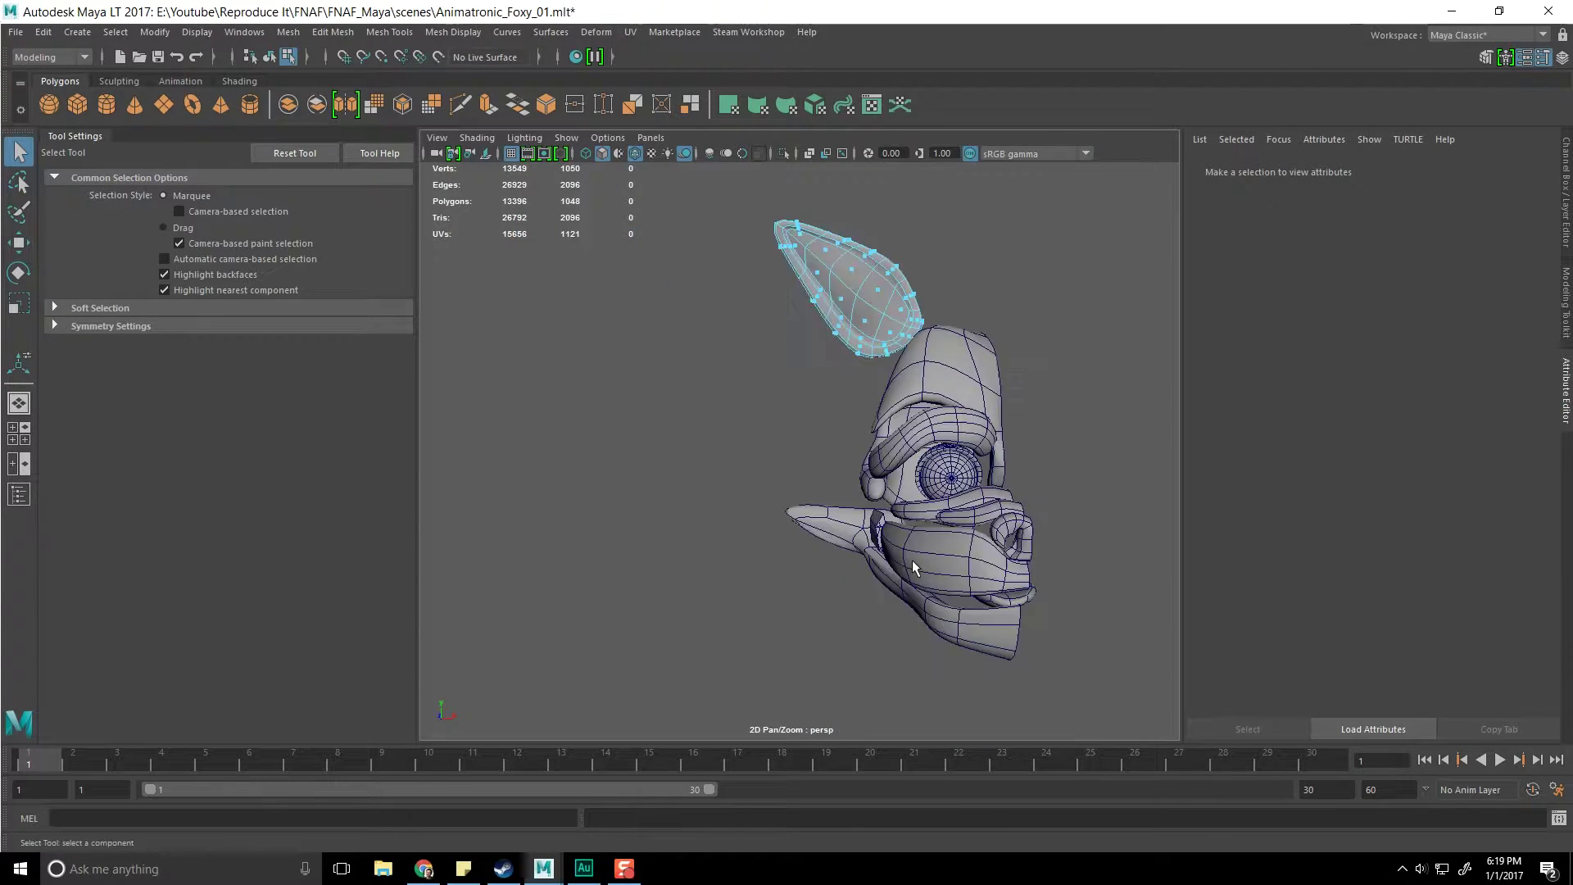
middle_click_drag(893, 451, 712, 613, "alt")
left_click_drag(712, 616, 713, 630, "alt")
key("F8")
left_click(819, 394)
left_click(770, 352)
left_click_drag(770, 352, 770, 500, "alt")
Bevel the edges around the ear's recess to sharpen them in the smoothed mesh
left_click(861, 474)
left_click(741, 482)
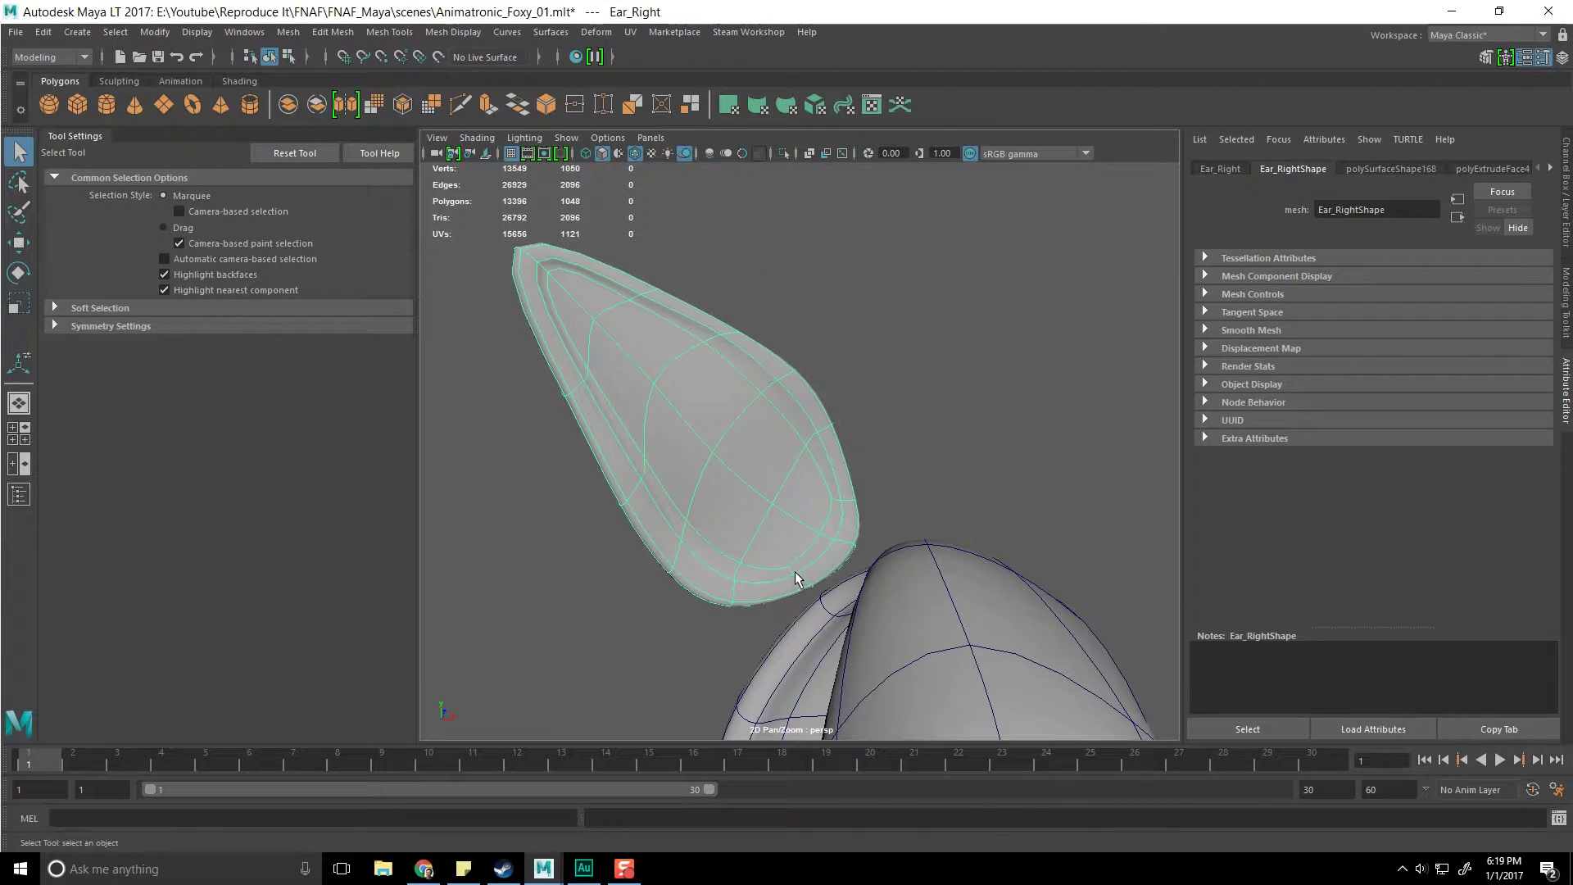
scroll(795, 572, "up", 5)
left_click_drag(780, 562, 789, 387, "alt")
right_click(789, 387)
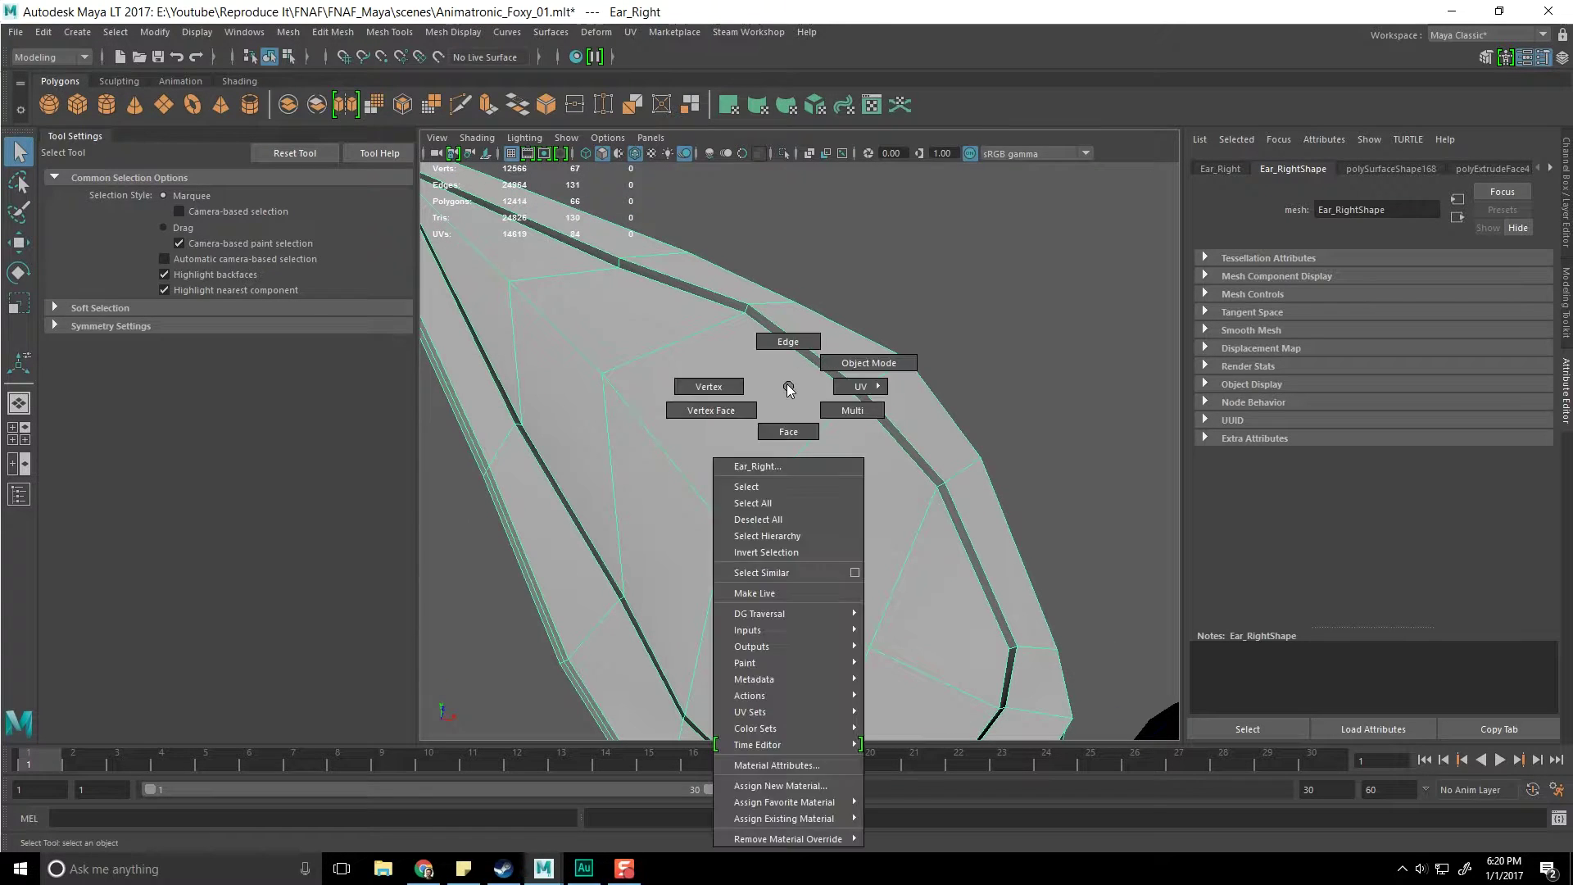
right_click_drag(740, 373, 733, 375)
left_click_drag(734, 375, 822, 426, "alt")
left_click(729, 380)
key("F8")
right_click_drag(907, 382, 834, 385)
left_click(937, 327)
right_click_drag(939, 325, 1010, 330, "shift")
Display the control cage over the smoothed ear and pick an interior vertex near the base with the Move tool
left_click_drag(997, 330, 909, 390, "alt")
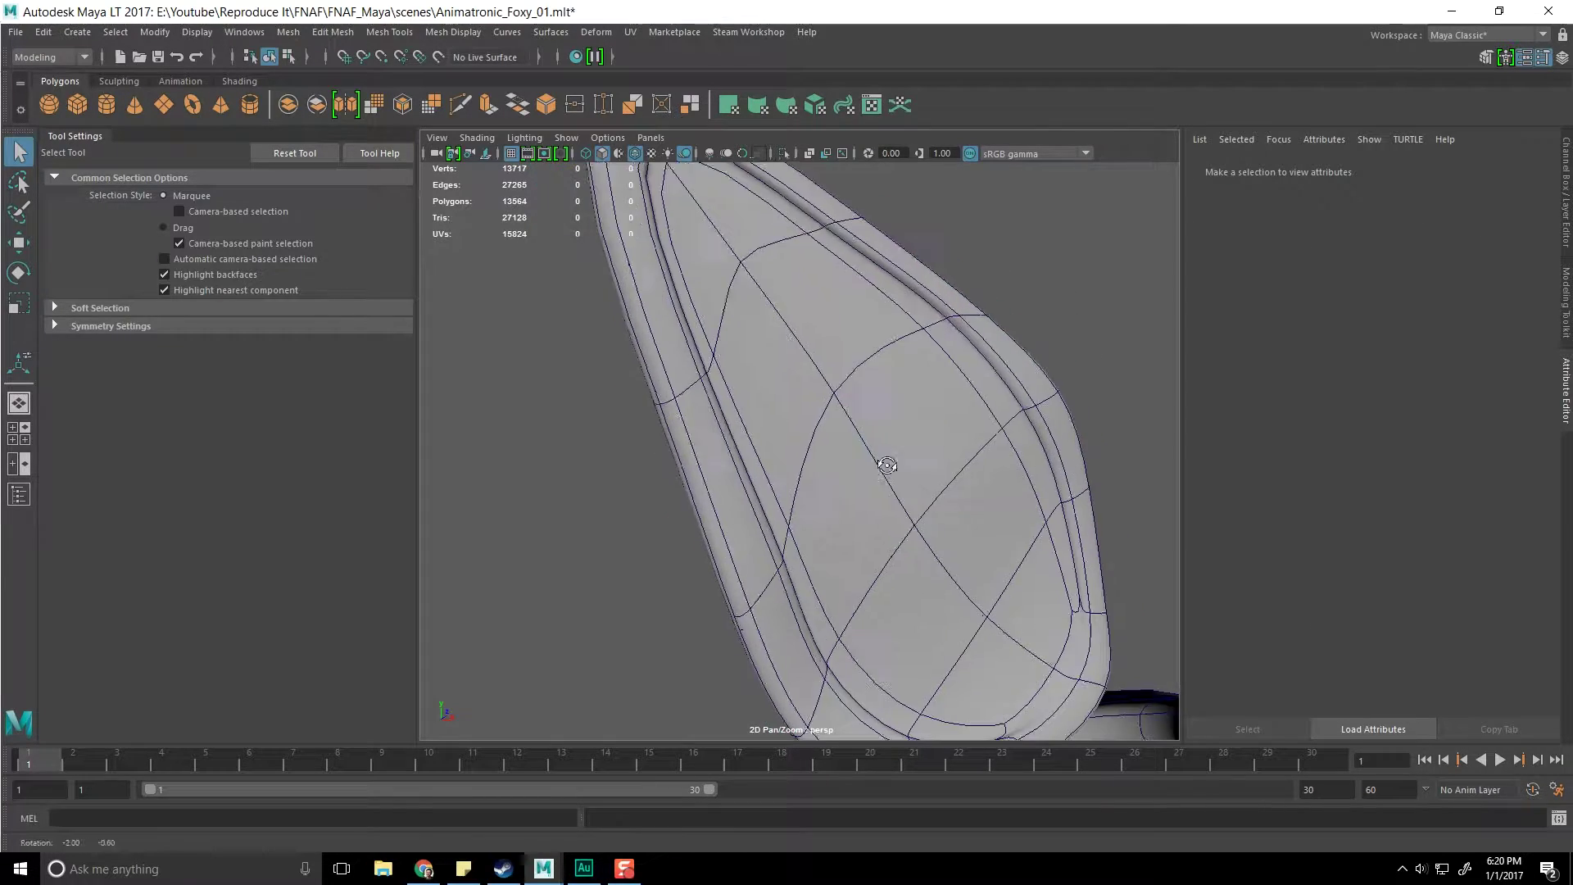
left_click_drag(888, 464, 939, 428, "alt")
middle_click_drag(939, 427, 782, 332, "alt")
left_click_drag(770, 332, 801, 408, "alt")
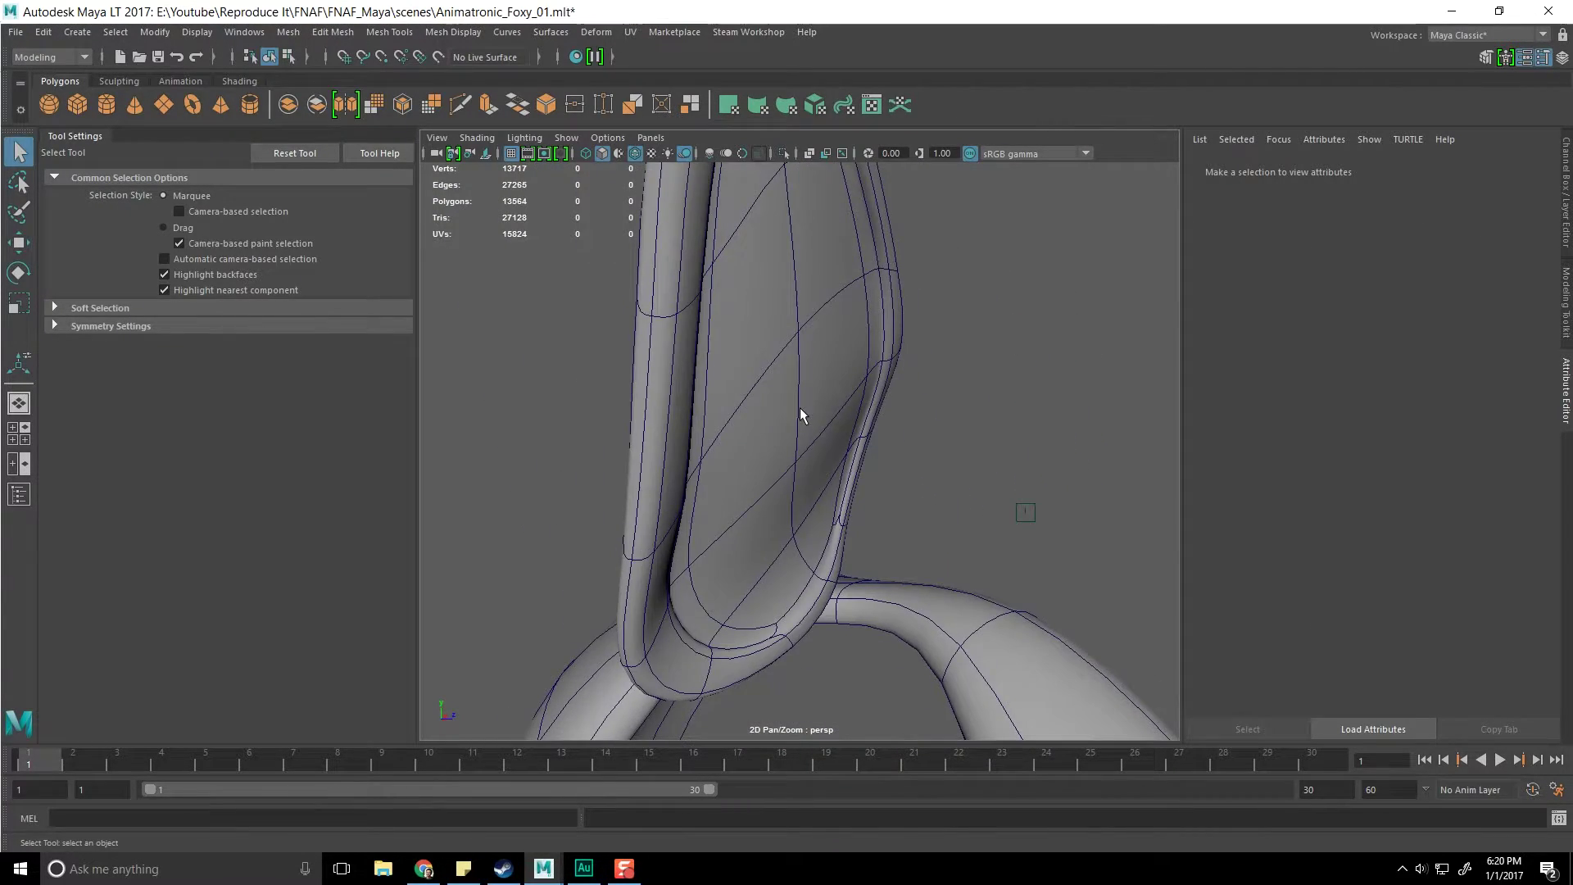
left_click(803, 405)
key("F9")
key("2")
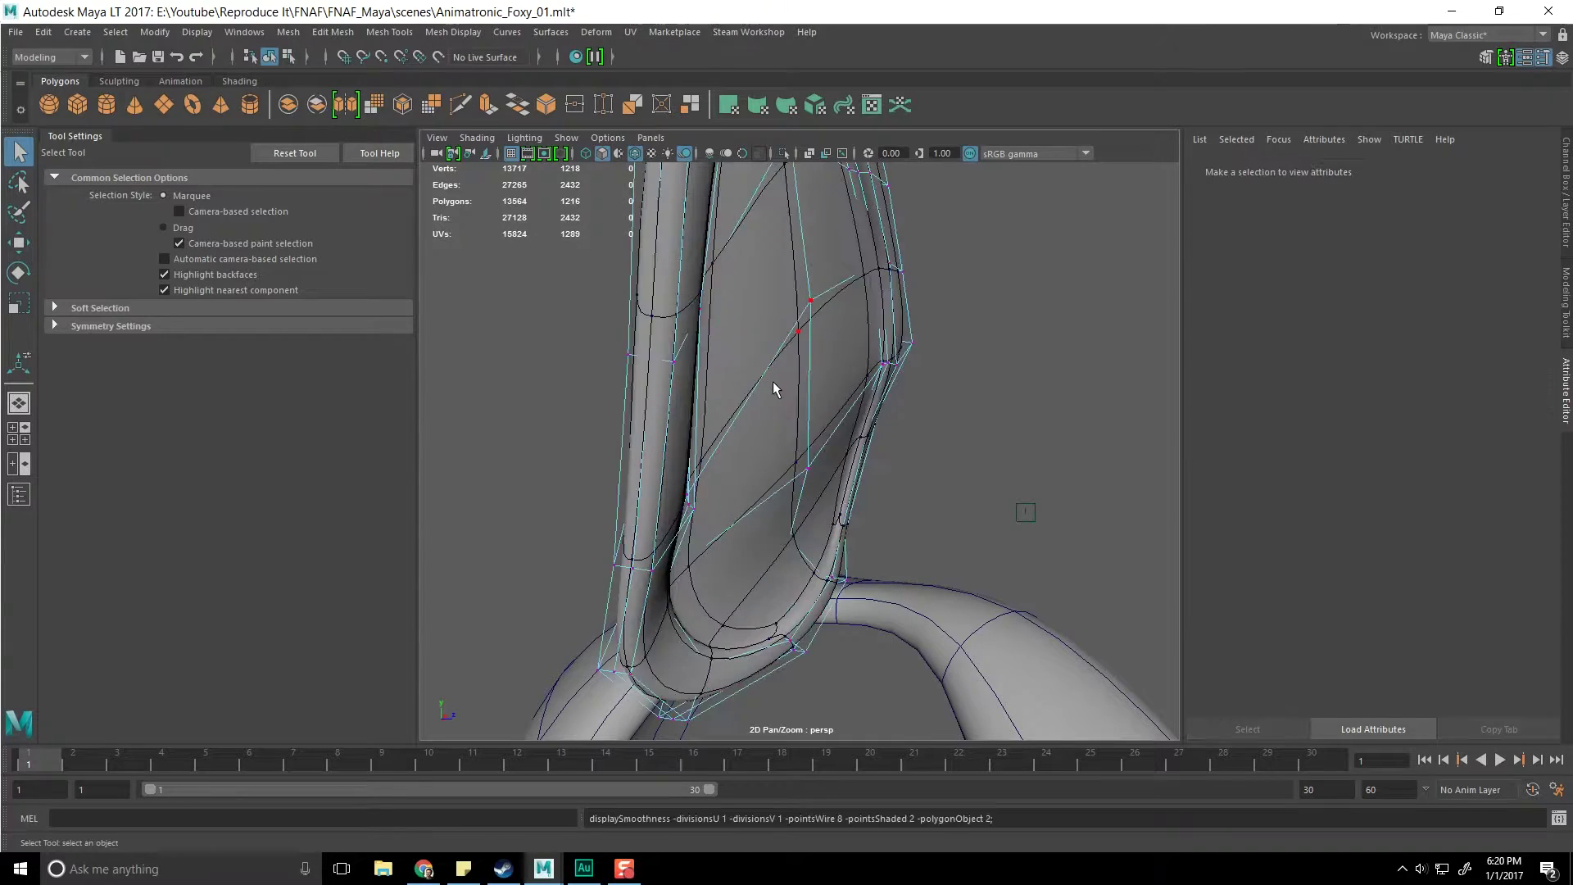
left_click(802, 461)
key("w")
mouse_move(801, 462)
left_mouse_down("alt")
mouse_move(910, 397)
mouse_move(896, 363)
mouse_move(869, 385)
mouse_move(910, 495)
mouse_move(874, 467)
mouse_move(839, 481)
mouse_move(844, 458)
mouse_move(795, 476)
left_mouse_up("alt")
Reposition the vertices at the ear's base to adjust the lower end of the recess
key("F10")
left_click(910, 496, "shift")
left_click_drag(793, 541, 807, 389, "alt")
right_click_drag(792, 379, 756, 373)
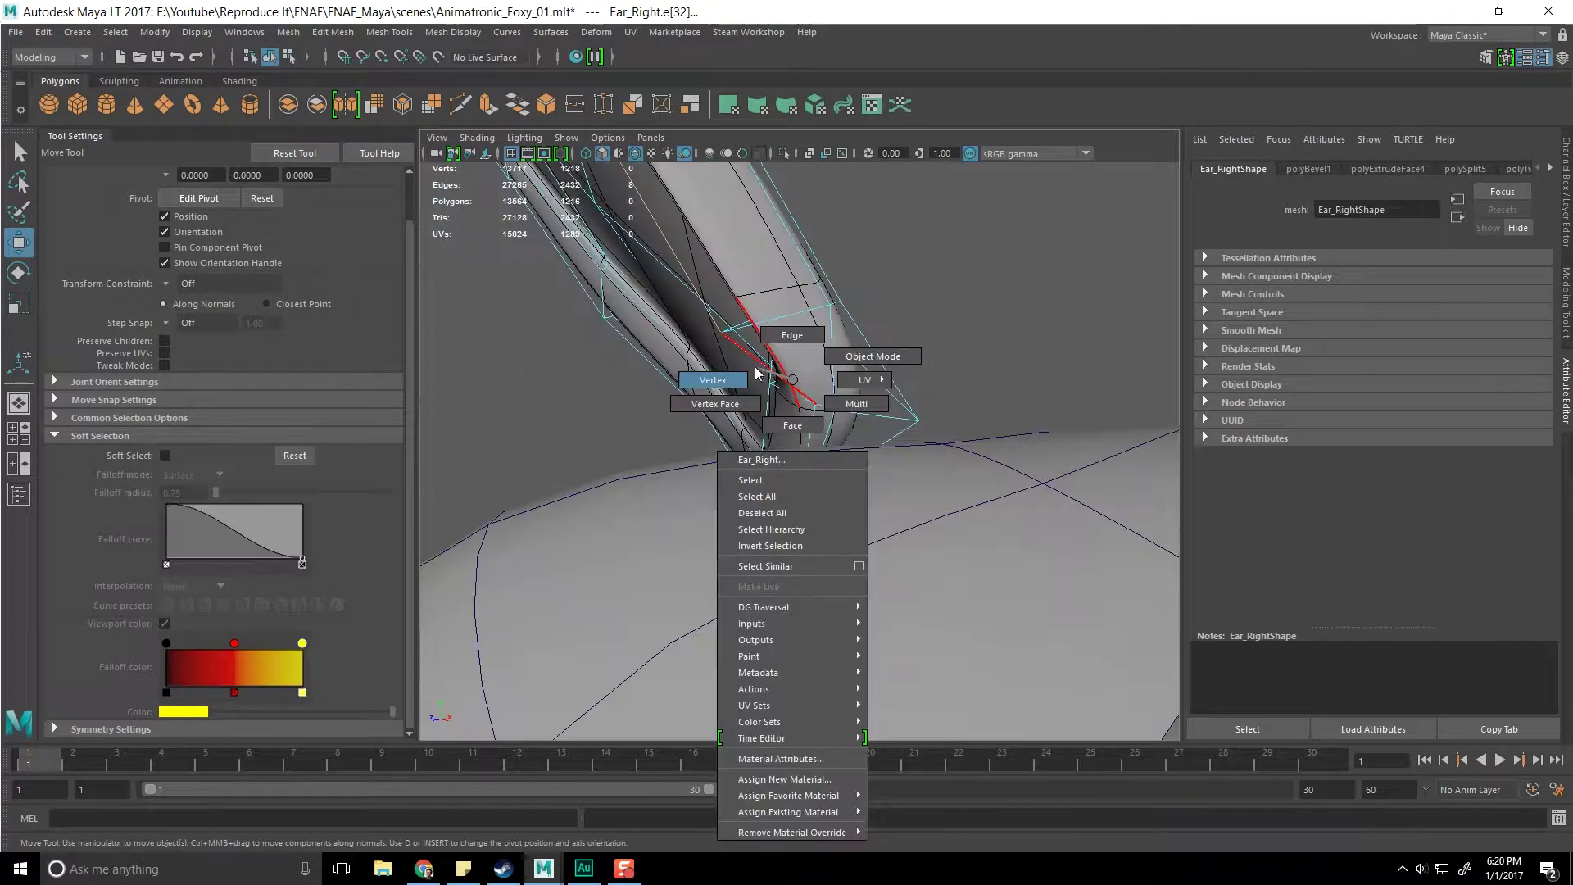
left_click(807, 420)
left_click_drag(807, 419, 760, 436)
left_click(805, 489)
left_click_drag(812, 503, 833, 463, "alt")
Adjust the ear's cage vertices from the base towards the tip and undo the last move
scroll(826, 399, "up", 5)
middle_click_drag(827, 400, 830, 421, "alt")
left_click_drag(829, 420, 692, 415, "alt")
middle_click_drag(715, 339, 784, 452, "alt")
left_click_drag(813, 389, 729, 399)
middle_click_drag(759, 288, 829, 436, "alt")
left_click_drag(711, 228, 830, 353)
left_click_drag(731, 255, 809, 303)
key("ctrl+z")
Pull the ear's tip vertex outward to make the point longer and sharper
middle_click_drag(677, 223, 718, 287, "alt")
left_click_drag(719, 288, 832, 340)
left_click(796, 302)
left_click(810, 320)
left_click_drag(809, 321, 762, 223)
Compare the ear with the head and select the upper-edge vertices just behind the tip
scroll(801, 380, "down", 8)
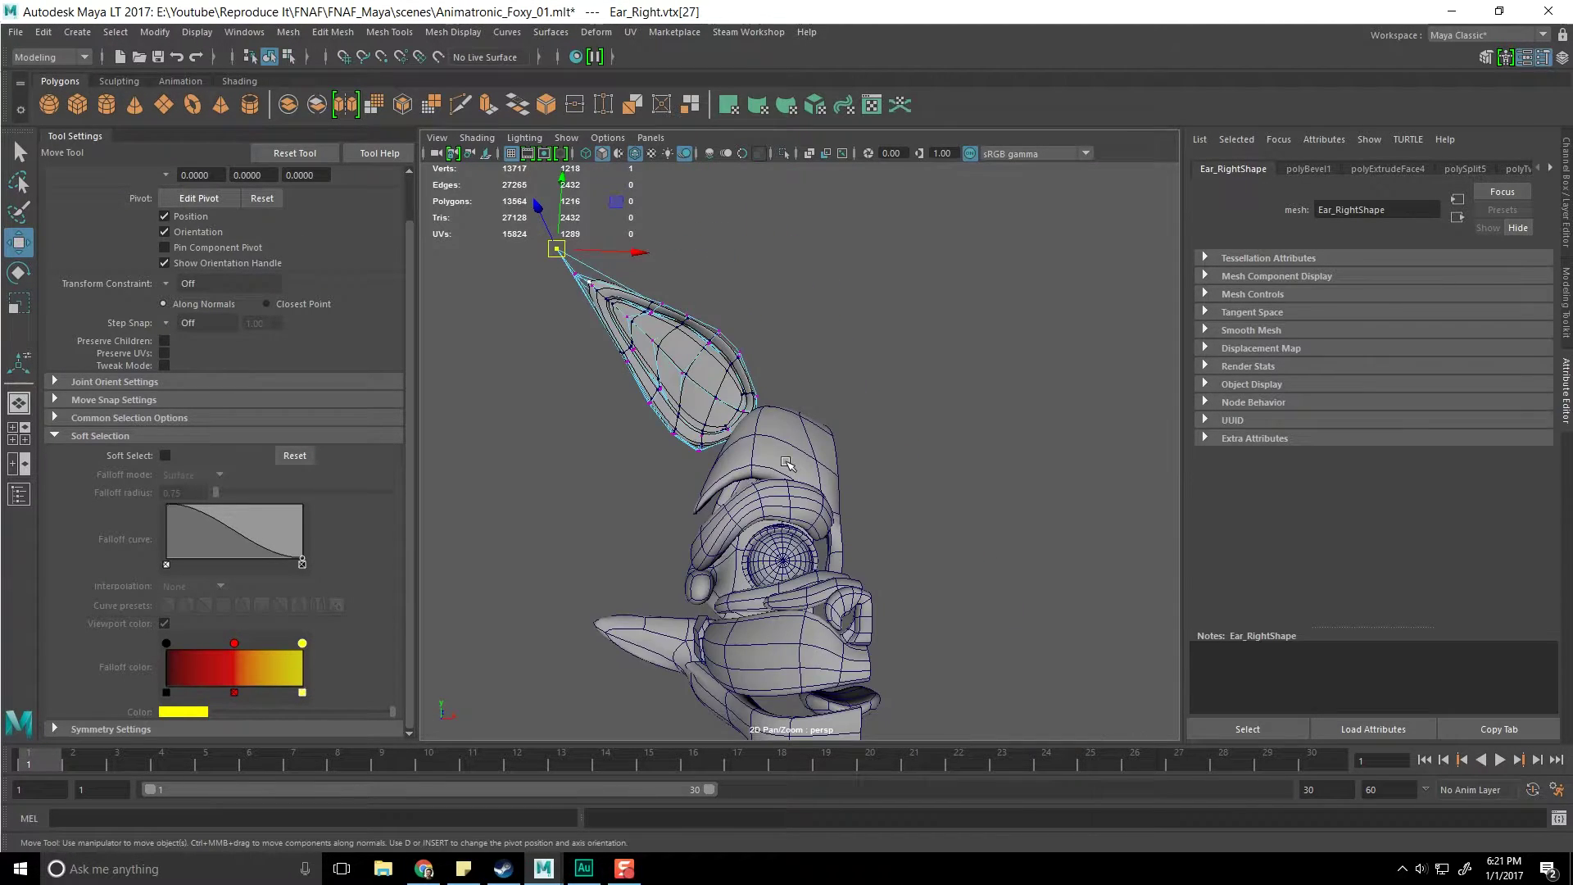
scroll(765, 461, "up", 8)
scroll(842, 546, "down", 4)
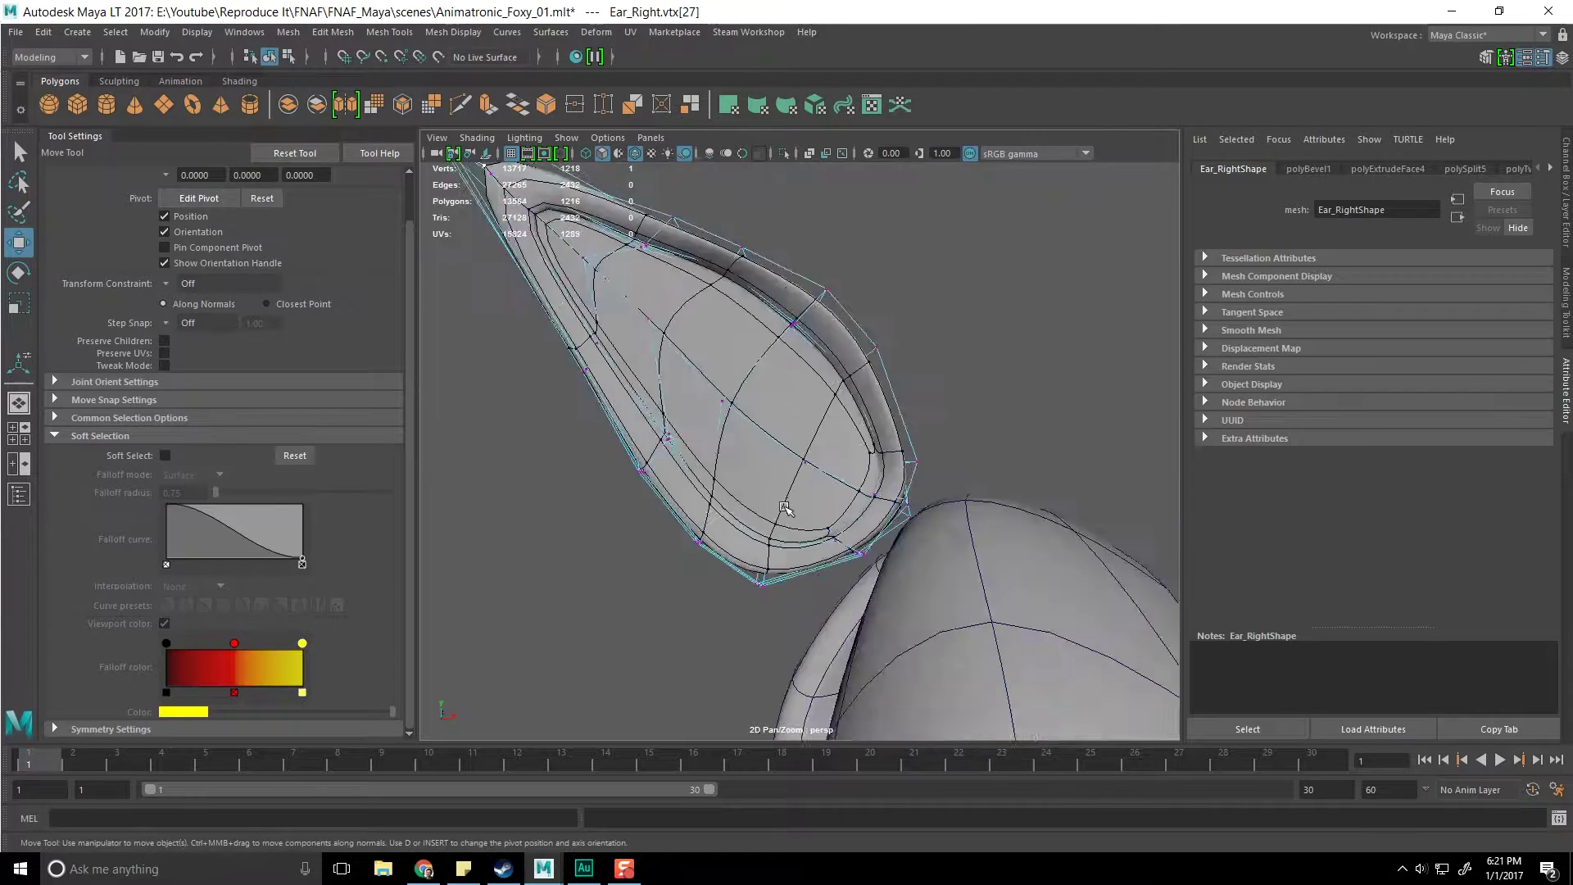
scroll(843, 546, "up", 3)
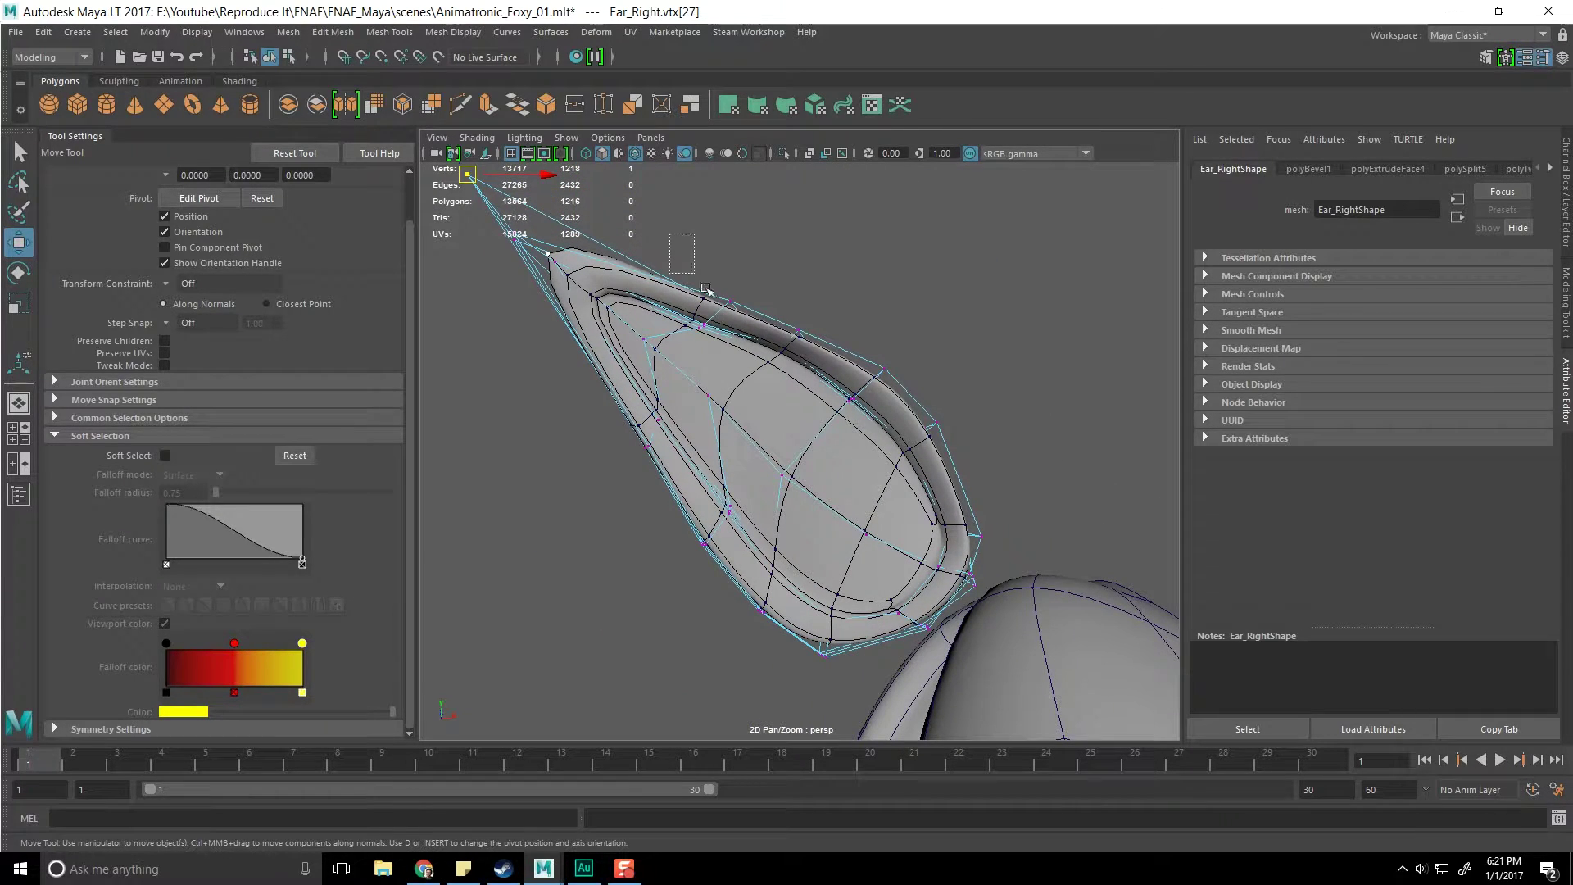
left_click_drag(749, 347, 749, 347)
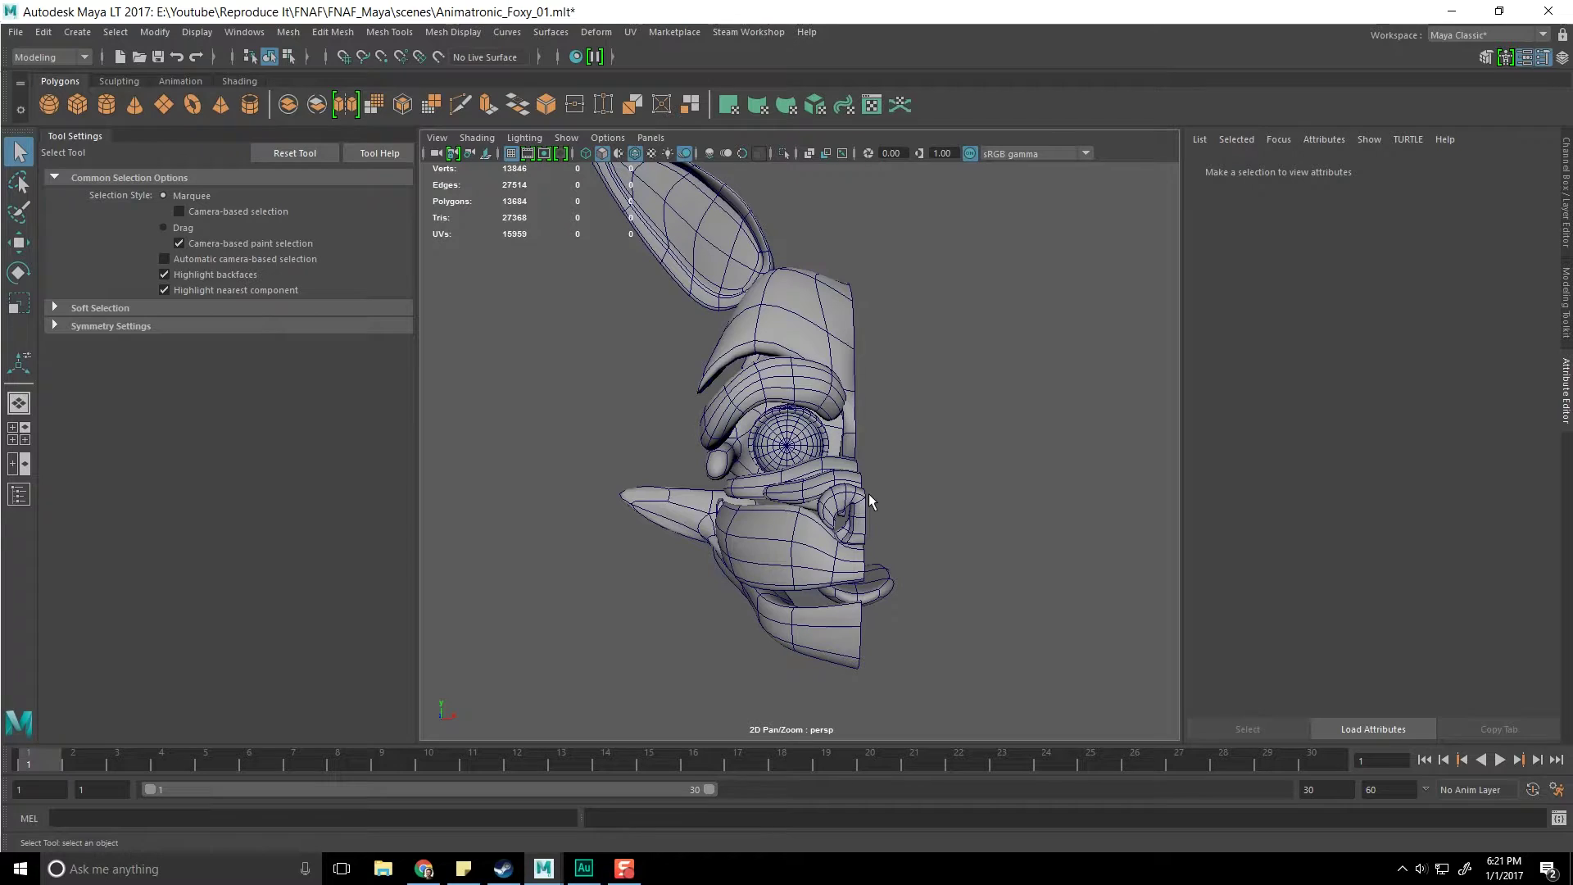